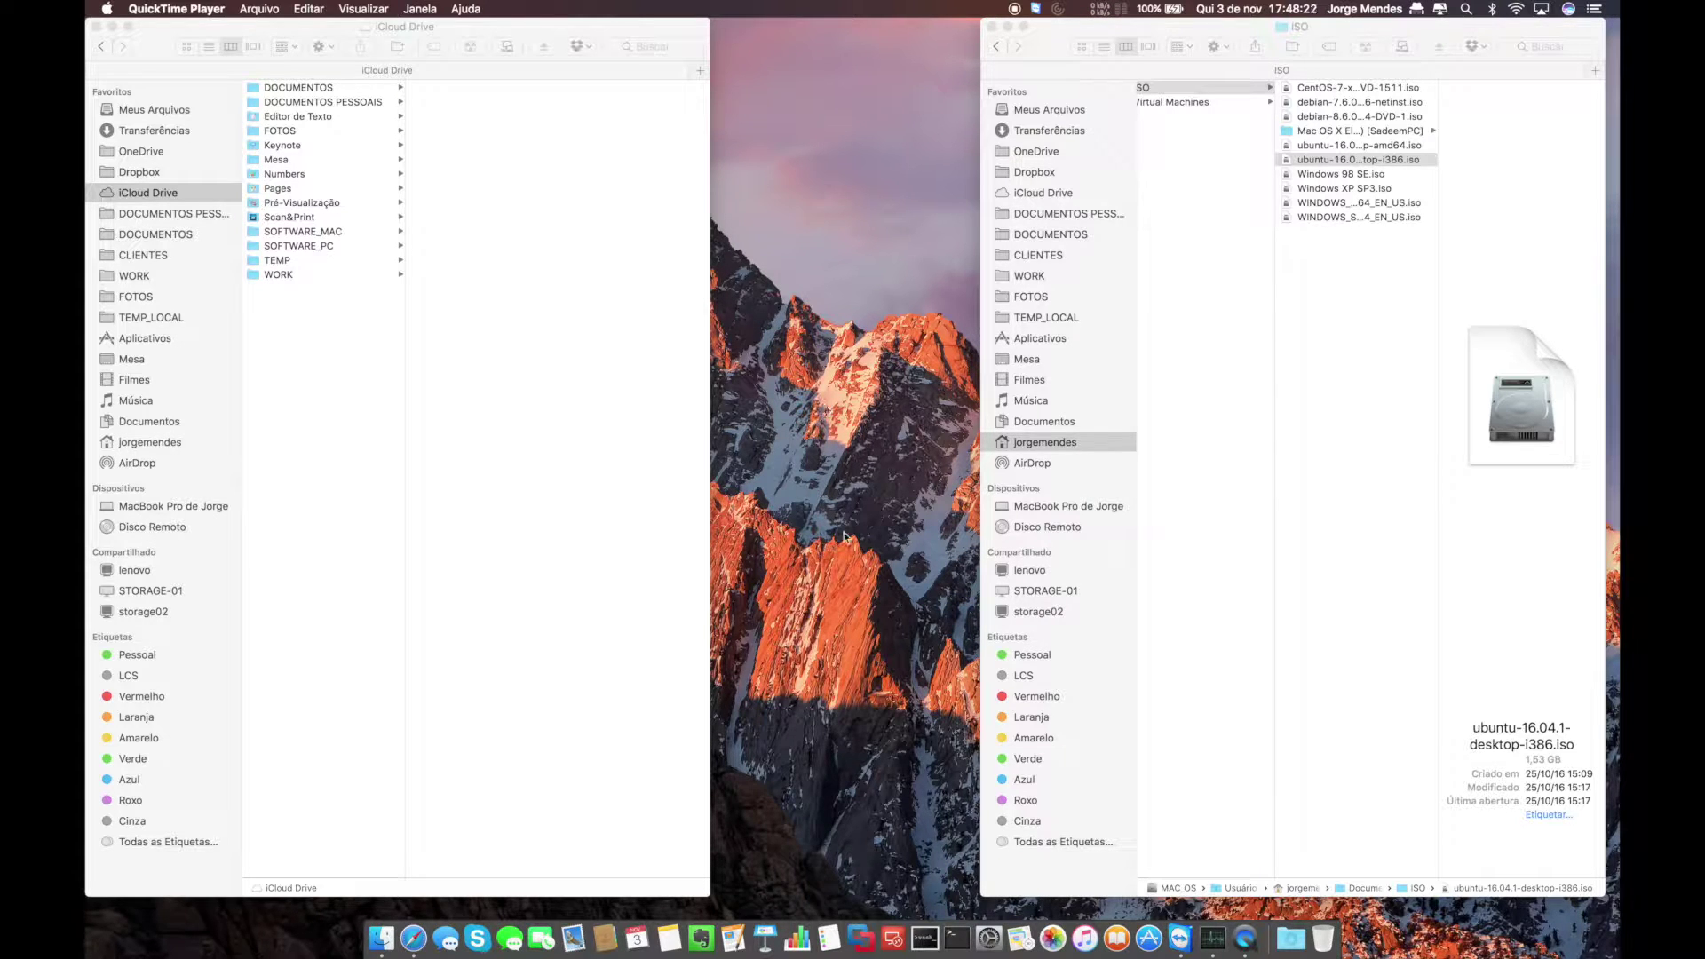
{"action": "left_click", "coordinate": [1213, 933]}
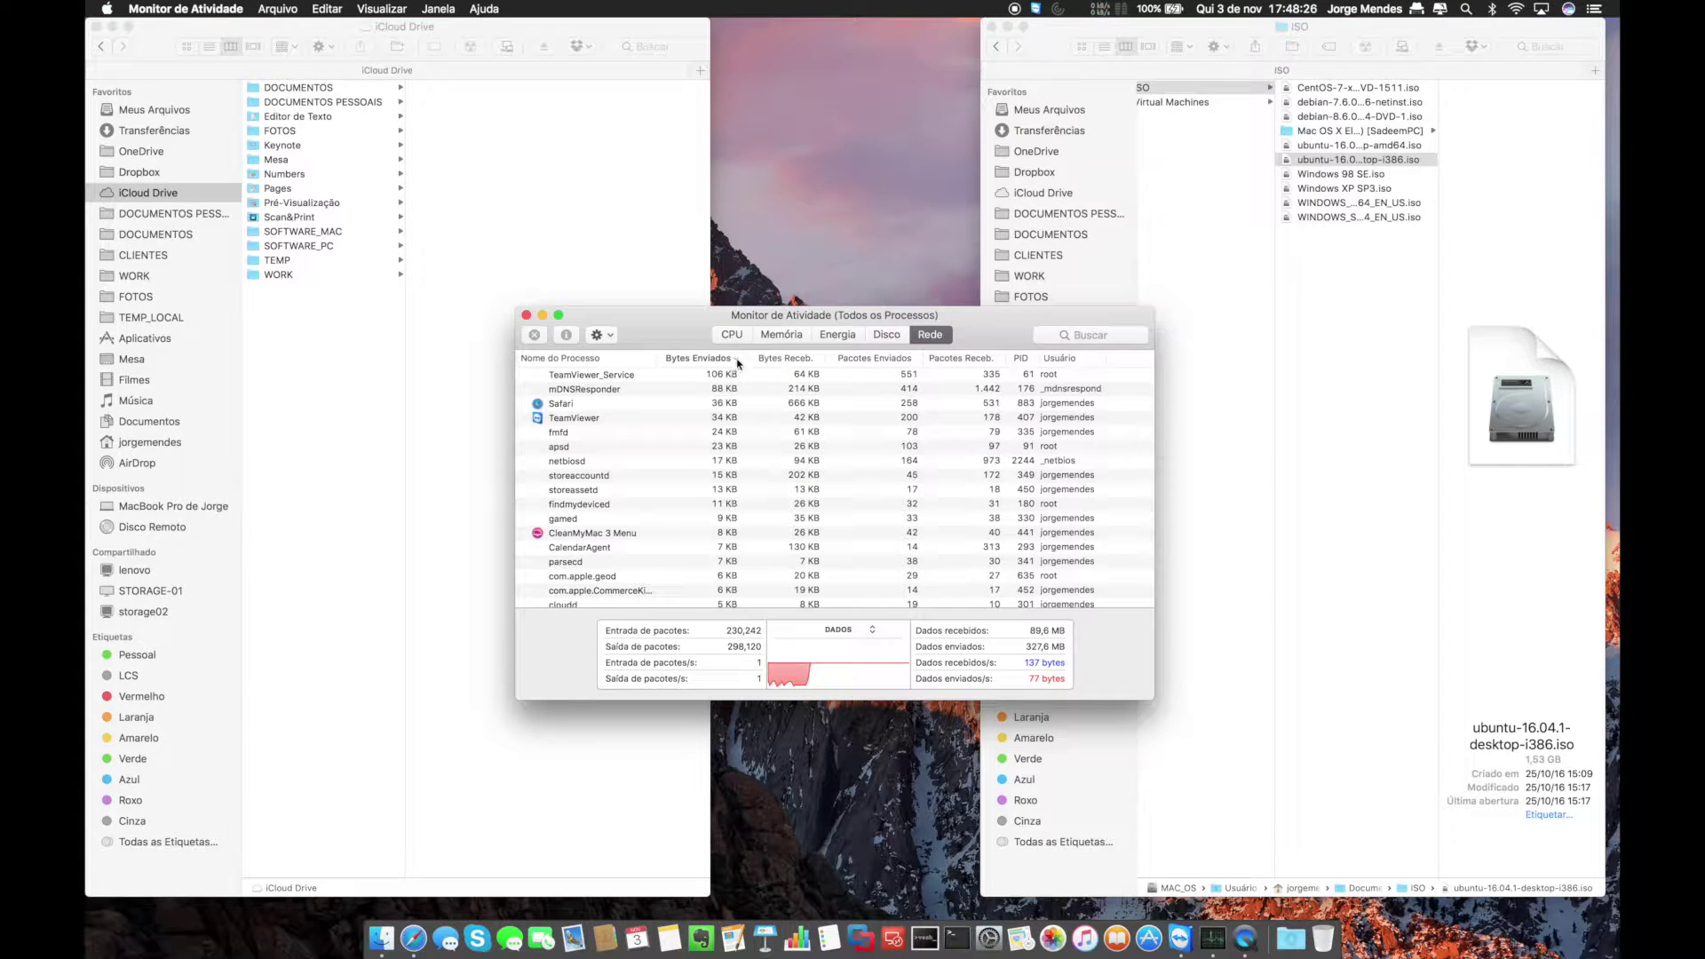
{"action": "left_click", "coordinate": [881, 335]}
{"action": "left_click", "coordinate": [930, 335]}
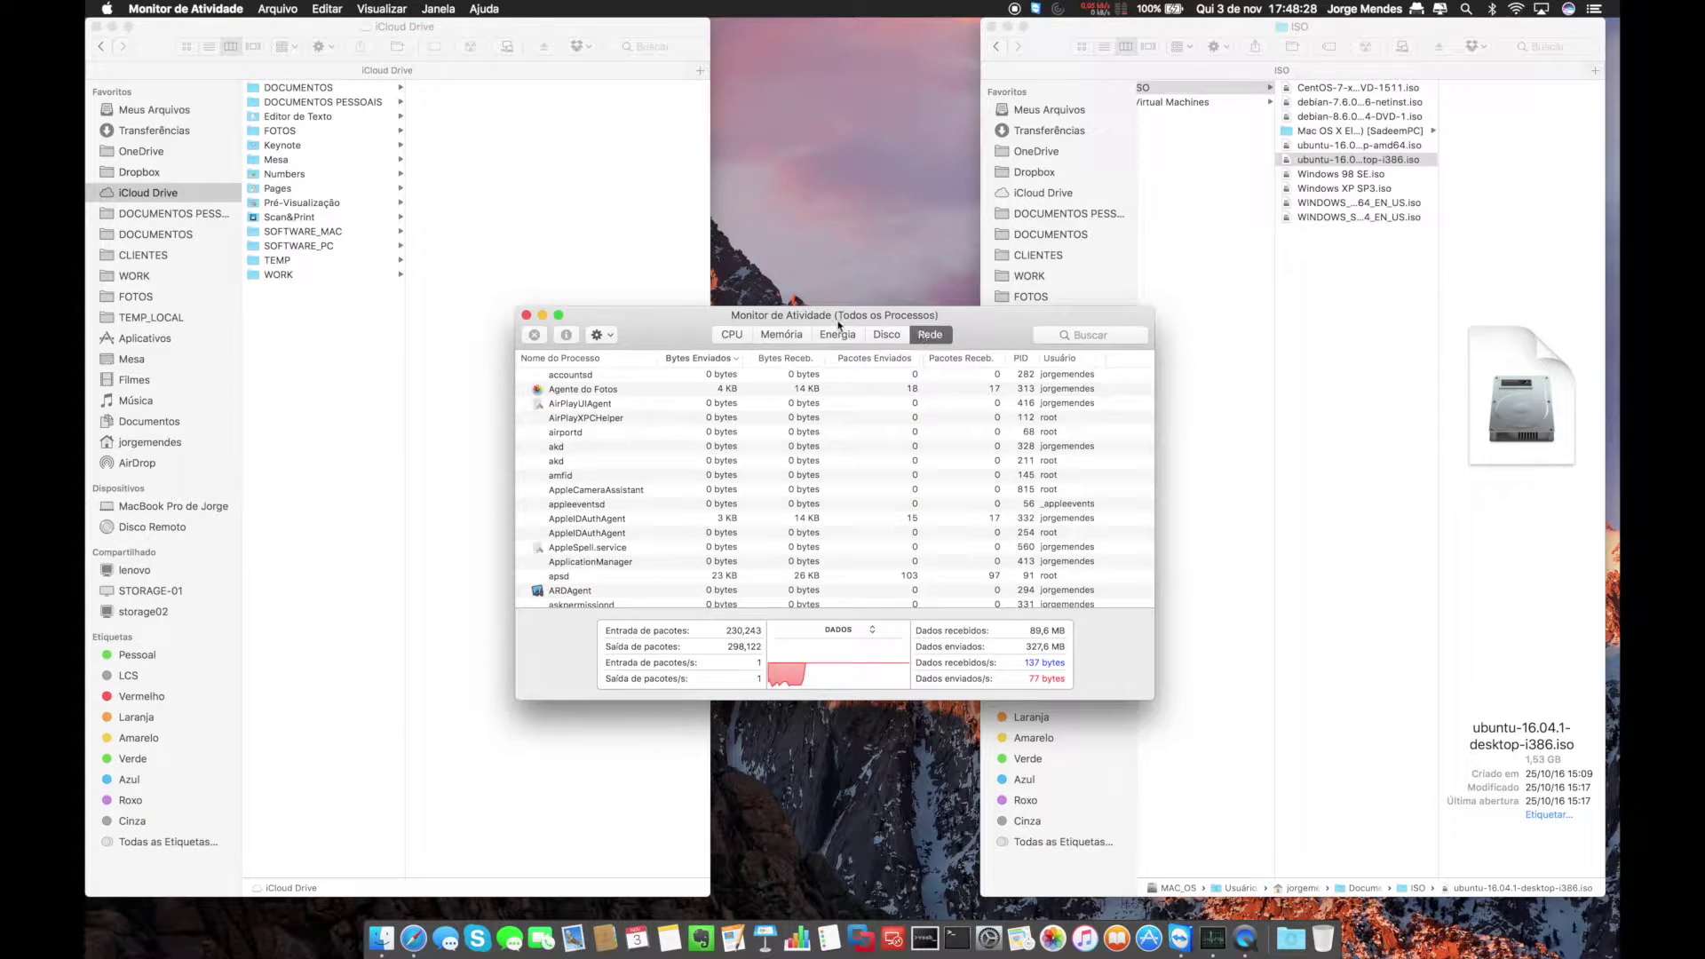
{"action": "left_click", "coordinate": [527, 316]}
Find and open Activity Monitor through system search, and shift its window slightly.
{"action": "key", "text": "super+space"}
{"action": "type", "text": "mo"}
{"action": "key", "text": "Return"}
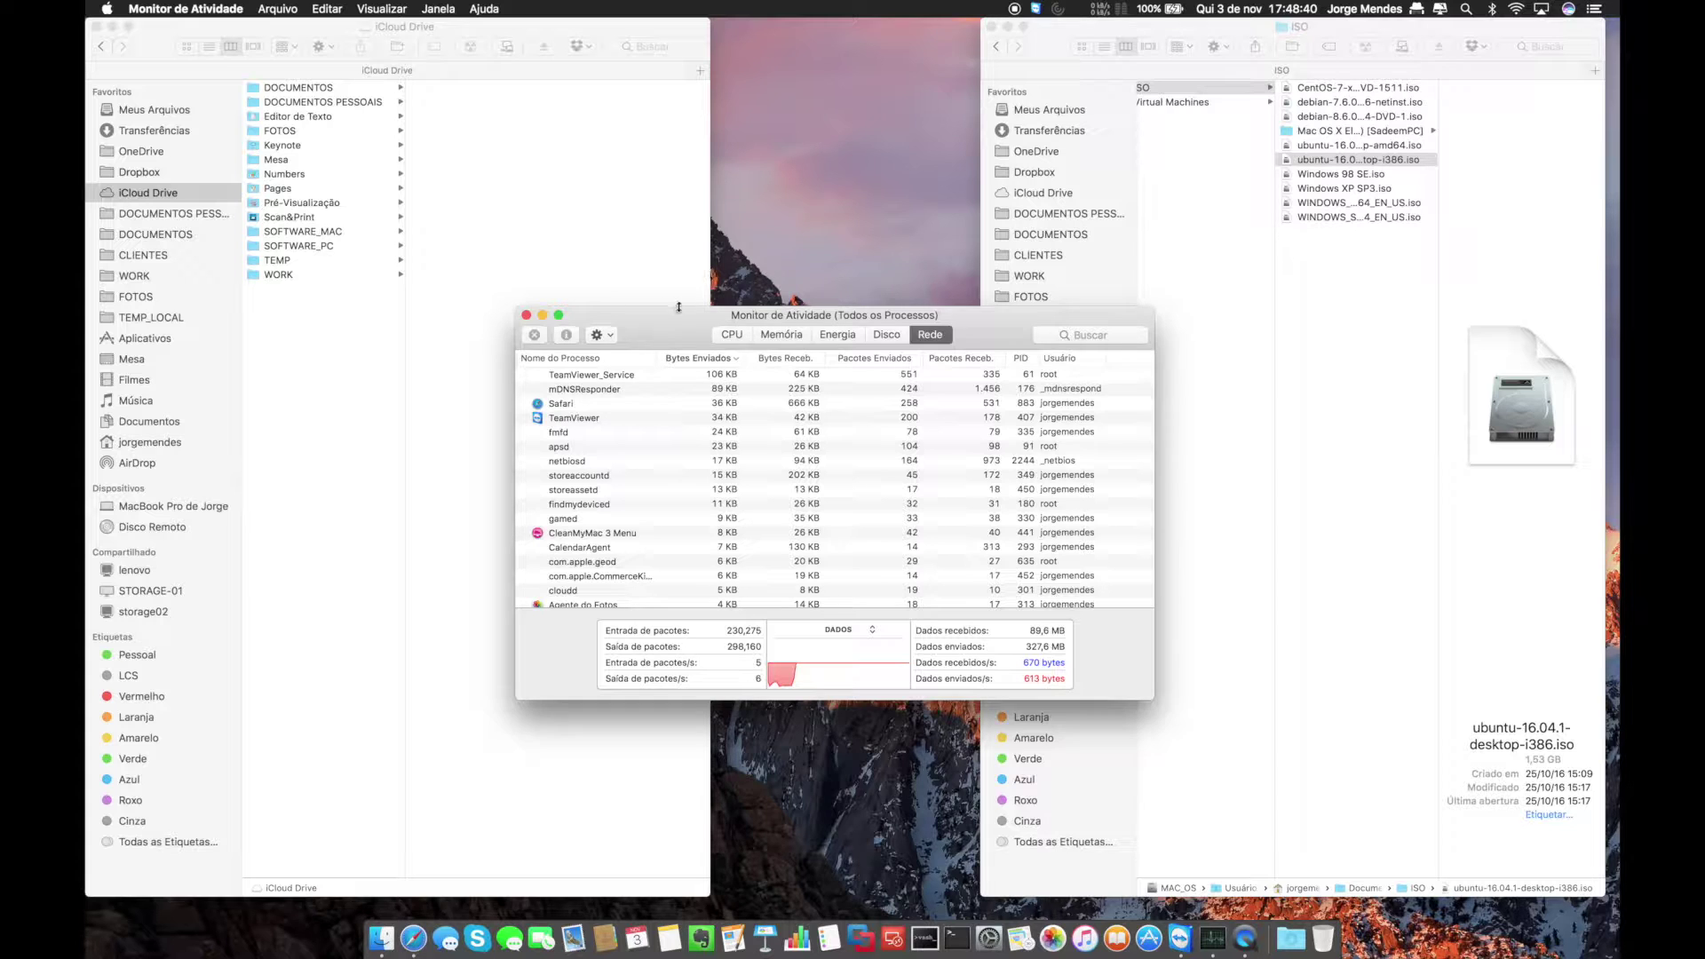
{"action": "left_click_drag", "start_coordinate": [681, 315], "coordinate": [686, 305]}
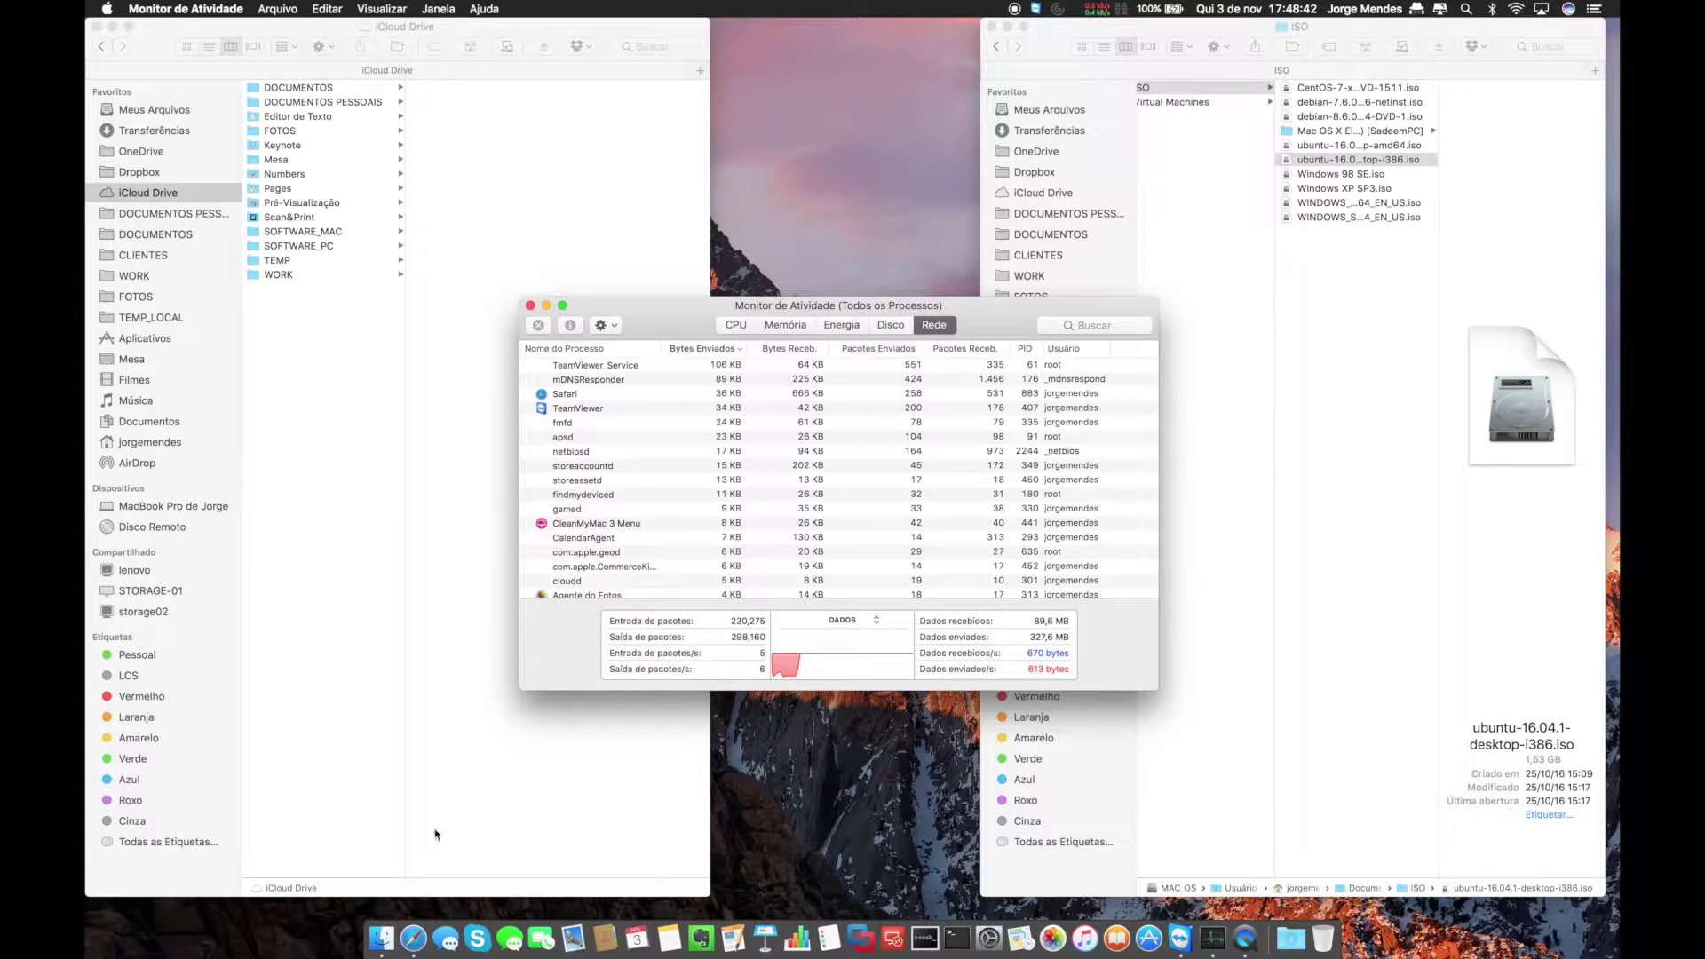
Switch to Finder, open the FALHA PROCESSO APPLE folder inside FOTOS, and select the screenshot dated 2016-10-17 at 11.39.43.
{"action": "left_click", "coordinate": [1106, 318]}
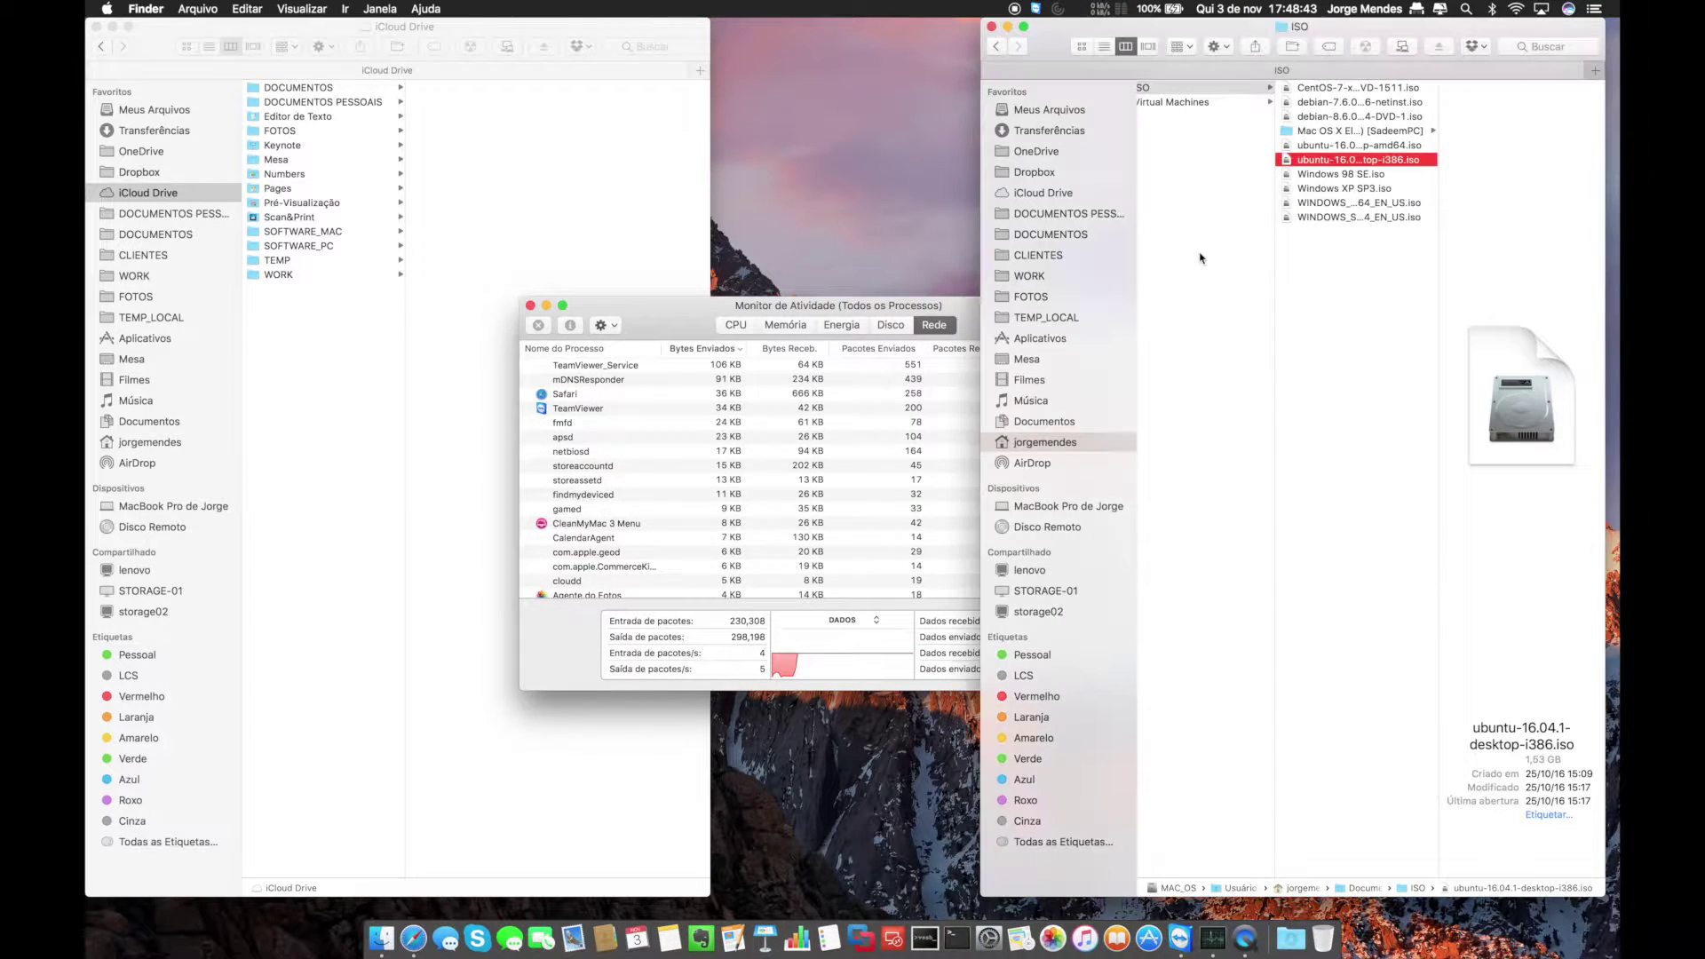
{"action": "left_click", "coordinate": [1048, 299]}
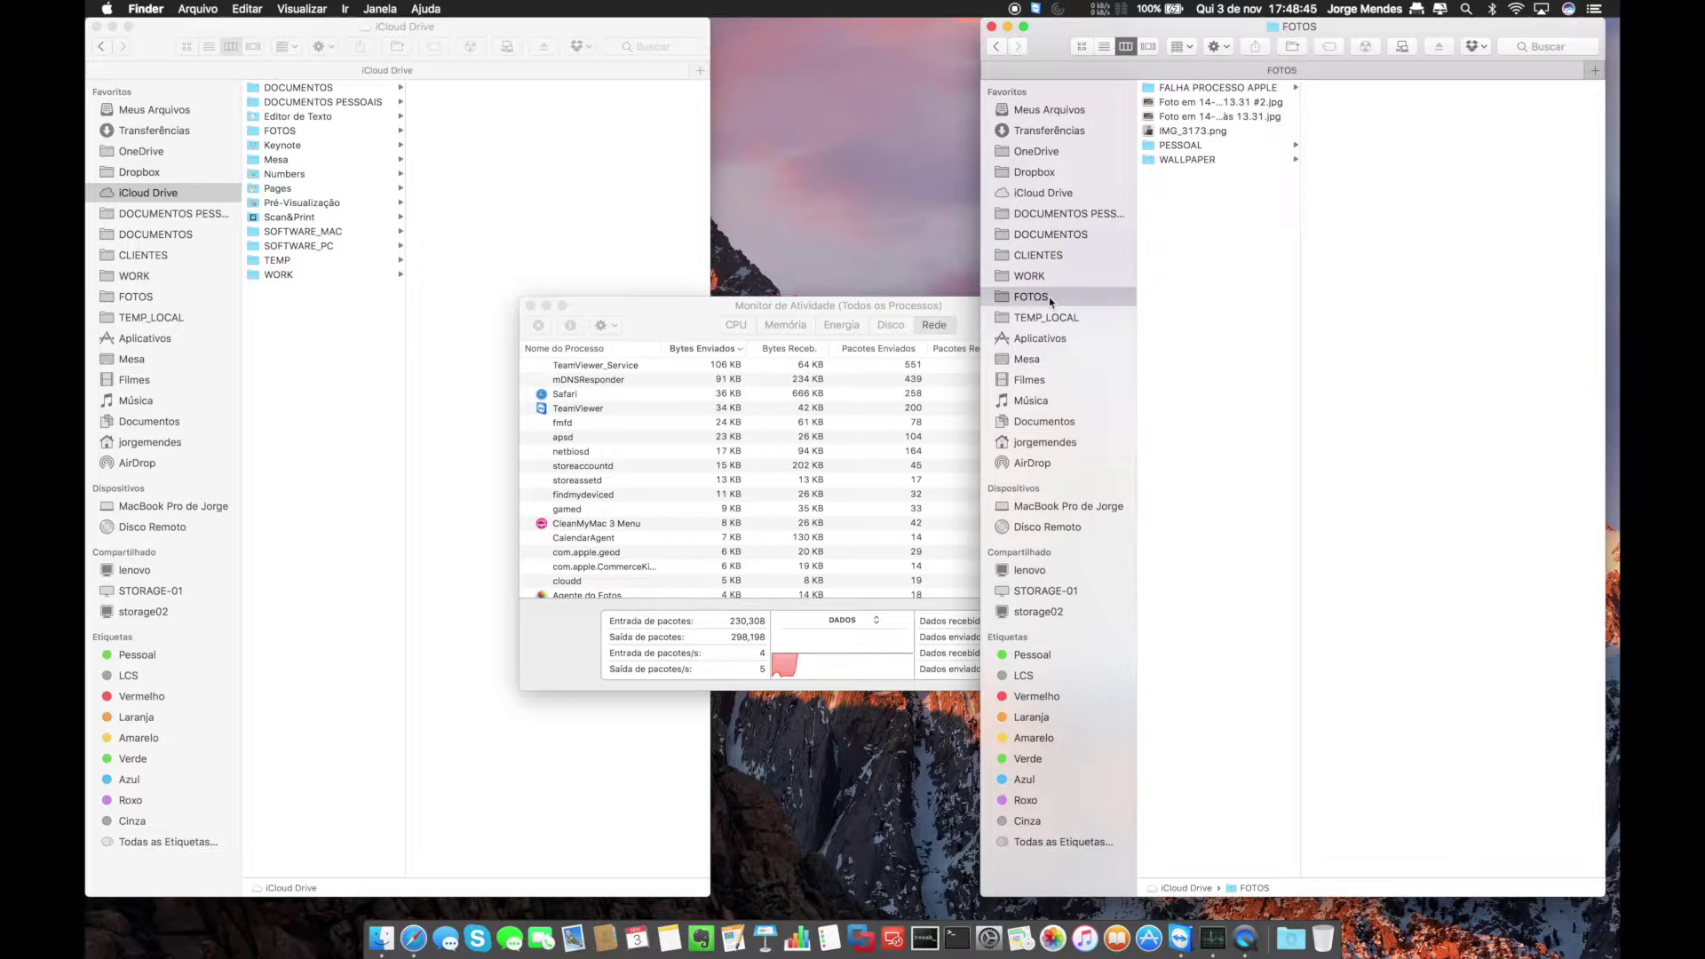
{"action": "left_click", "coordinate": [1233, 89]}
{"action": "left_click", "coordinate": [1363, 93]}
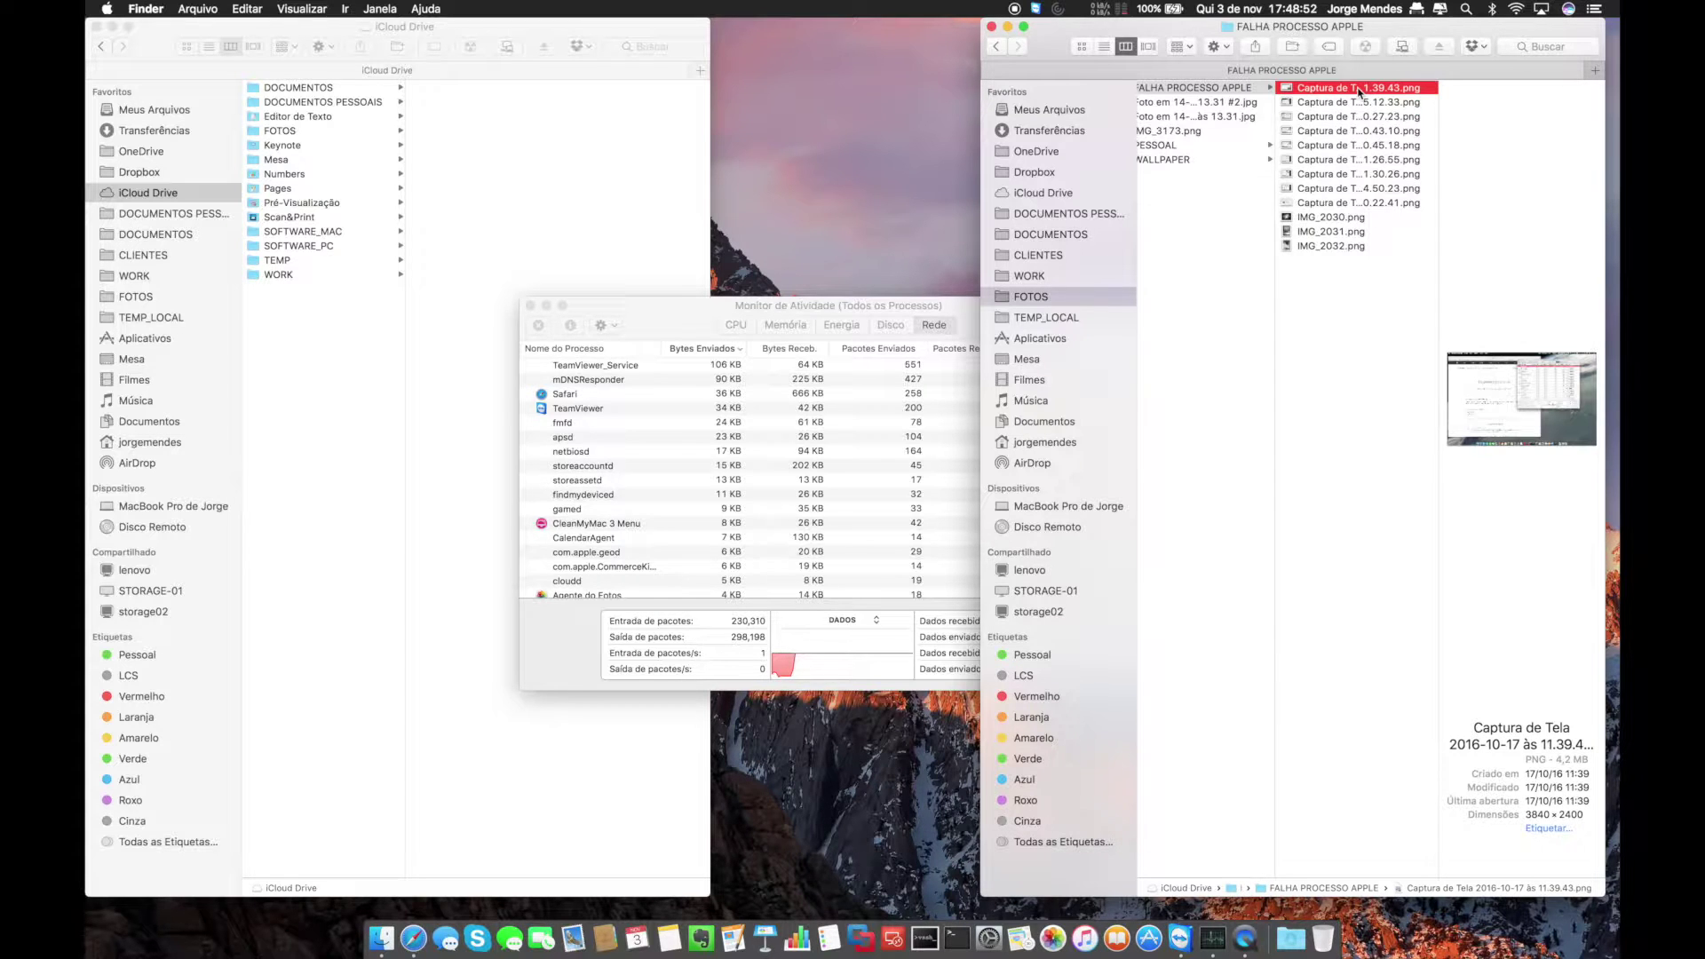
Preview the four consecutive screenshots from 2016-10-17 11.39.43 through 2016-10-18 10.43.10, and close the preview.
{"action": "key", "text": "space"}
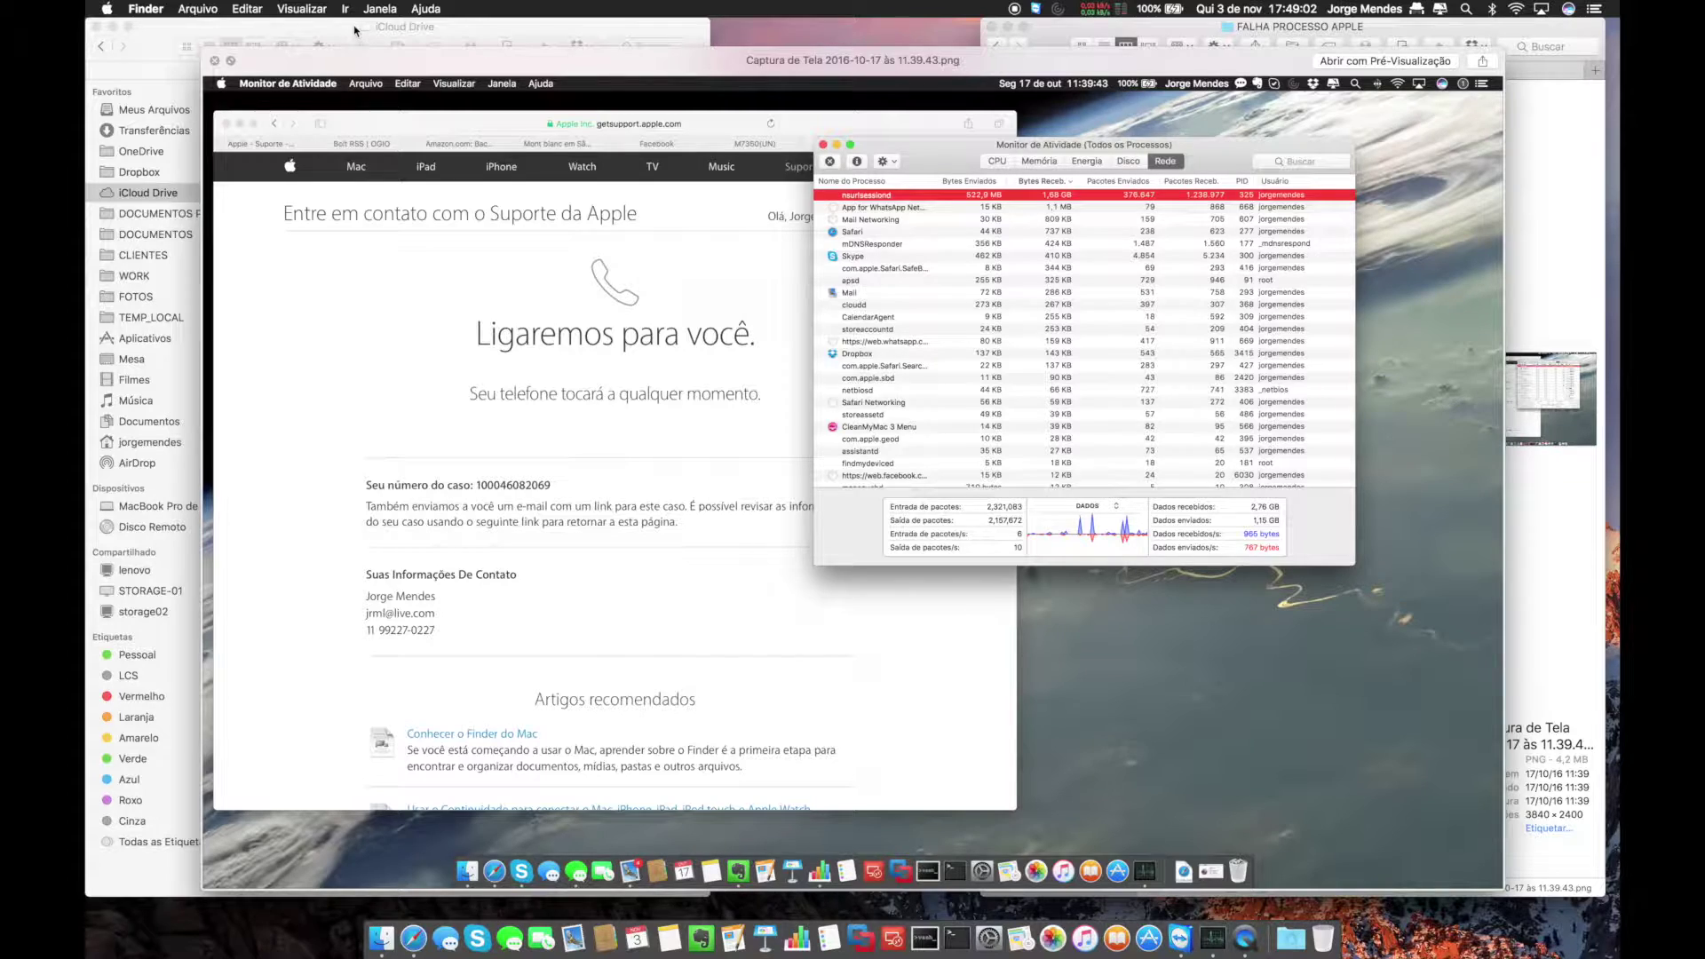
{"action": "key", "text": "Down"}
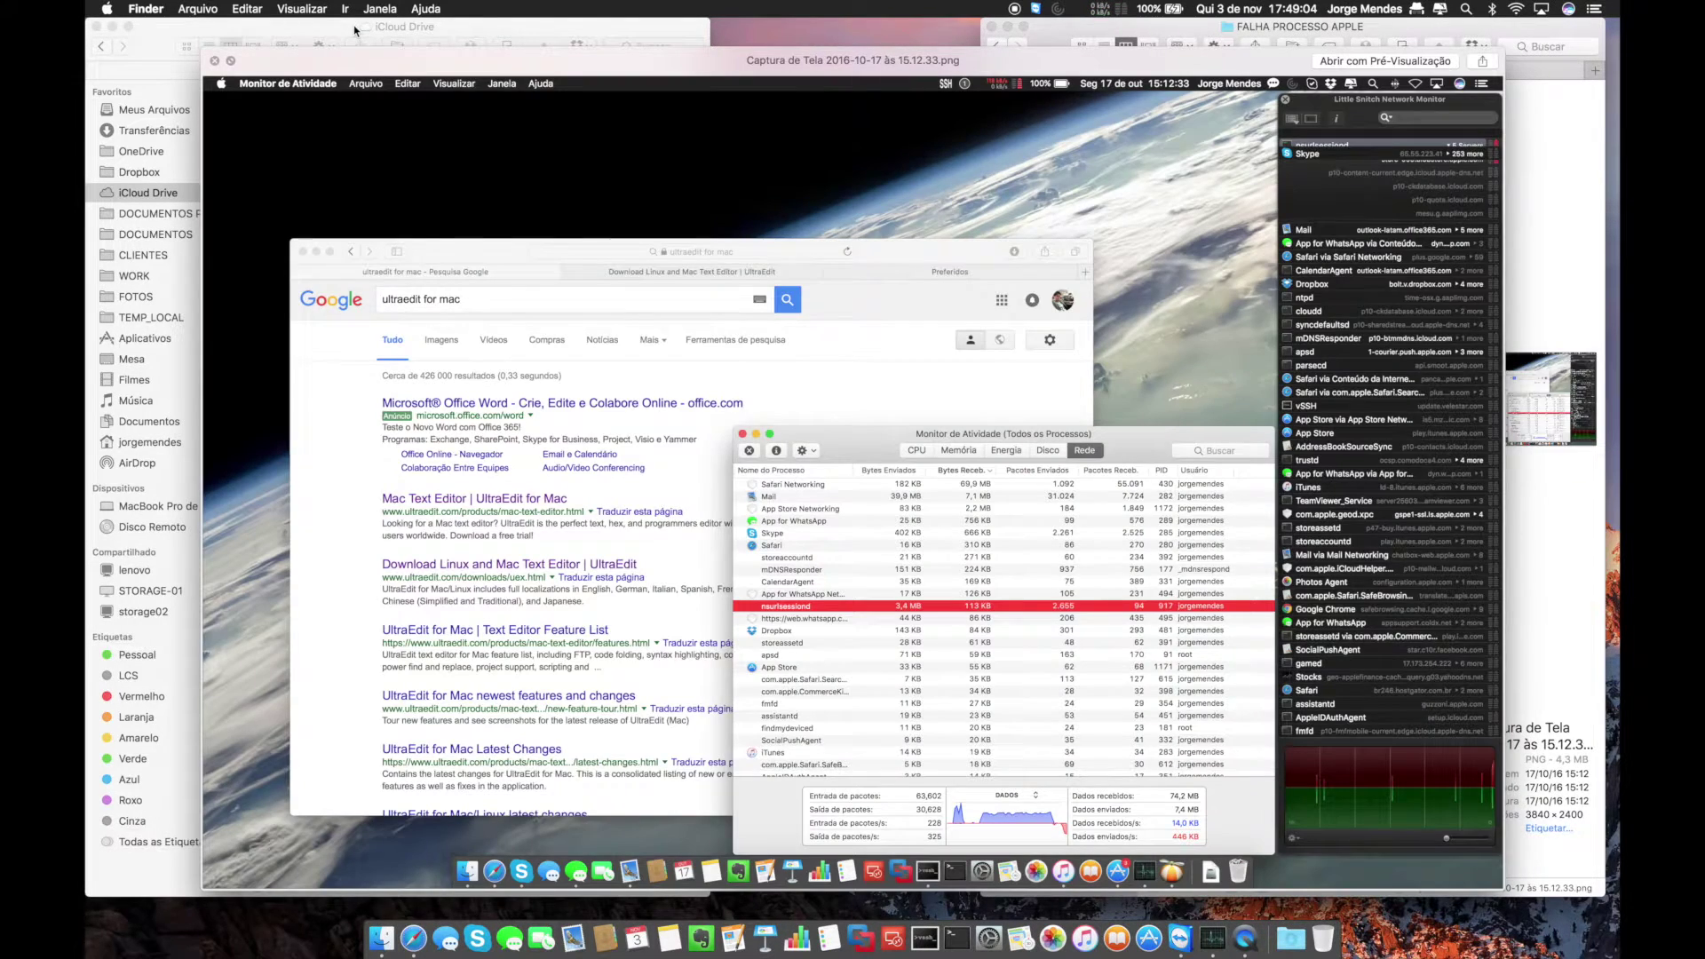
{"action": "key", "text": "Down"}
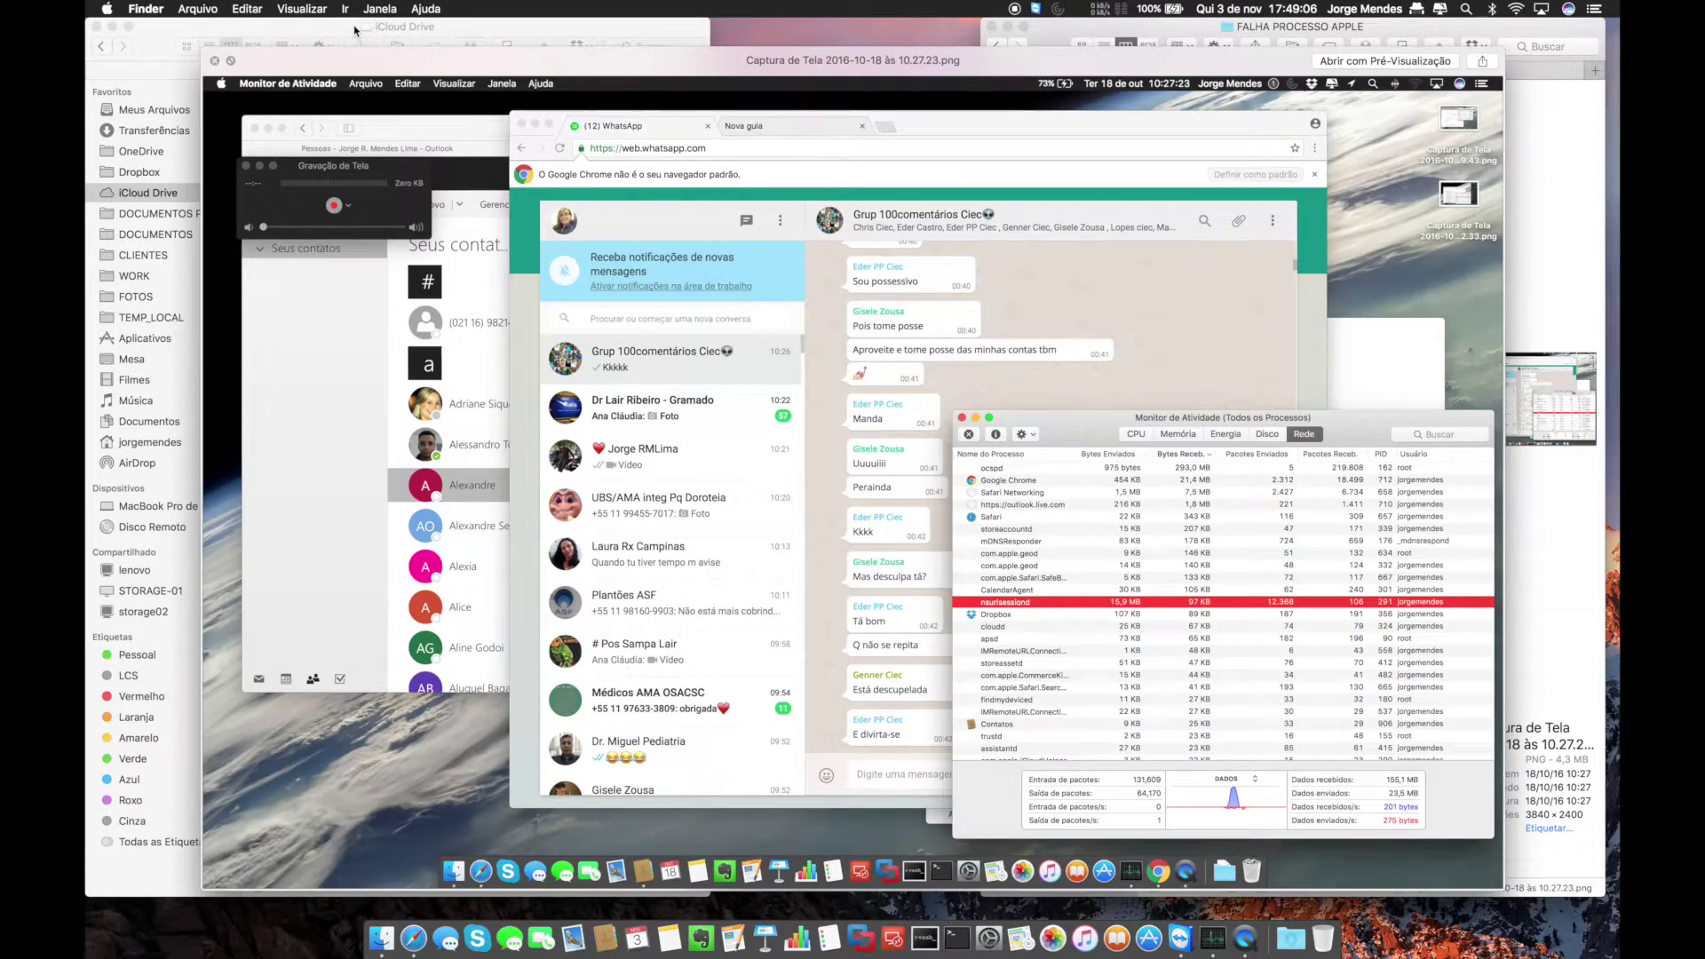
{"action": "key", "text": "Down"}
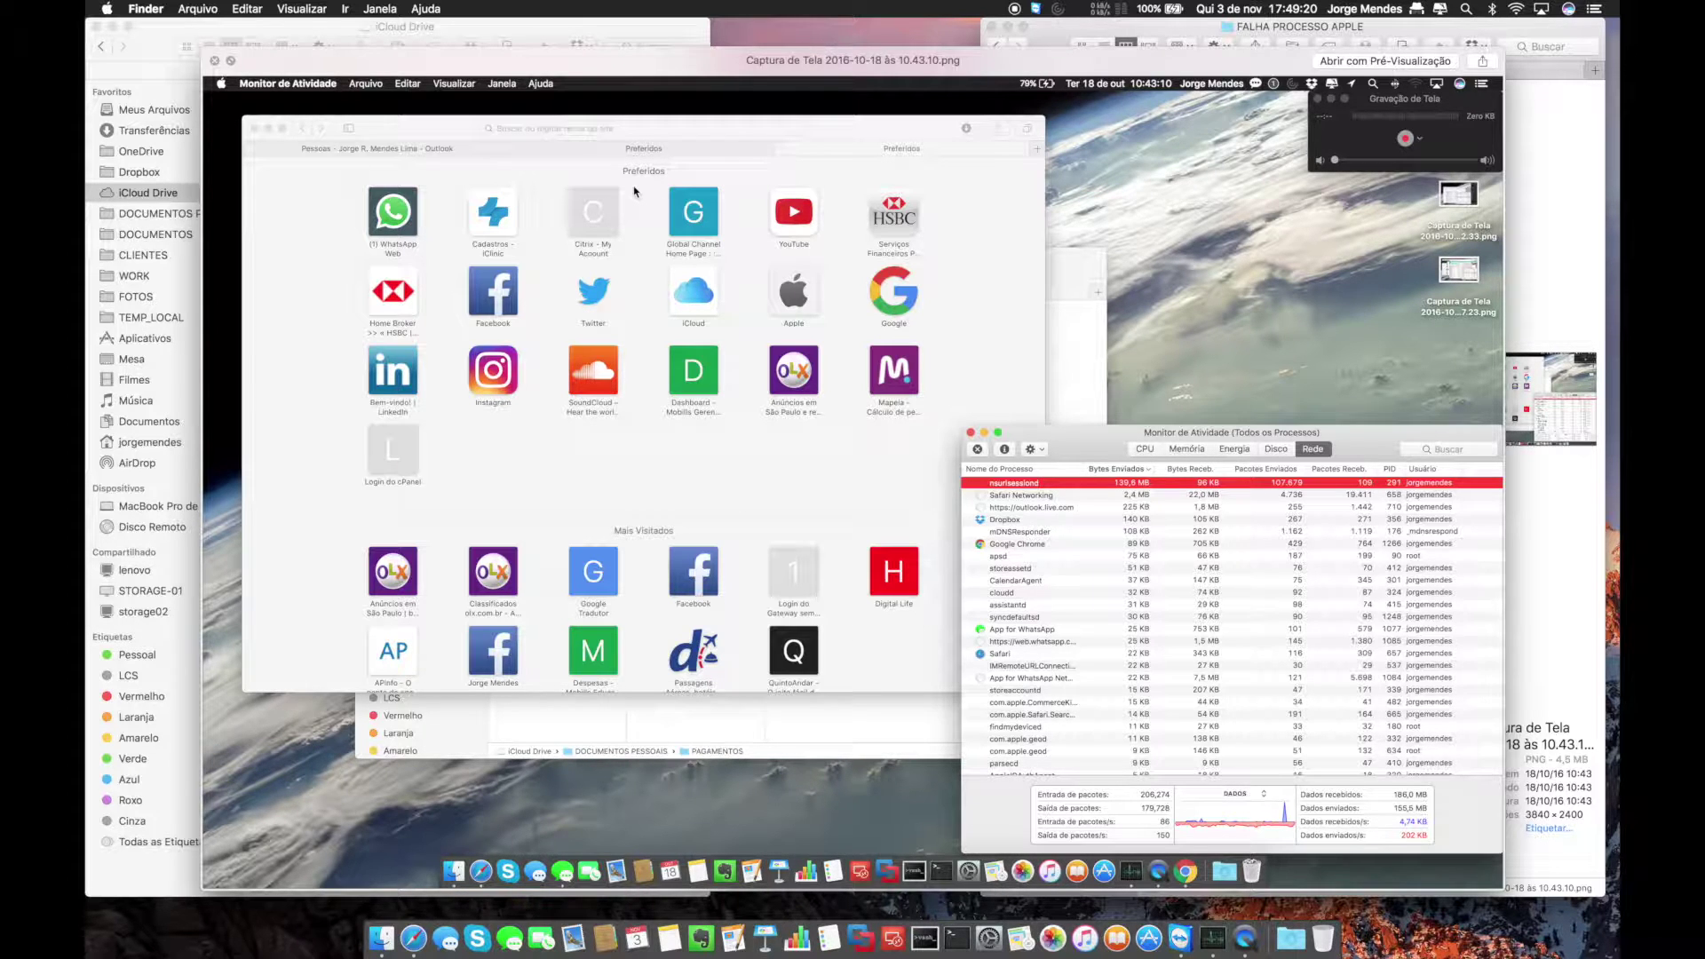
{"action": "left_click", "coordinate": [216, 63]}
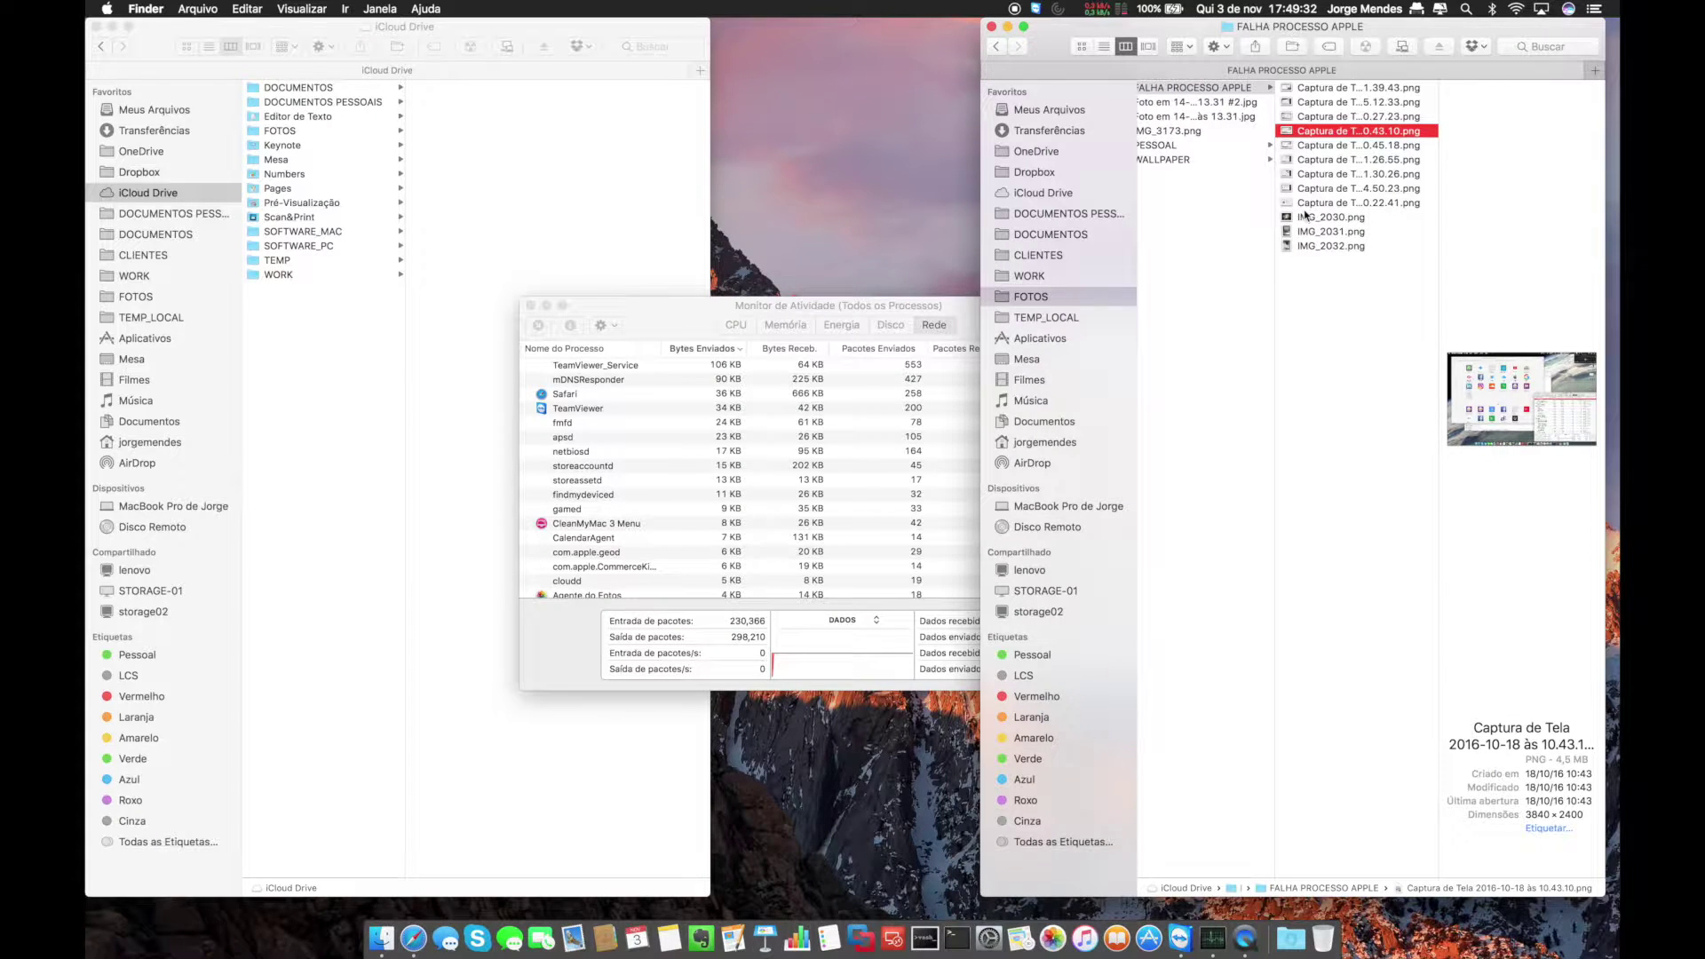
Preview the screenshot dated 2016-10-18 at 11.30.26 and close the preview.
{"action": "left_click", "coordinate": [1345, 189]}
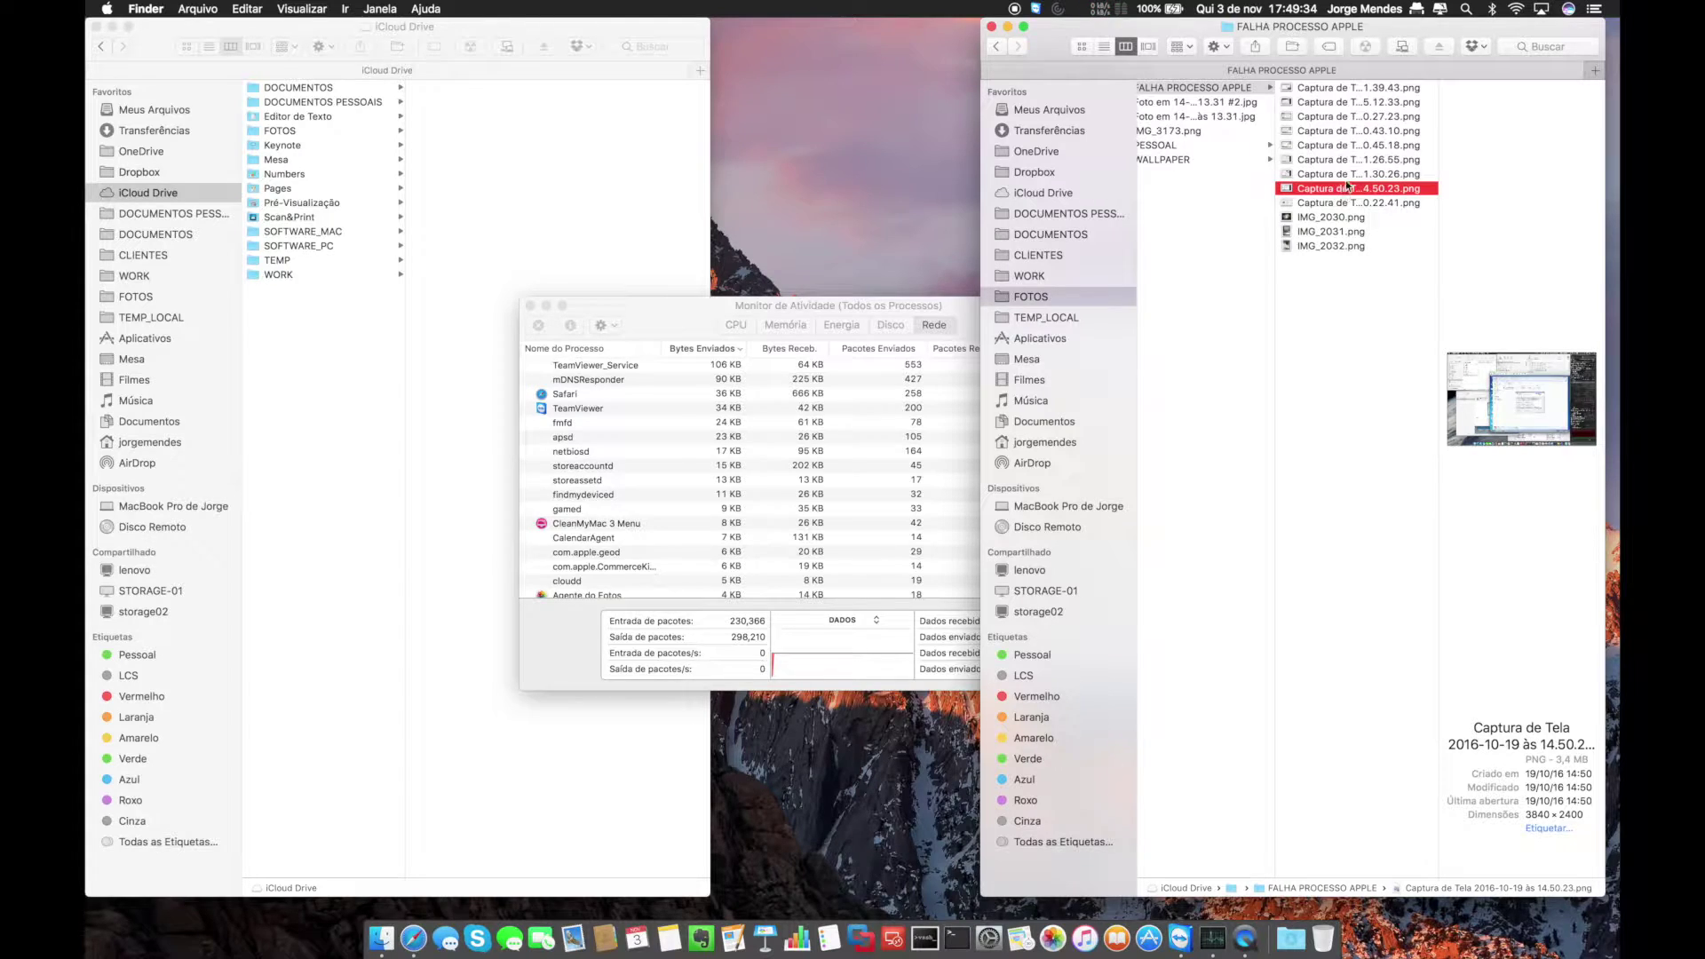
{"action": "left_click", "coordinate": [1330, 174]}
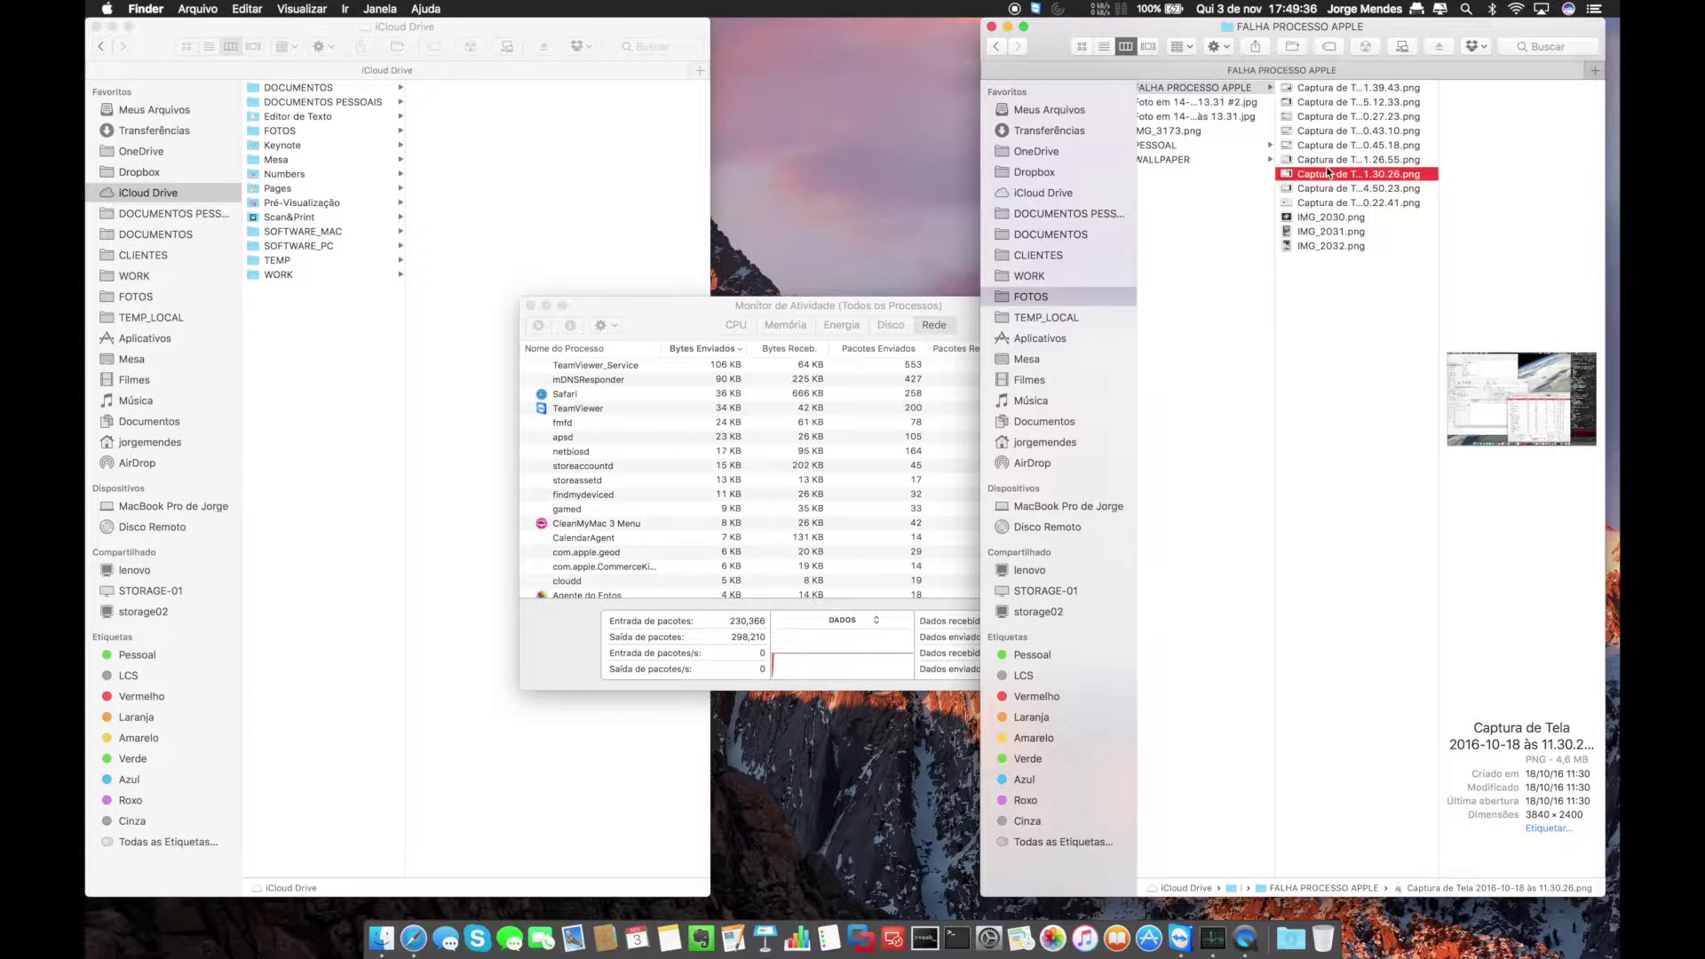
{"action": "key", "text": "space"}
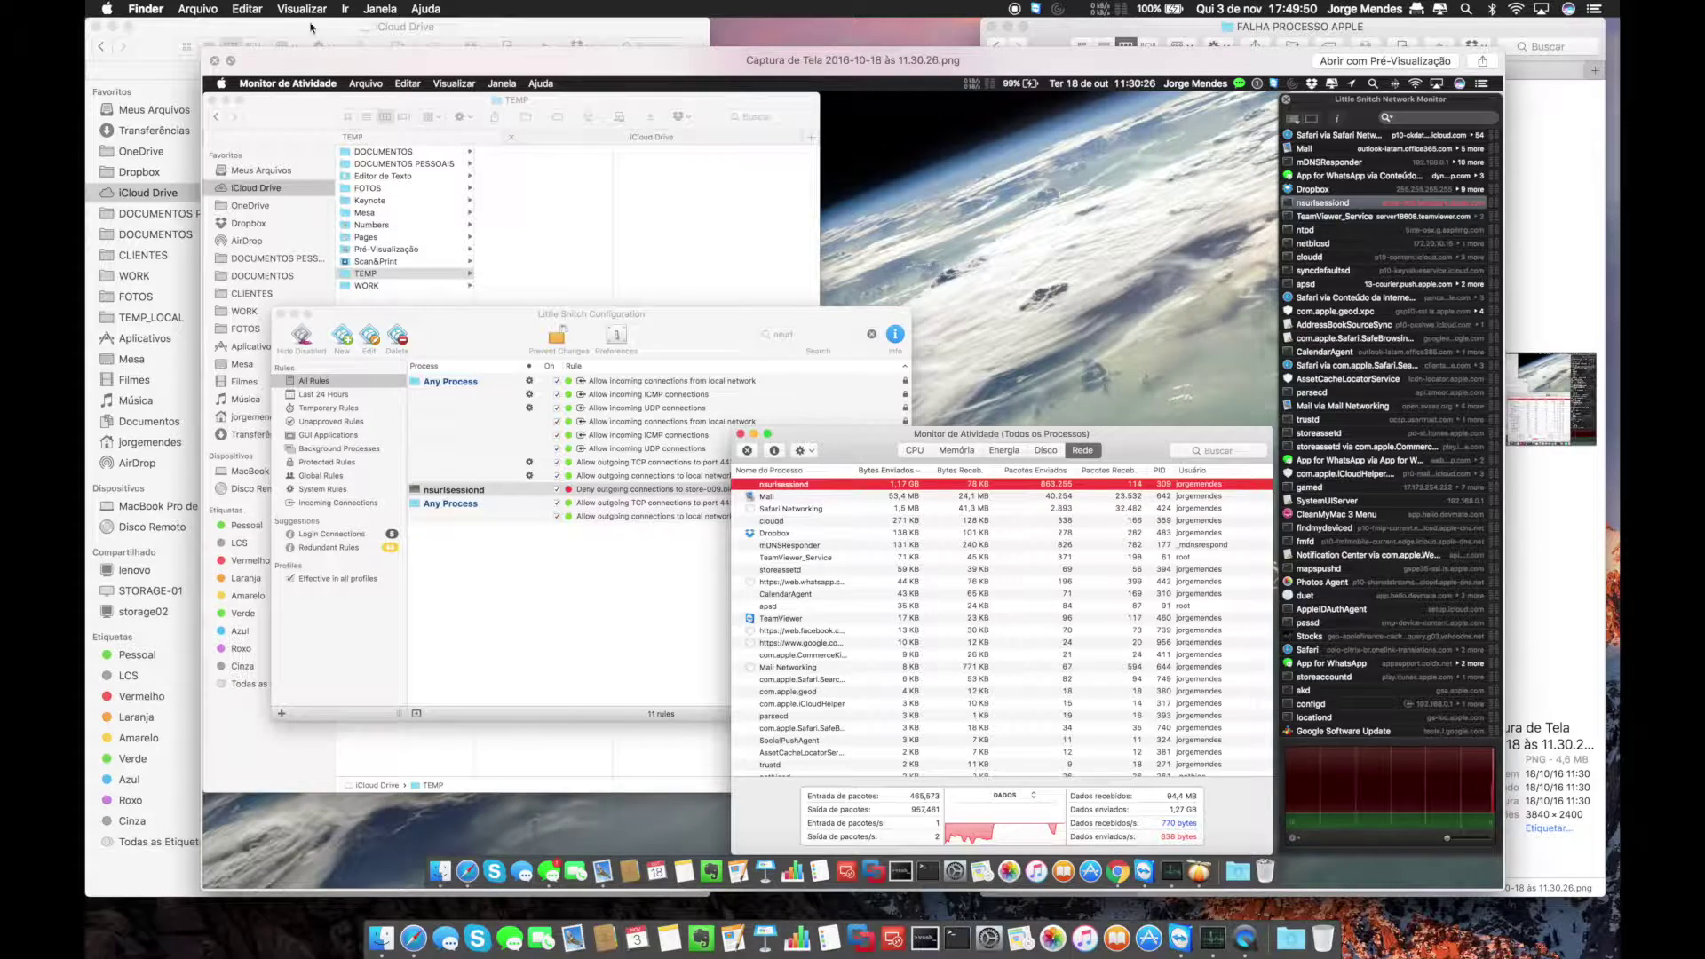
{"action": "left_click", "coordinate": [213, 62]}
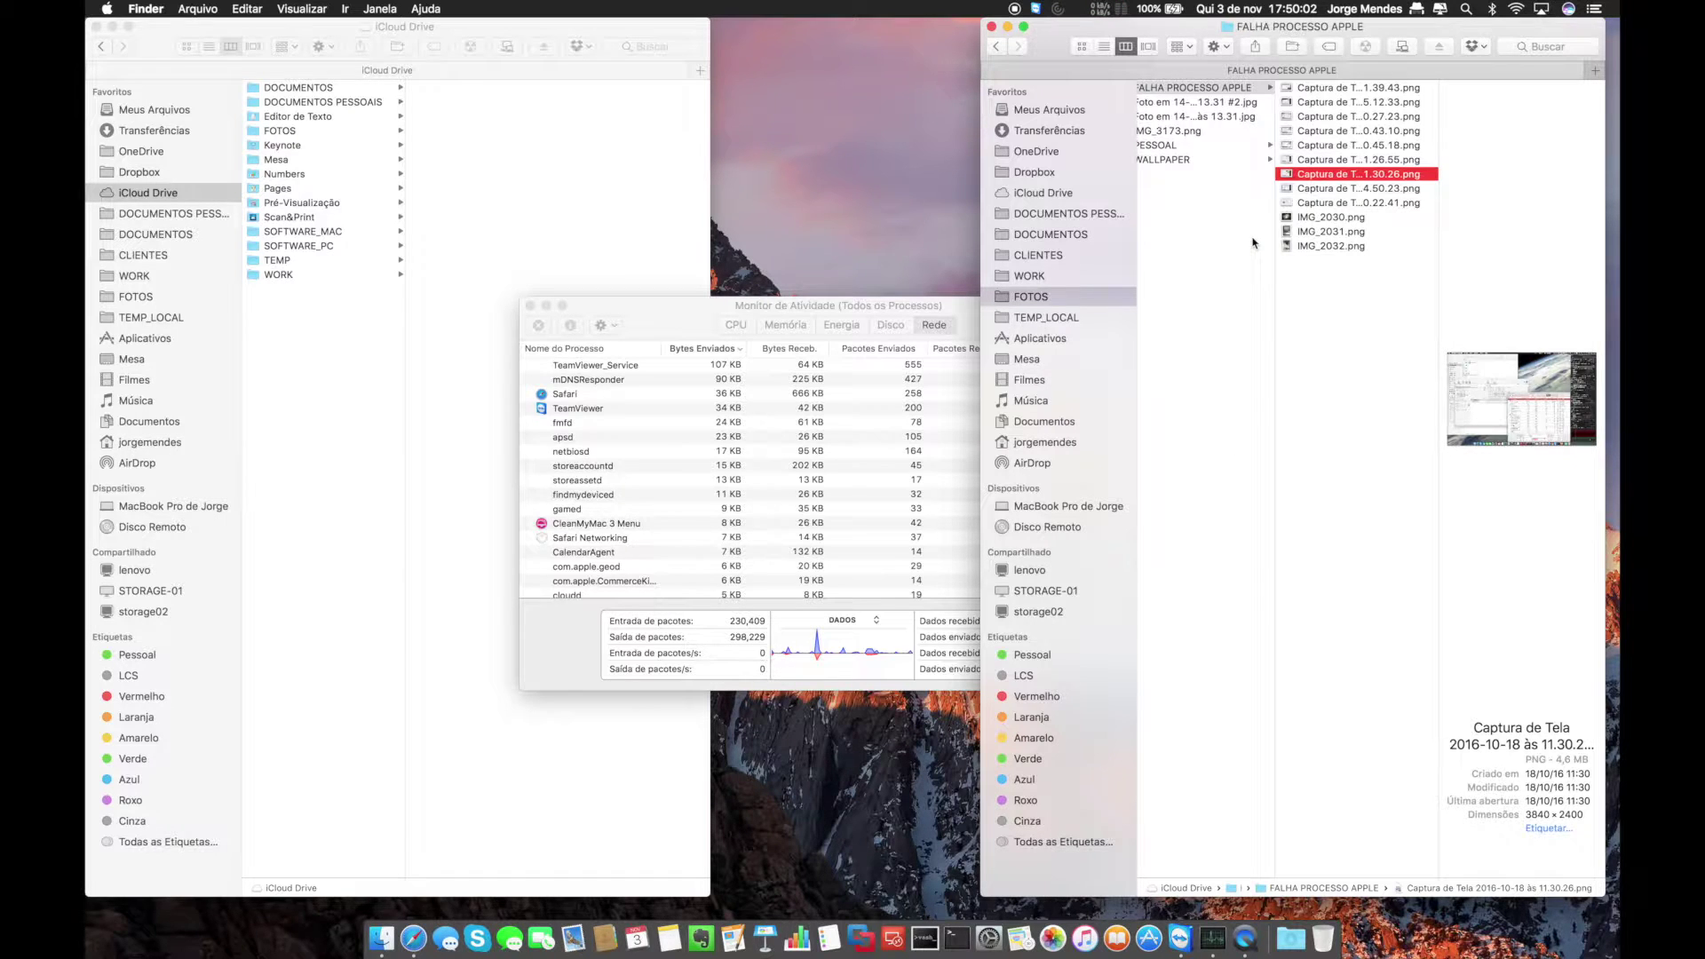
{"action": "scroll", "coordinate": [1257, 238], "scroll_direction": "left", "scroll_amount": 2}
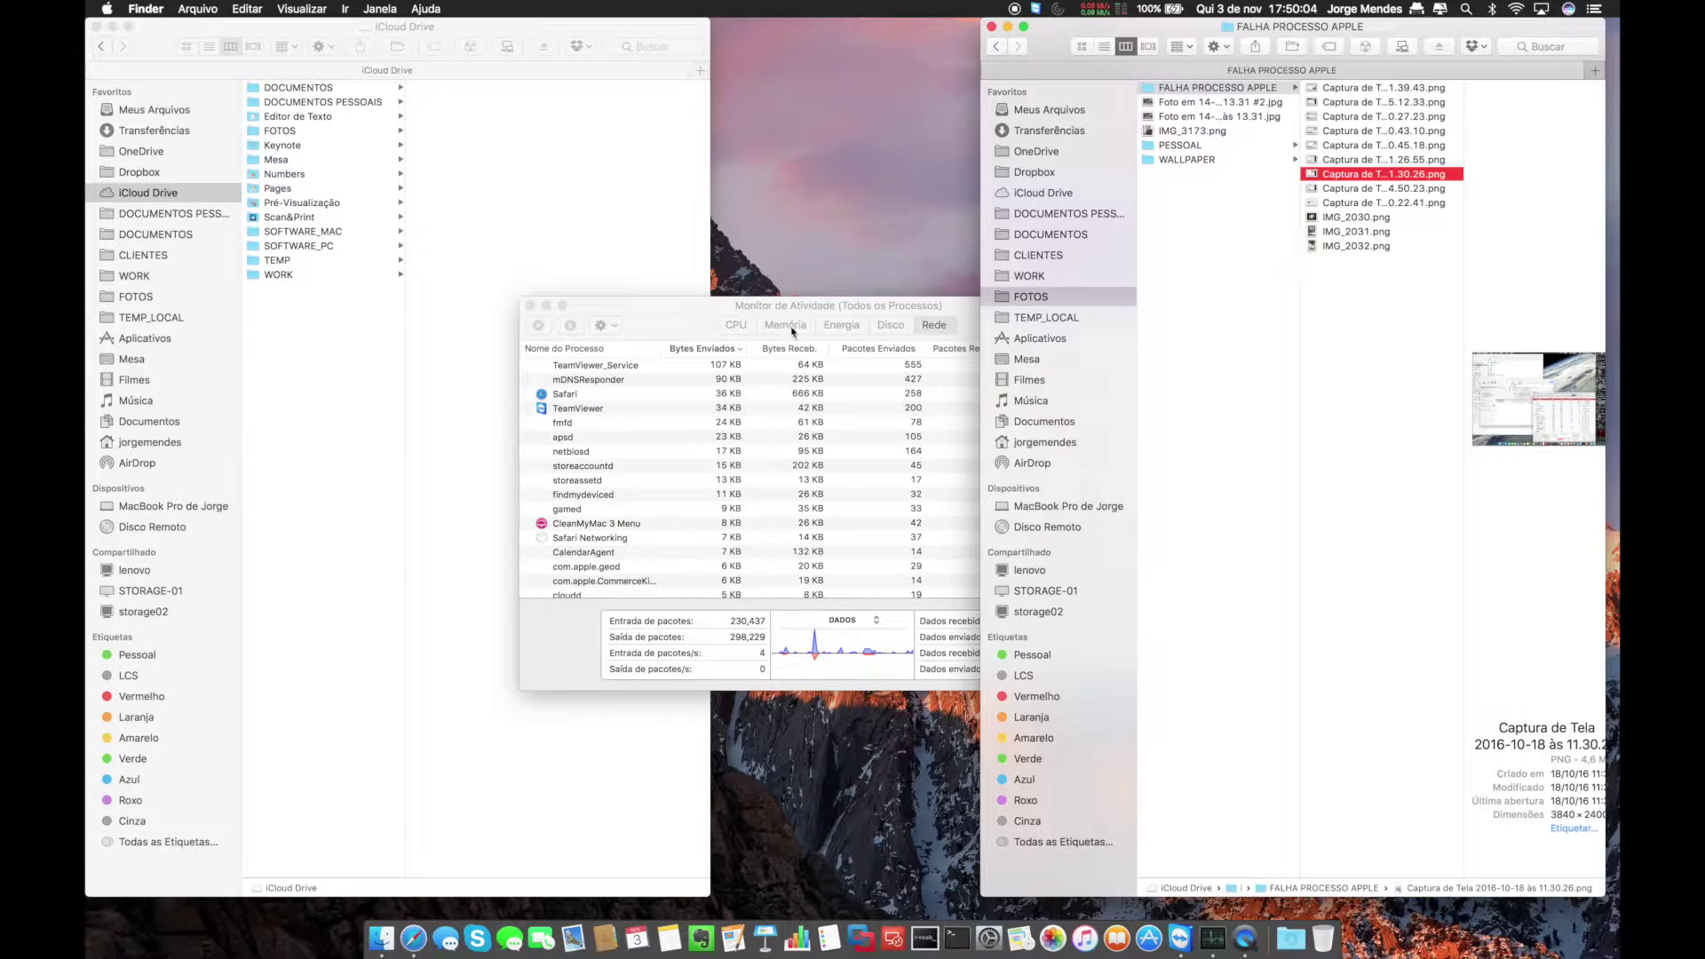
Switch to Activity Monitor and filter the network process list by "nsurl".
{"action": "left_click", "coordinate": [663, 318]}
{"action": "left_click", "coordinate": [1141, 325]}
{"action": "type", "text": "ns"}
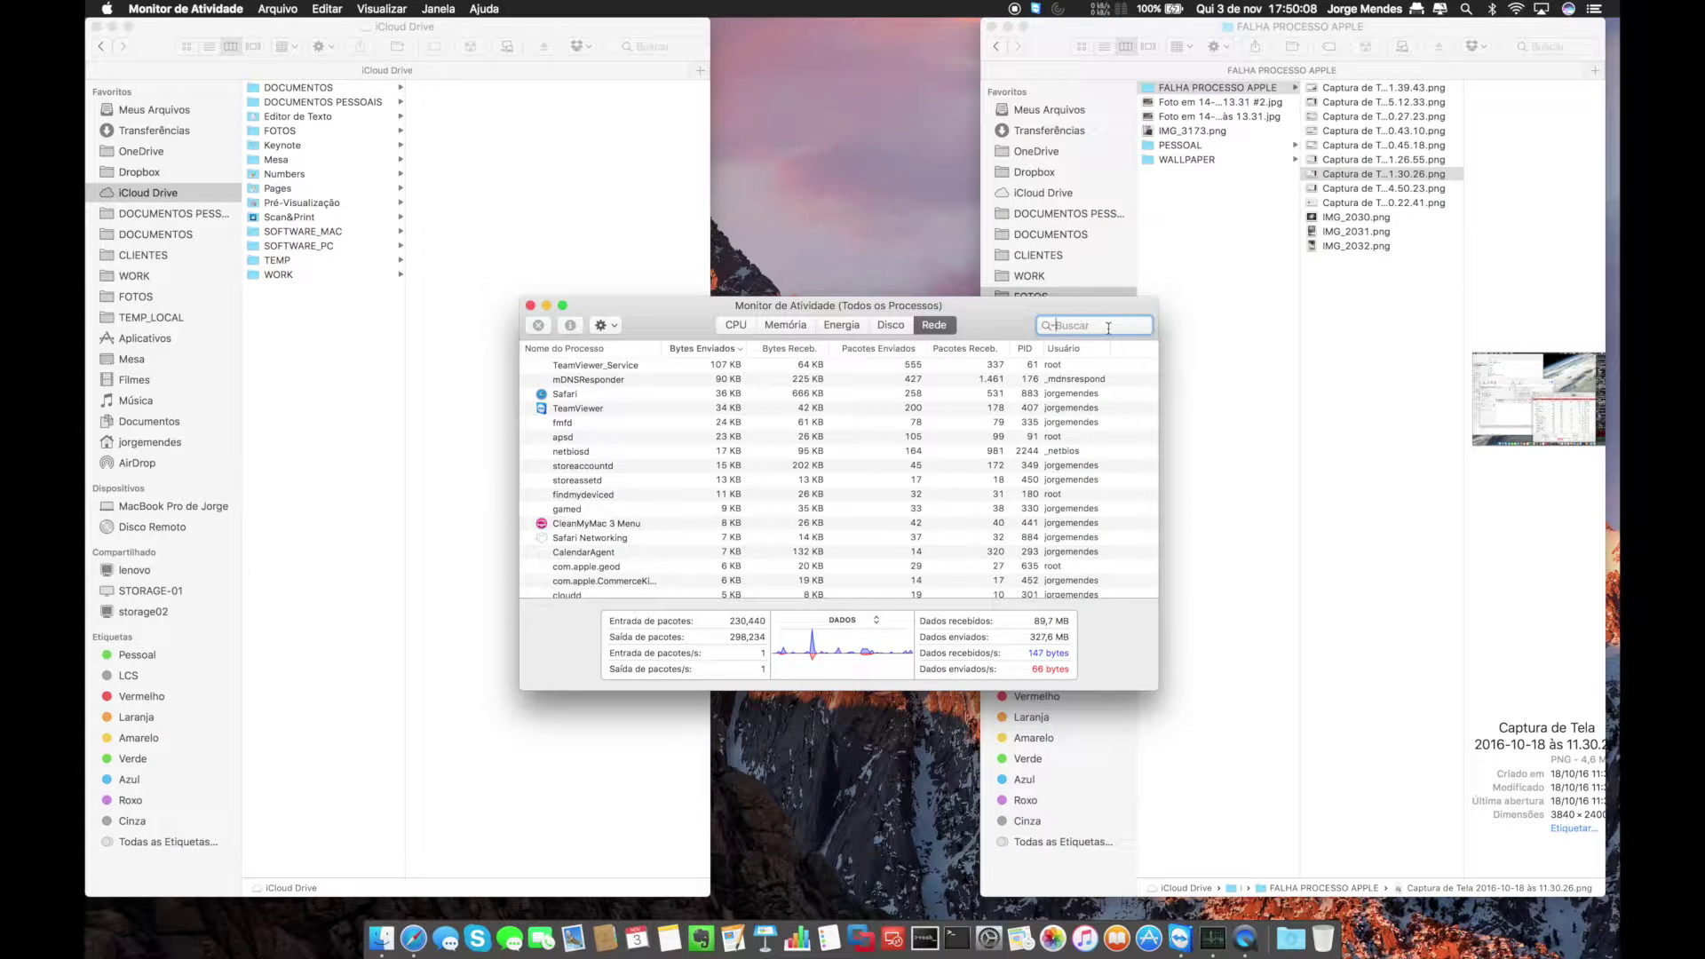
{"action": "type", "text": "url"}
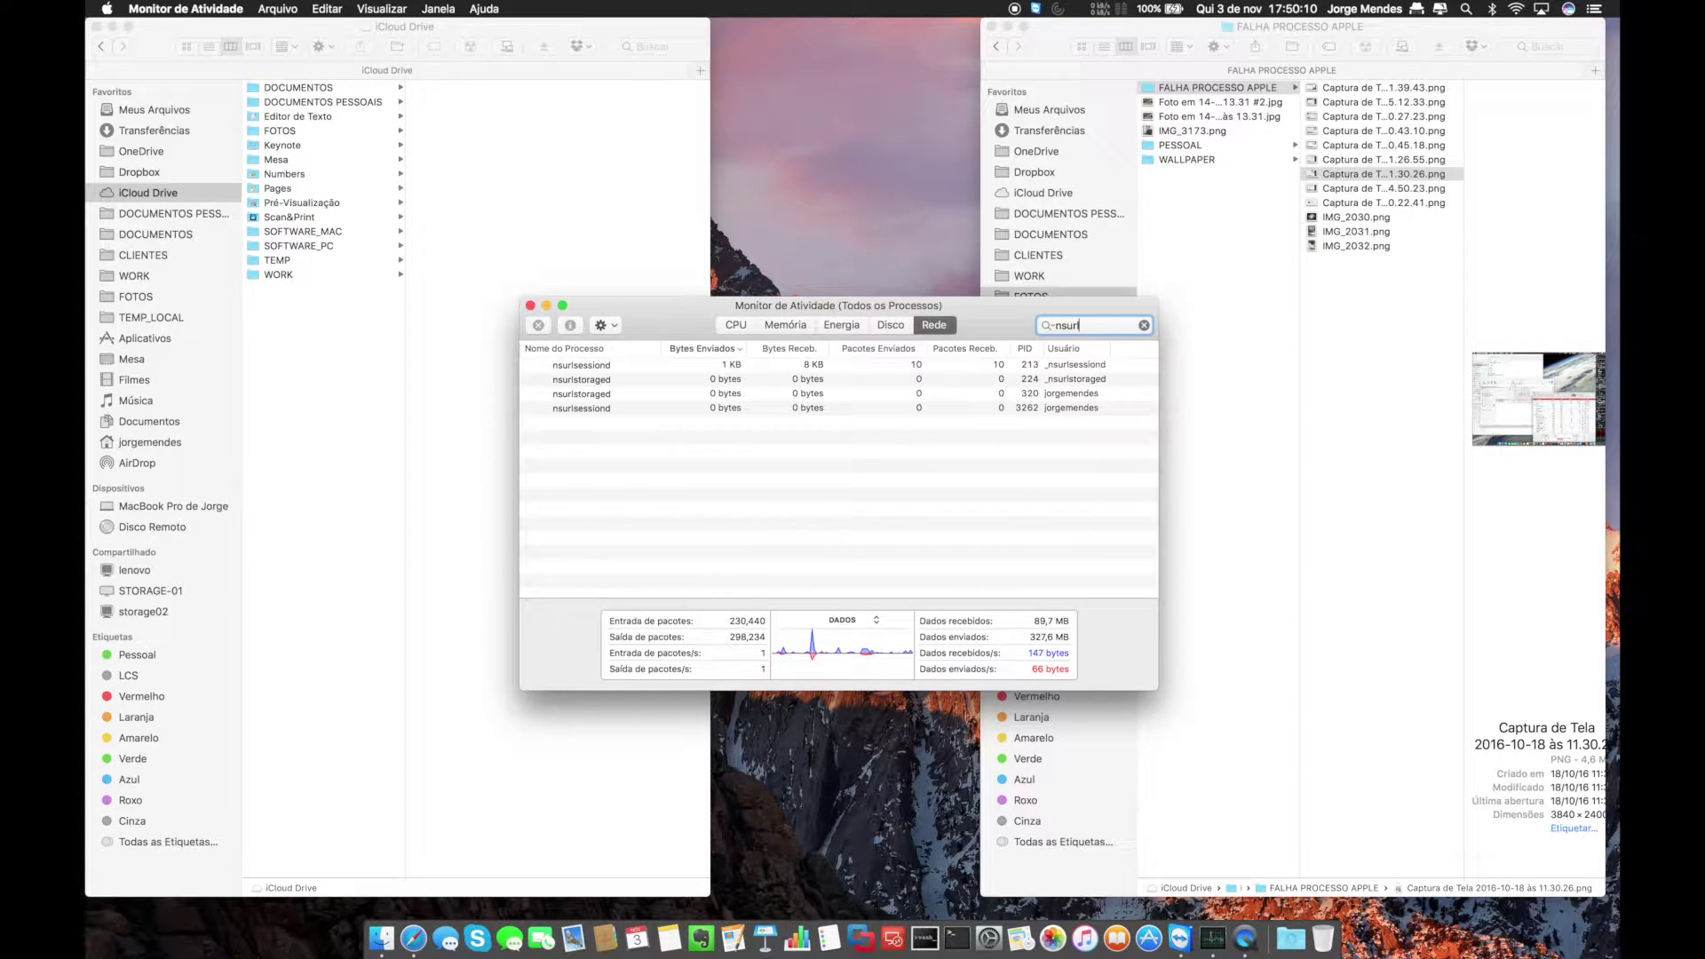
Go through the filtered processes one by one, ending with the nsurlsessiond process with PID 3262 selected.
{"action": "left_click", "coordinate": [650, 367]}
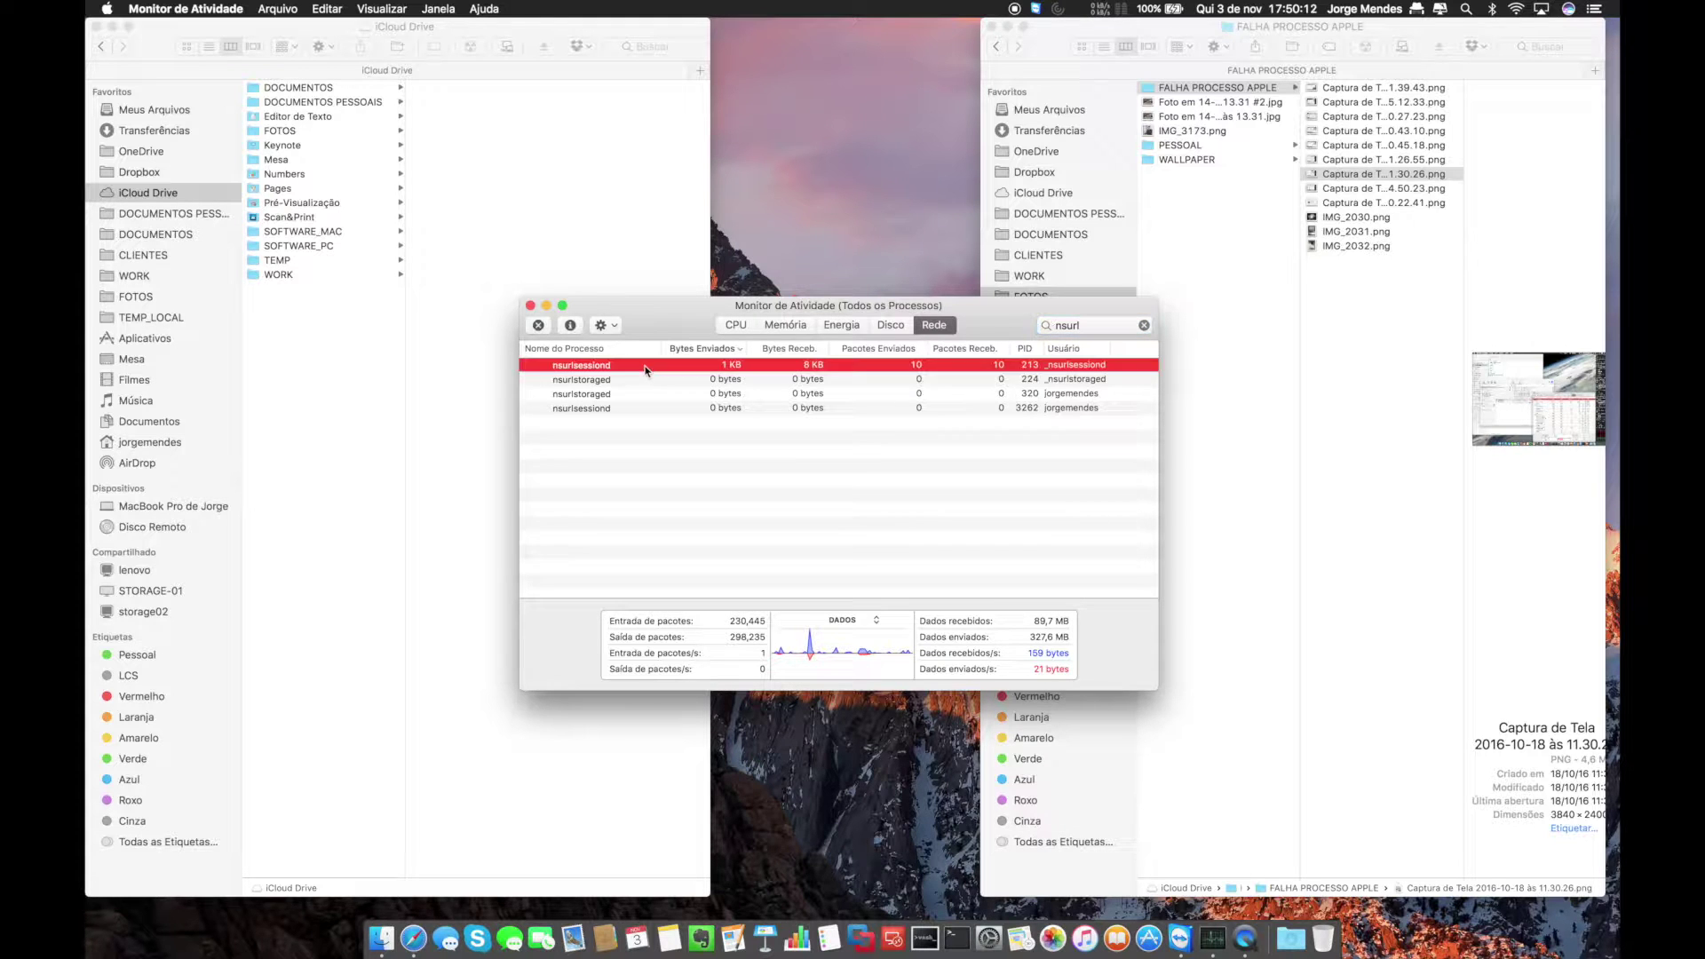
{"action": "left_click", "coordinate": [629, 381]}
{"action": "left_click", "coordinate": [607, 394]}
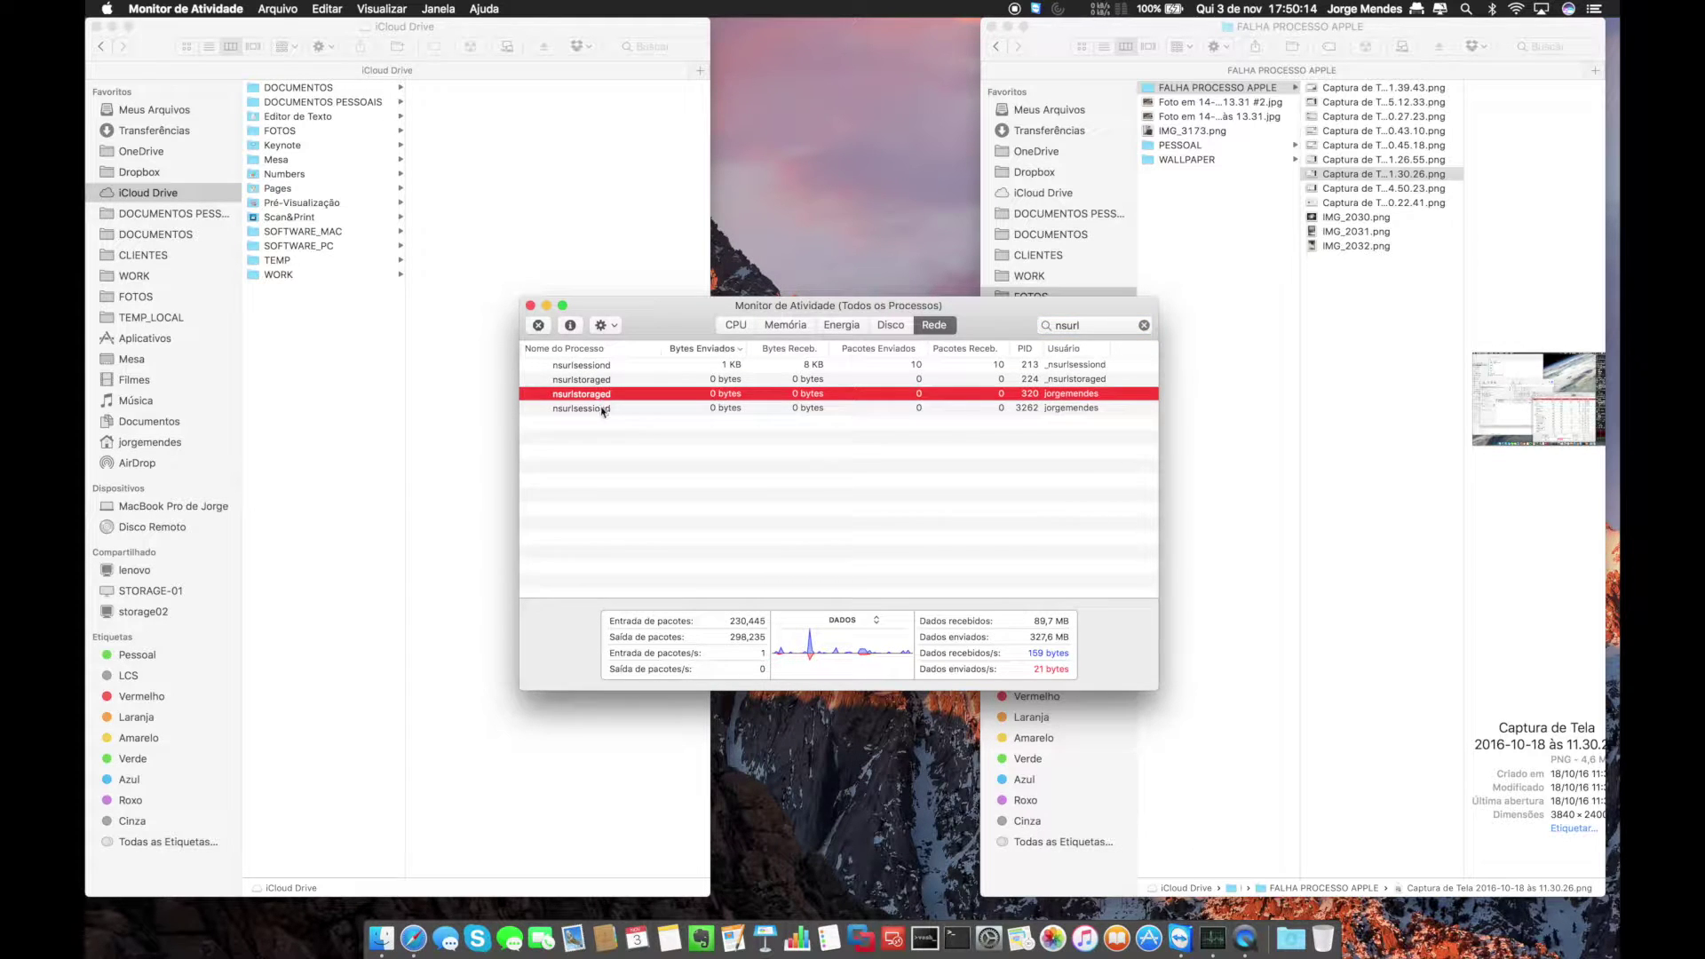
{"action": "left_click", "coordinate": [602, 409]}
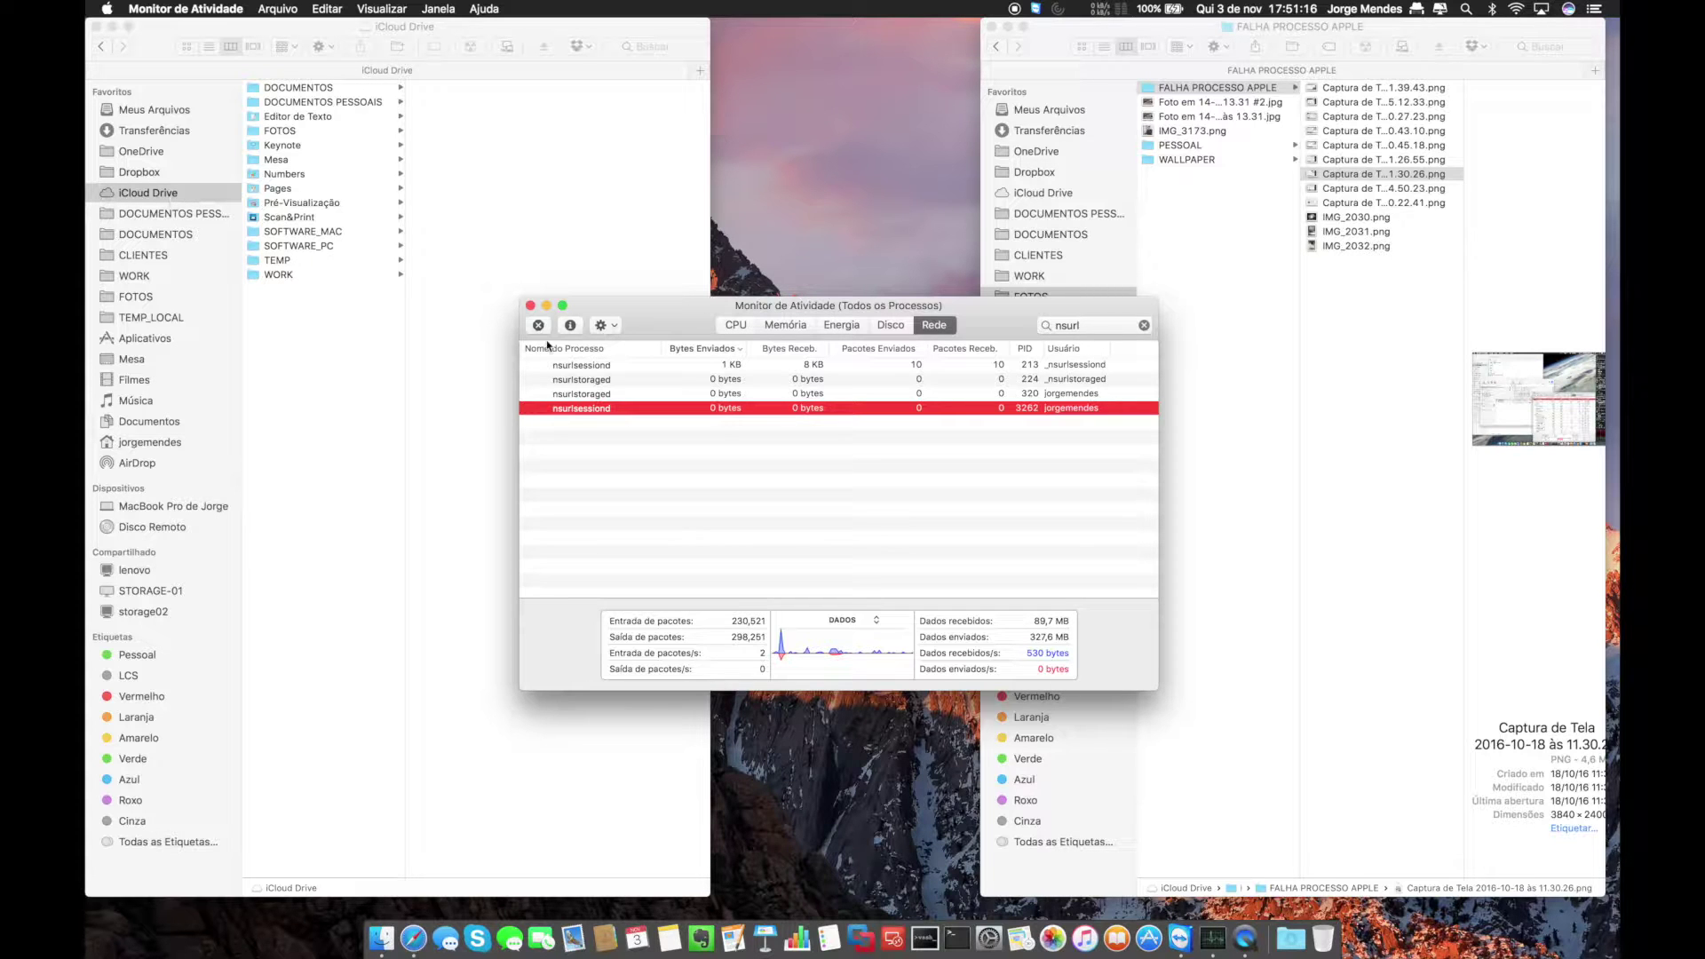
Bring the iCloud Drive window forward, move the Activity Monitor window off it, and minimize Activity Monitor.
{"action": "left_click", "coordinate": [152, 196]}
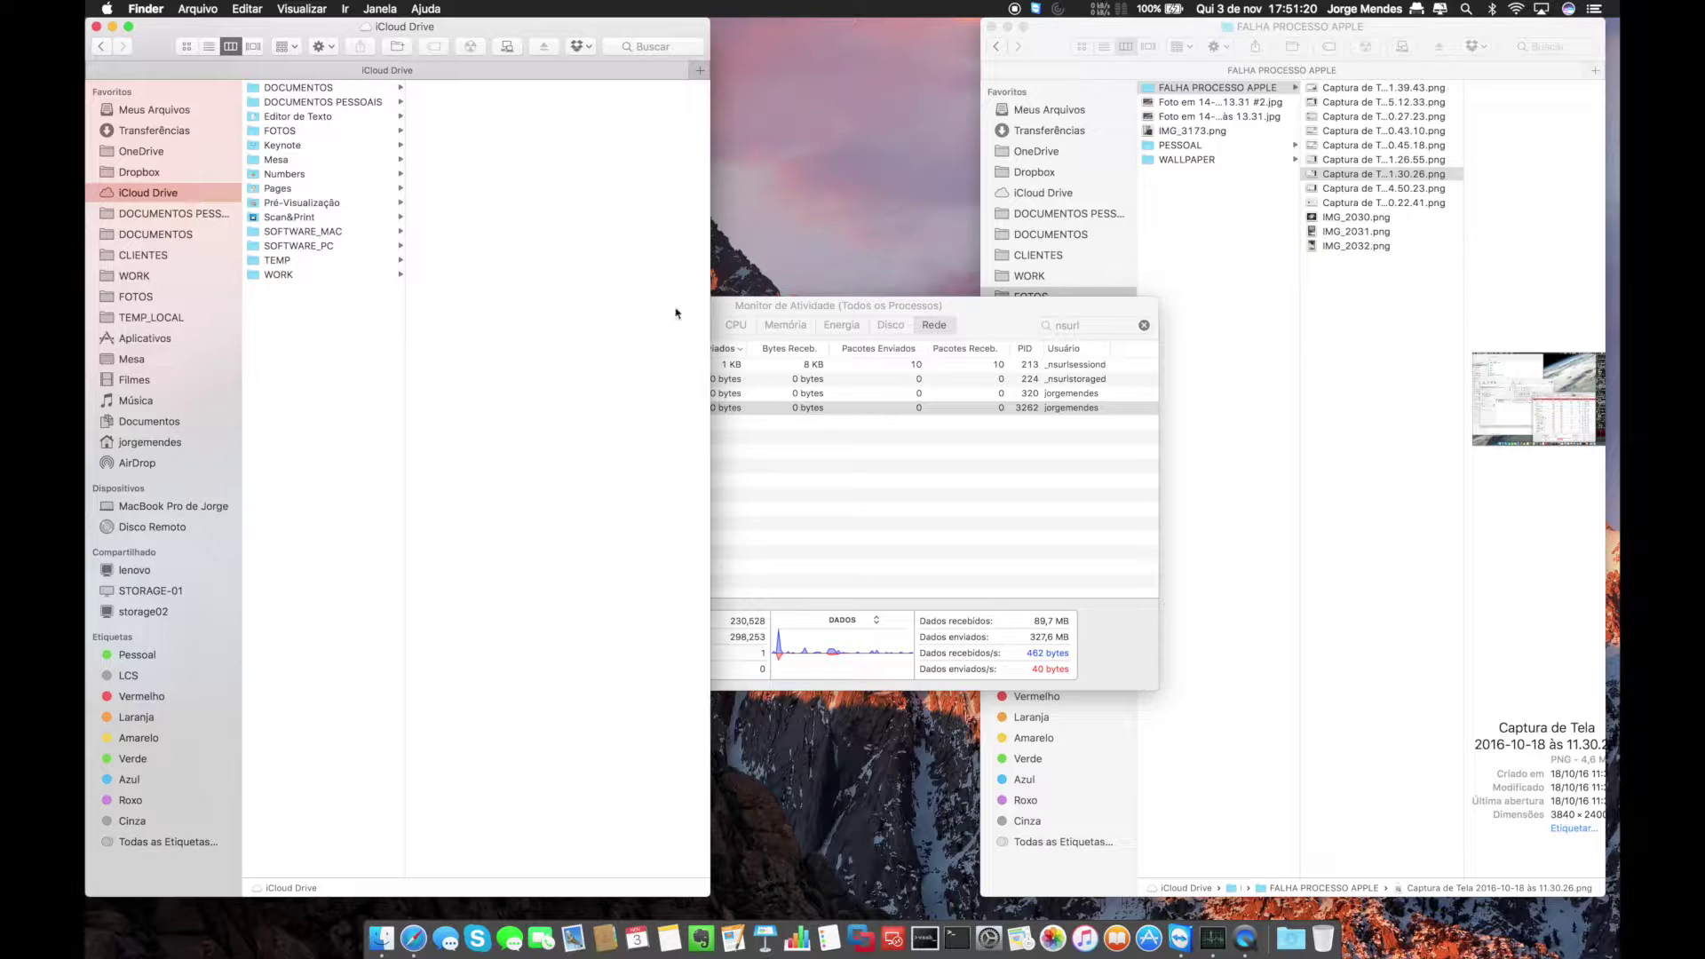
{"action": "left_click", "coordinate": [993, 316]}
{"action": "left_click_drag", "start_coordinate": [993, 316], "coordinate": [1101, 354]}
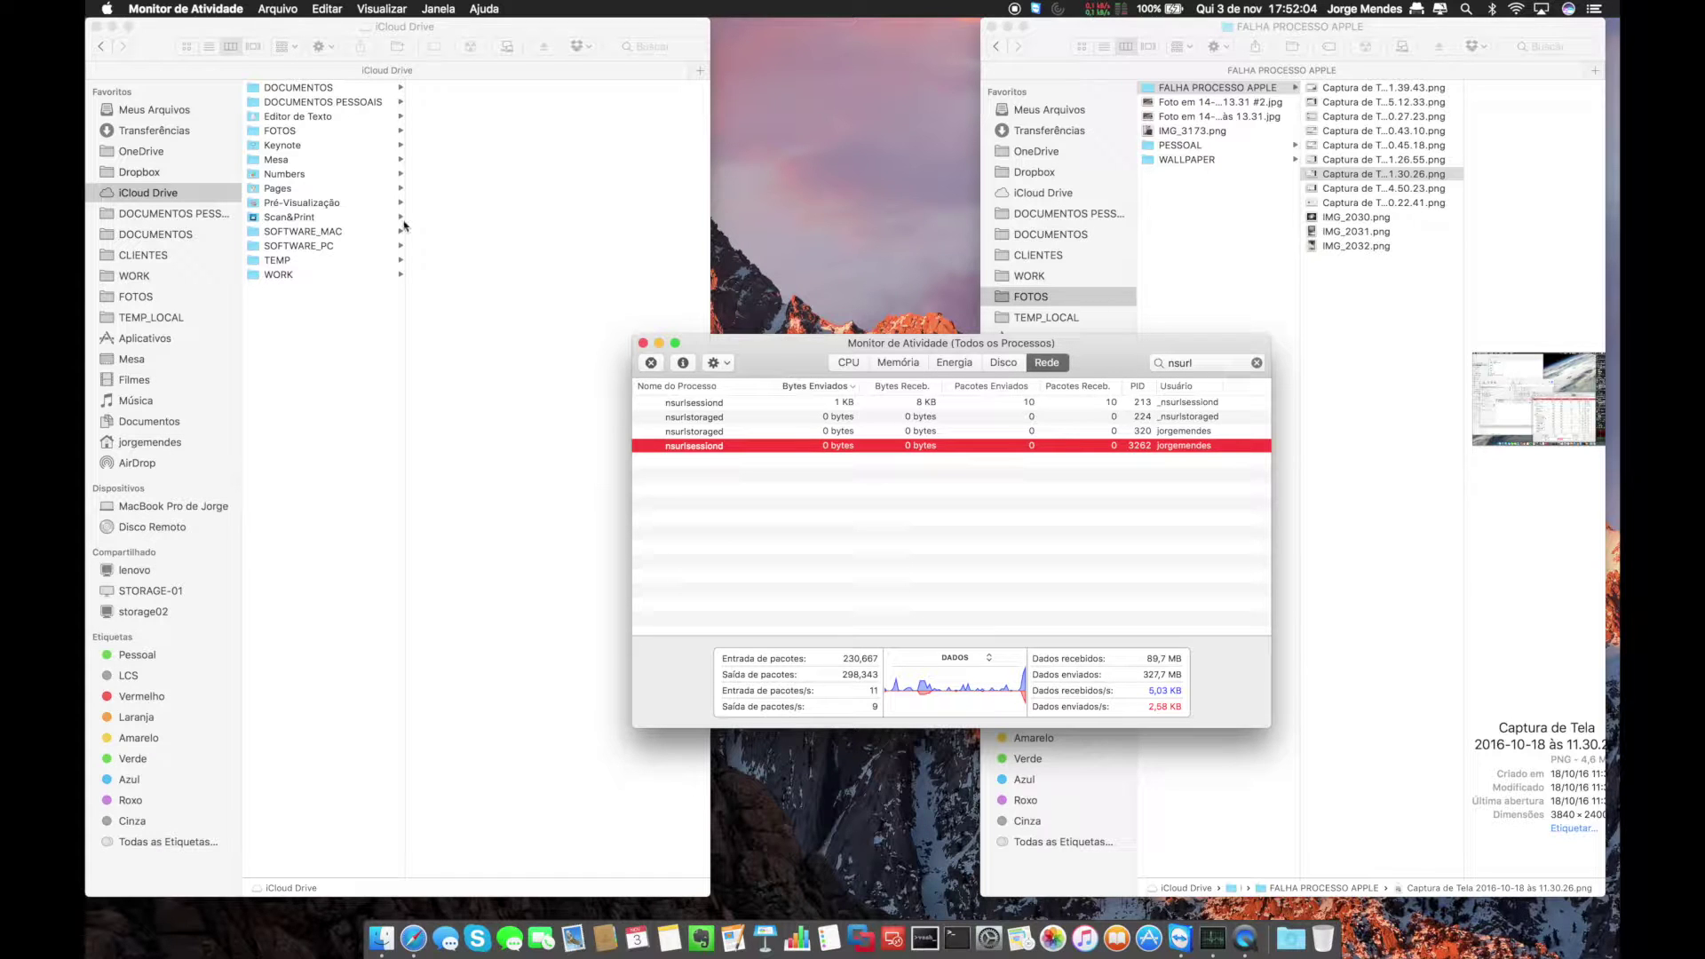
{"action": "left_click", "coordinate": [659, 343]}
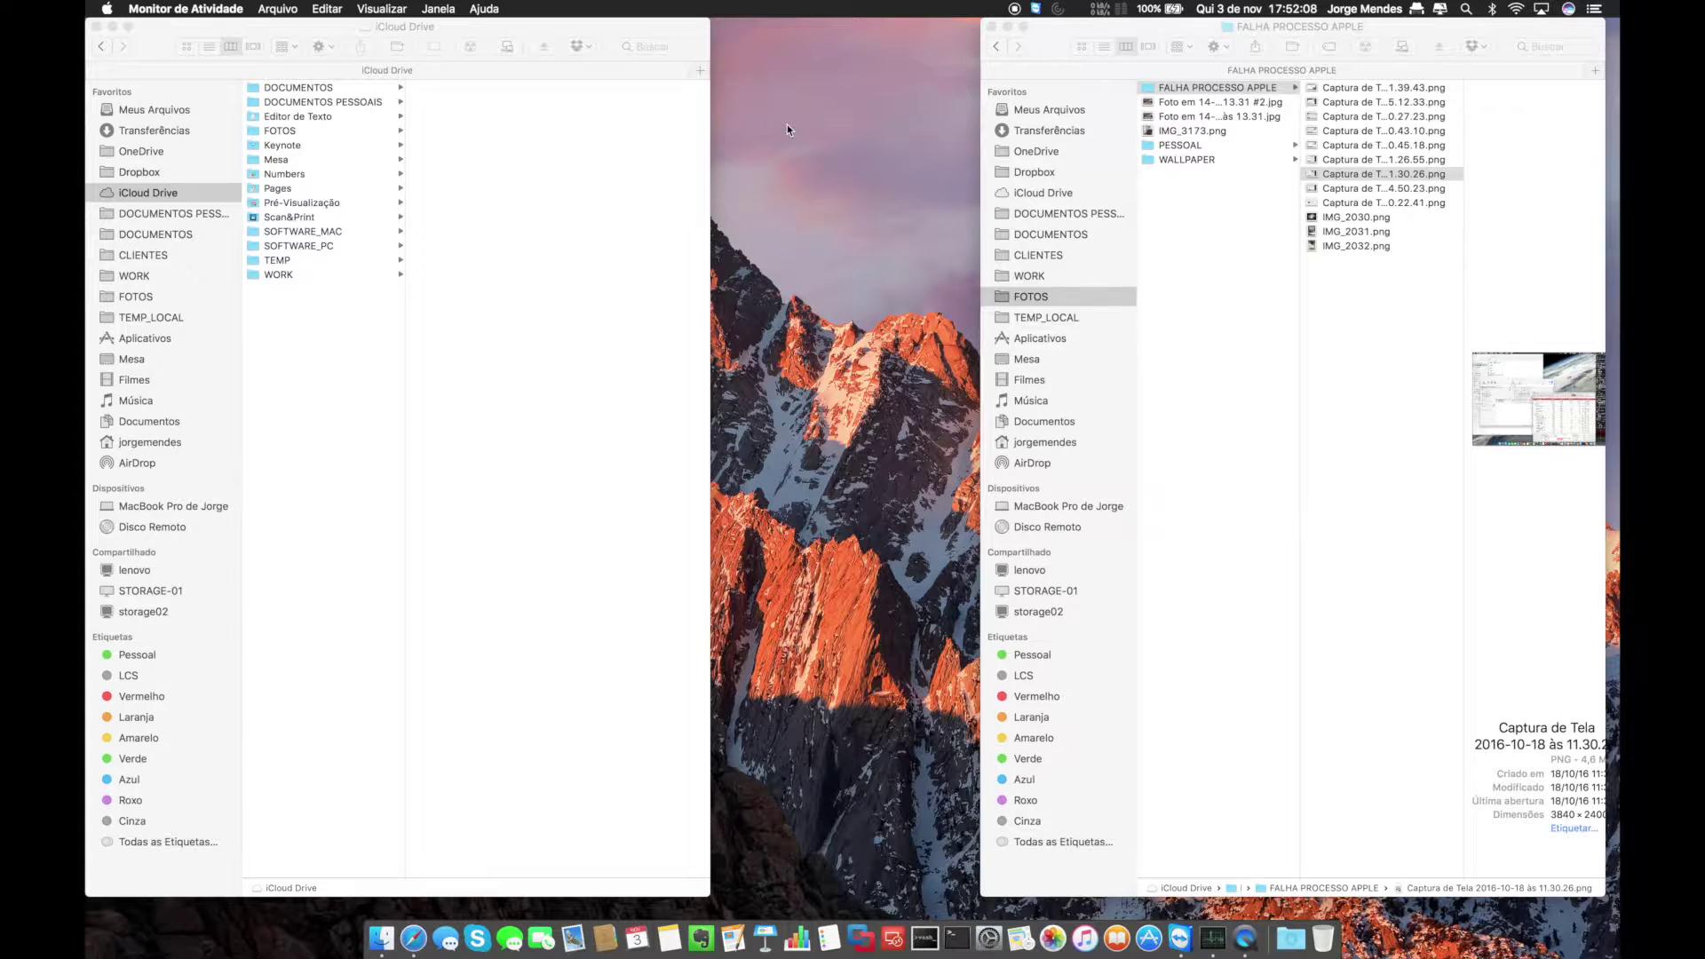
Close the FALHA PROCESSO APPLE window and open the CLIENTES folder inside WORK in iCloud Drive.
{"action": "left_click", "coordinate": [167, 197]}
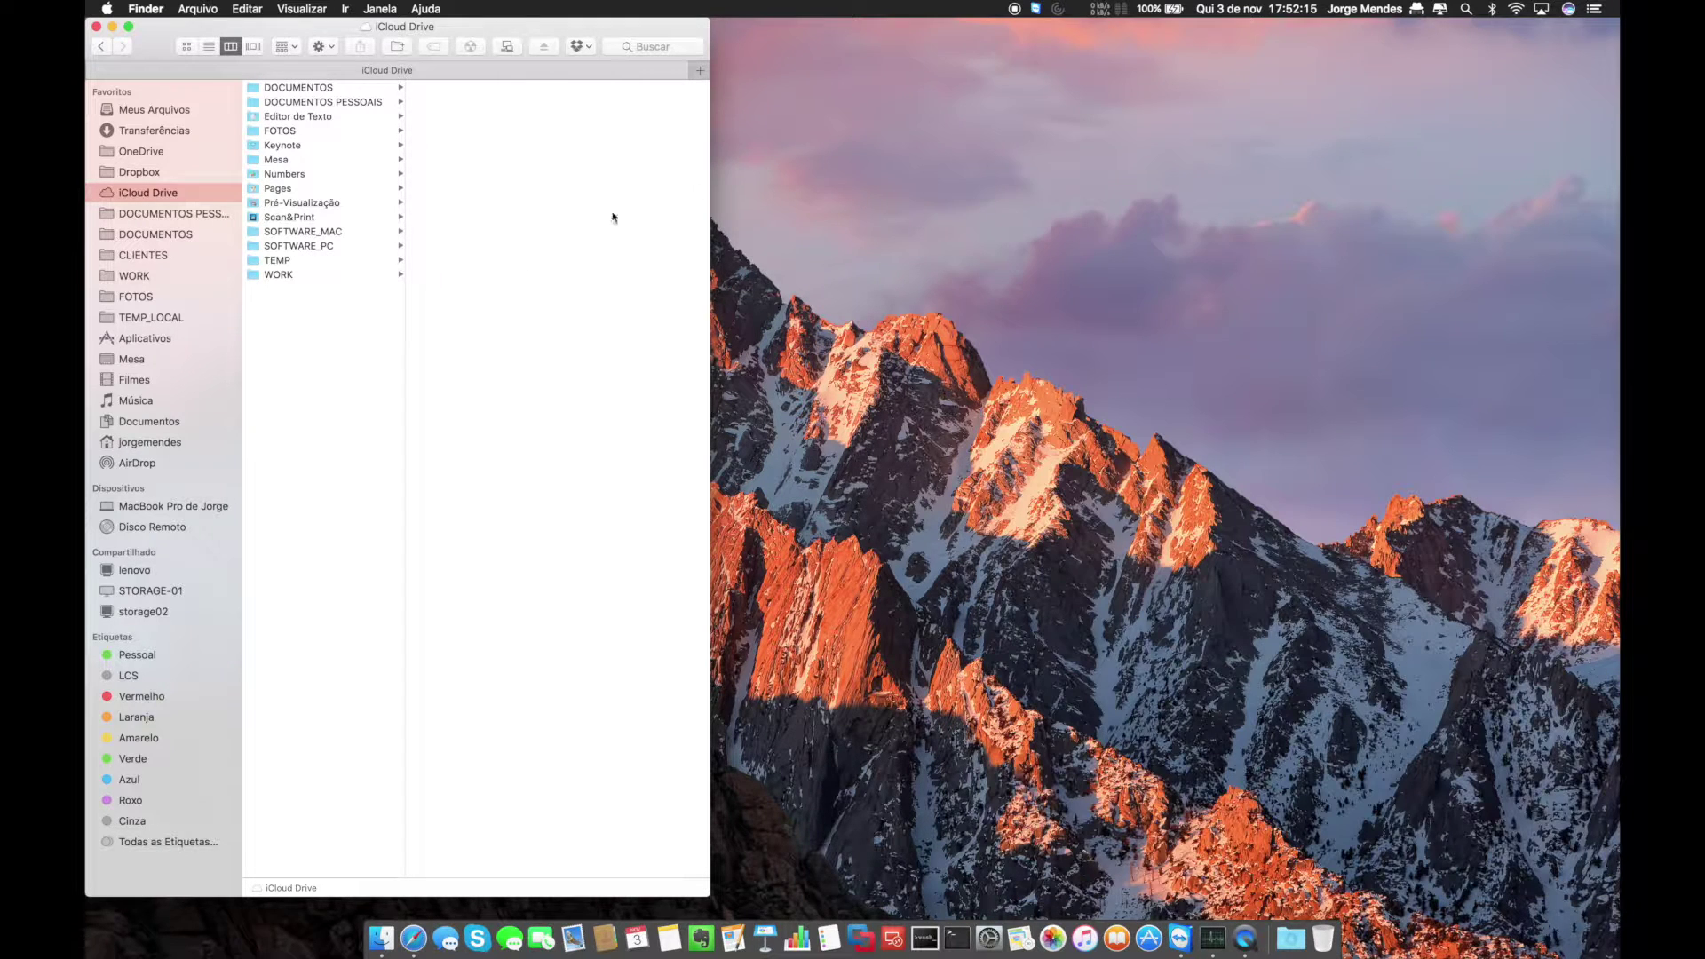
{"action": "left_click", "coordinate": [992, 26]}
{"action": "left_click", "coordinate": [294, 274]}
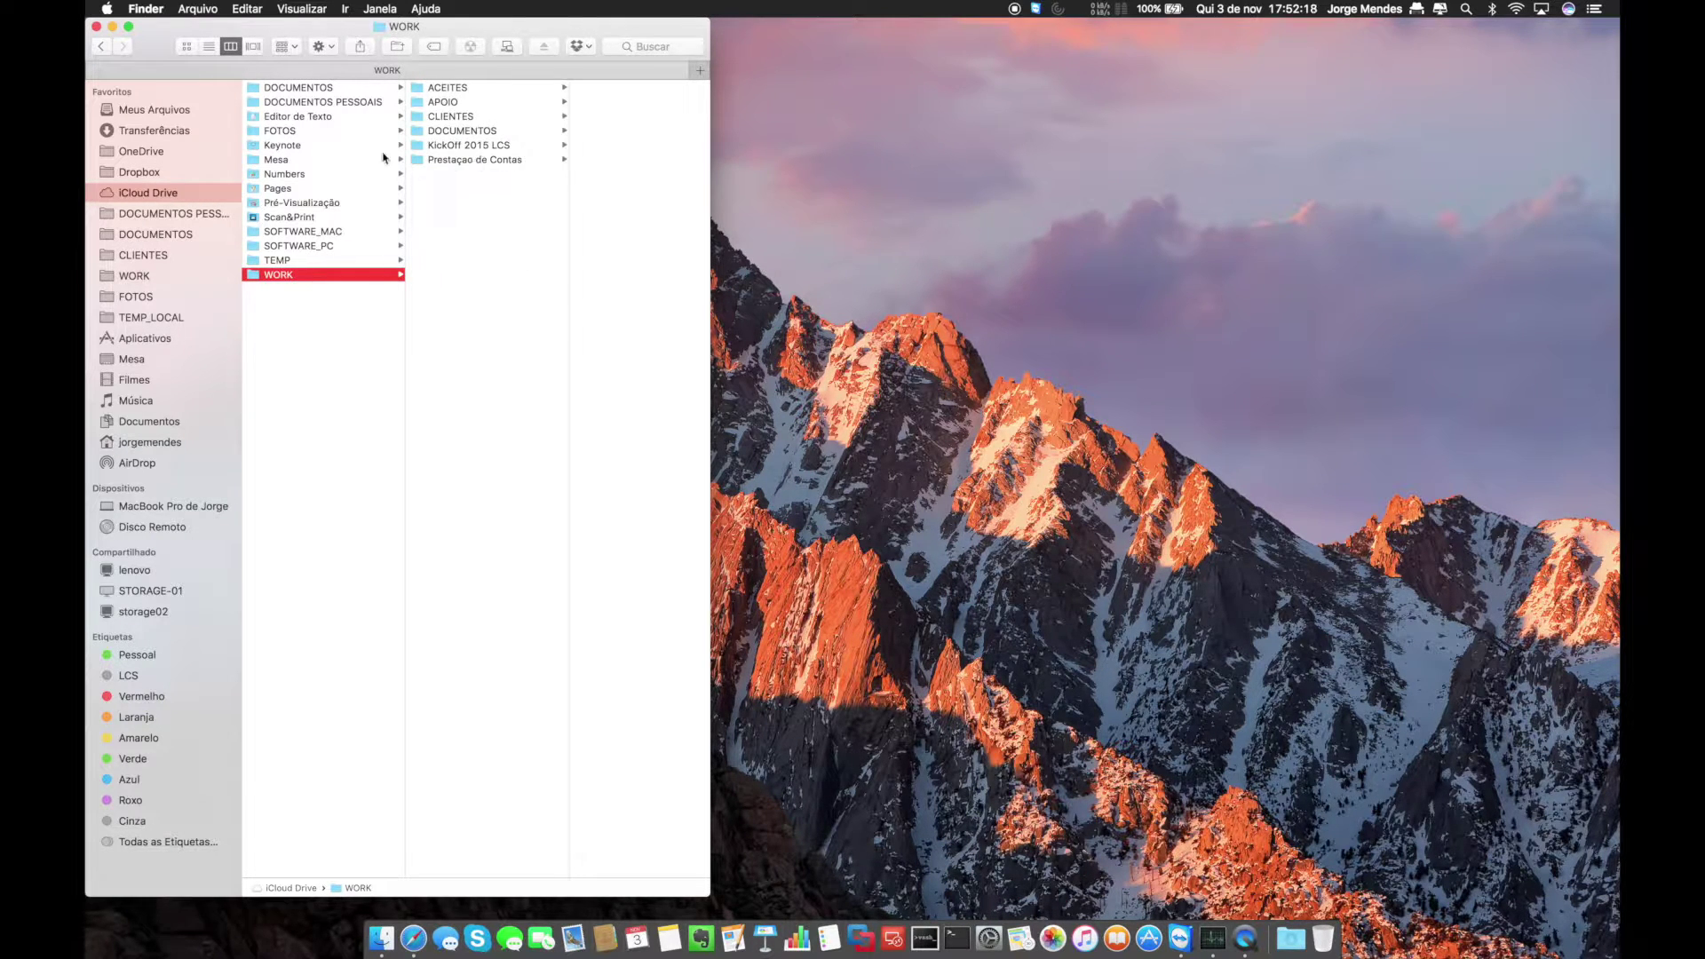
{"action": "left_click", "coordinate": [452, 118]}
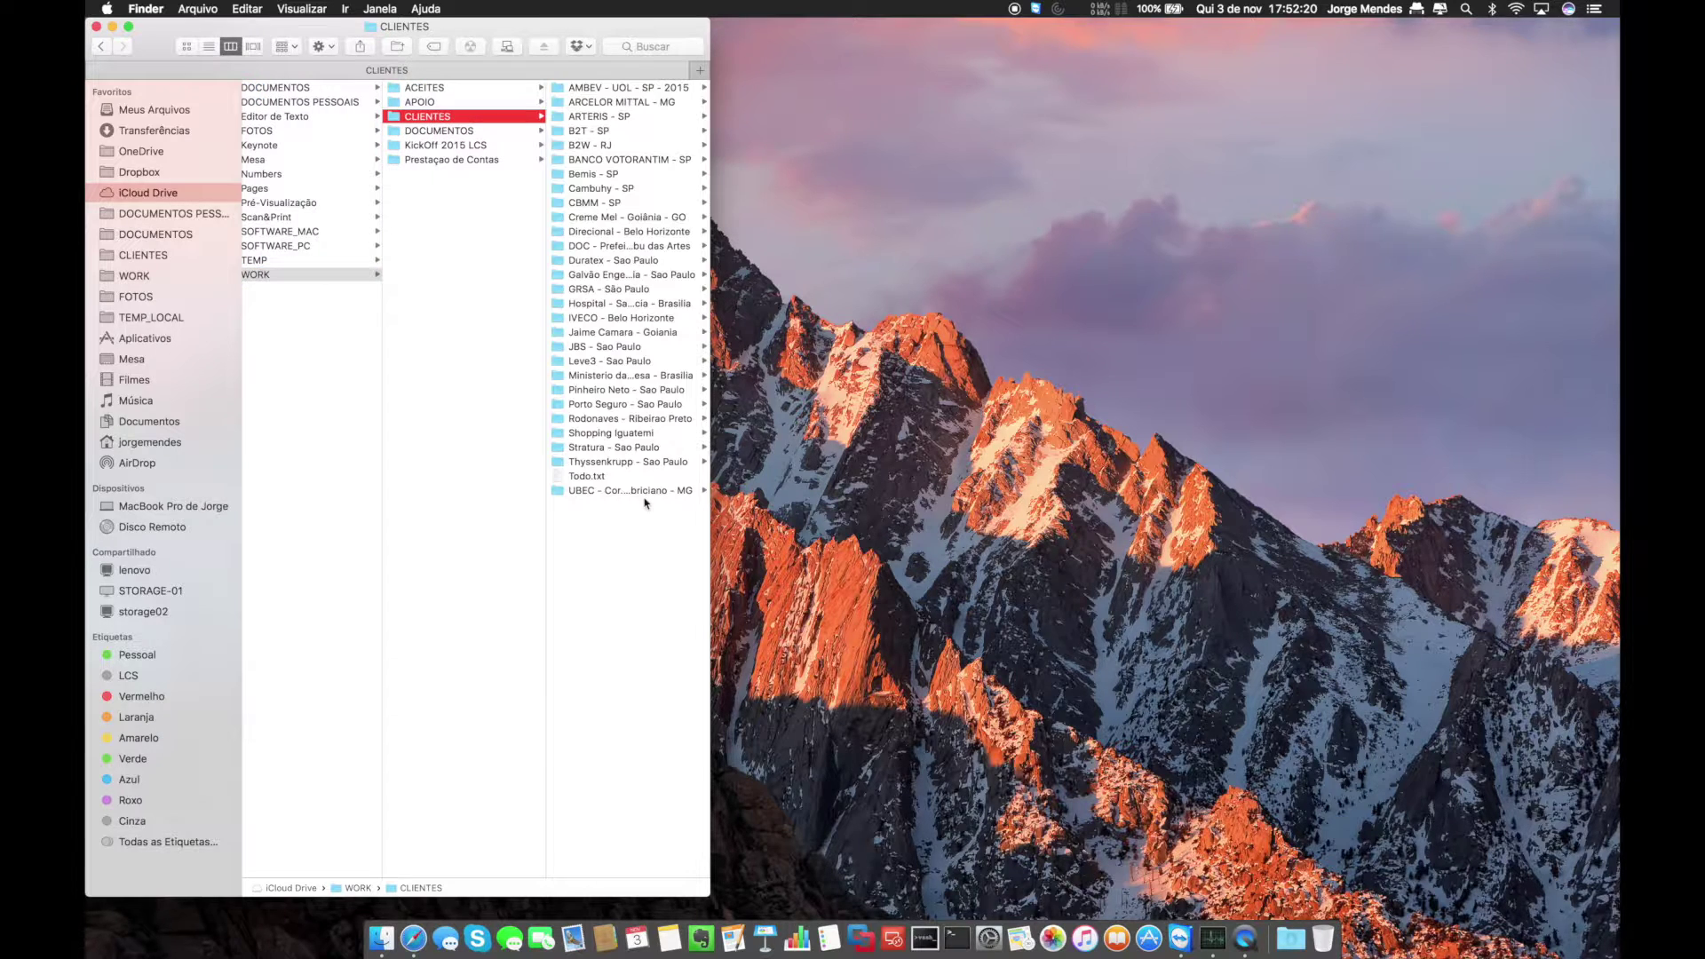
Copy the "Thyssenkrupp - Sao Paulo" folder from CLIENTES and paste it onto the desktop.
{"action": "left_click", "coordinate": [620, 462]}
{"action": "key", "text": "super+c"}
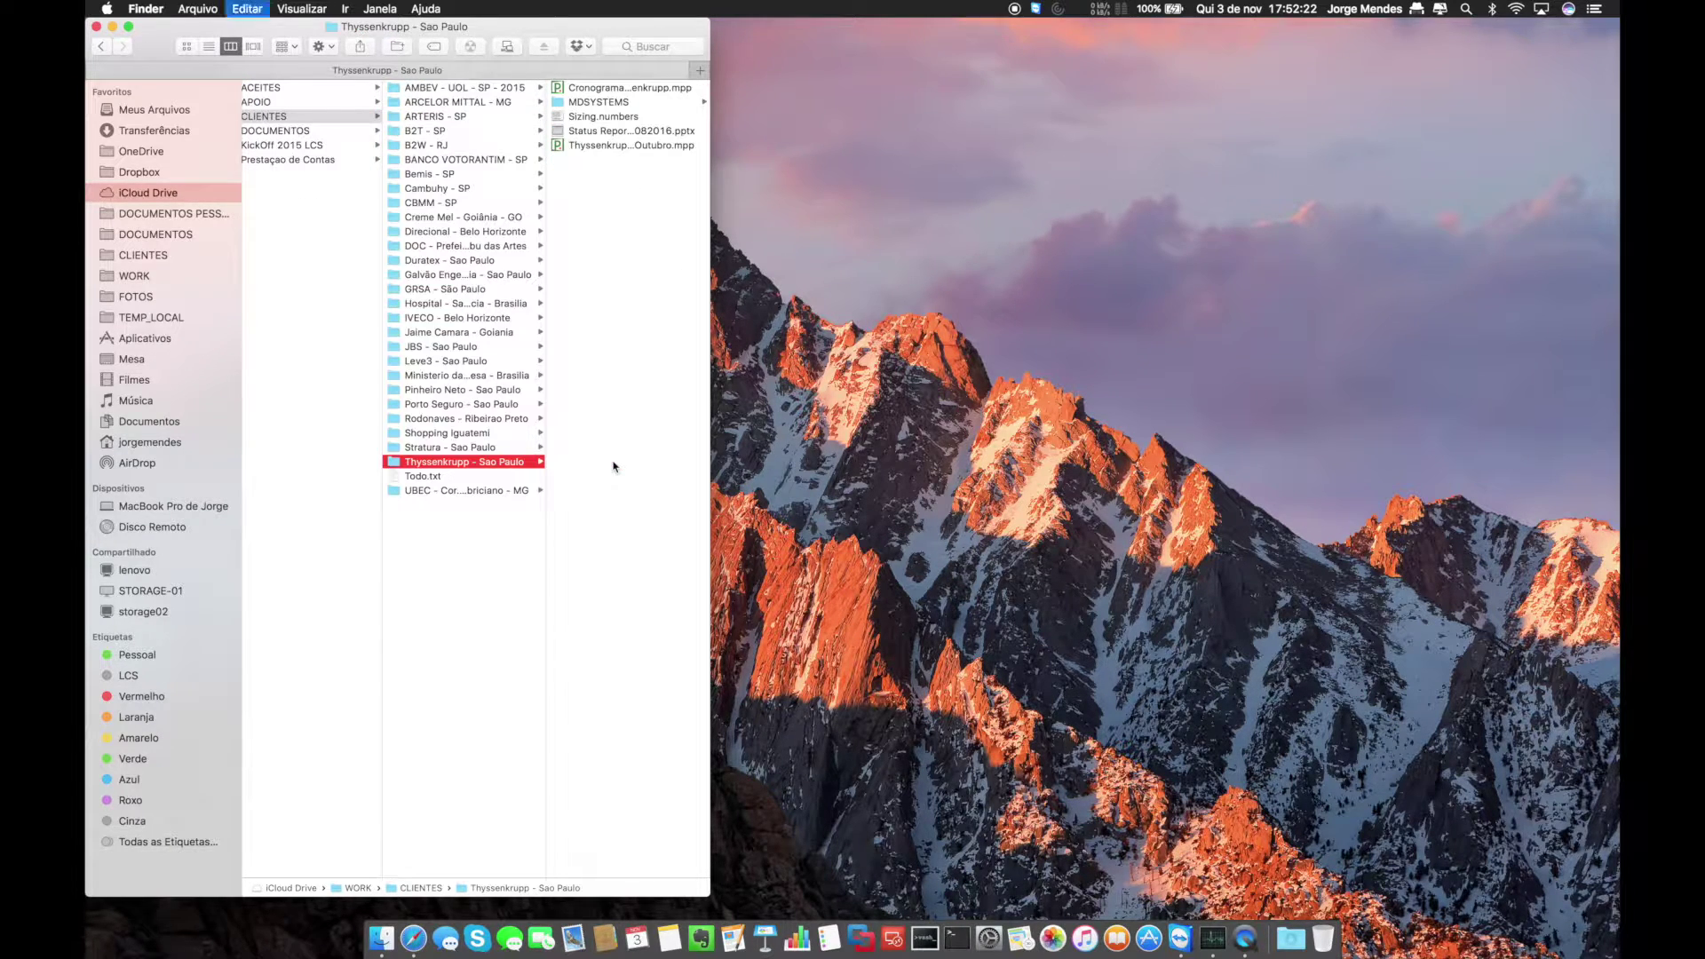
{"action": "right_click", "coordinate": [1069, 371]}
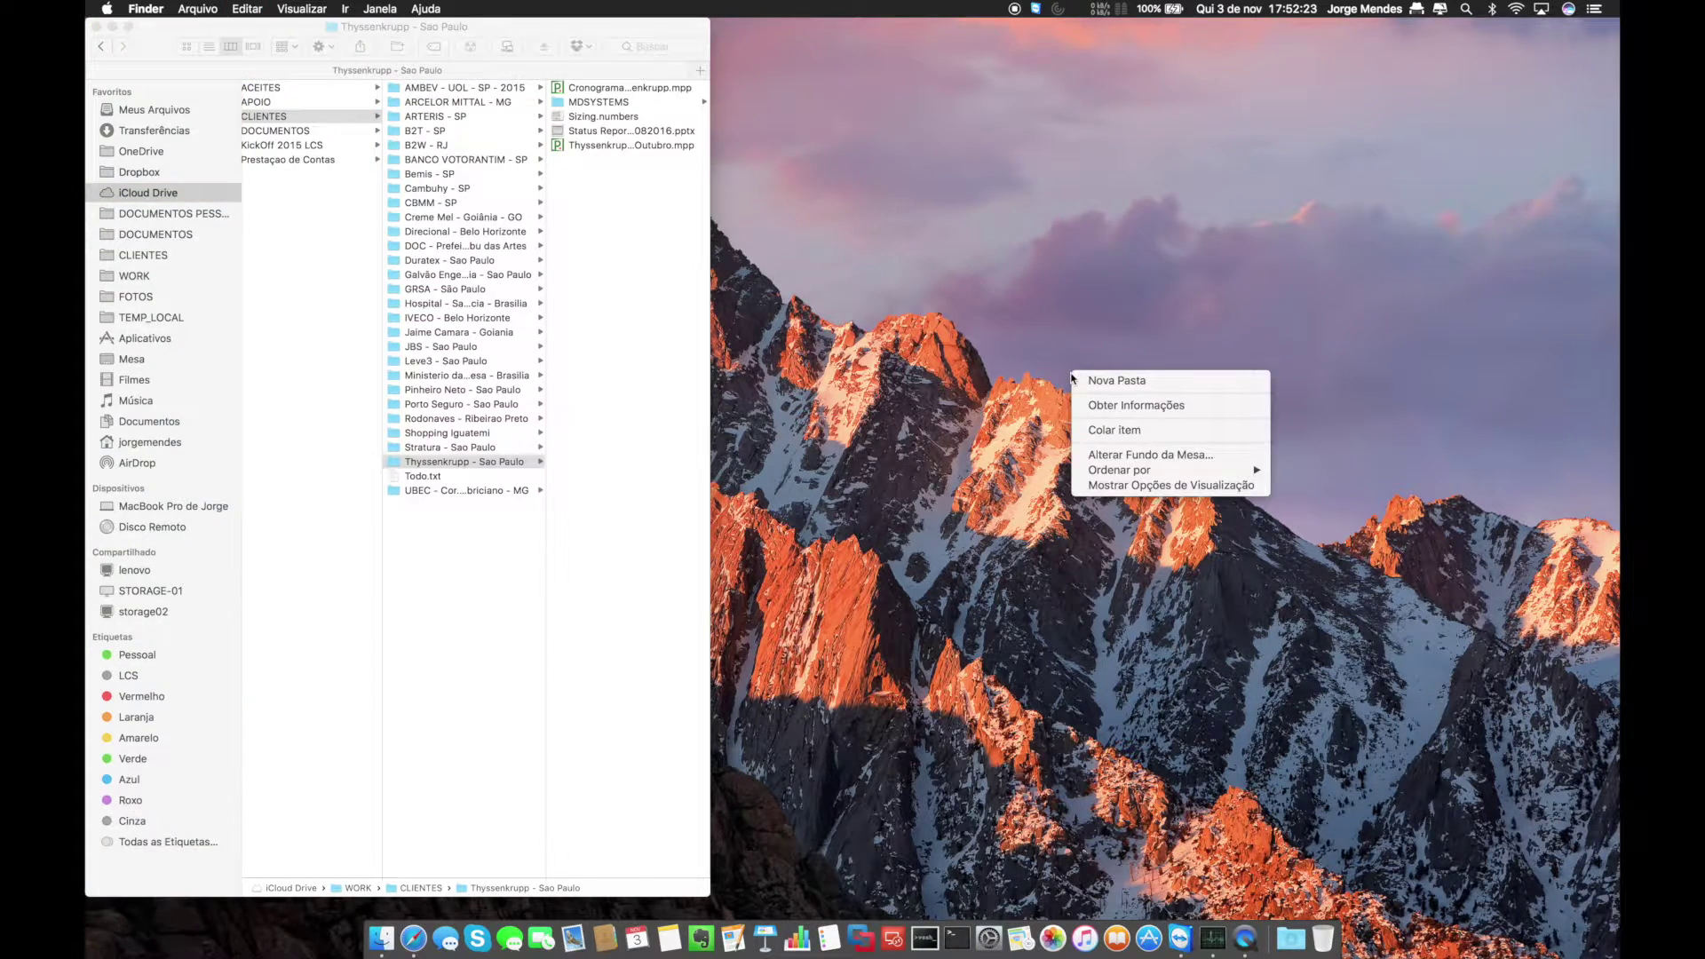
{"action": "left_click", "coordinate": [1140, 429]}
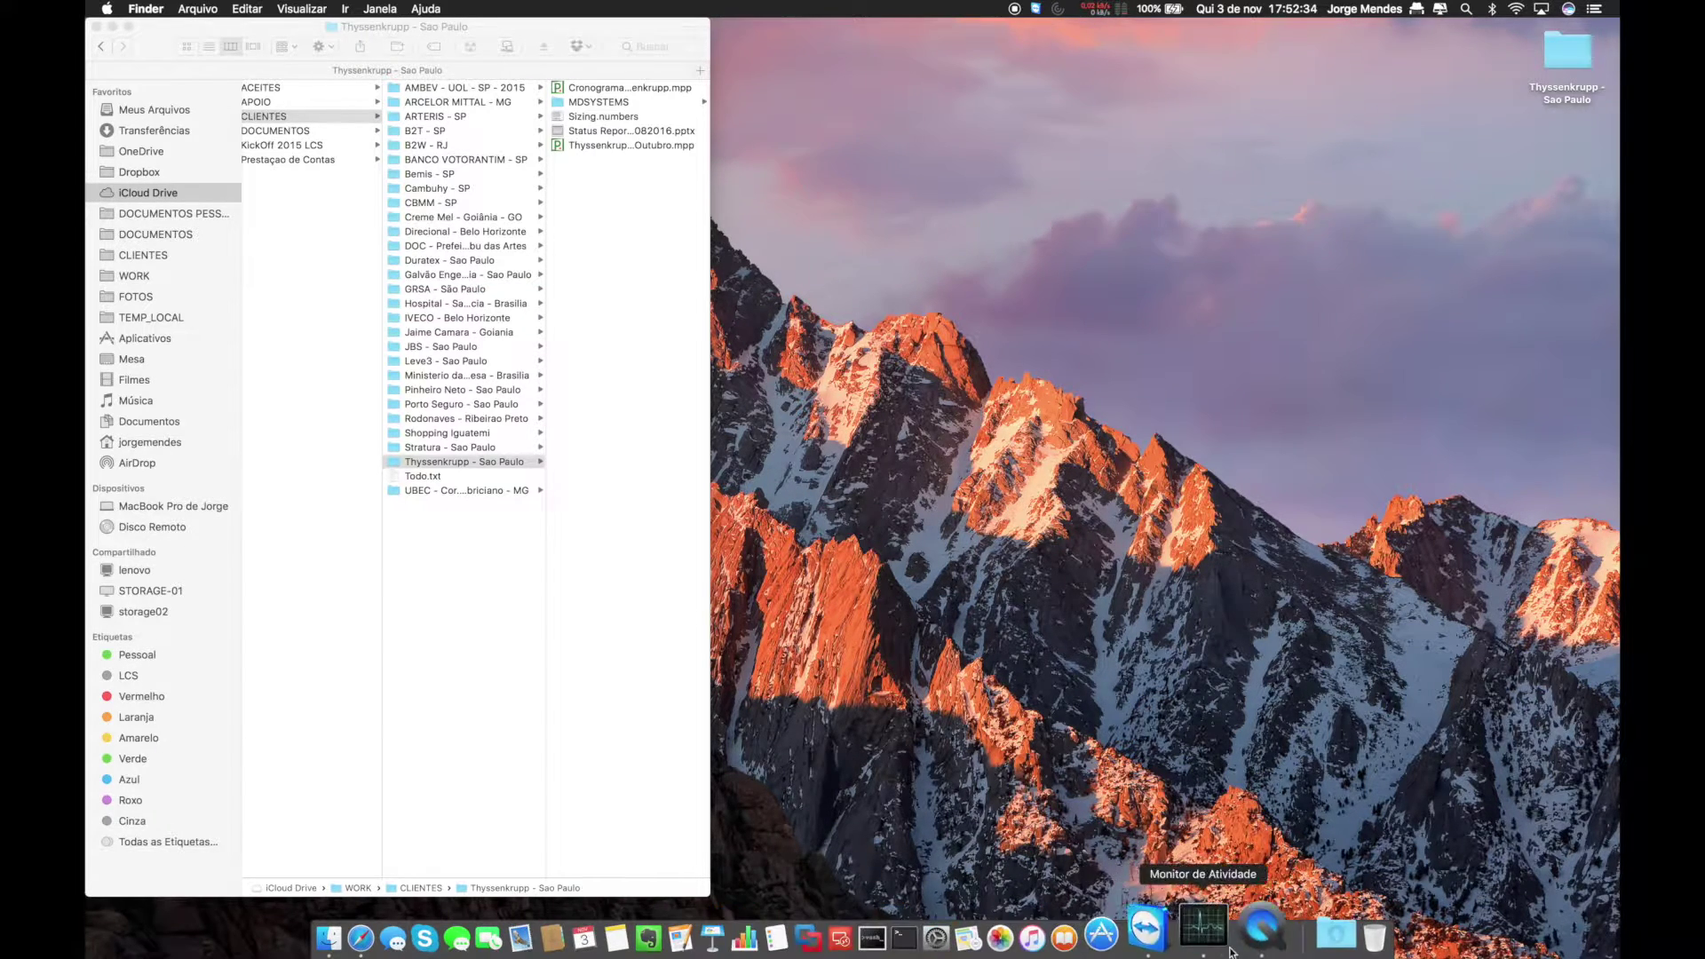
Restore the minimized Activity Monitor window and move it clear of the iCloud Drive window.
{"action": "left_click", "coordinate": [1201, 931]}
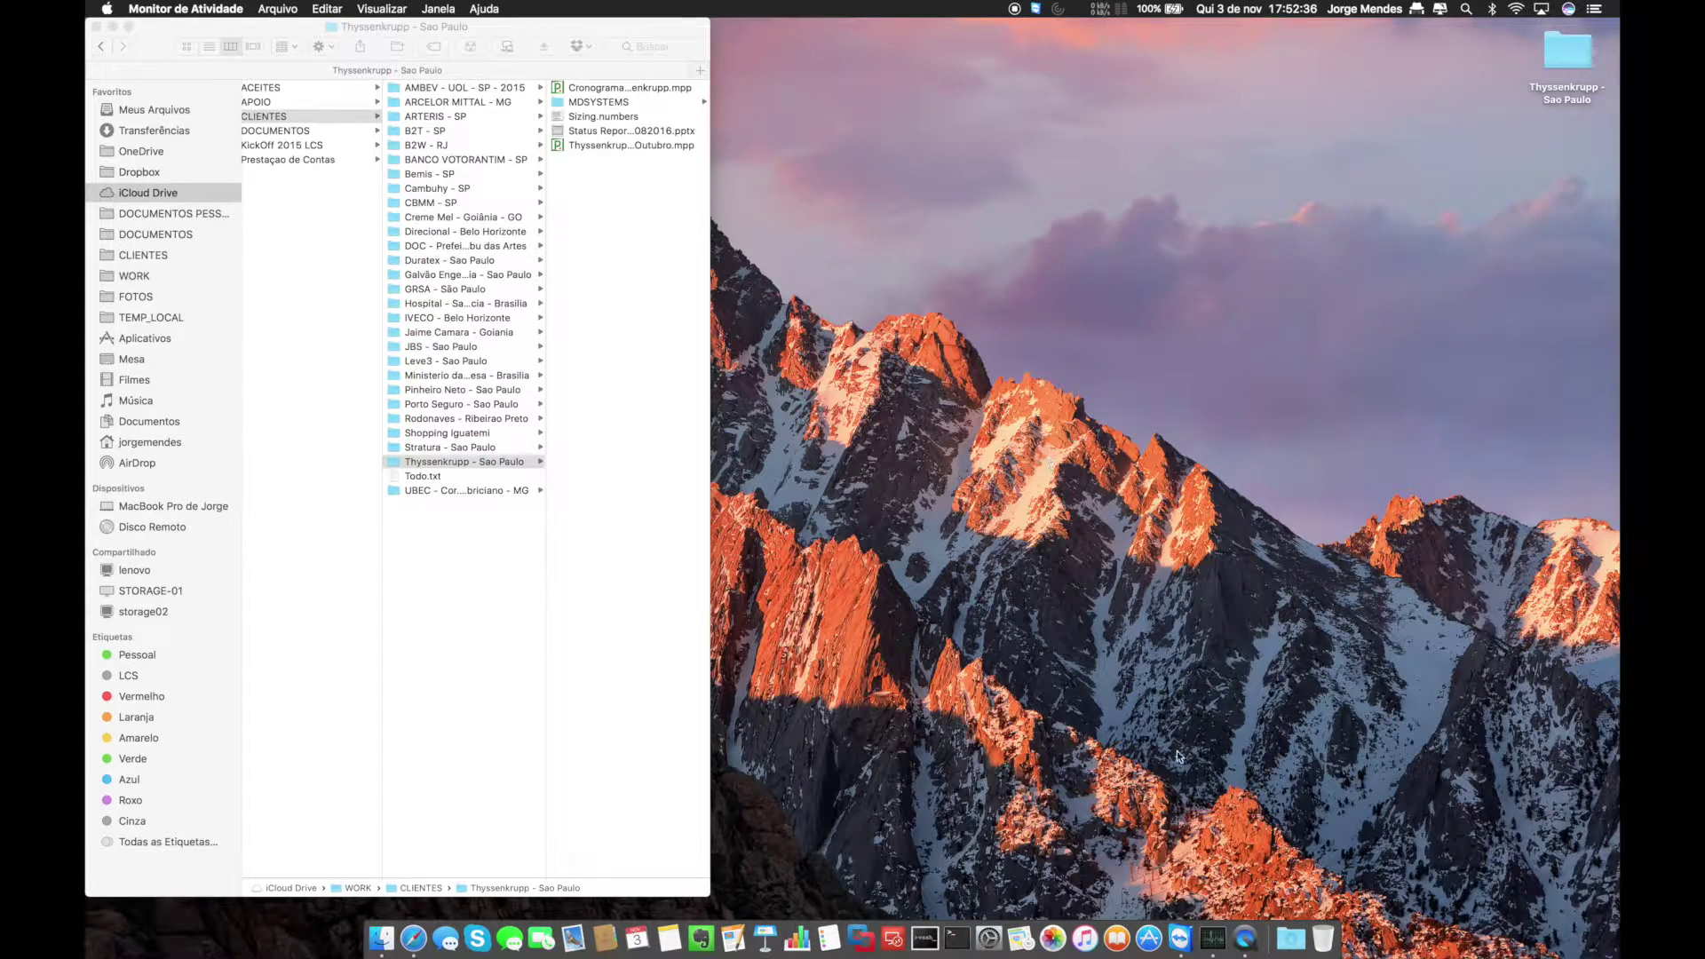
{"action": "right_click", "coordinate": [1203, 940]}
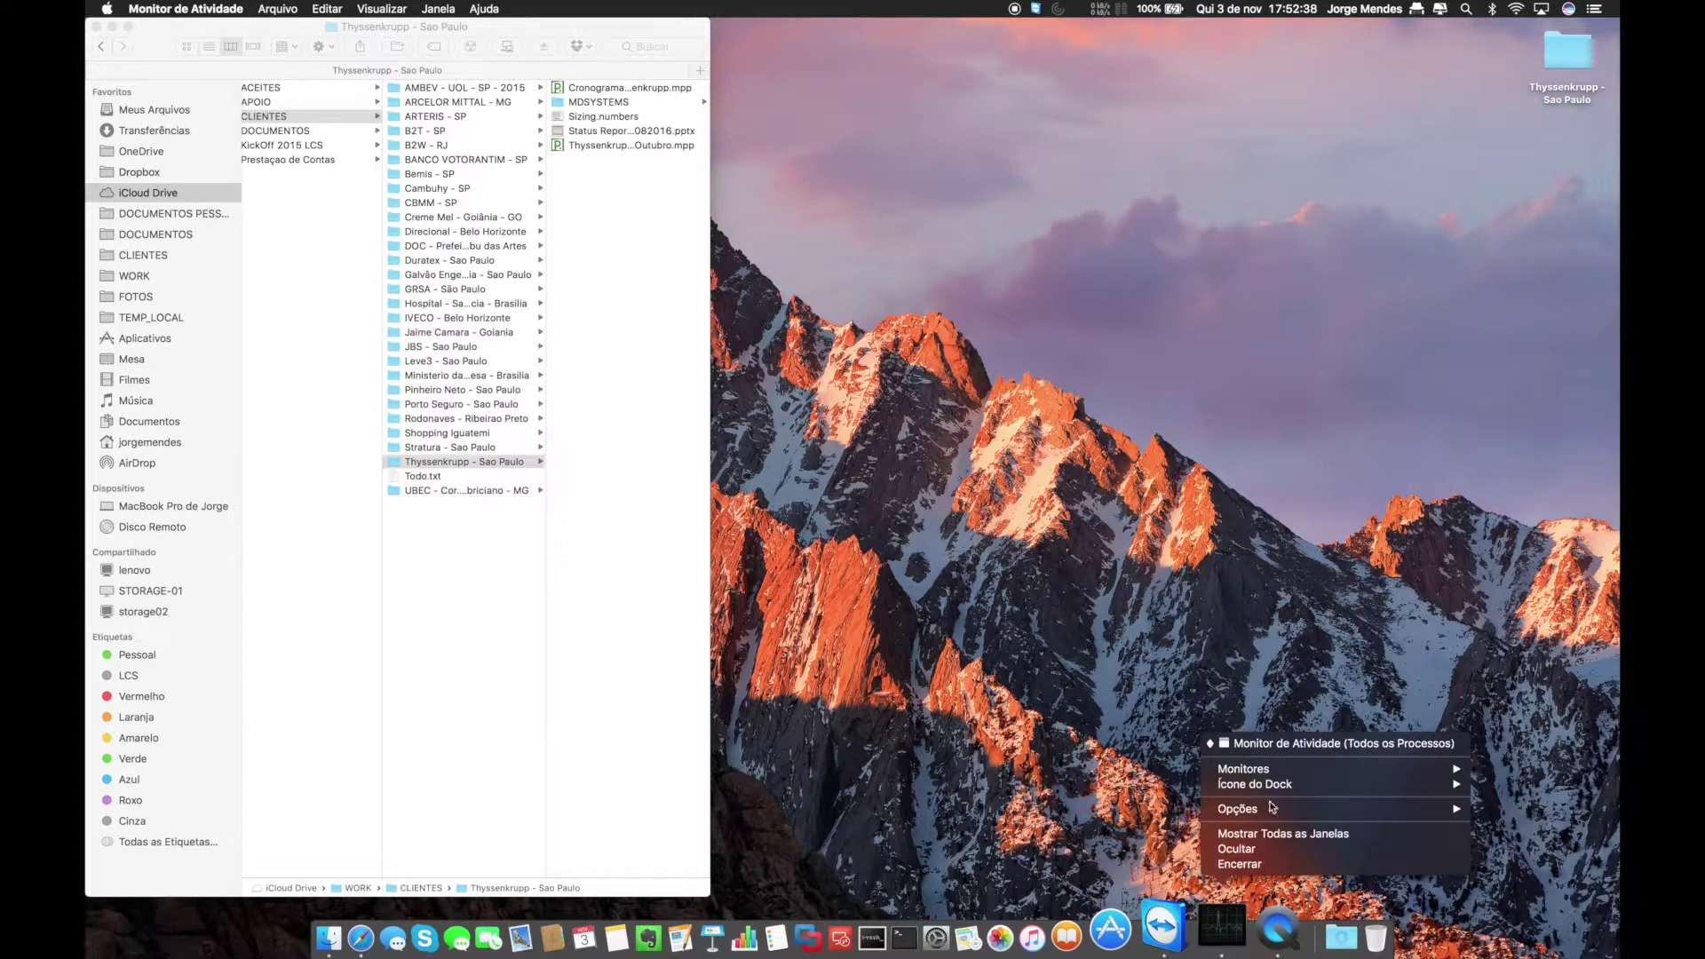
{"action": "left_click", "coordinate": [1321, 743]}
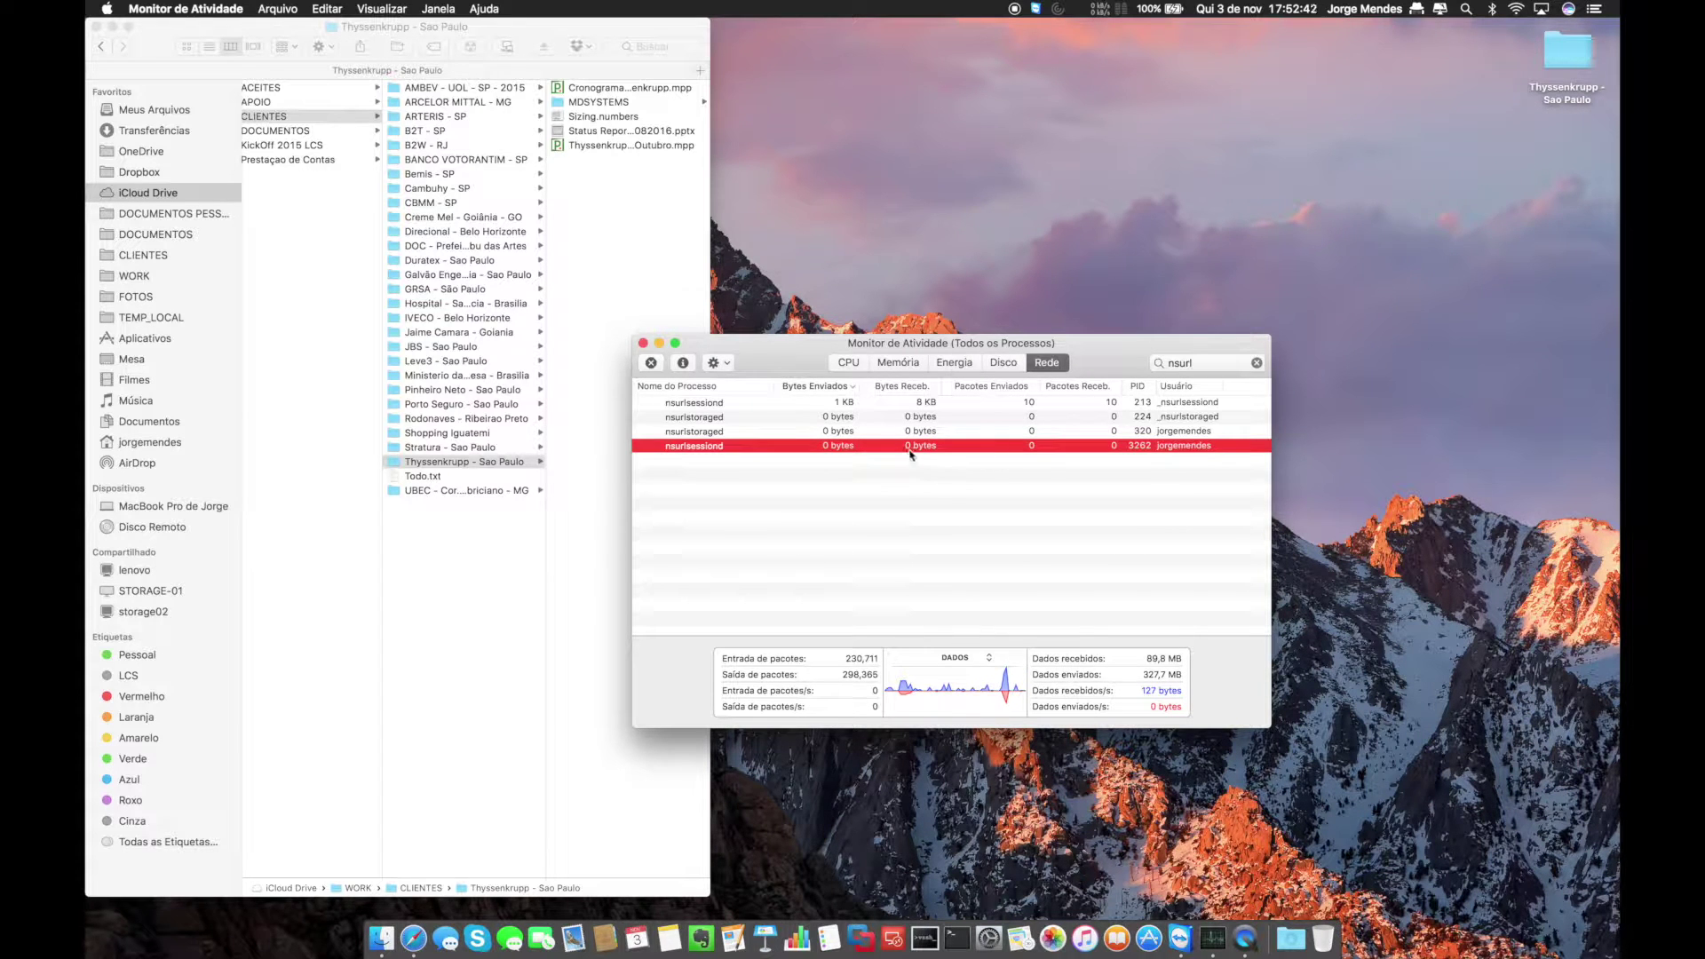
{"action": "left_click_drag", "start_coordinate": [1107, 347], "coordinate": [1277, 346]}
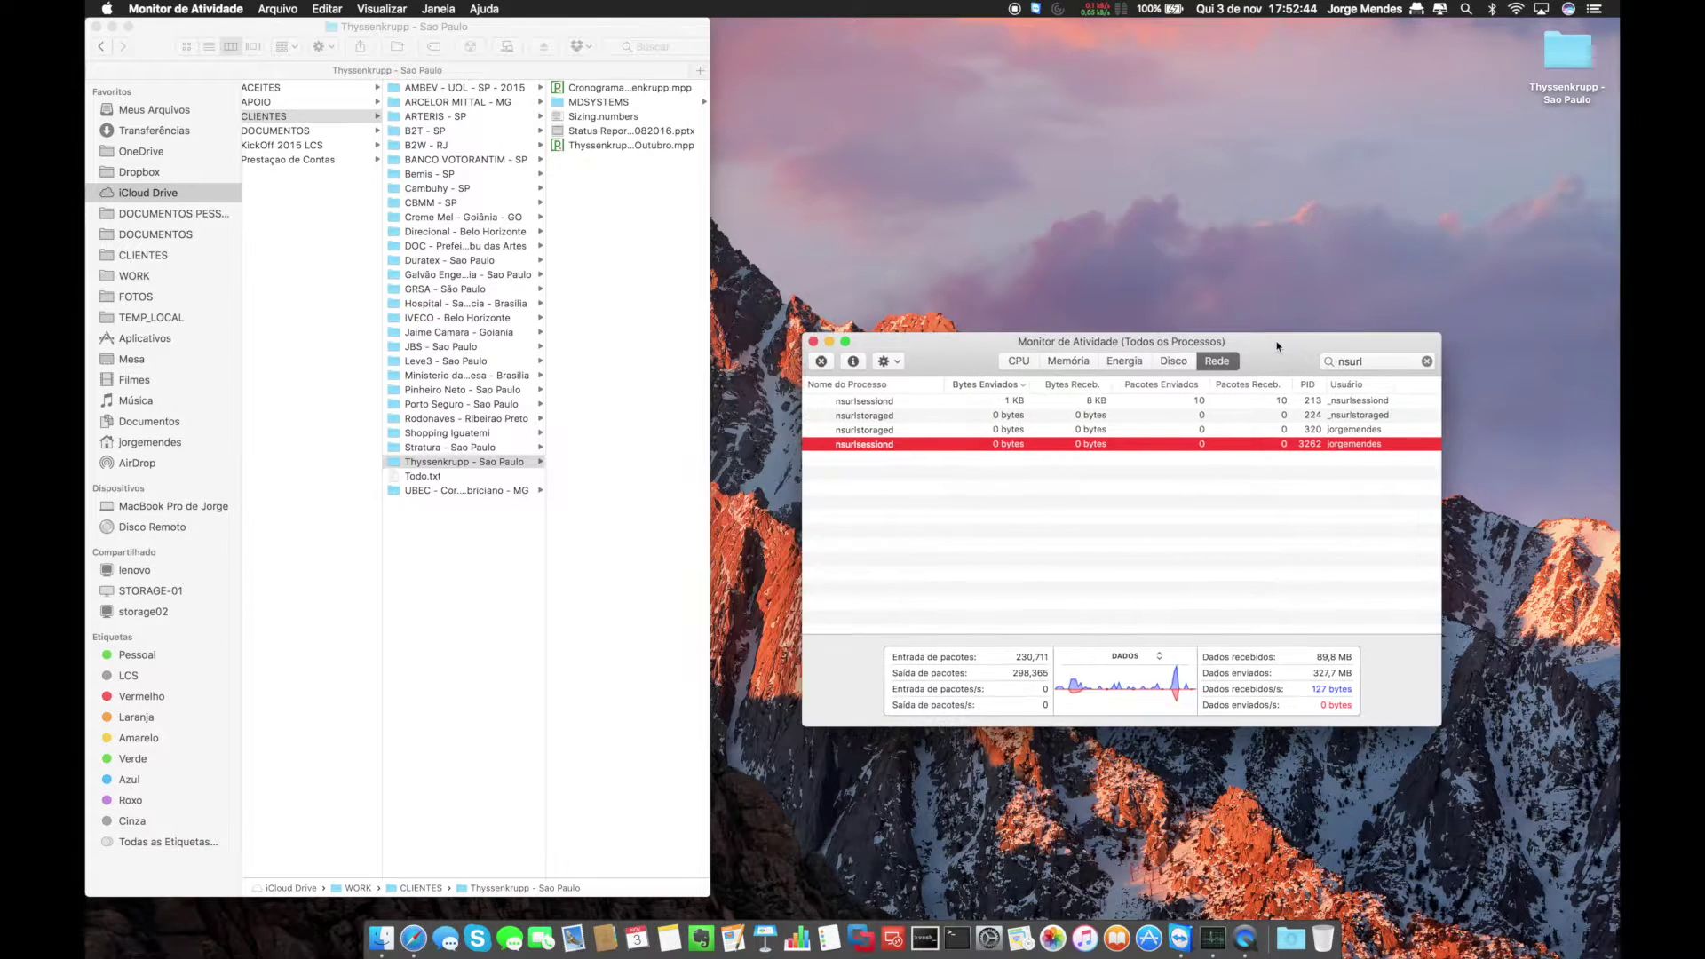
Move the "Thyssenkrupp - Sao Paulo" folder on the desktop to the Trash.
{"action": "left_click", "coordinate": [1579, 48]}
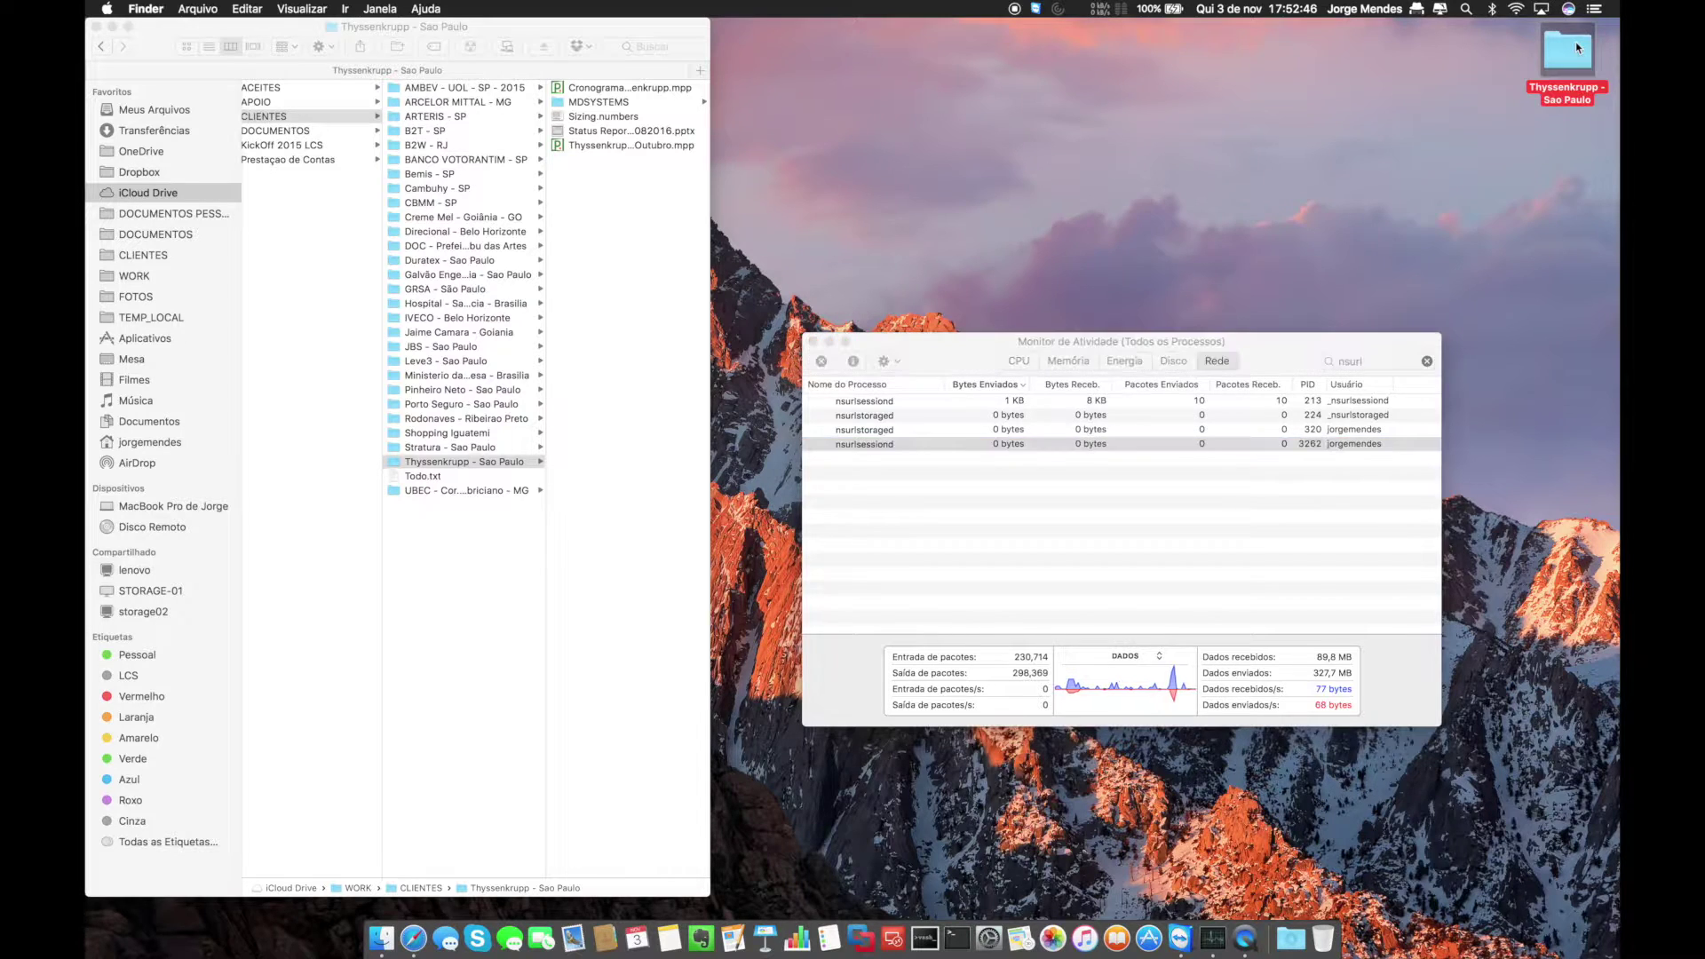
{"action": "key", "text": "super+BackSpace"}
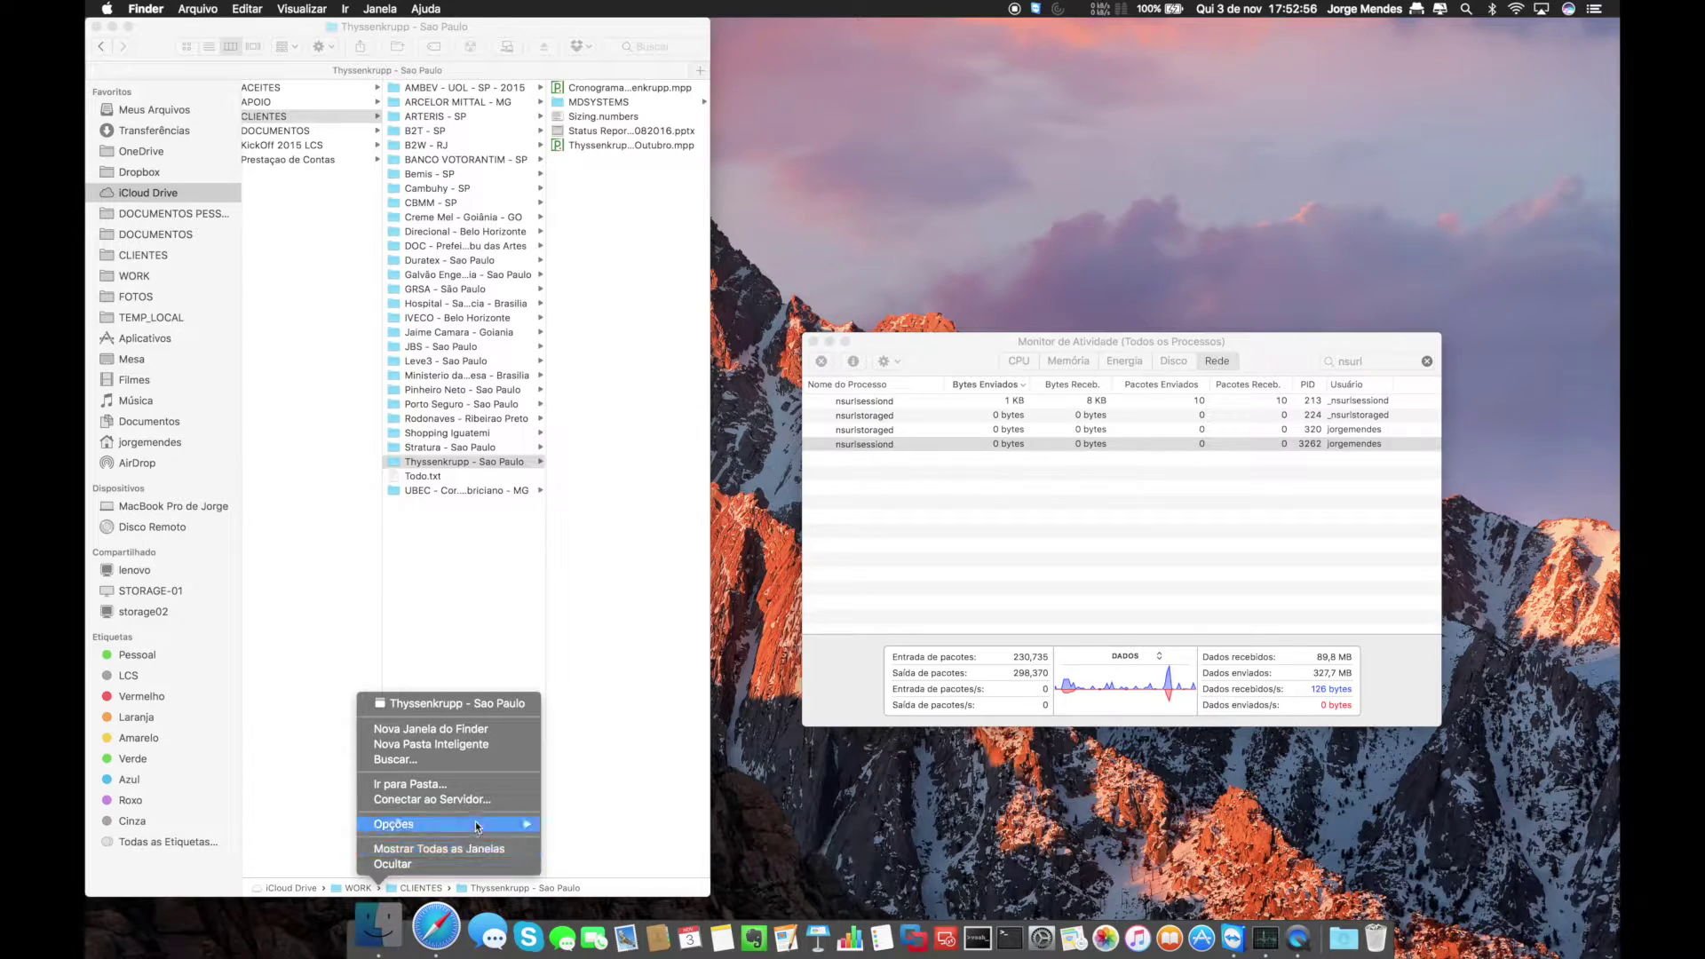
Open a new Finder window and place it beside the existing "Thyssenkrupp - Sao Paulo" window.
{"action": "left_click", "coordinate": [486, 730]}
{"action": "left_click_drag", "start_coordinate": [617, 25], "coordinate": [1372, 47]}
{"action": "left_click", "coordinate": [621, 41]}
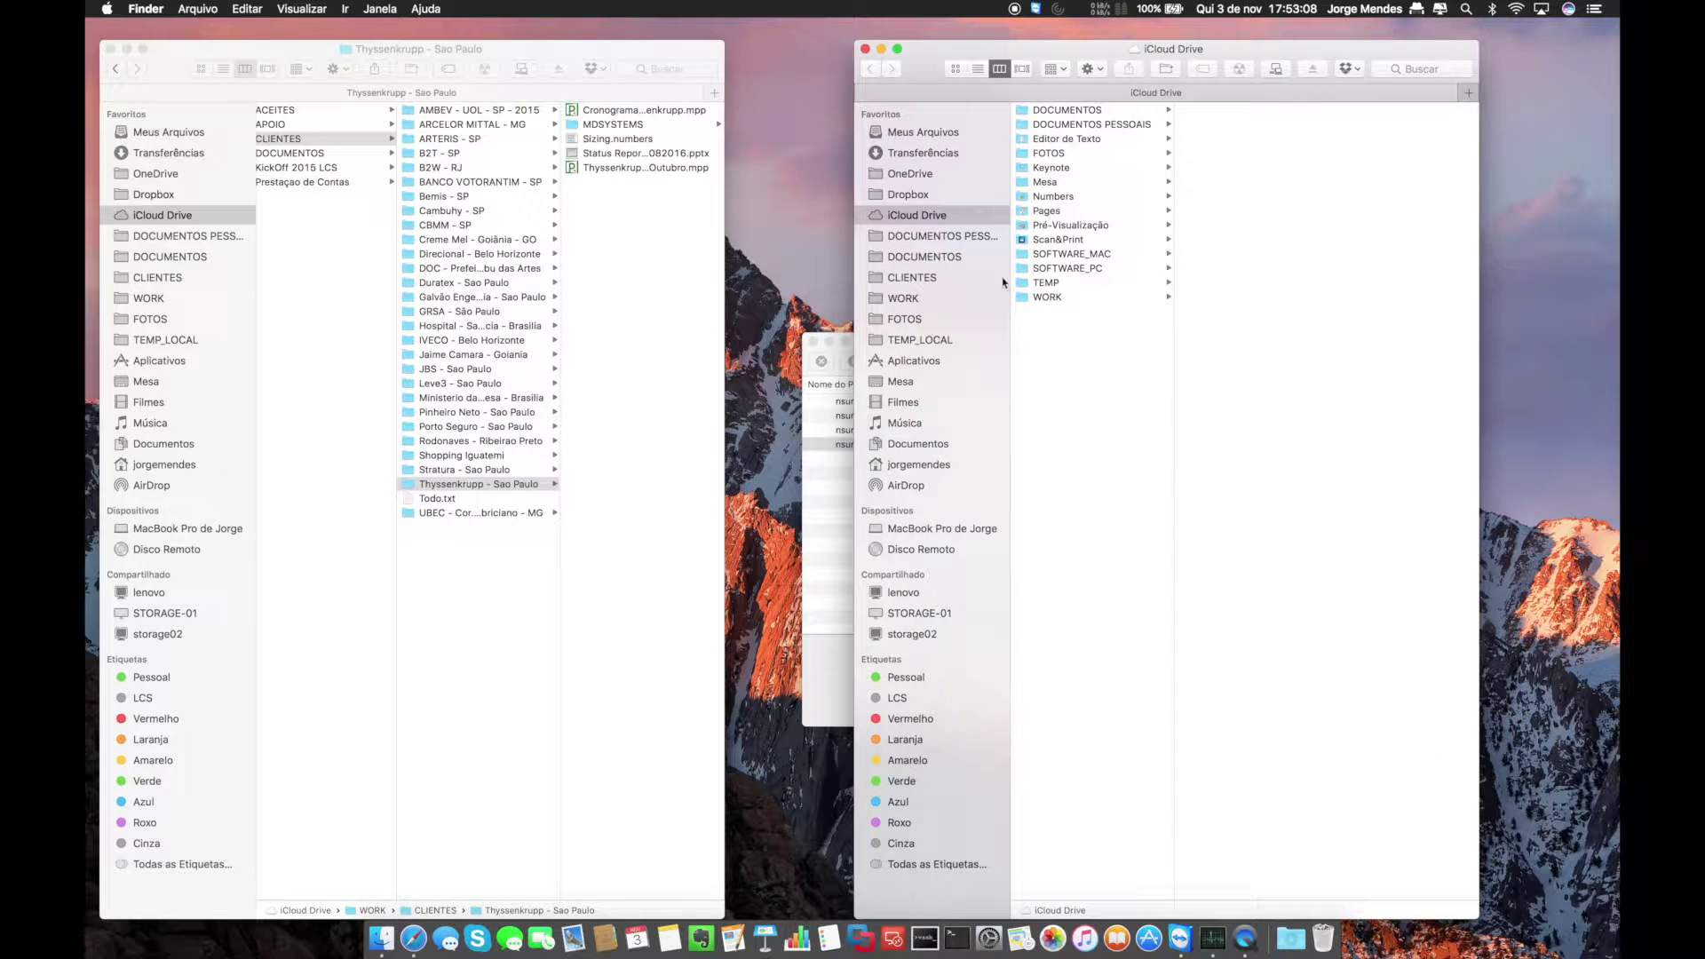
In the new Finder window, open the ISO folder inside the home folder's Documentos and copy debian-7.6.0-i386-netinst.iso.
{"action": "left_click", "coordinate": [914, 465]}
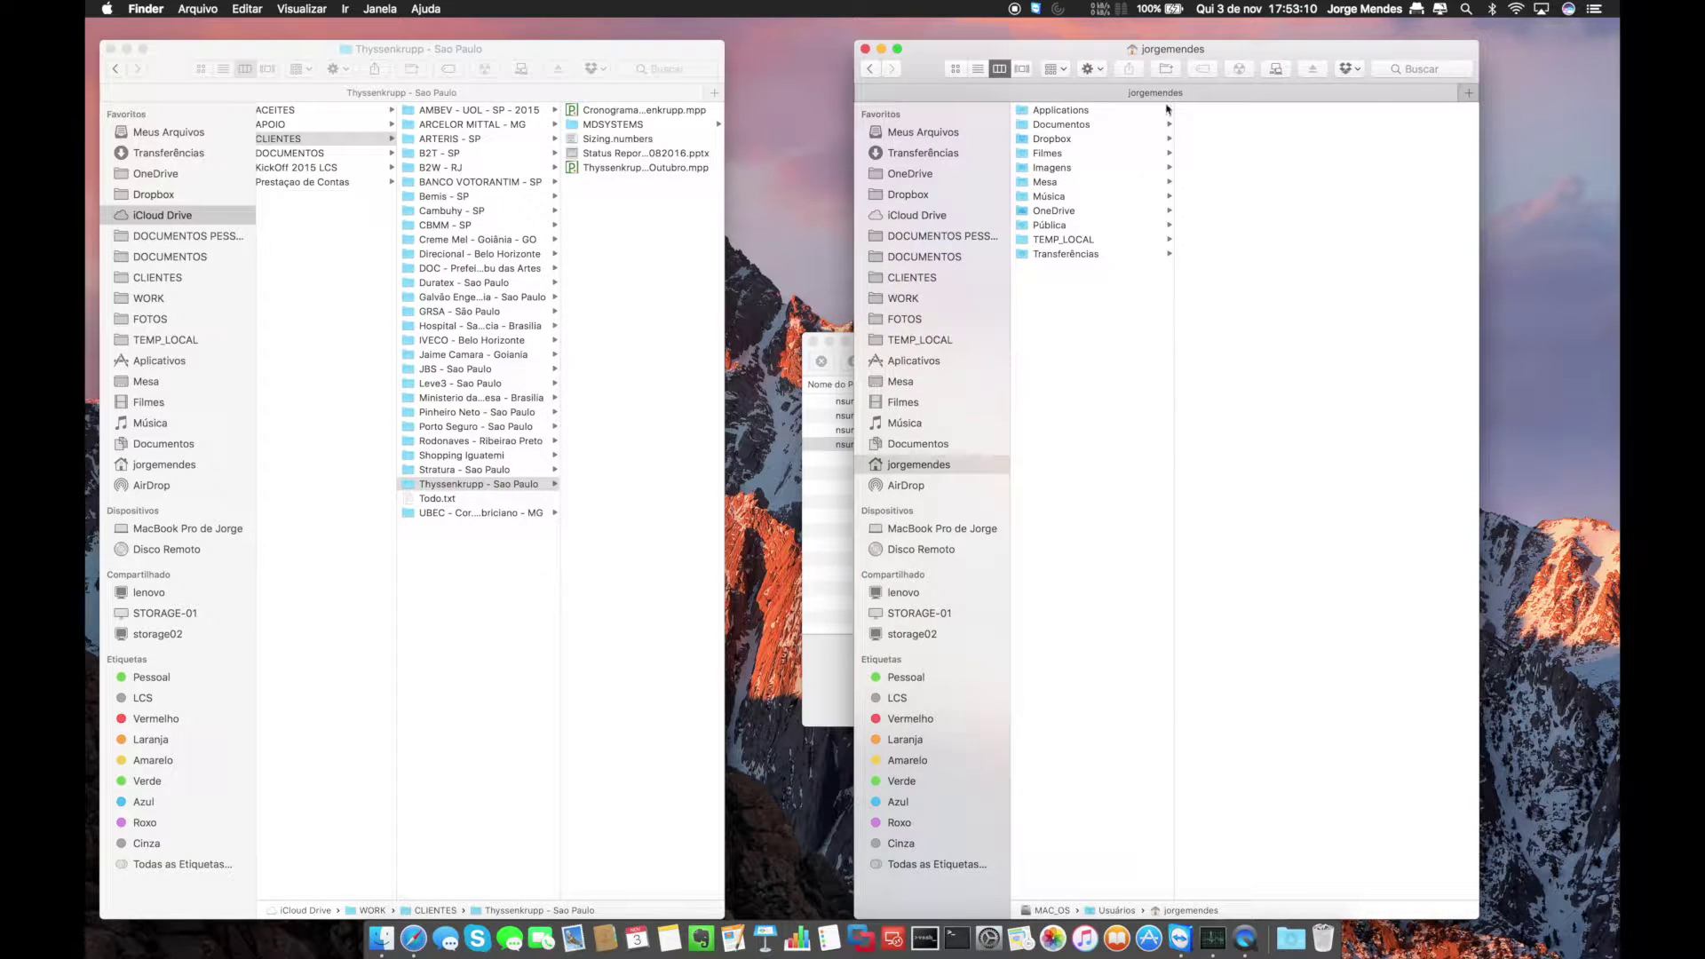
{"action": "left_click", "coordinate": [1090, 125]}
{"action": "left_click", "coordinate": [1195, 111]}
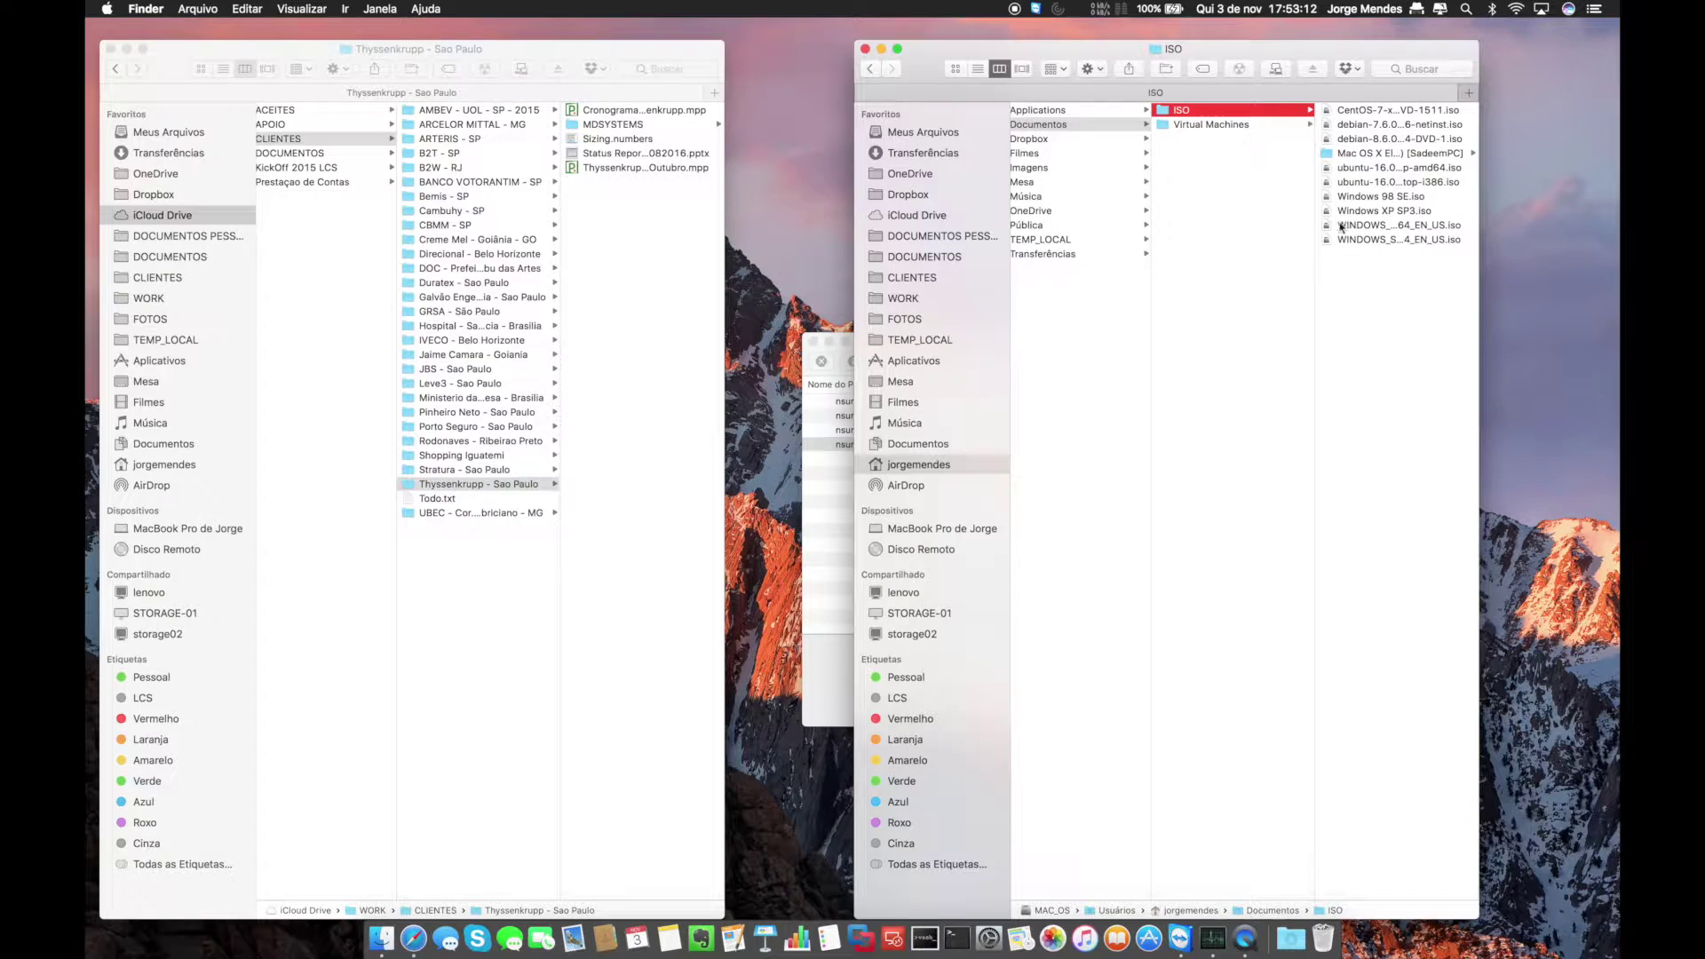
{"action": "left_click", "coordinate": [1395, 130]}
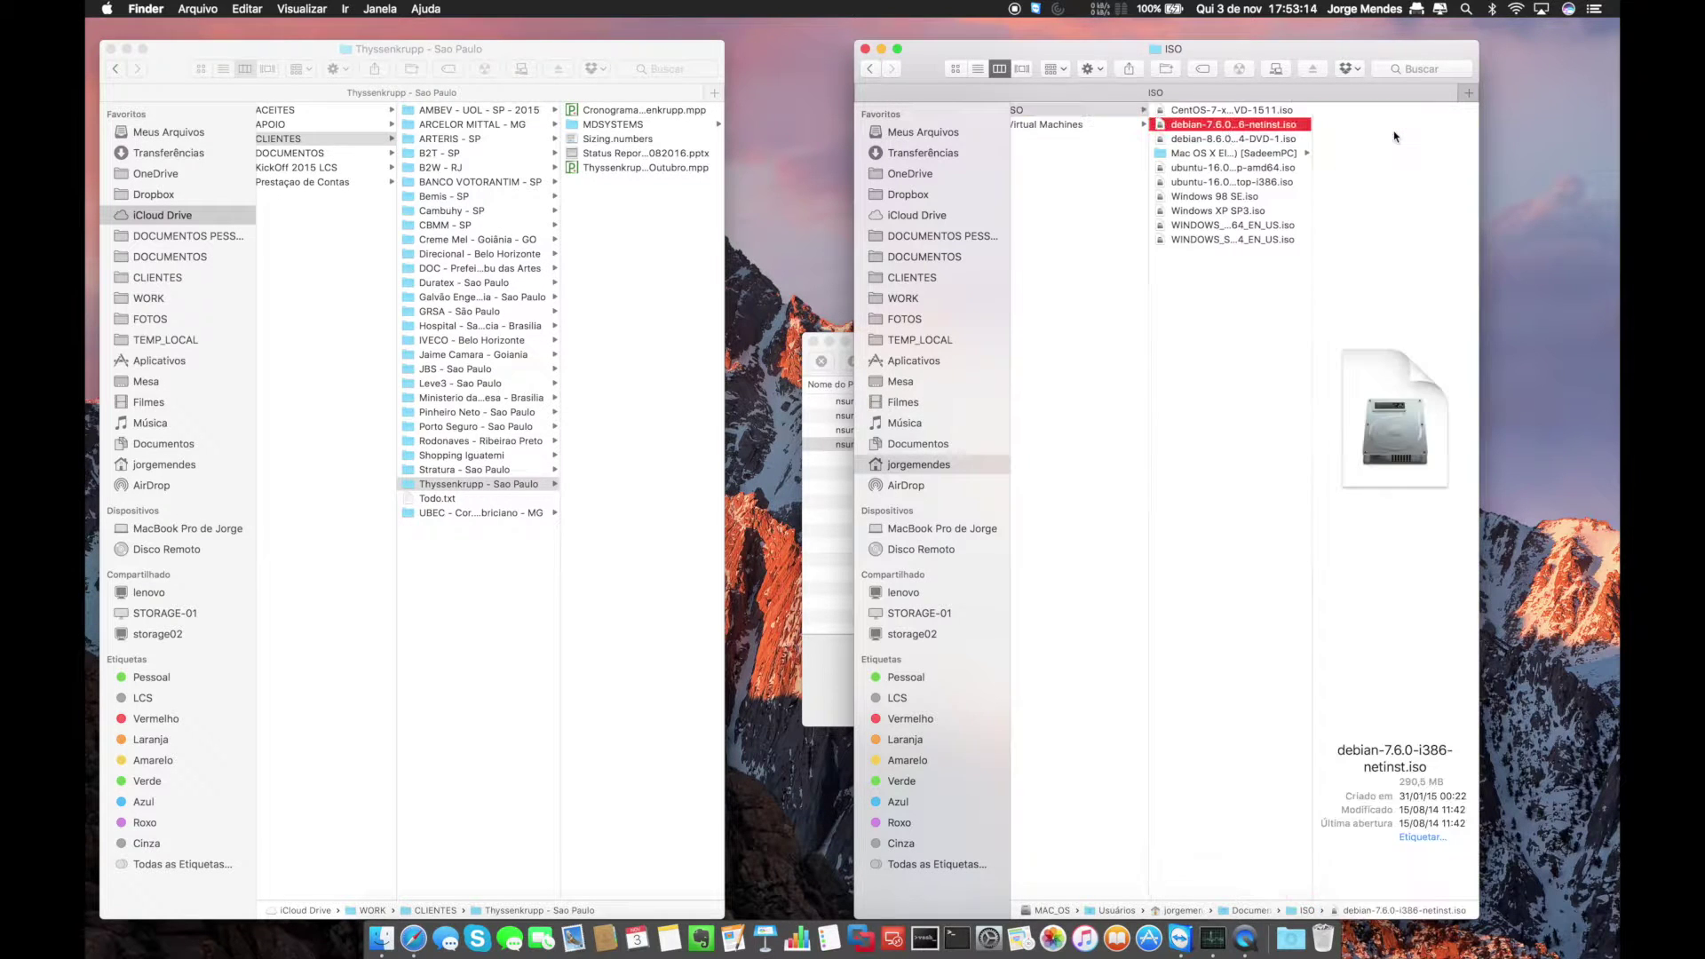
{"action": "left_click", "coordinate": [1243, 139]}
{"action": "left_click", "coordinate": [1231, 128]}
{"action": "left_click", "coordinate": [1211, 111]}
{"action": "left_click", "coordinate": [1206, 130]}
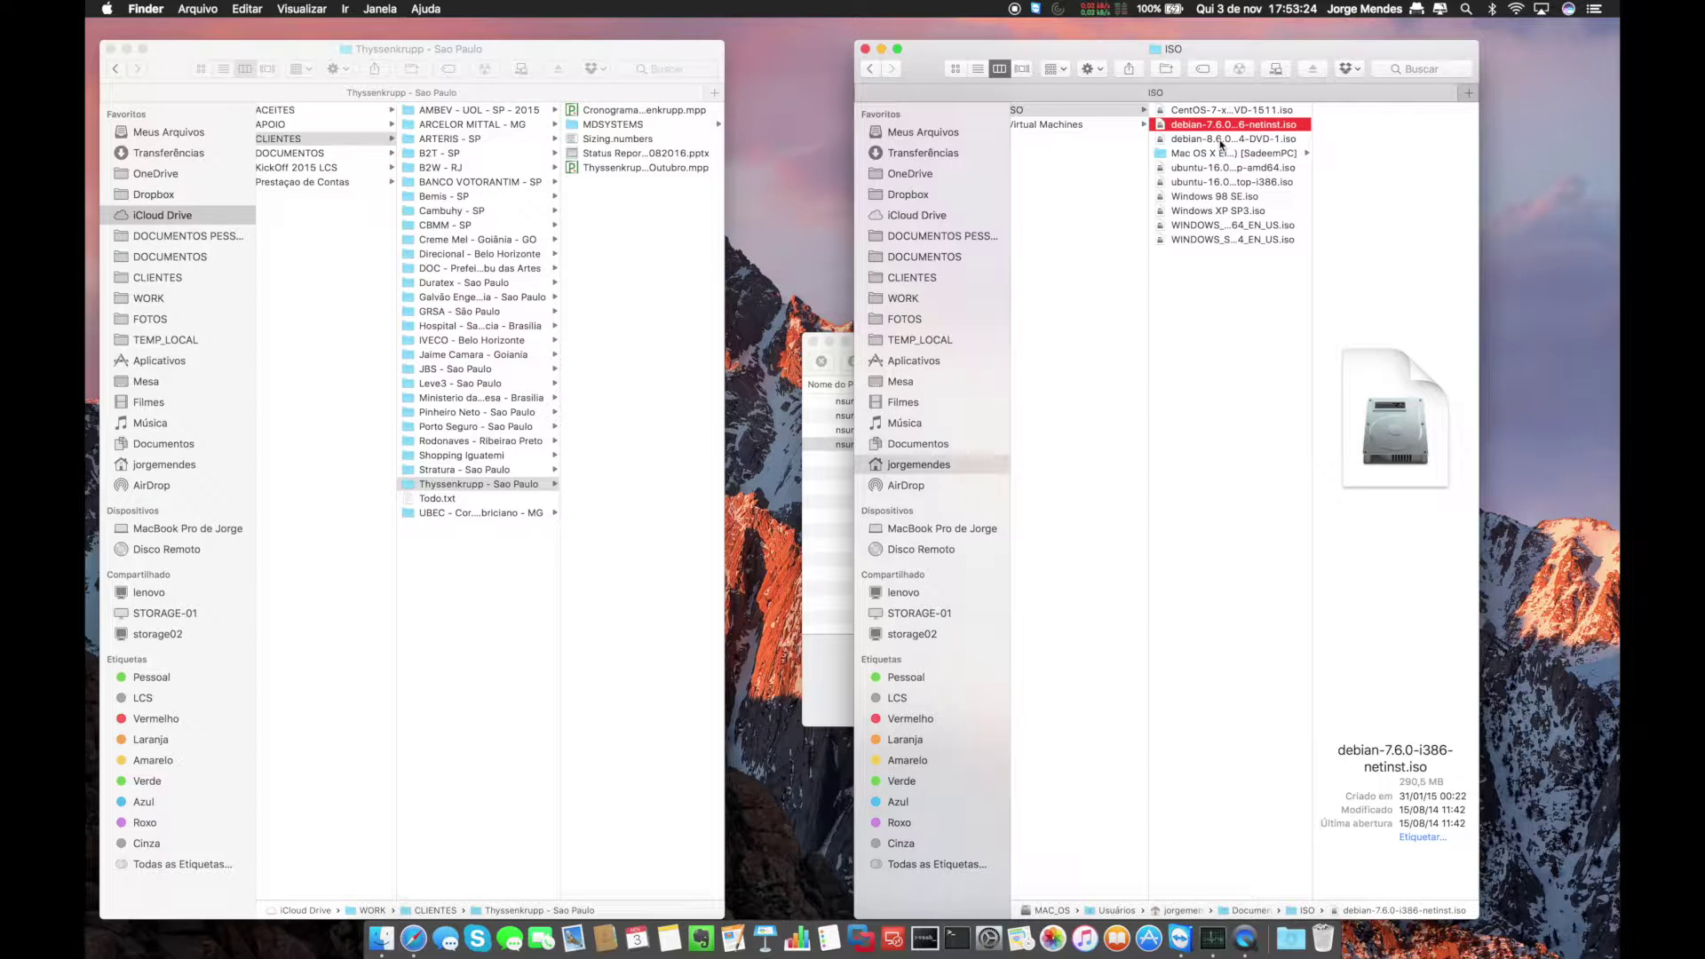
Move the ISO window farther from the other Finder window and bring Activity Monitor to the front.
{"action": "left_click_drag", "start_coordinate": [1021, 41], "coordinate": [1158, 43]}
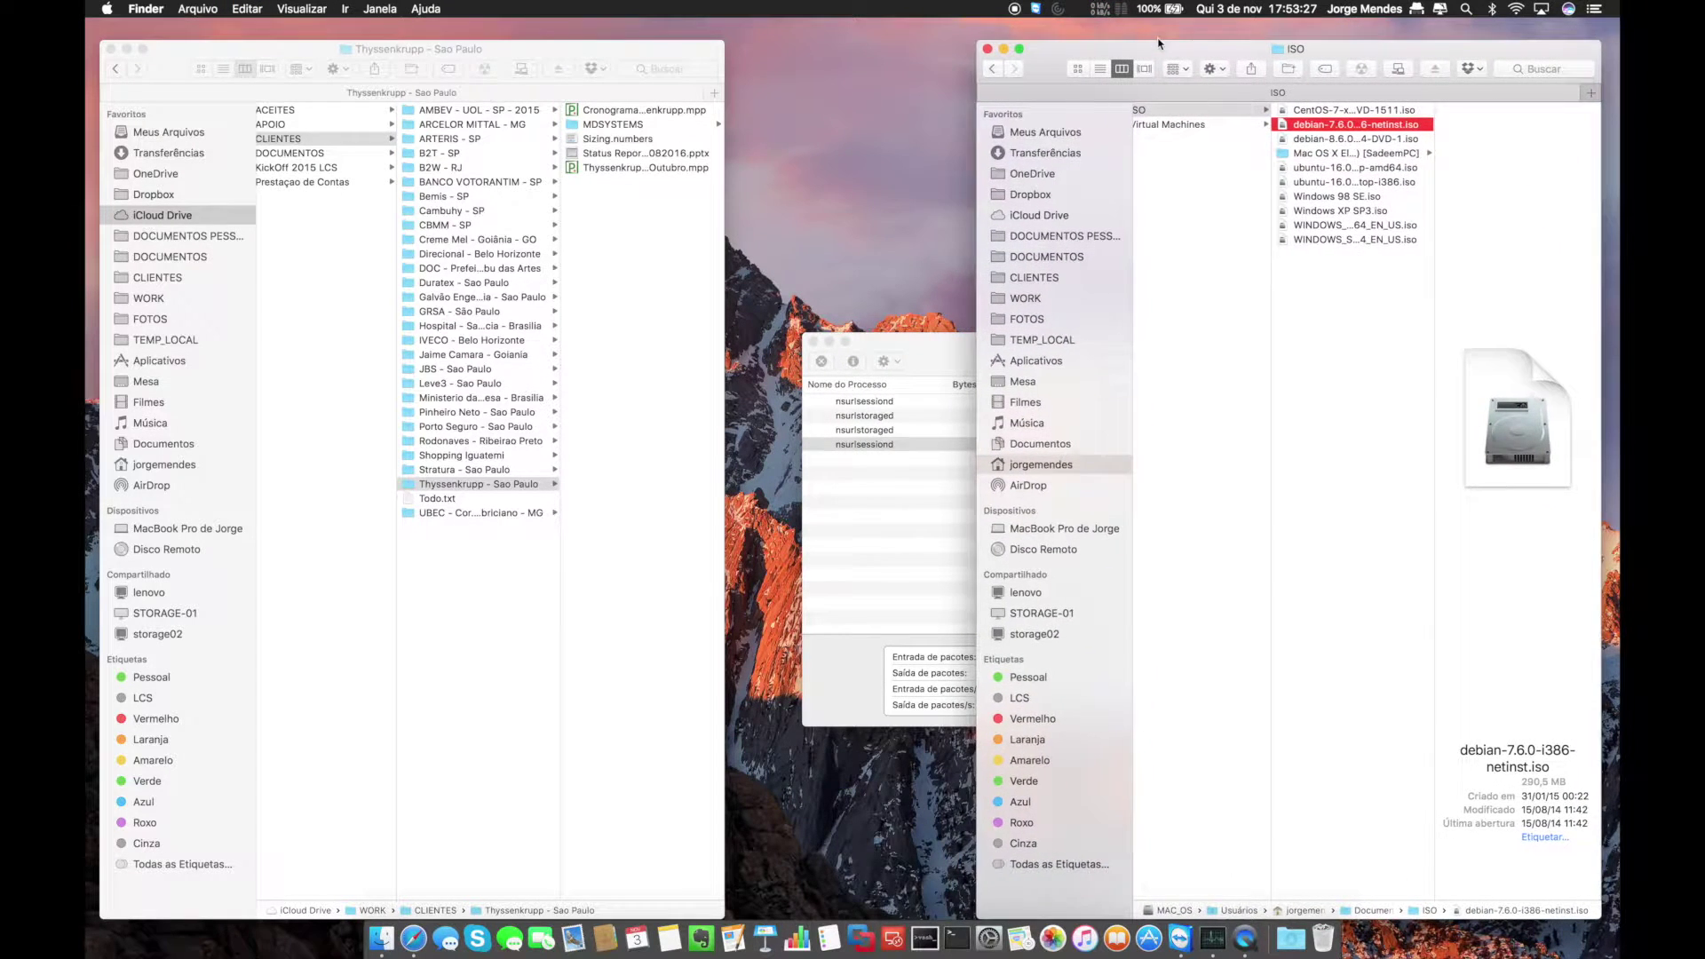
{"action": "left_click", "coordinate": [946, 341]}
Open the TEMP folder in iCloud Drive and paste debian-7.6.0-i386-netinst.iso into it.
{"action": "scroll", "coordinate": [330, 255], "scroll_direction": "left", "scroll_amount": 2}
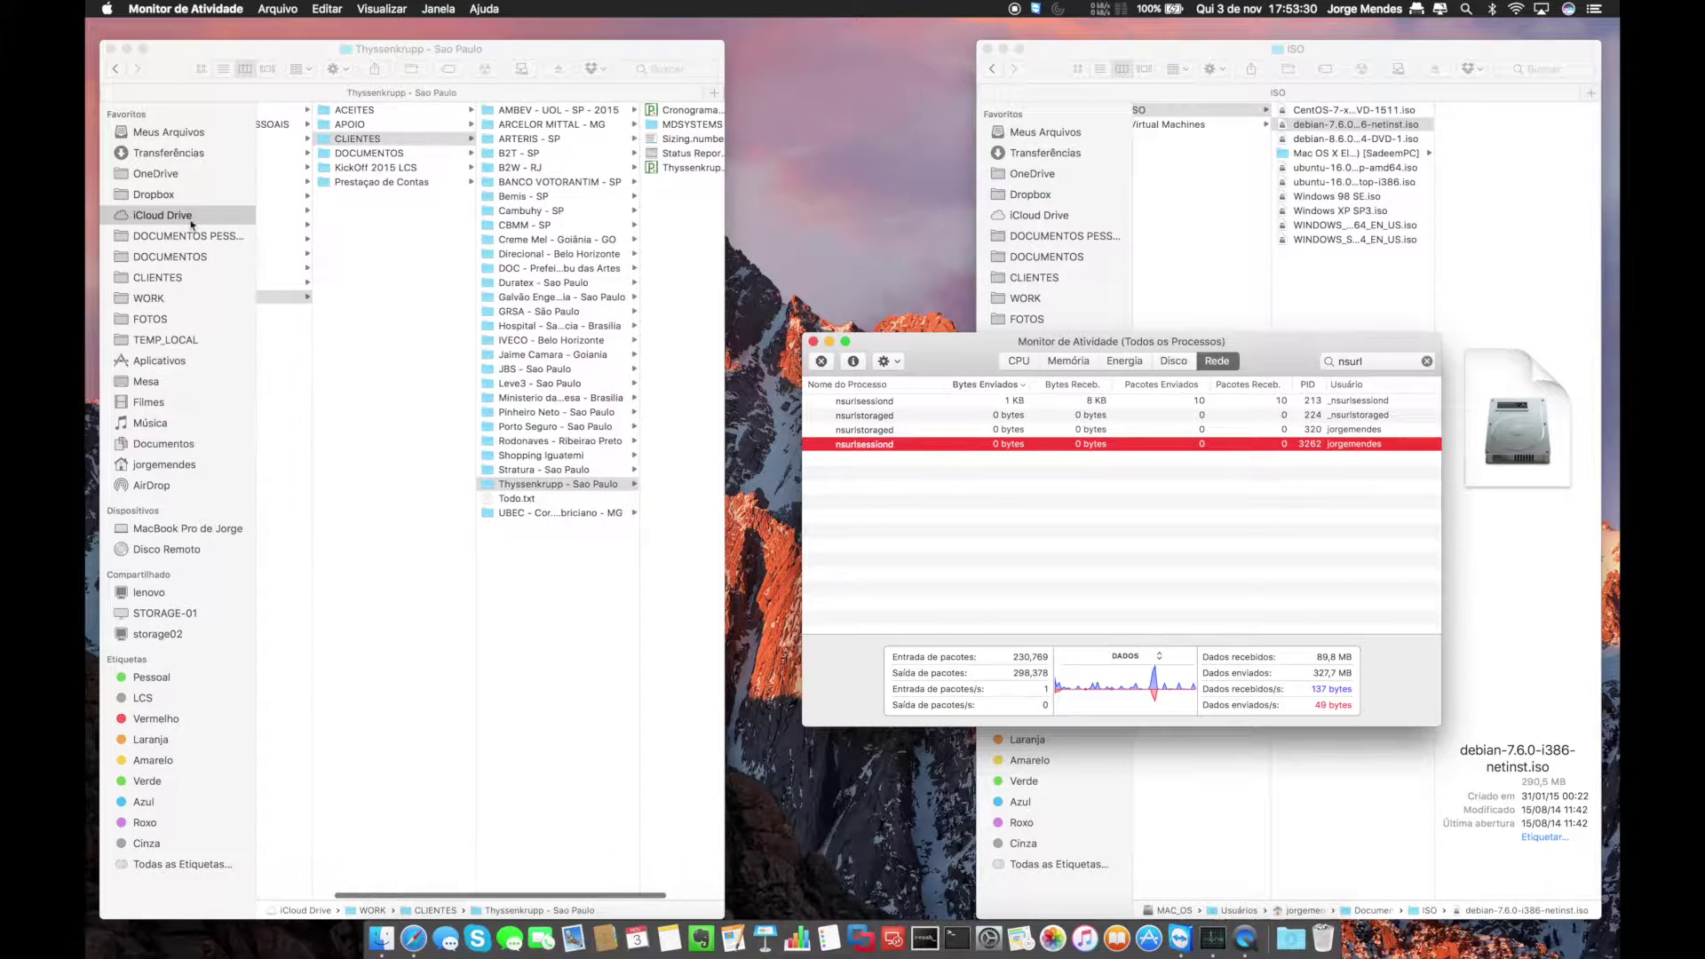
{"action": "left_click", "coordinate": [162, 215]}
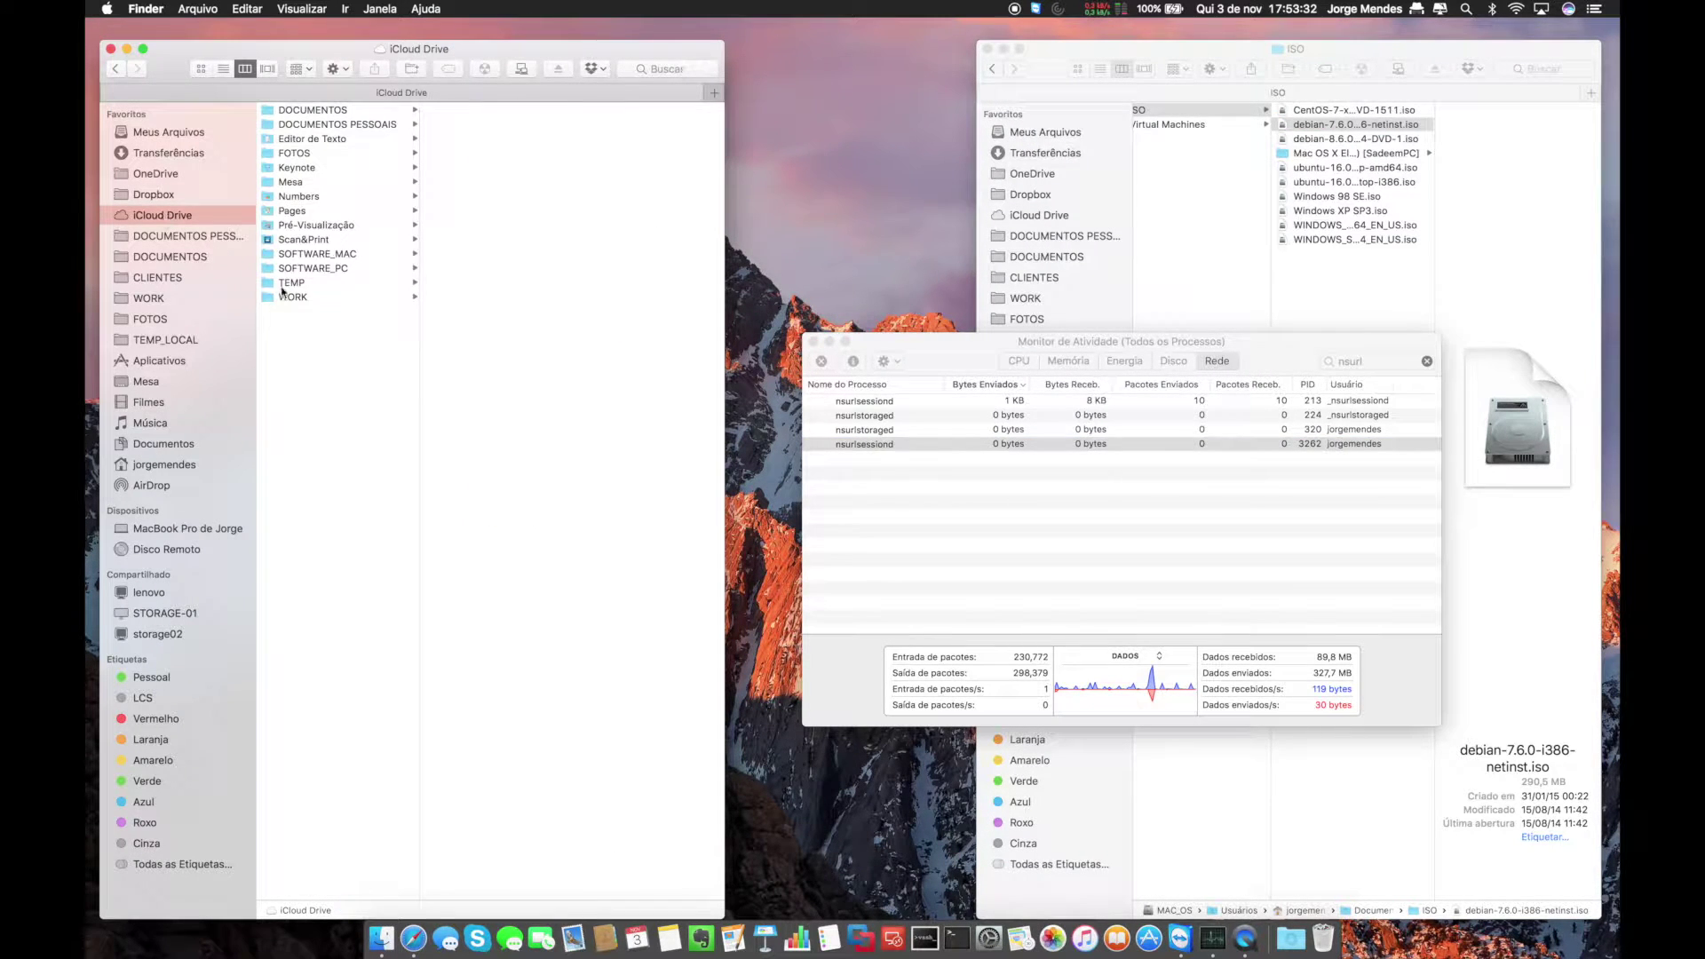
{"action": "left_click", "coordinate": [282, 284]}
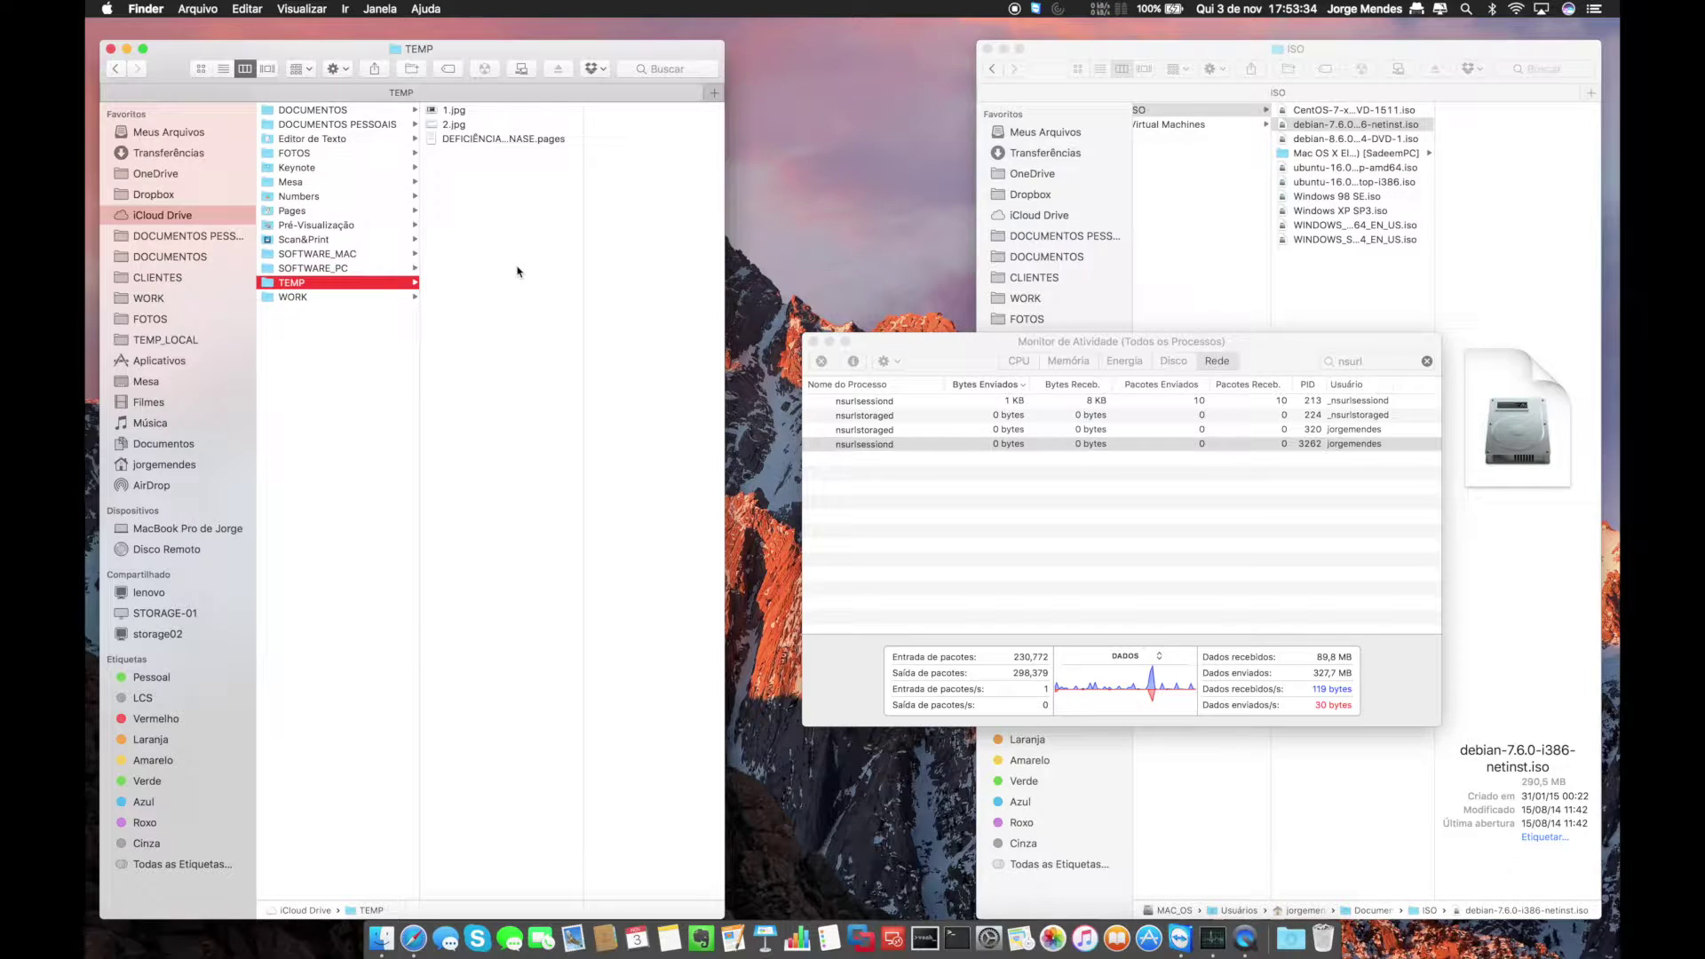
{"action": "key", "text": "super+v"}
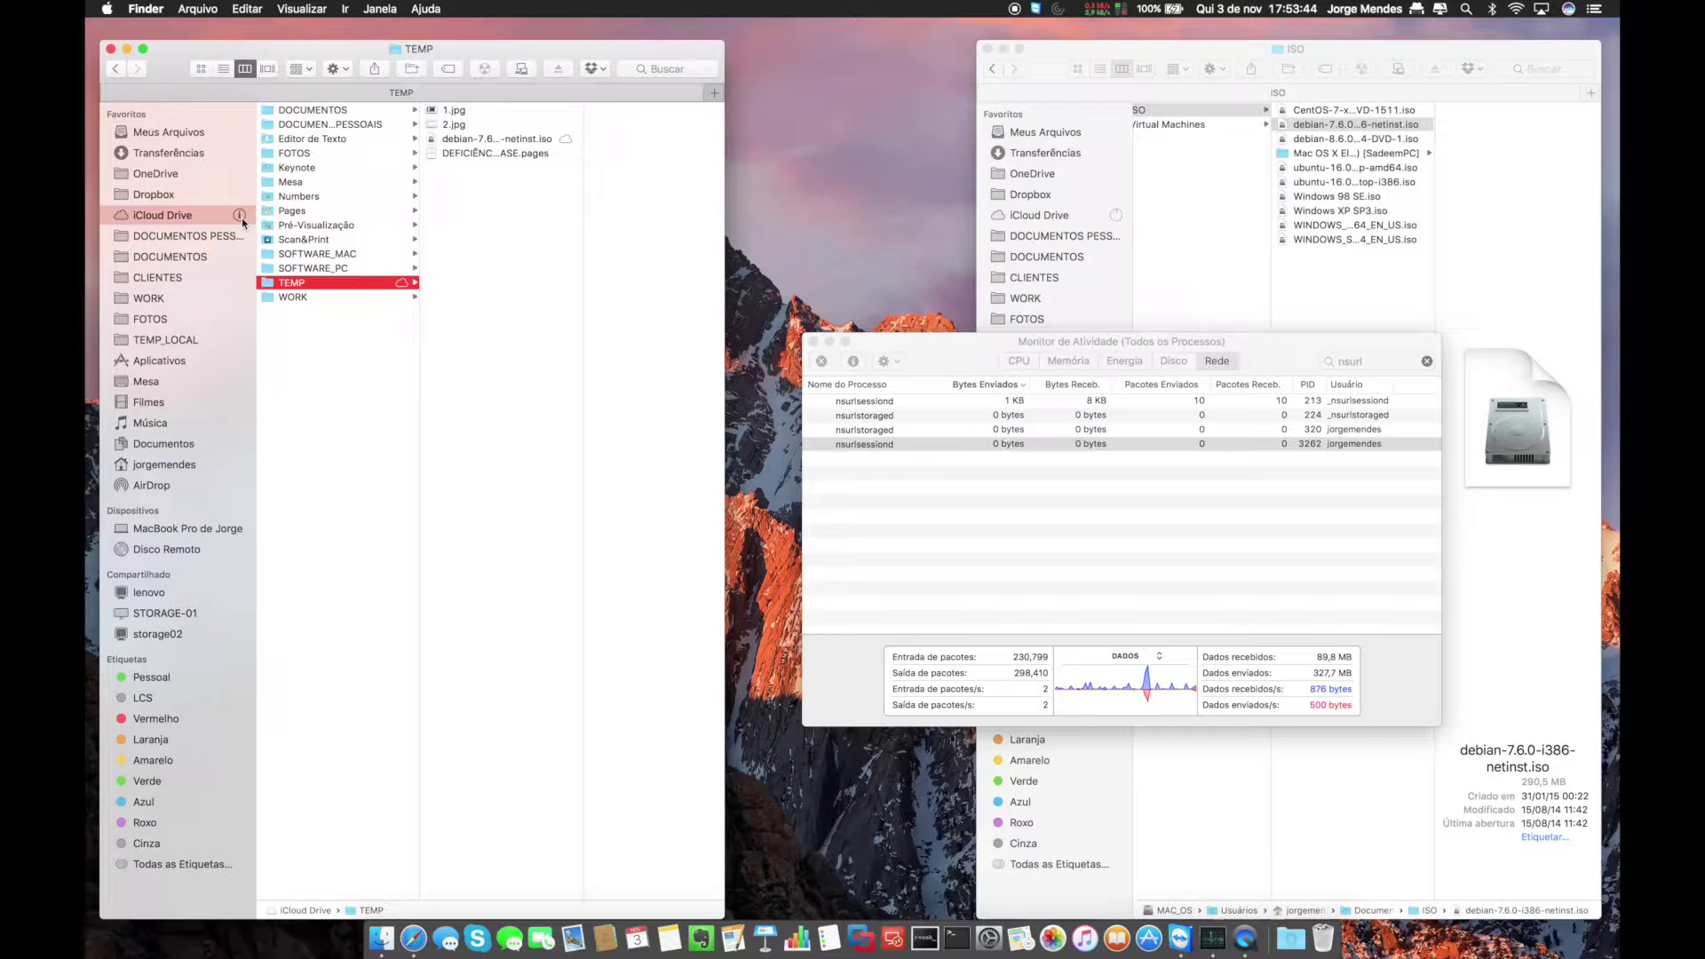
Bring Activity Monitor forward and shift its window slightly toward the TEMP window to monitor the nsurlsessiond traffic.
{"action": "left_click", "coordinate": [972, 364]}
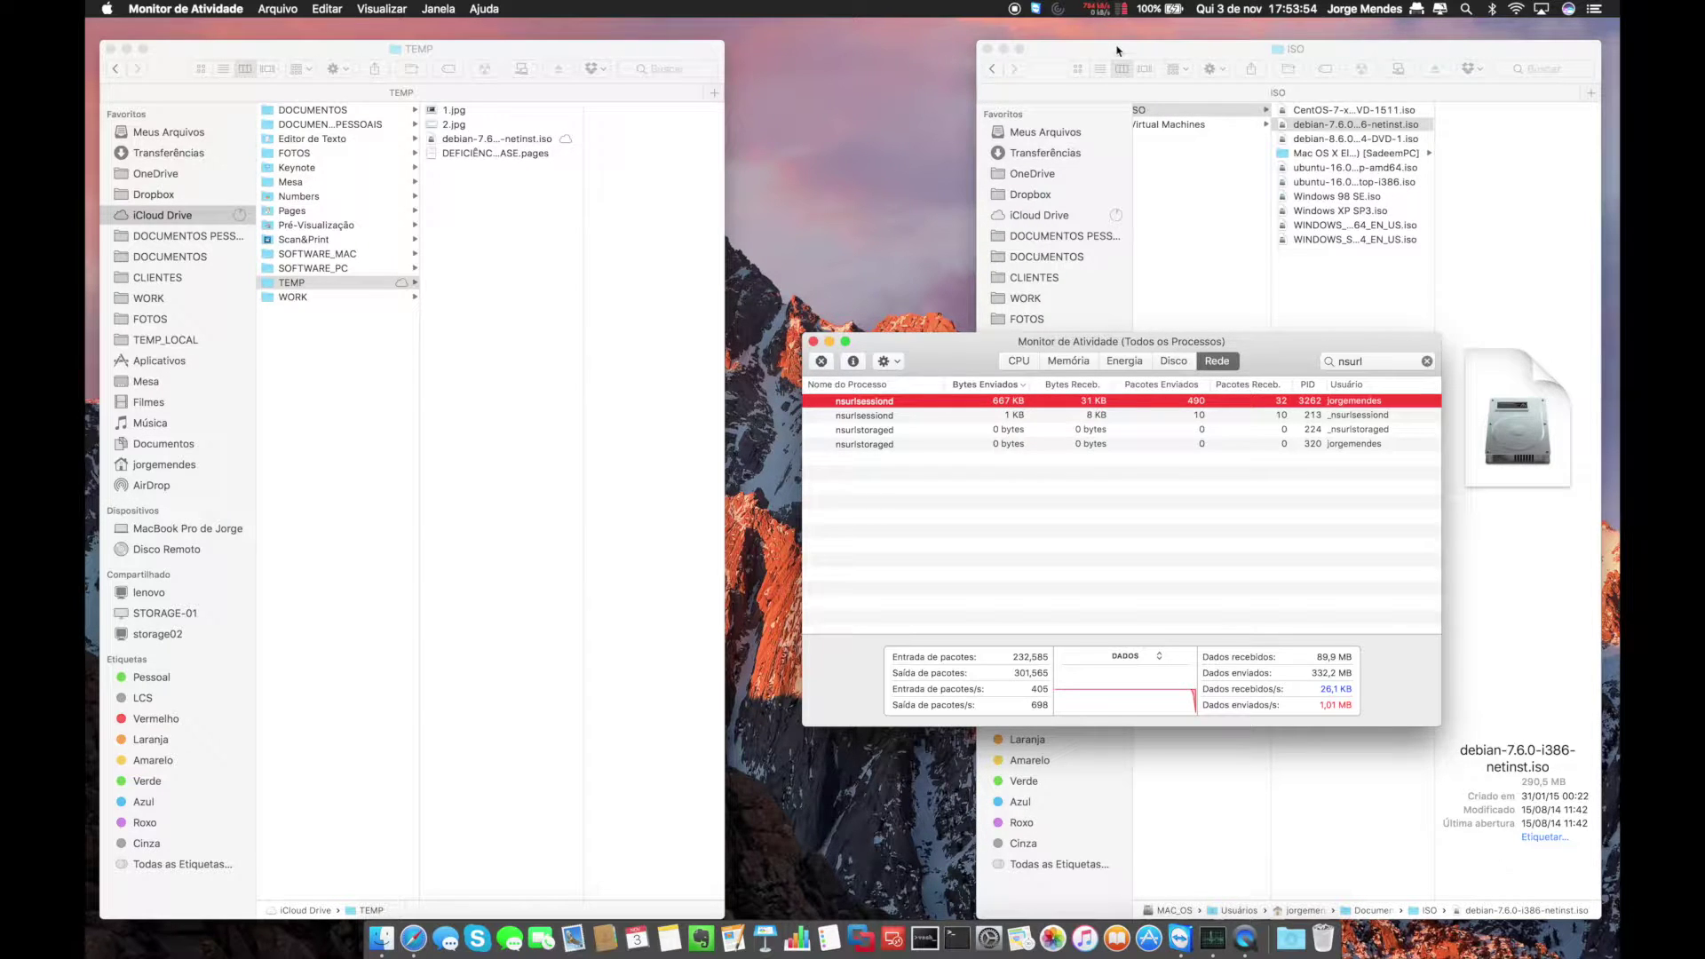
{"action": "left_click_drag", "start_coordinate": [976, 352], "coordinate": [926, 353]}
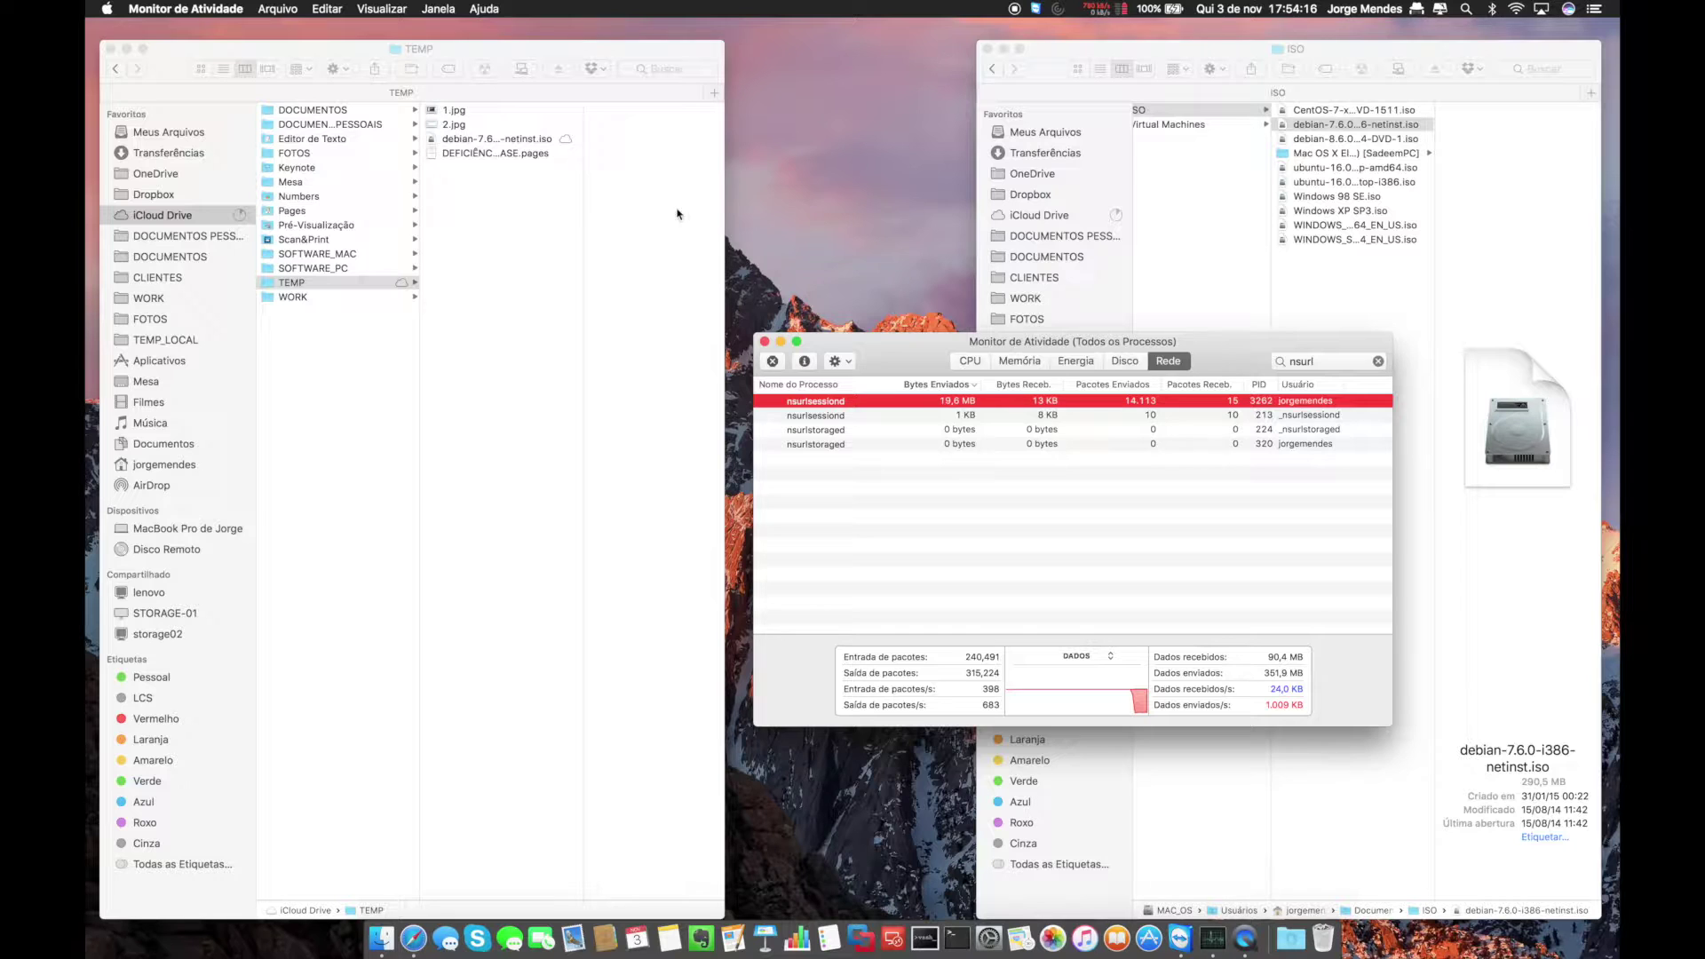
Delete debian-7.6.0-i386-netinst.iso from the TEMP folder in iCloud Drive.
{"action": "left_click", "coordinate": [489, 147]}
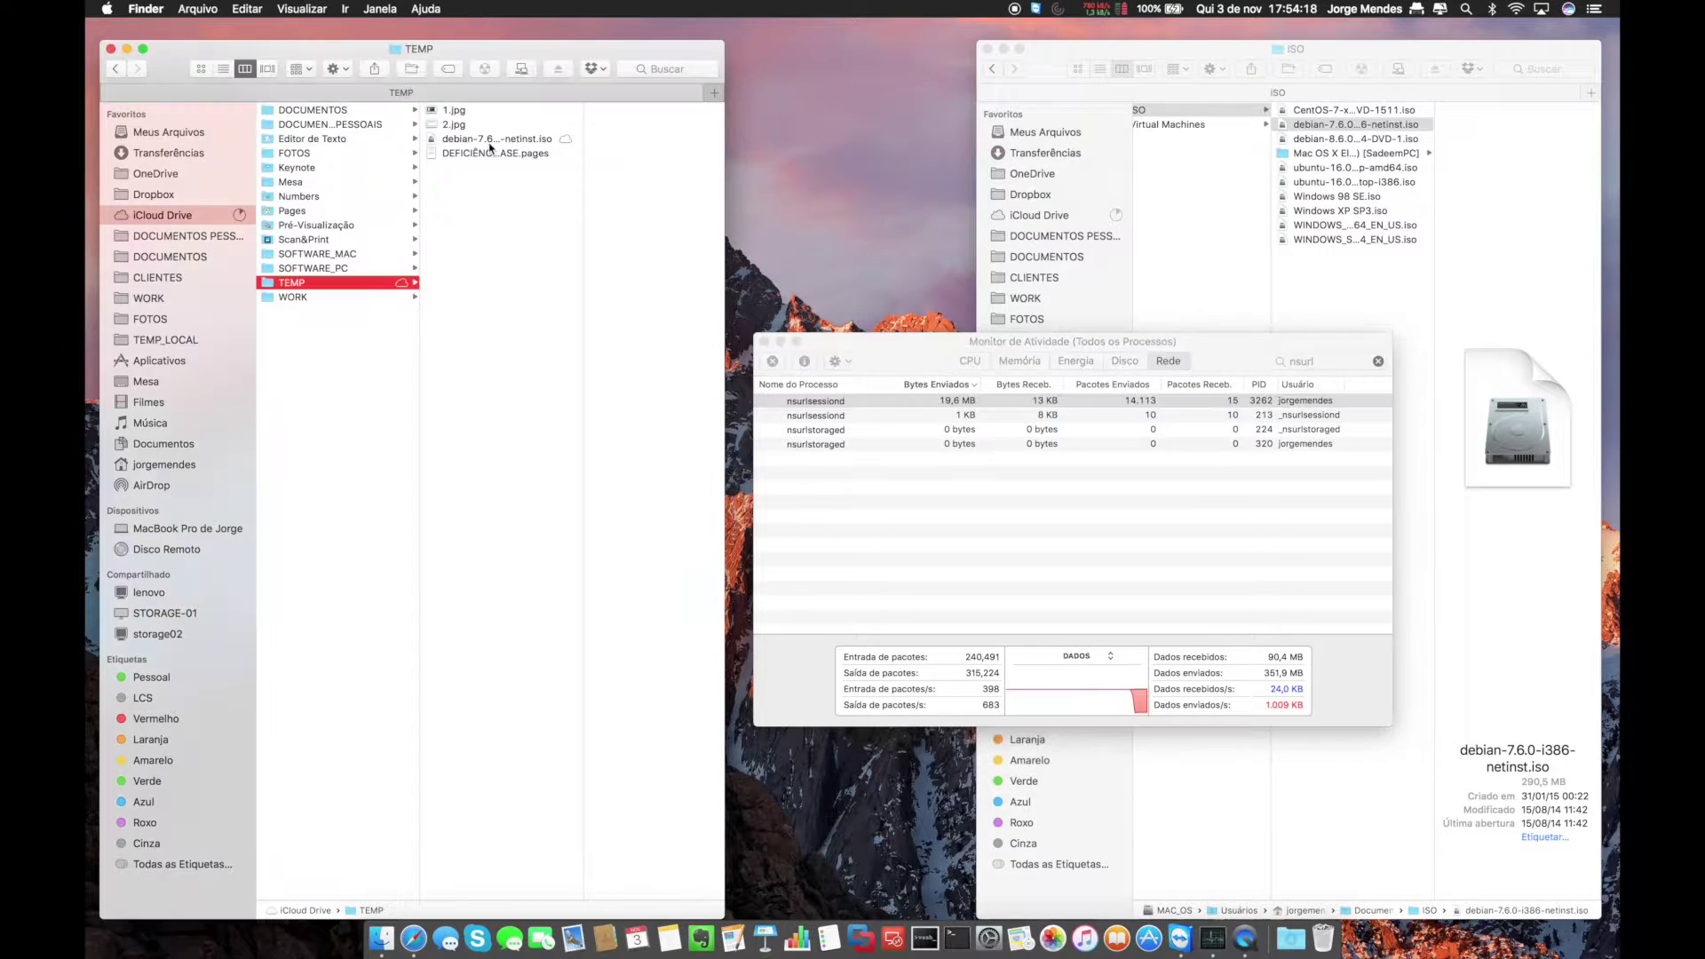
{"action": "left_click", "coordinate": [485, 140]}
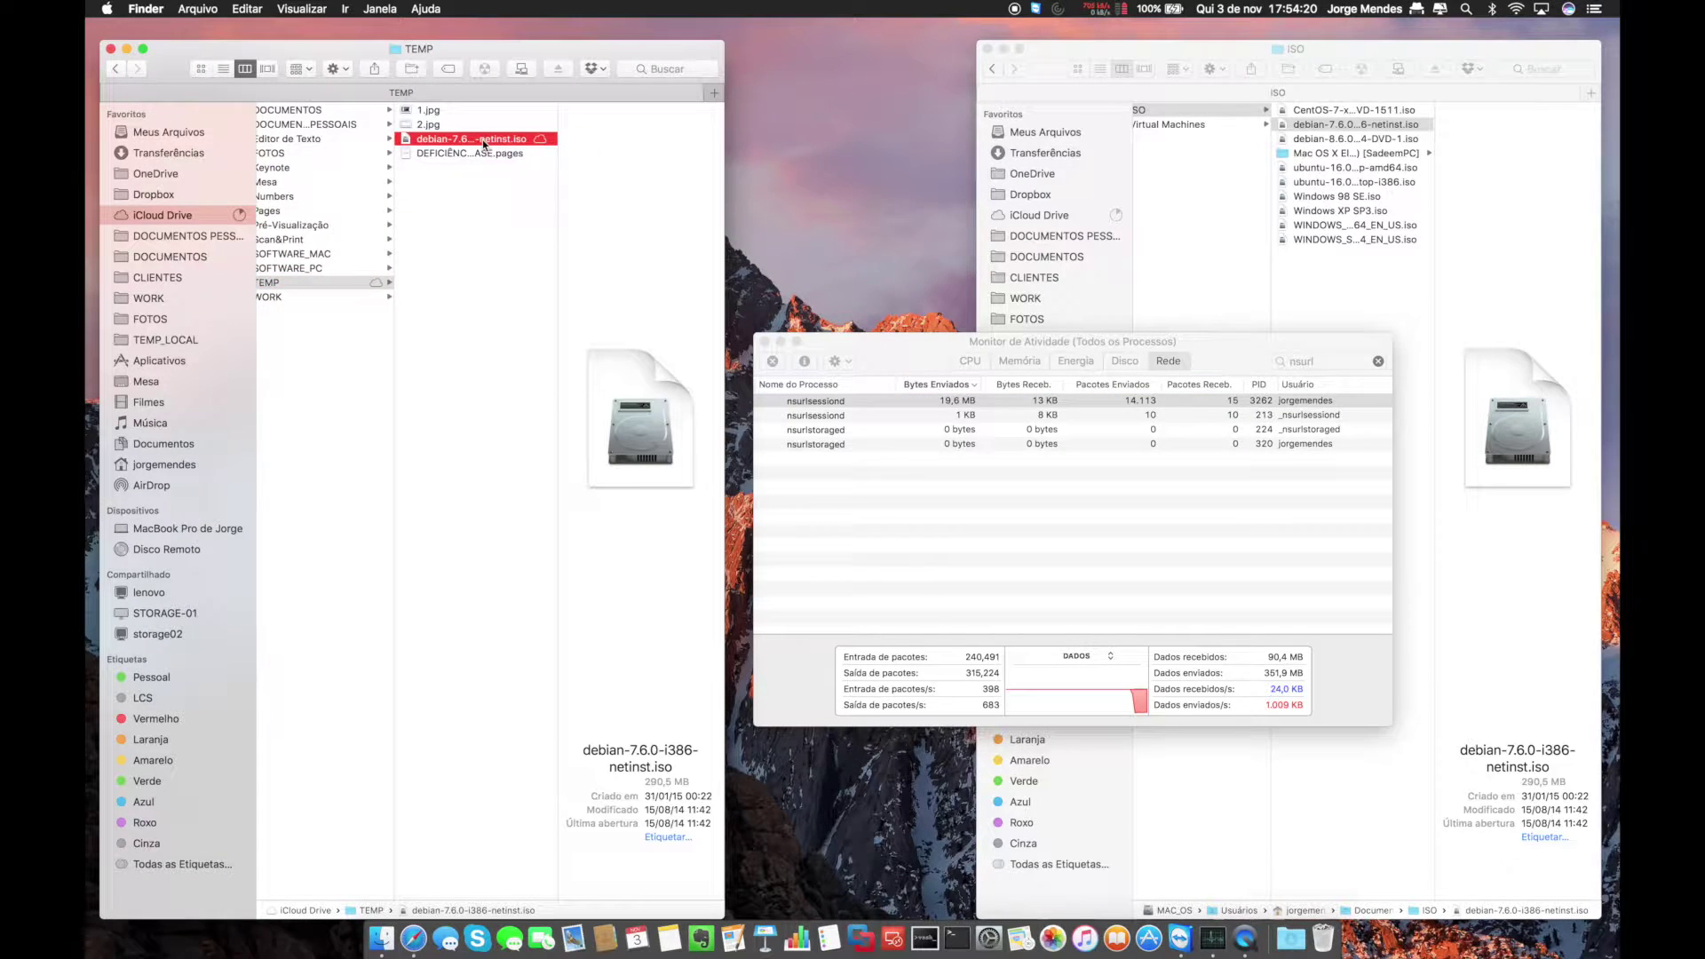
{"action": "left_click", "coordinate": [484, 141]}
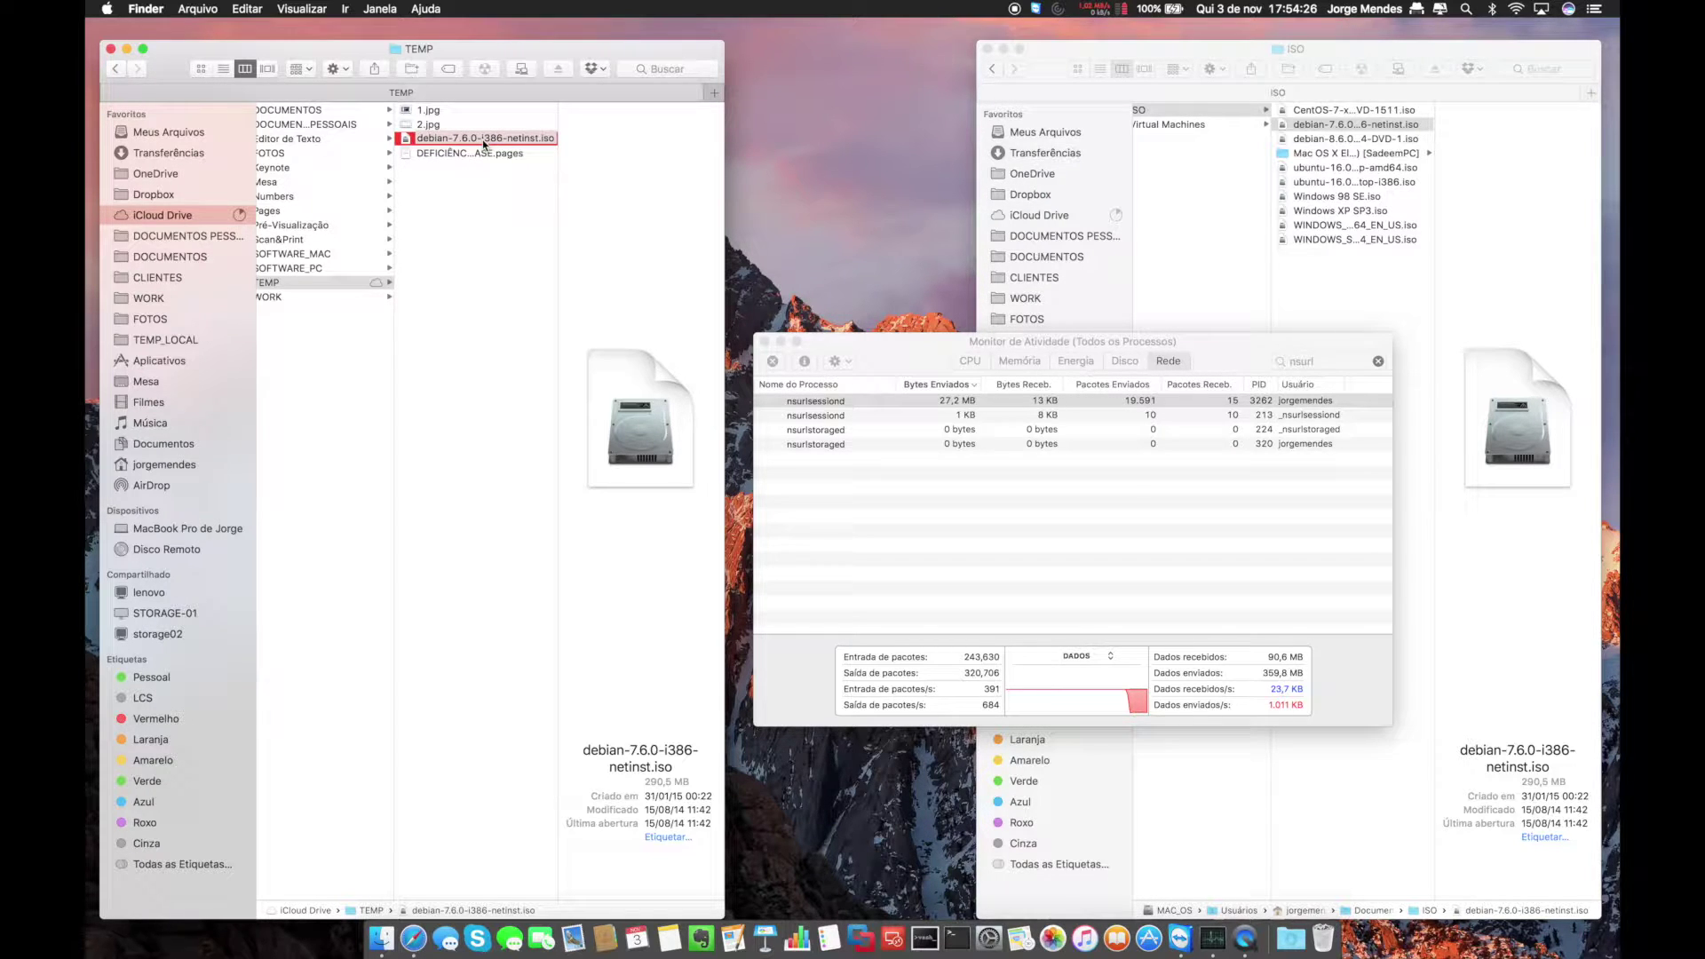
{"action": "key", "text": "super+BackSpace"}
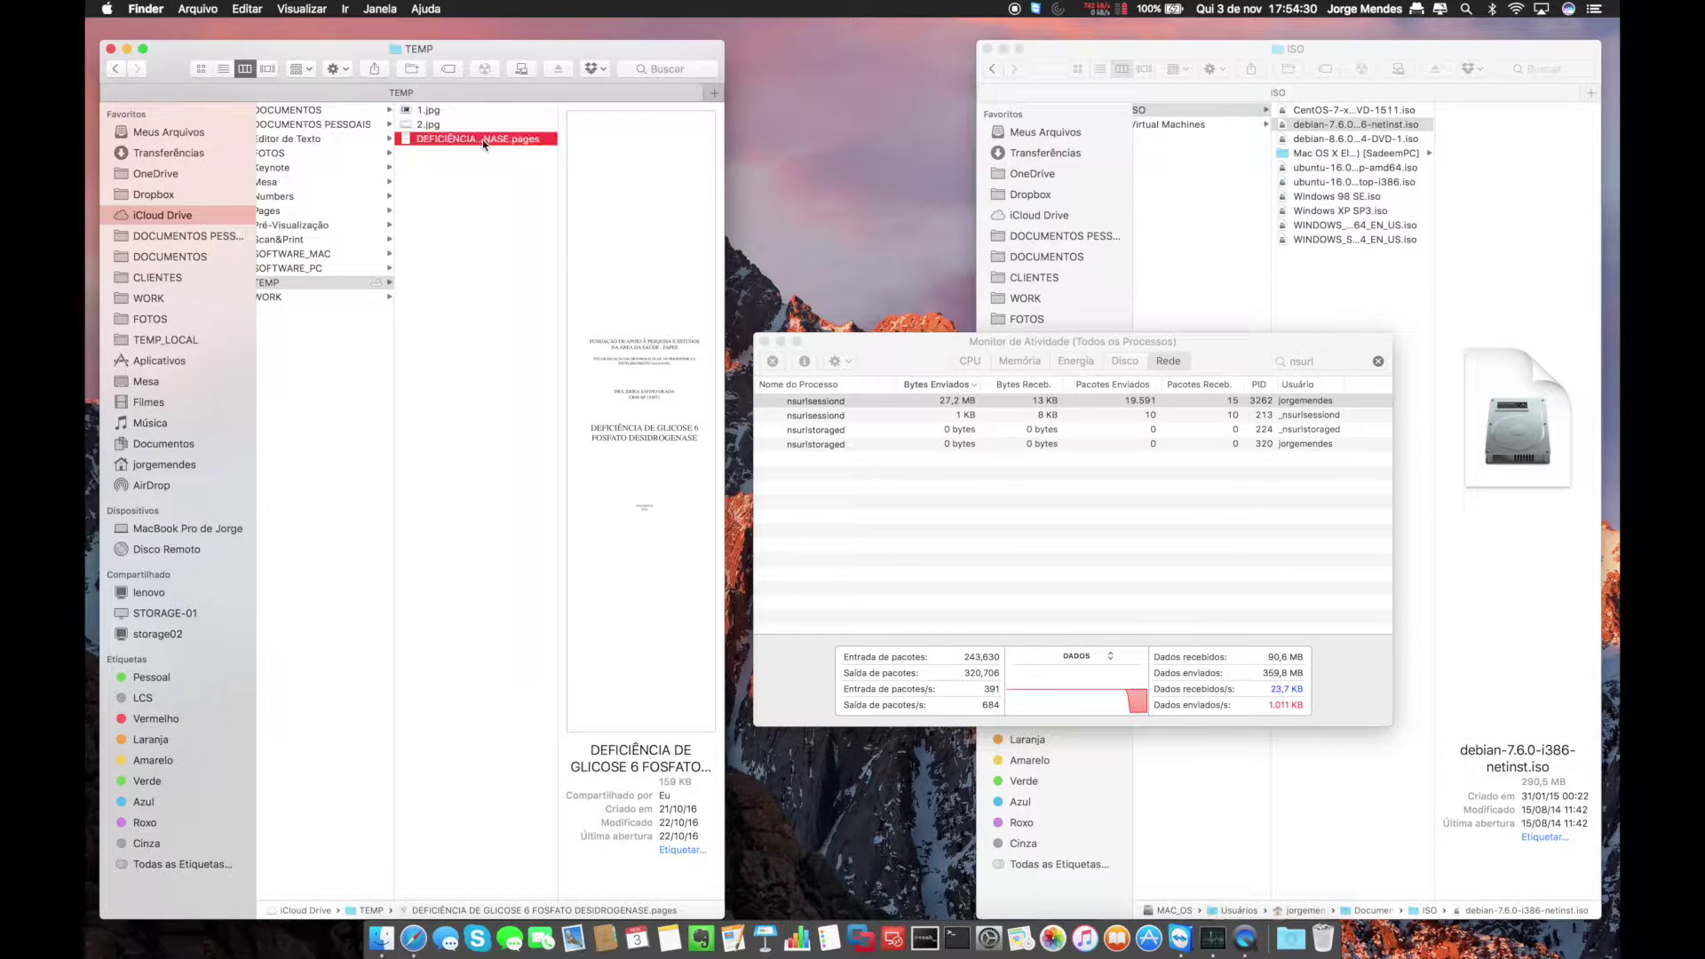
{"action": "left_click", "coordinate": [473, 333]}
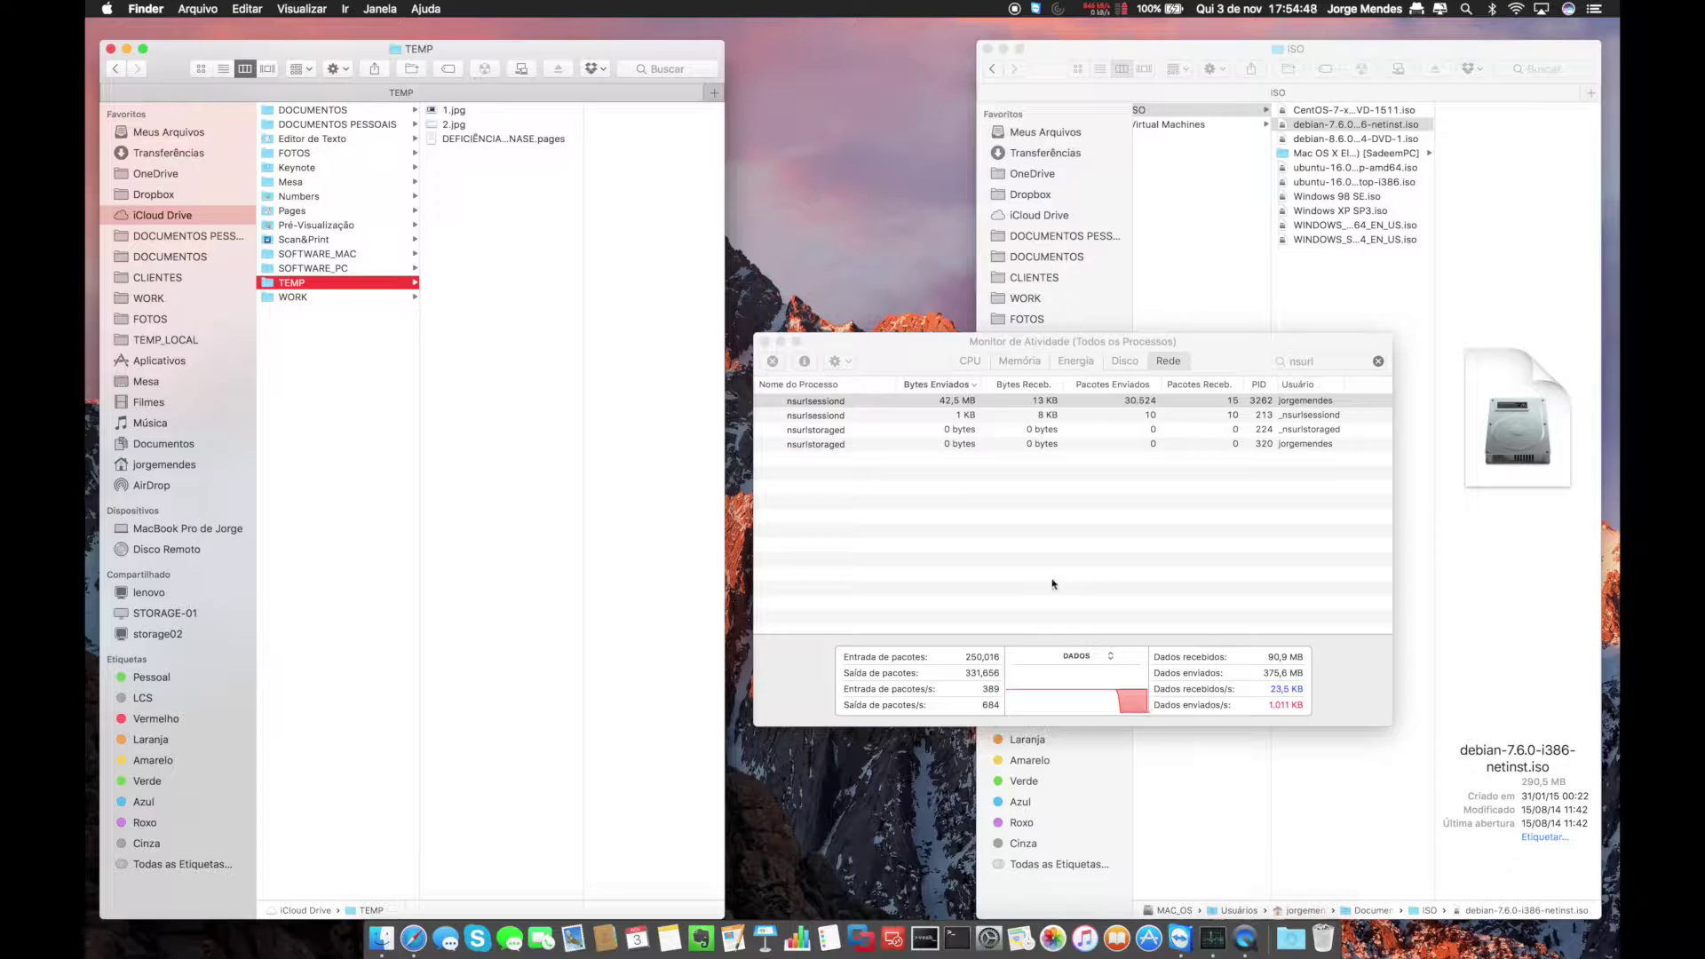
Reposition the Activity Monitor window between the two Finder windows and check nsurlsessiond's bytes sent after the deletion.
{"action": "left_click_drag", "start_coordinate": [920, 353], "coordinate": [885, 355]}
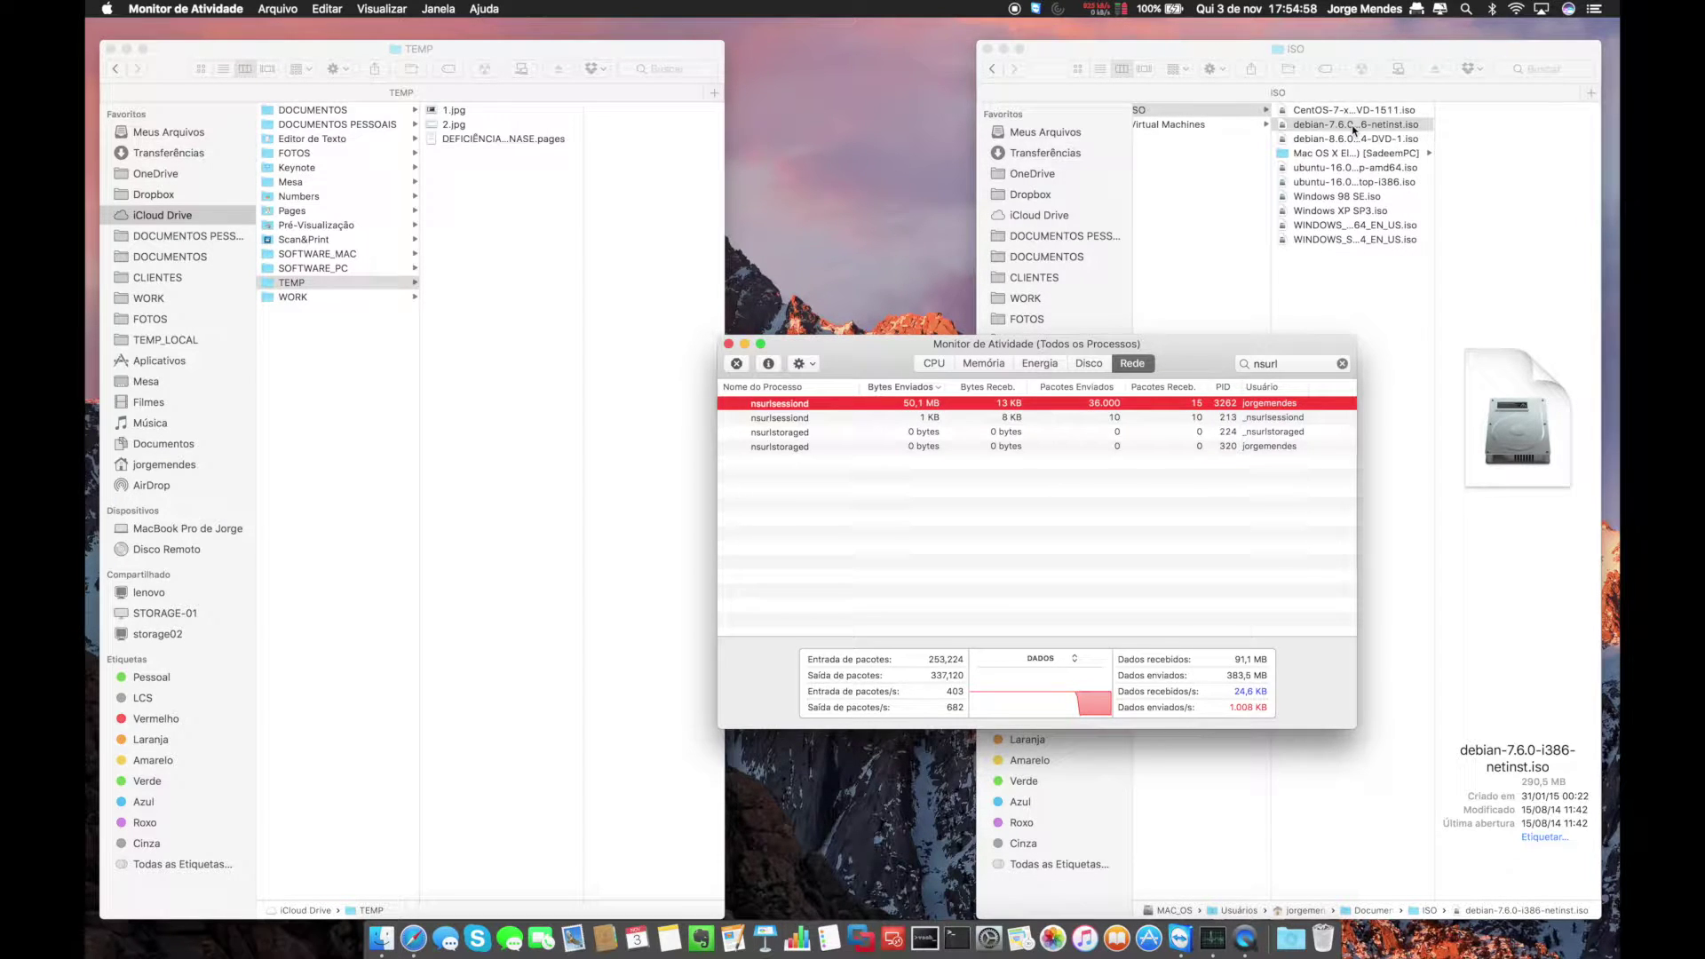
{"action": "left_click_drag", "start_coordinate": [894, 356], "coordinate": [904, 386]}
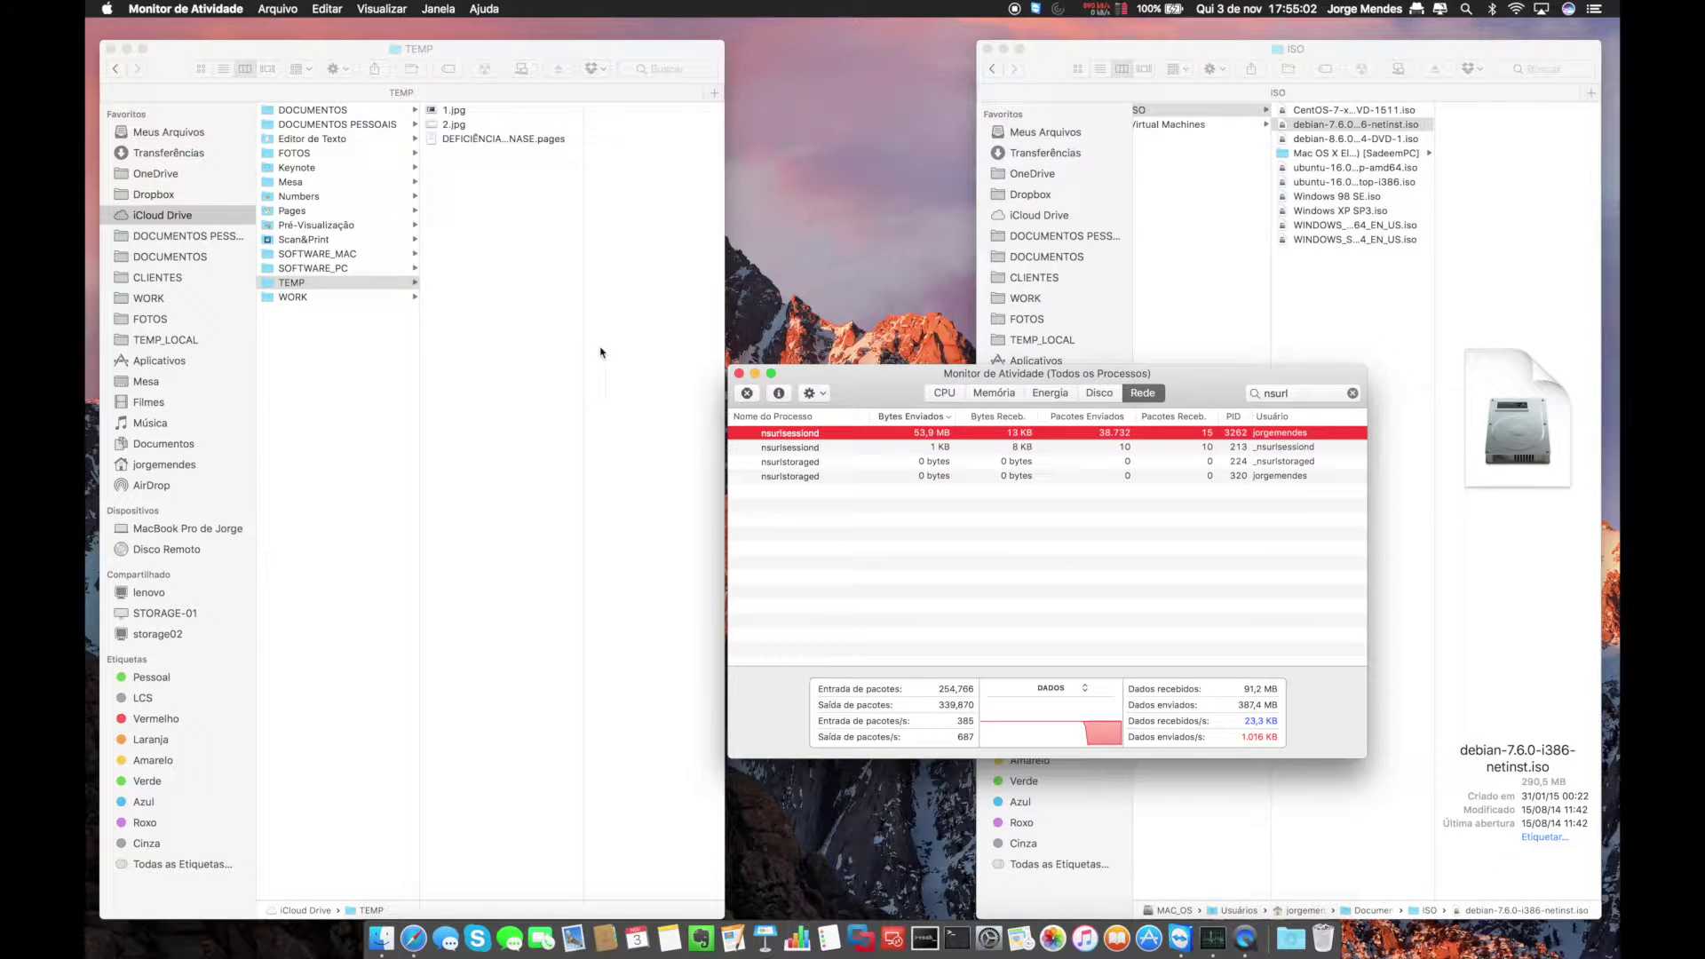
Copy debian-7.6.0-i386-netinst.iso from the ISO folder into the TEMP folder of Dropbox.
{"action": "left_click", "coordinate": [1349, 138]}
{"action": "left_click", "coordinate": [1349, 125]}
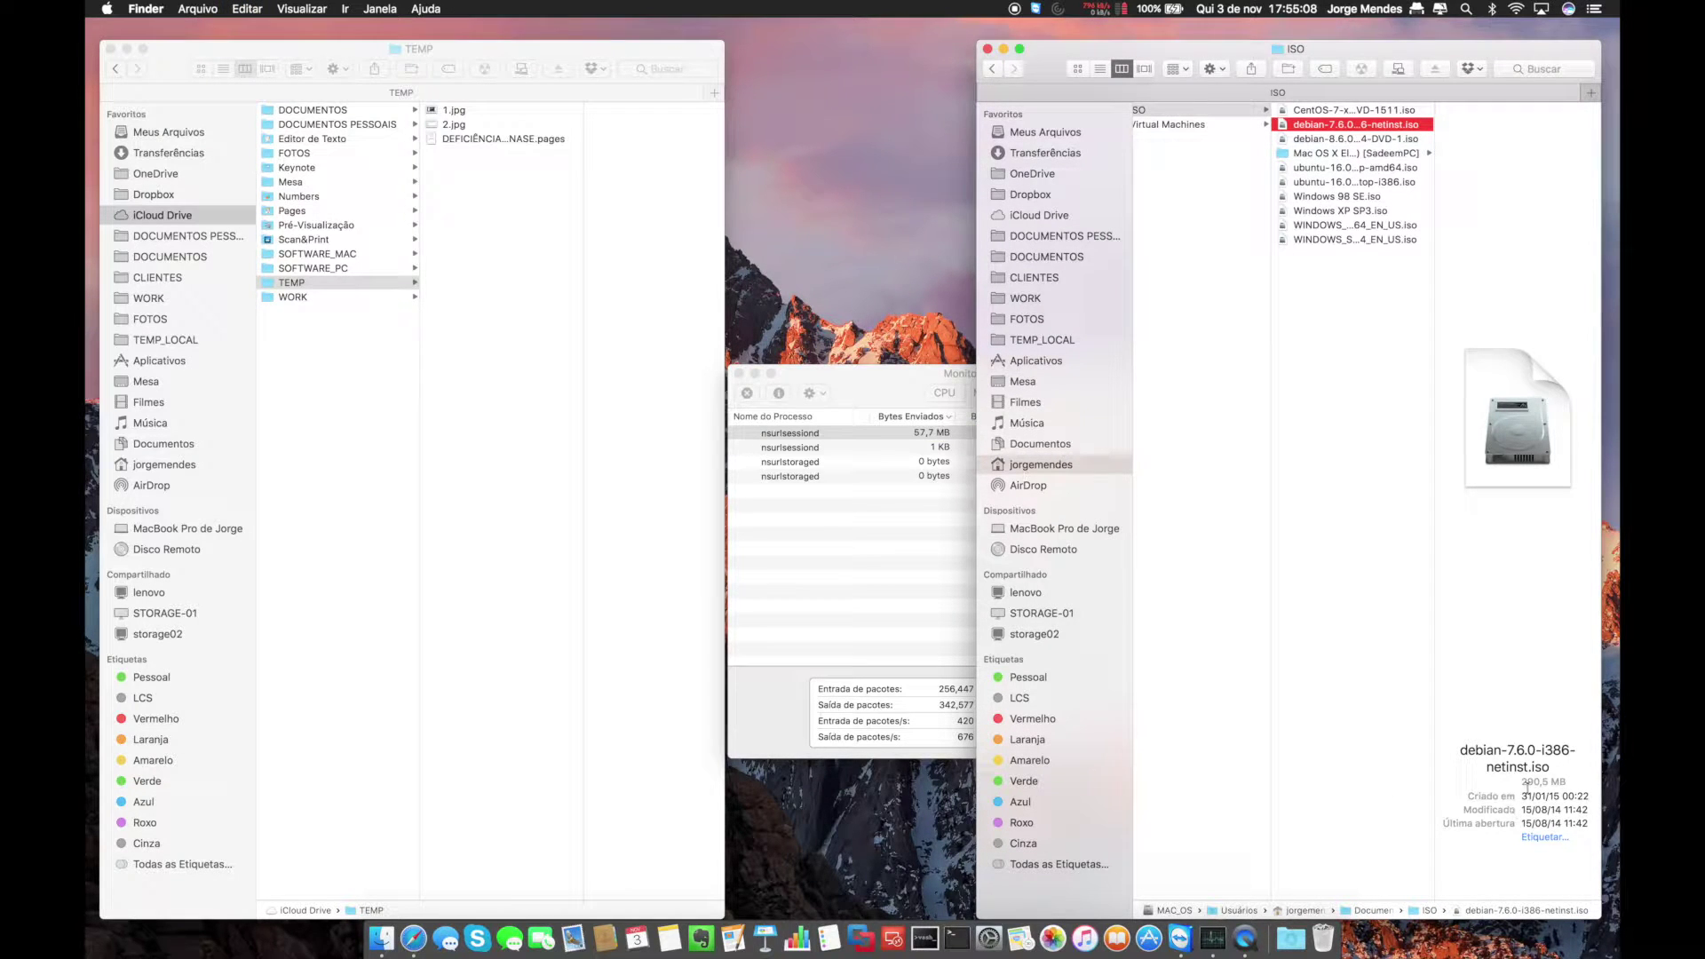
{"action": "left_click", "coordinate": [150, 207]}
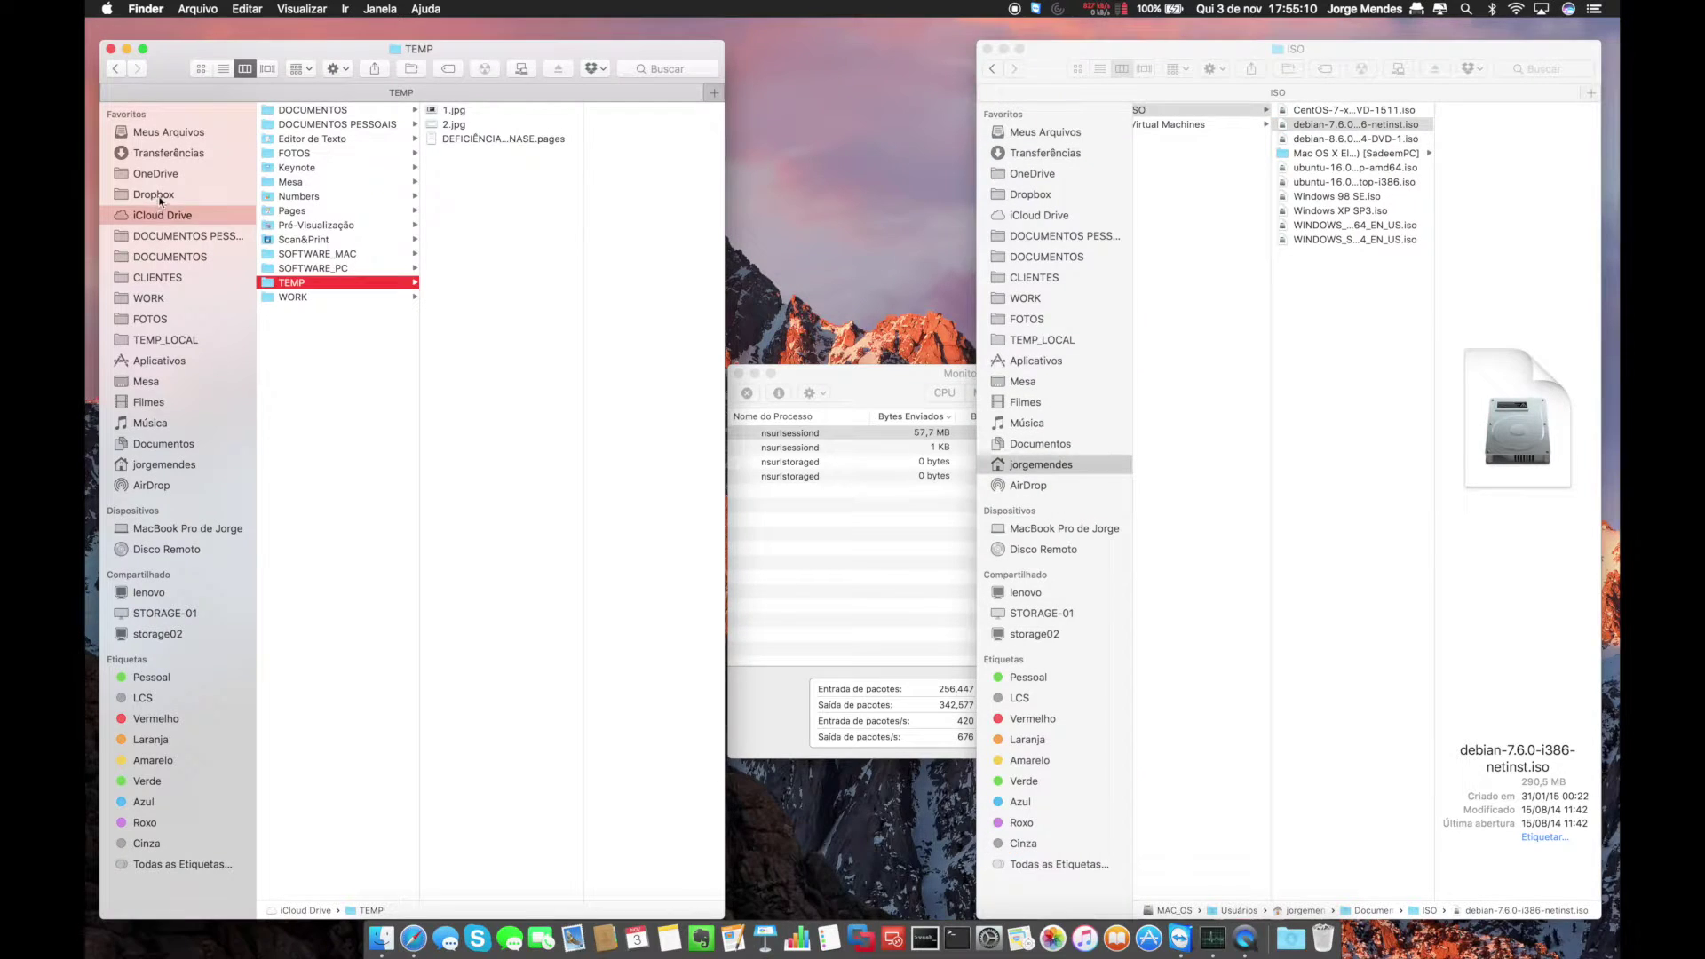
{"action": "left_click", "coordinate": [151, 196]}
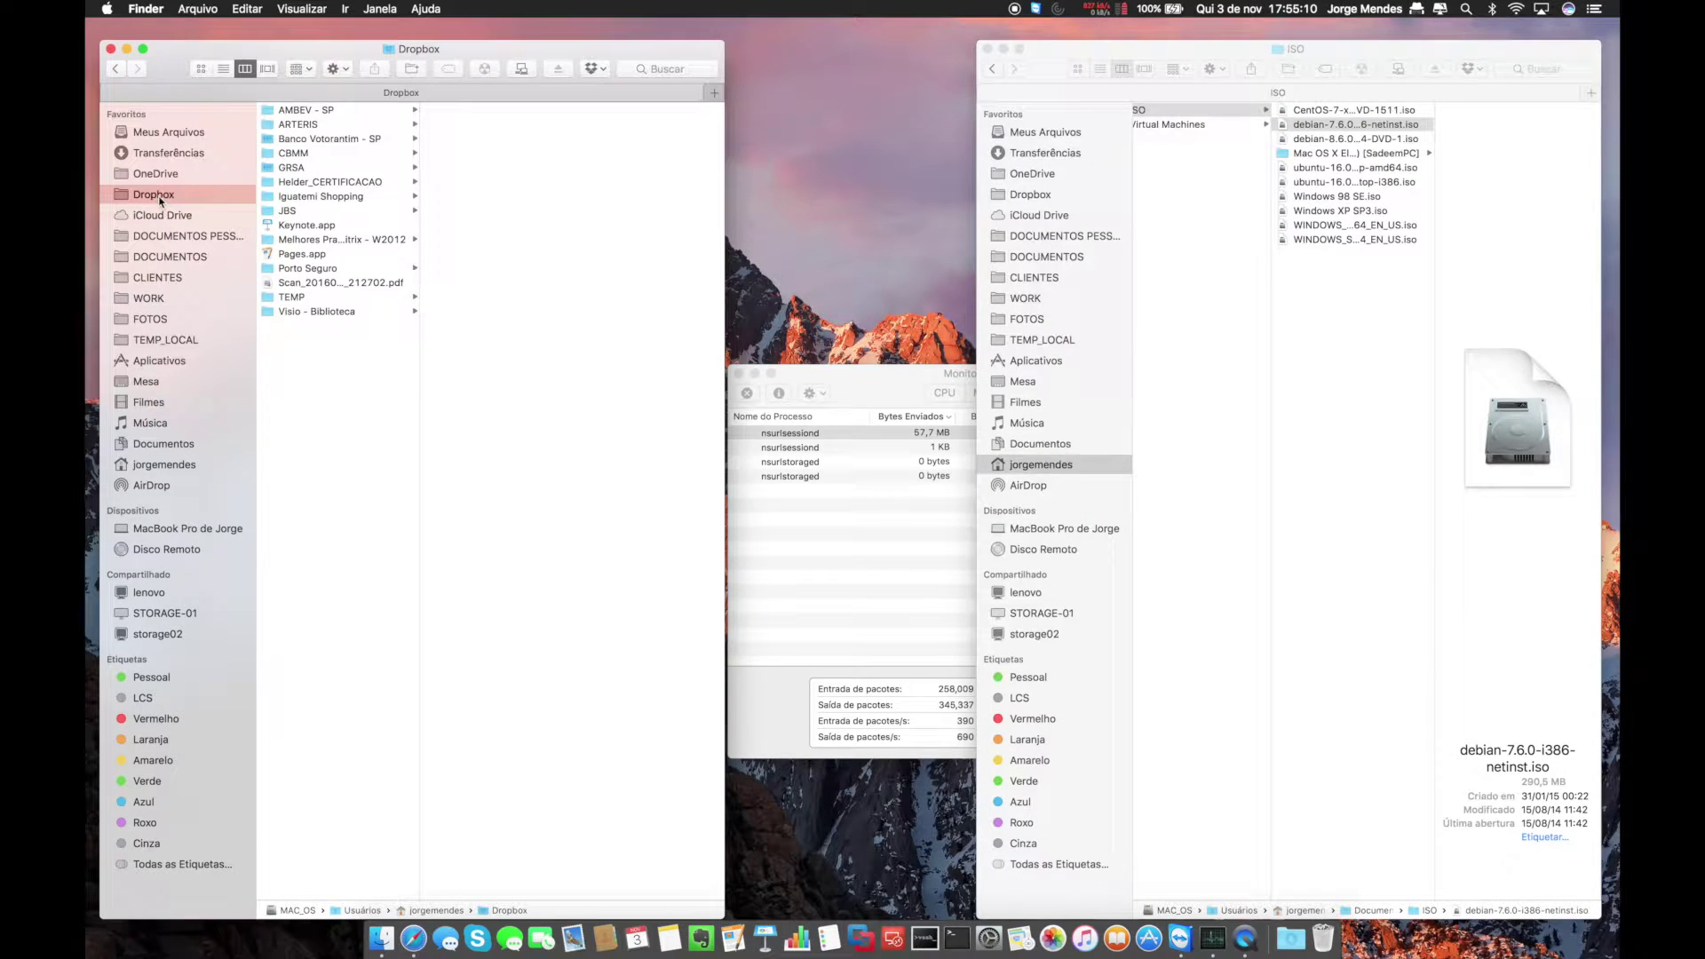
{"action": "left_click", "coordinate": [301, 298]}
{"action": "key", "text": "Left"}
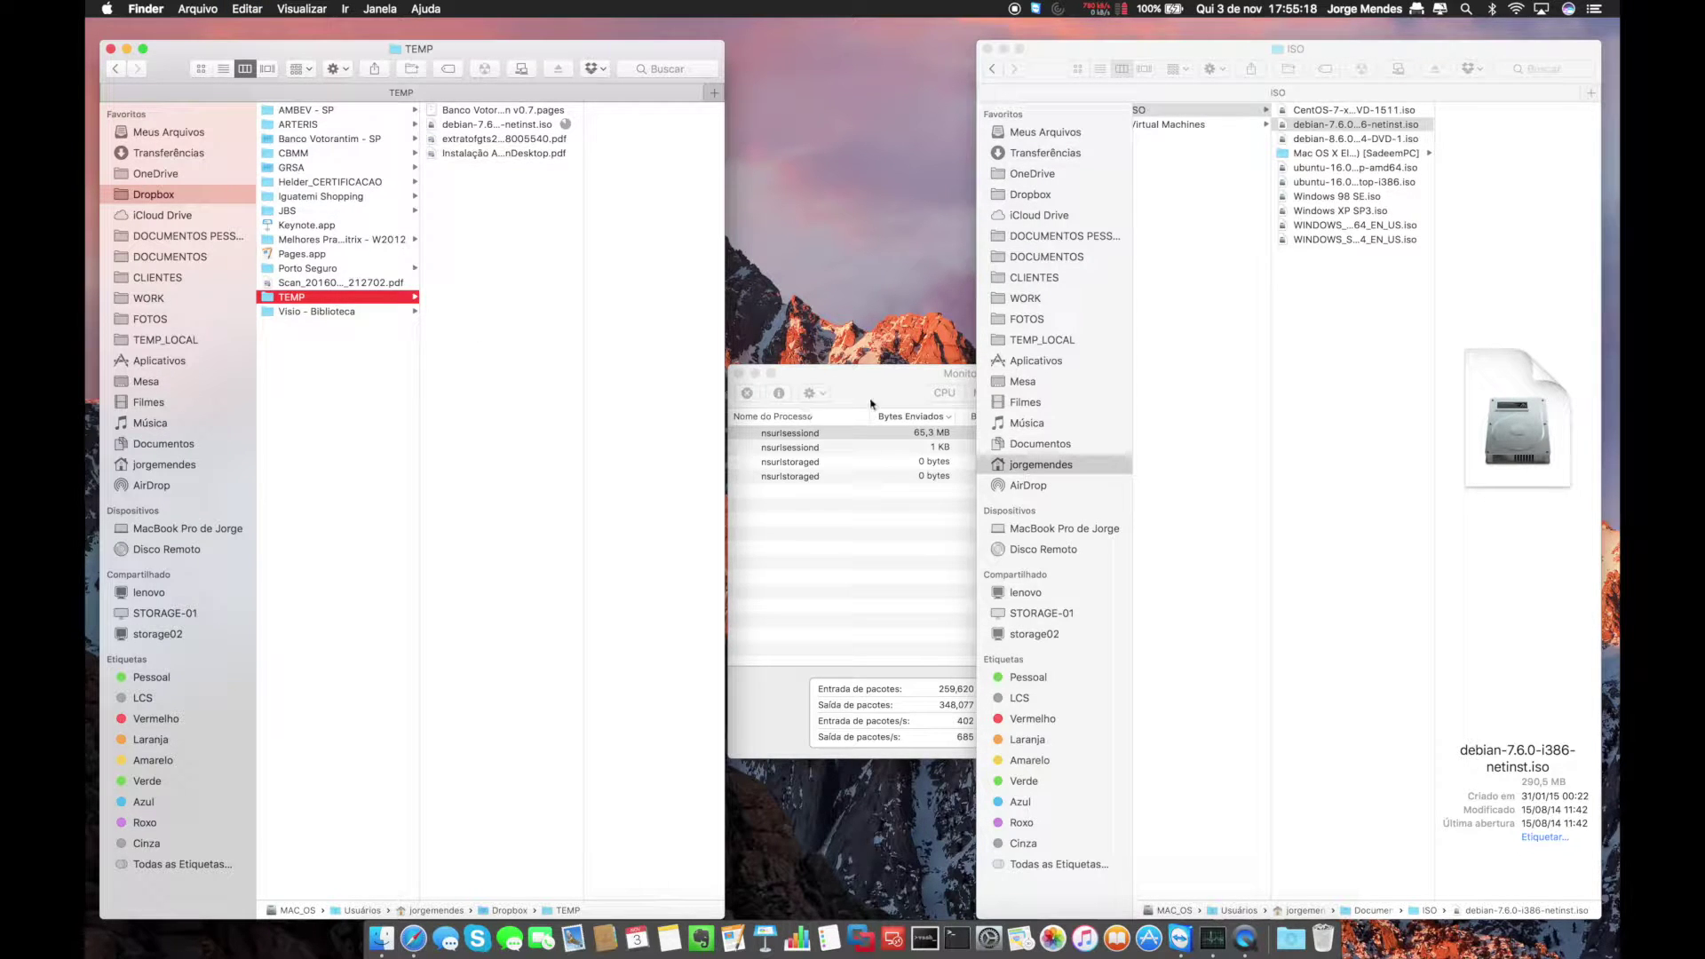
Clear the process filter in Activity Monitor and look through the network traffic of all processes.
{"action": "left_click", "coordinate": [902, 391]}
{"action": "left_click", "coordinate": [1352, 392]}
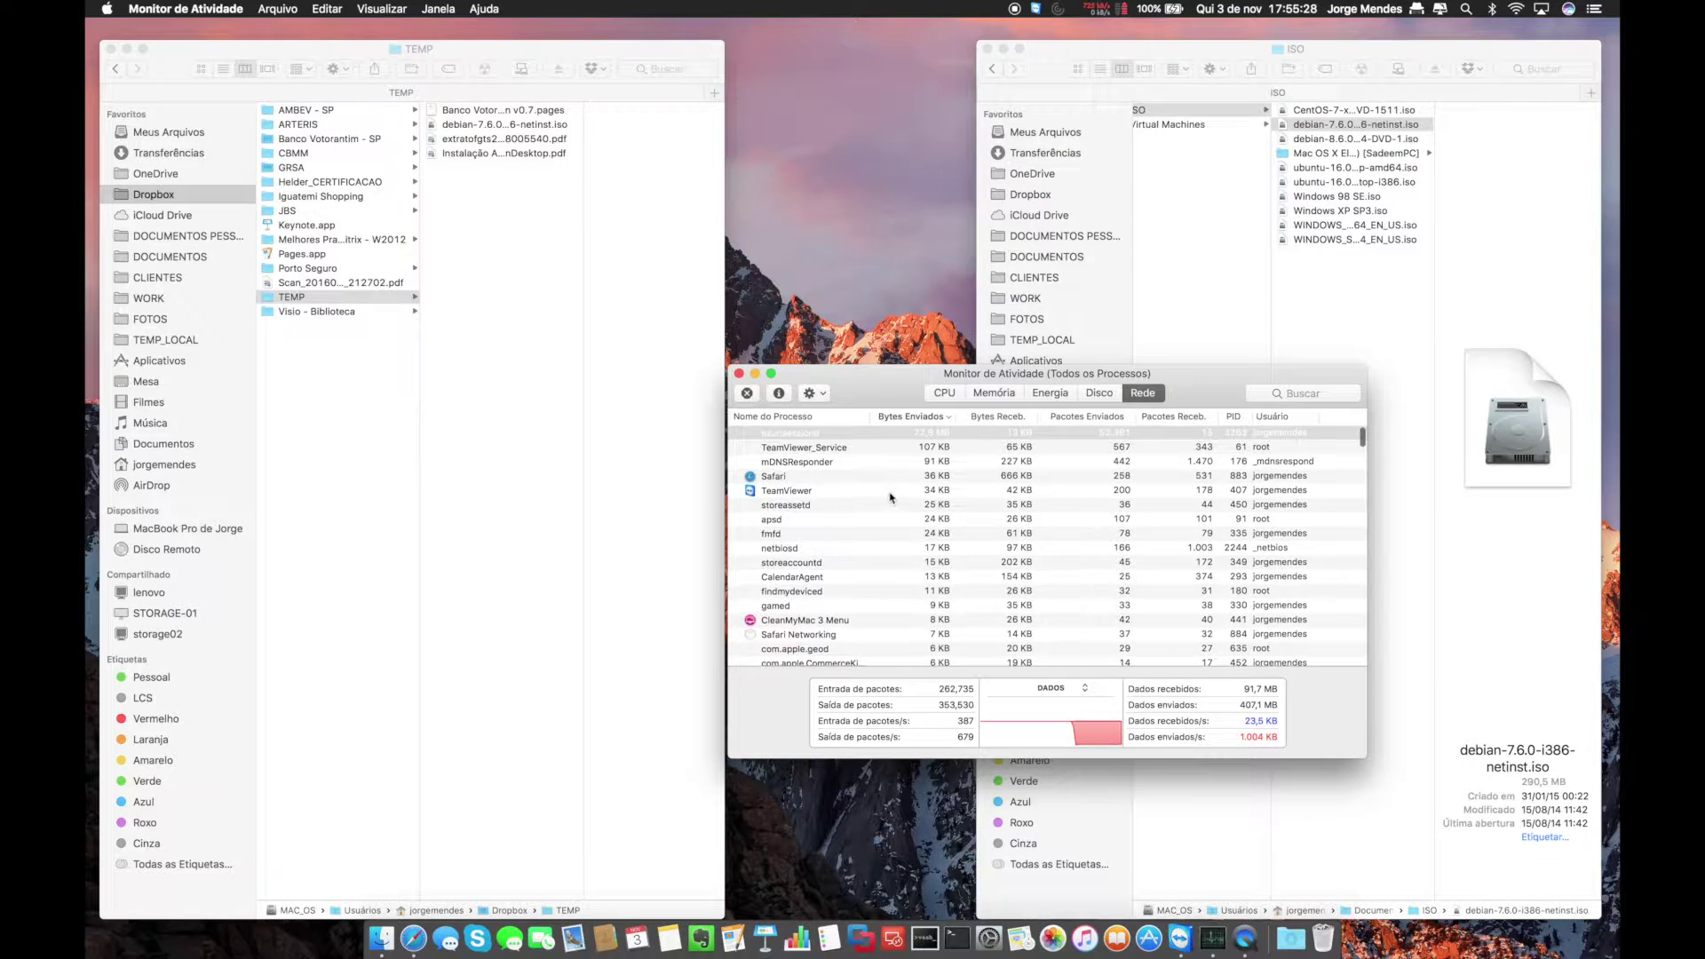
{"action": "left_click", "coordinate": [836, 506]}
{"action": "scroll", "coordinate": [813, 551], "scroll_direction": "down", "scroll_amount": 5}
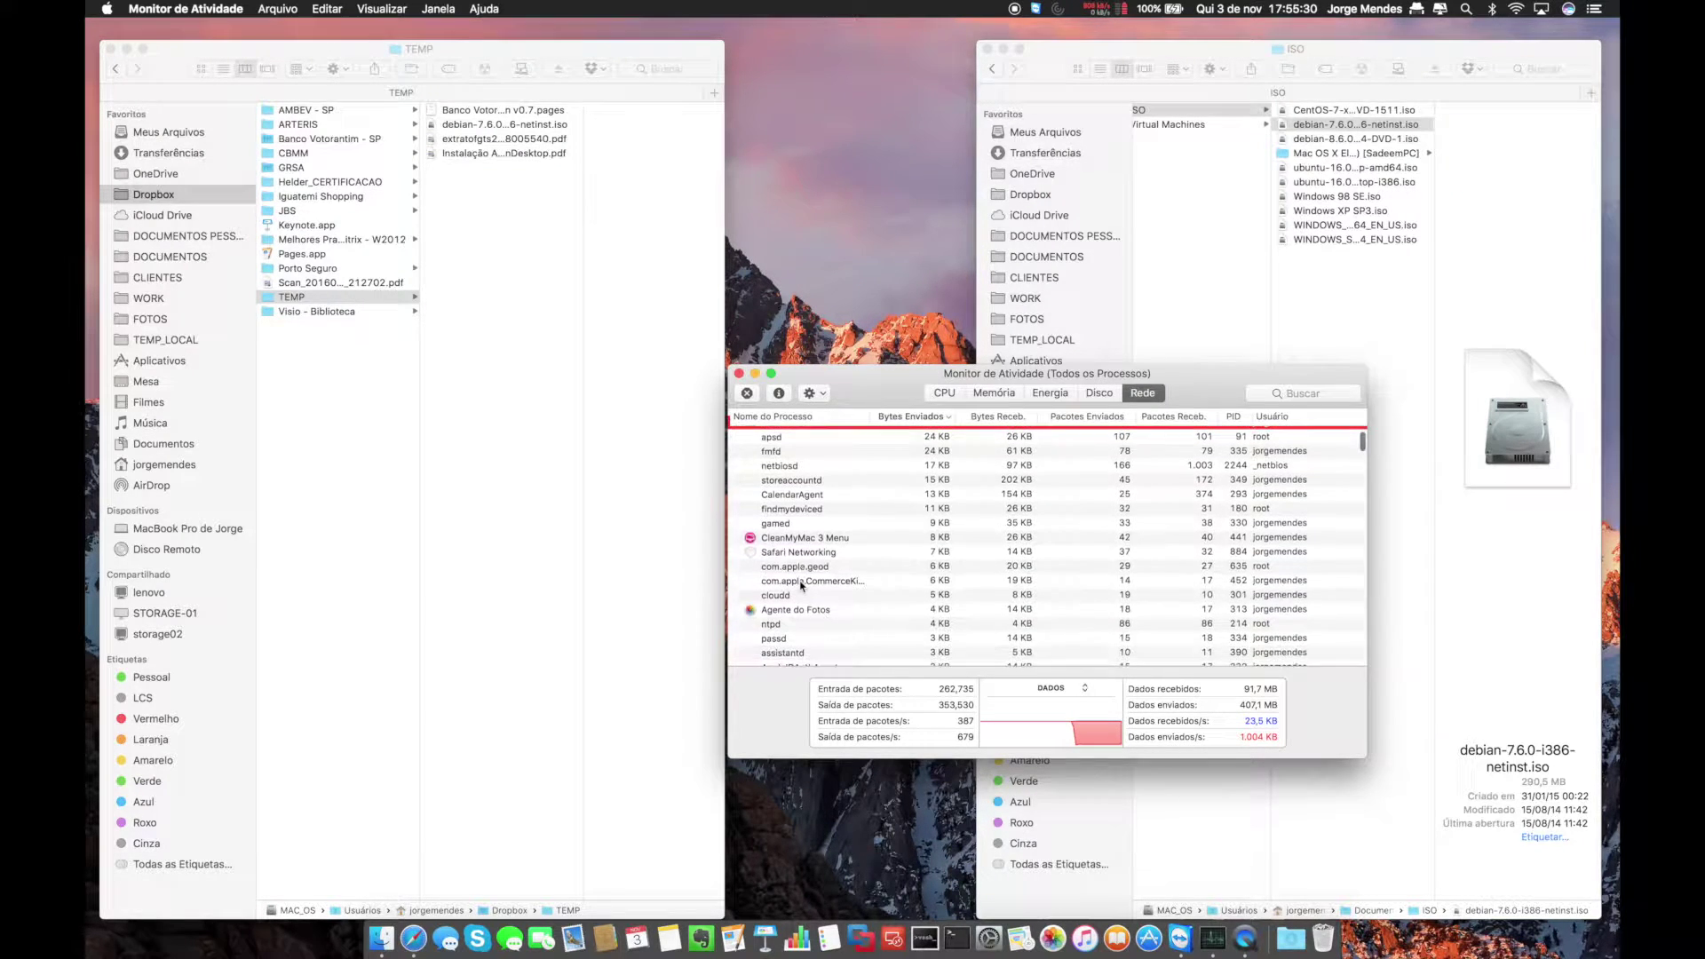
{"action": "scroll", "coordinate": [800, 585], "scroll_direction": "down", "scroll_amount": 5}
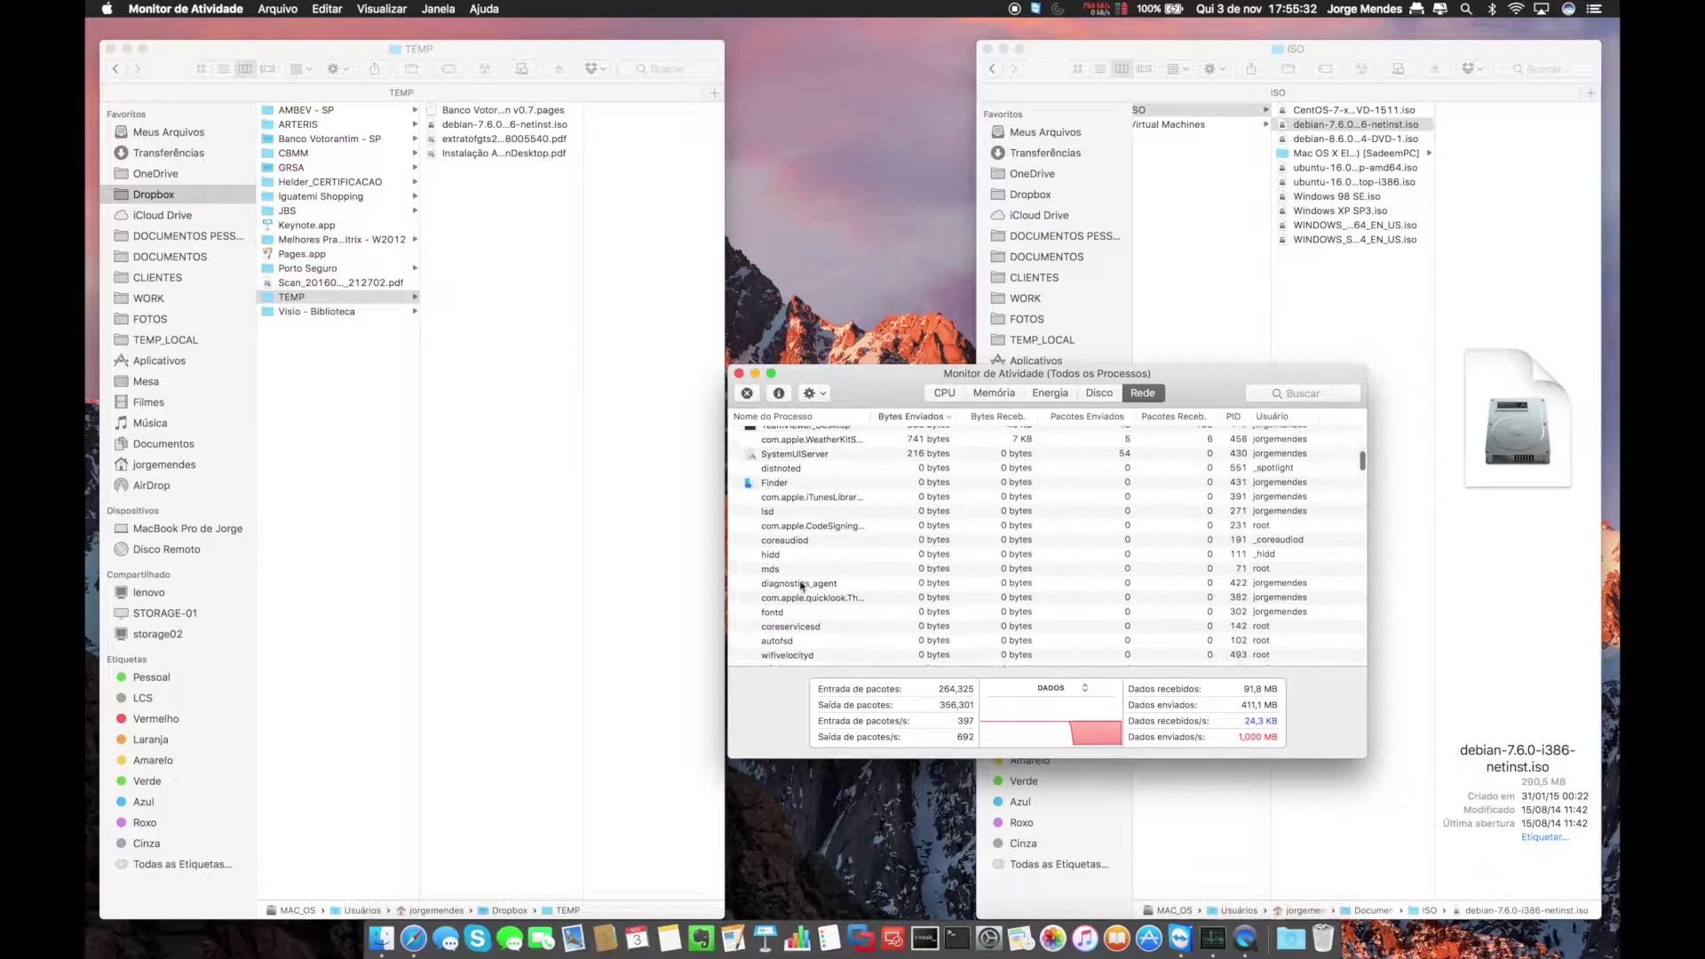
{"action": "scroll", "coordinate": [800, 584], "scroll_direction": "up", "scroll_amount": 5}
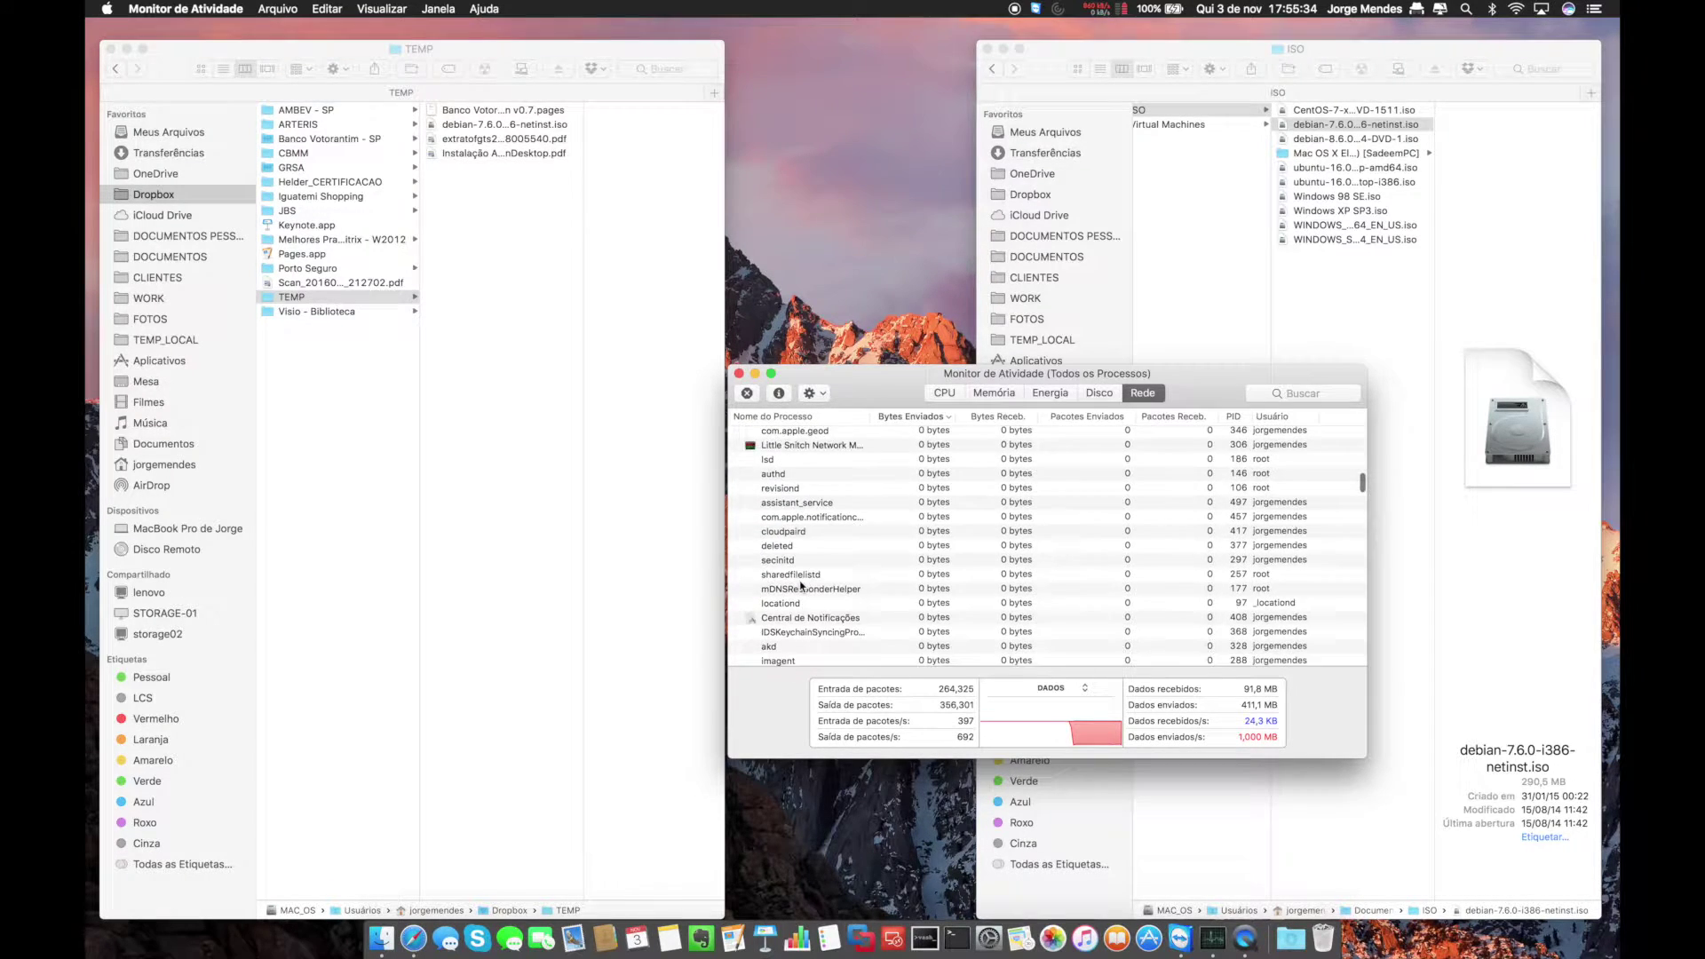
{"action": "scroll", "coordinate": [800, 584], "scroll_direction": "up", "scroll_amount": 5}
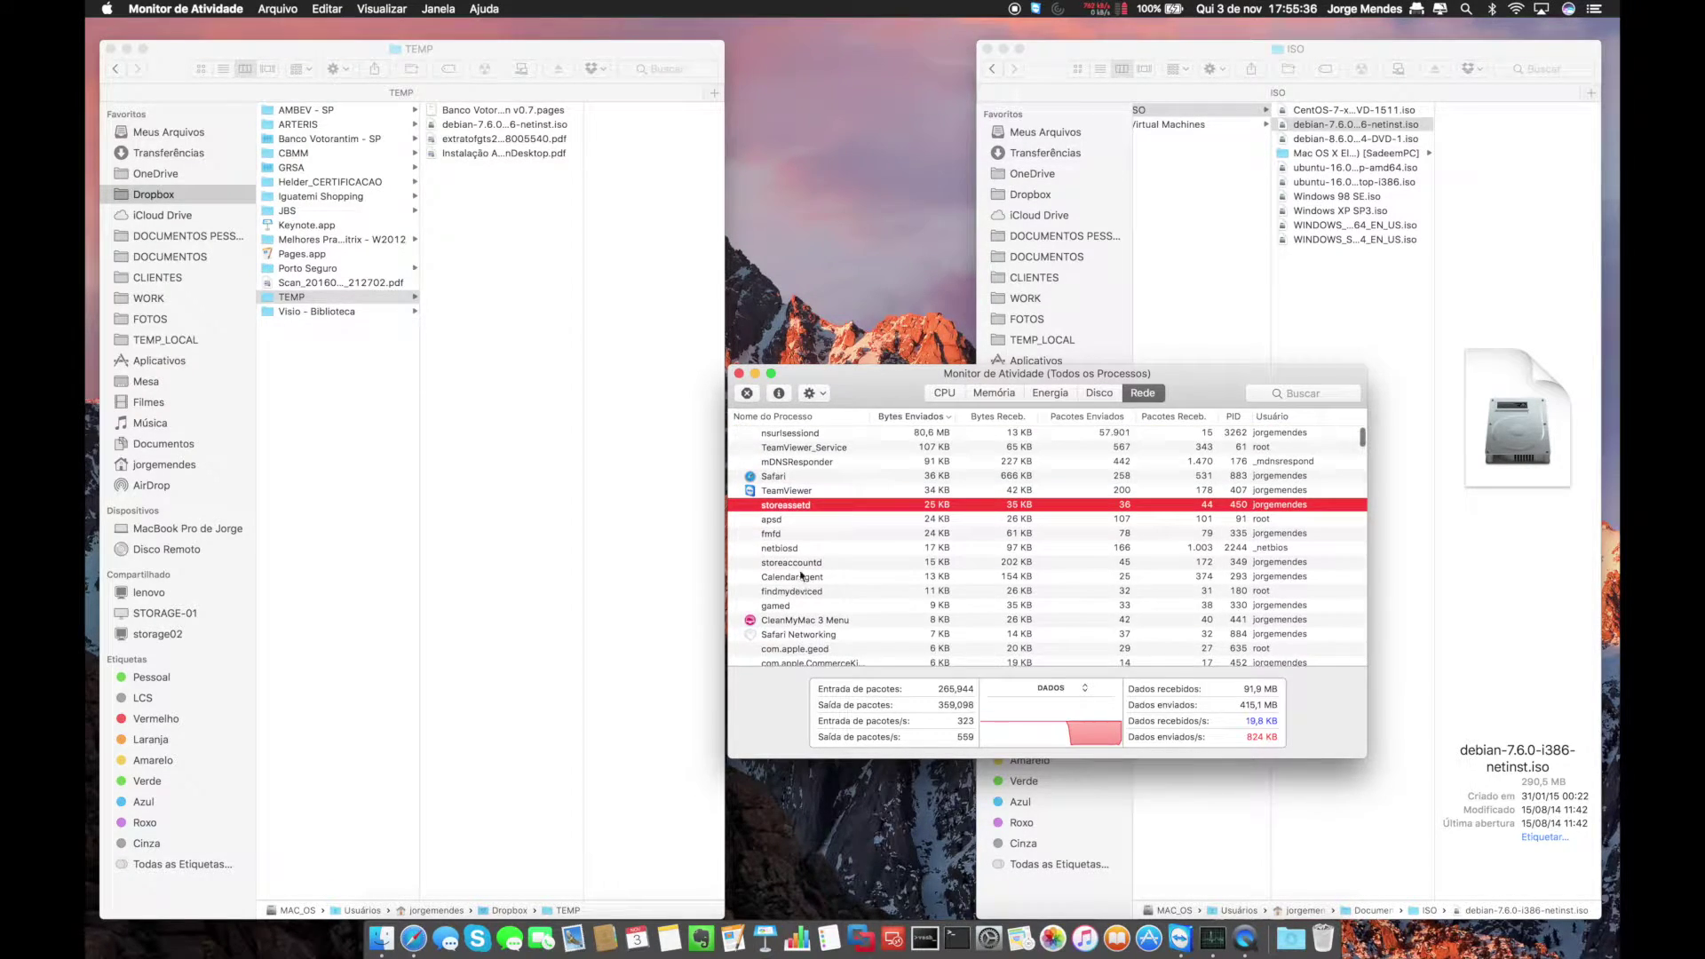
Open the Little Snitch Network Monitor to check the active connections, then close it.
{"action": "left_click", "coordinate": [1124, 10]}
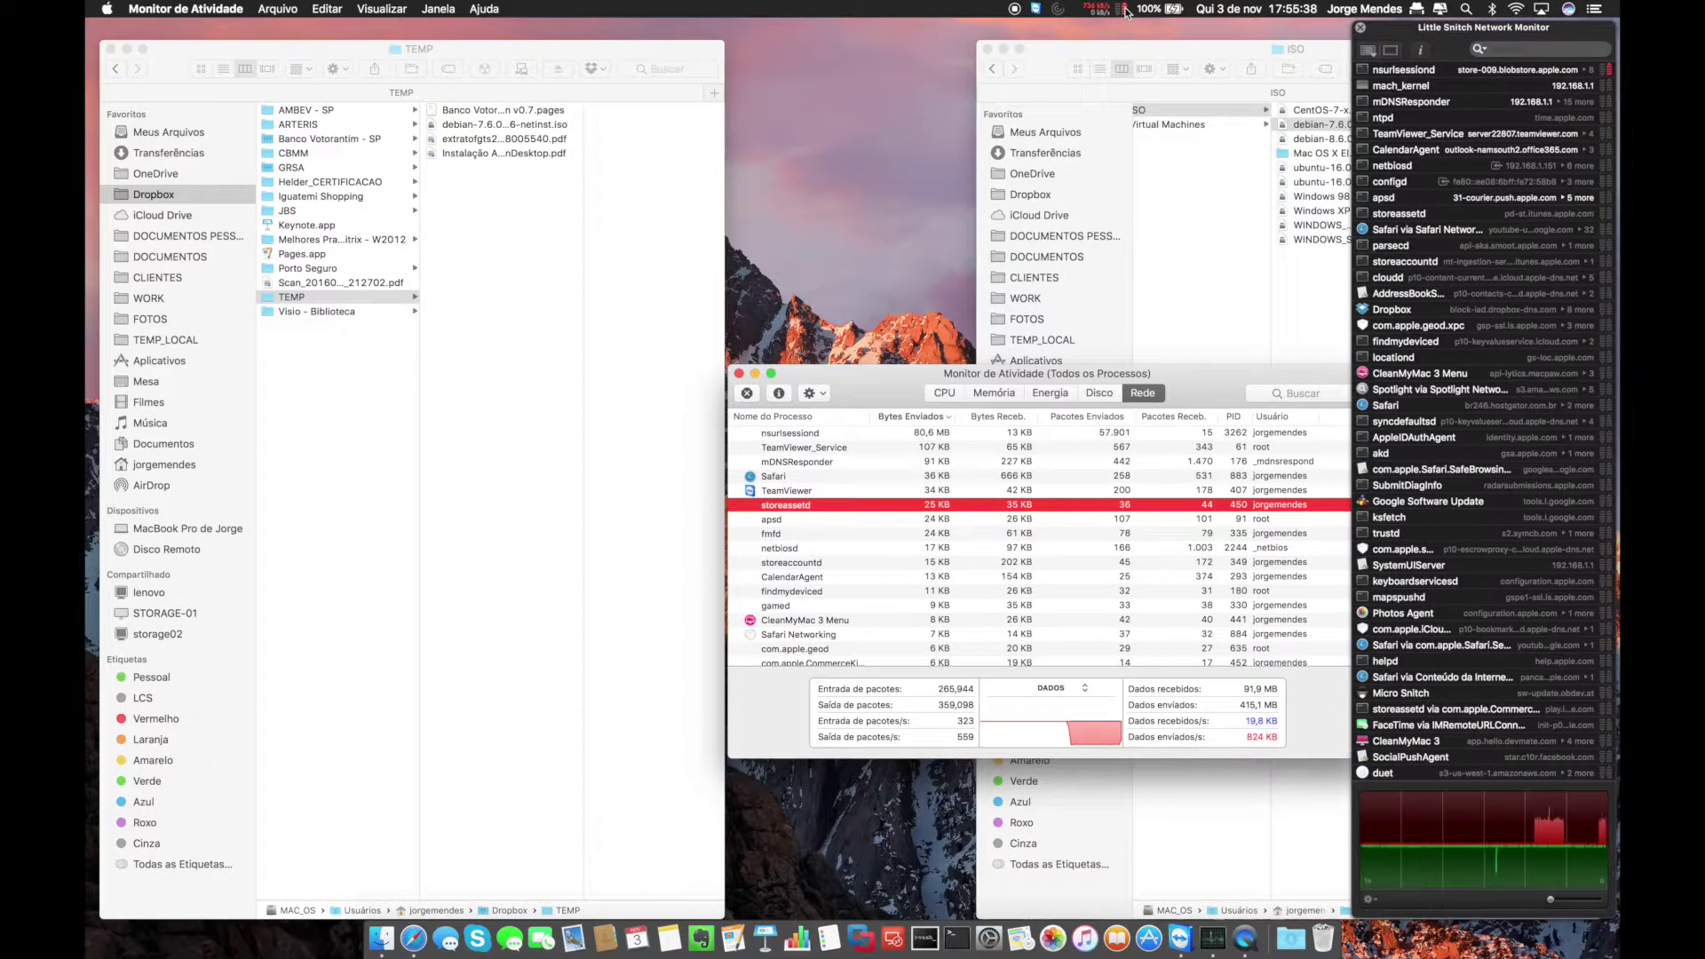
{"action": "left_click", "coordinate": [1360, 27]}
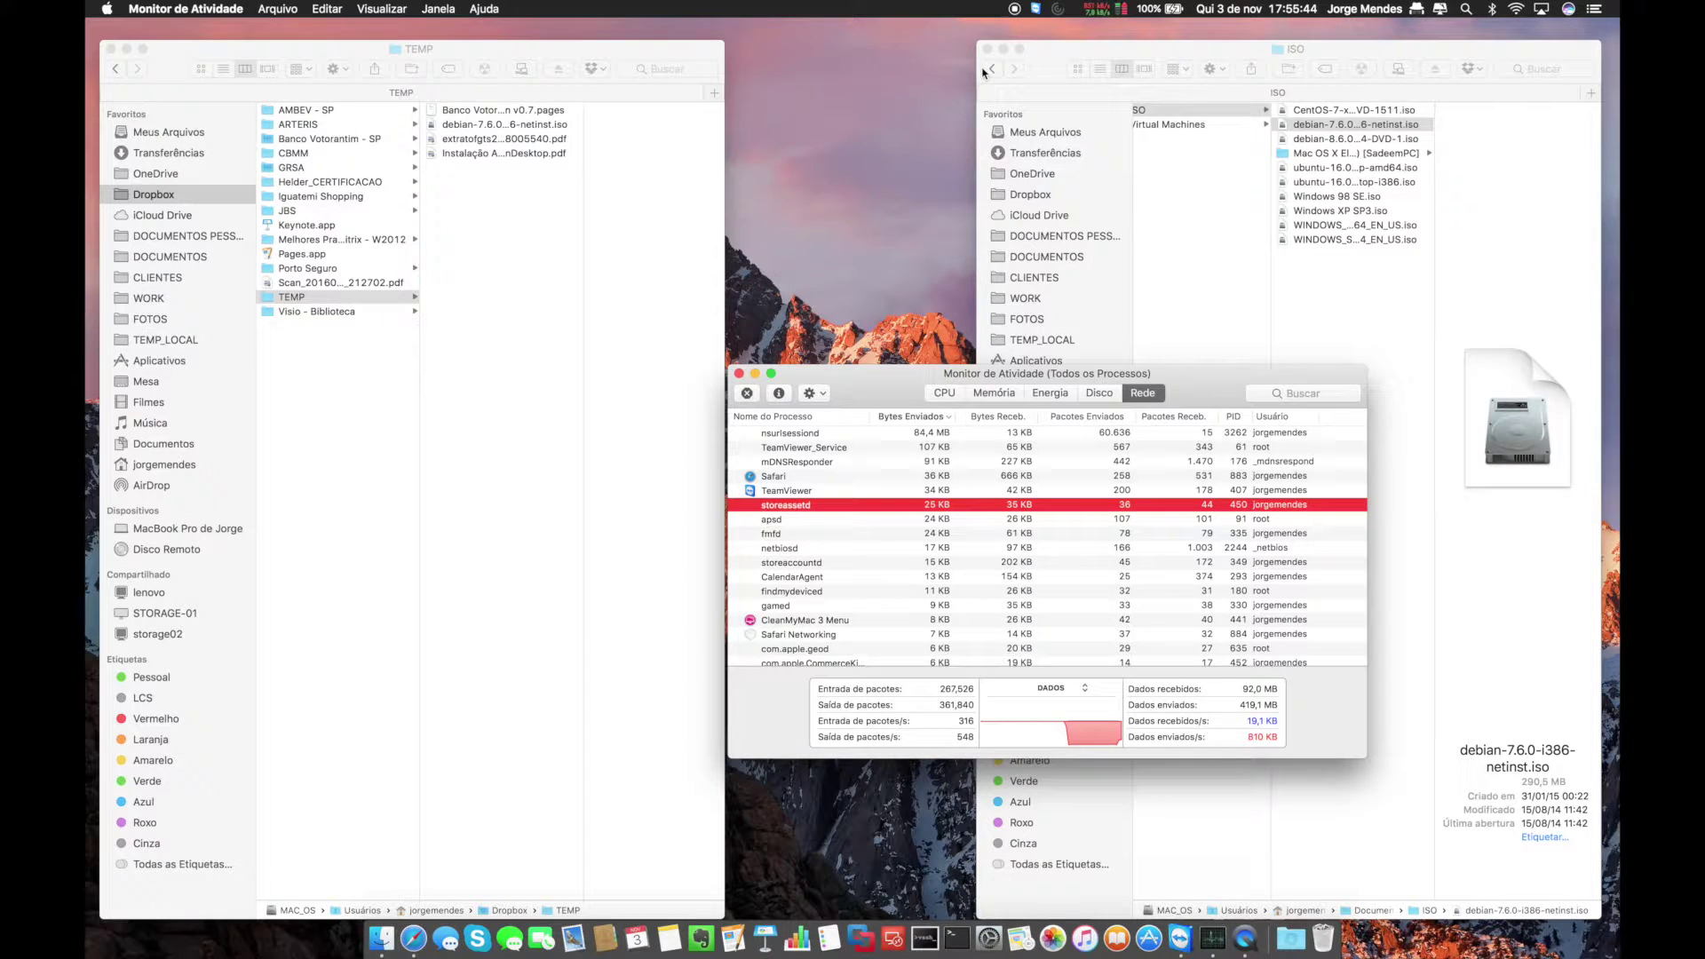
Find Dropbox through the system search and launch it.
{"action": "key", "text": "super+space"}
{"action": "type", "text": "dropbox"}
{"action": "key", "text": "Return"}
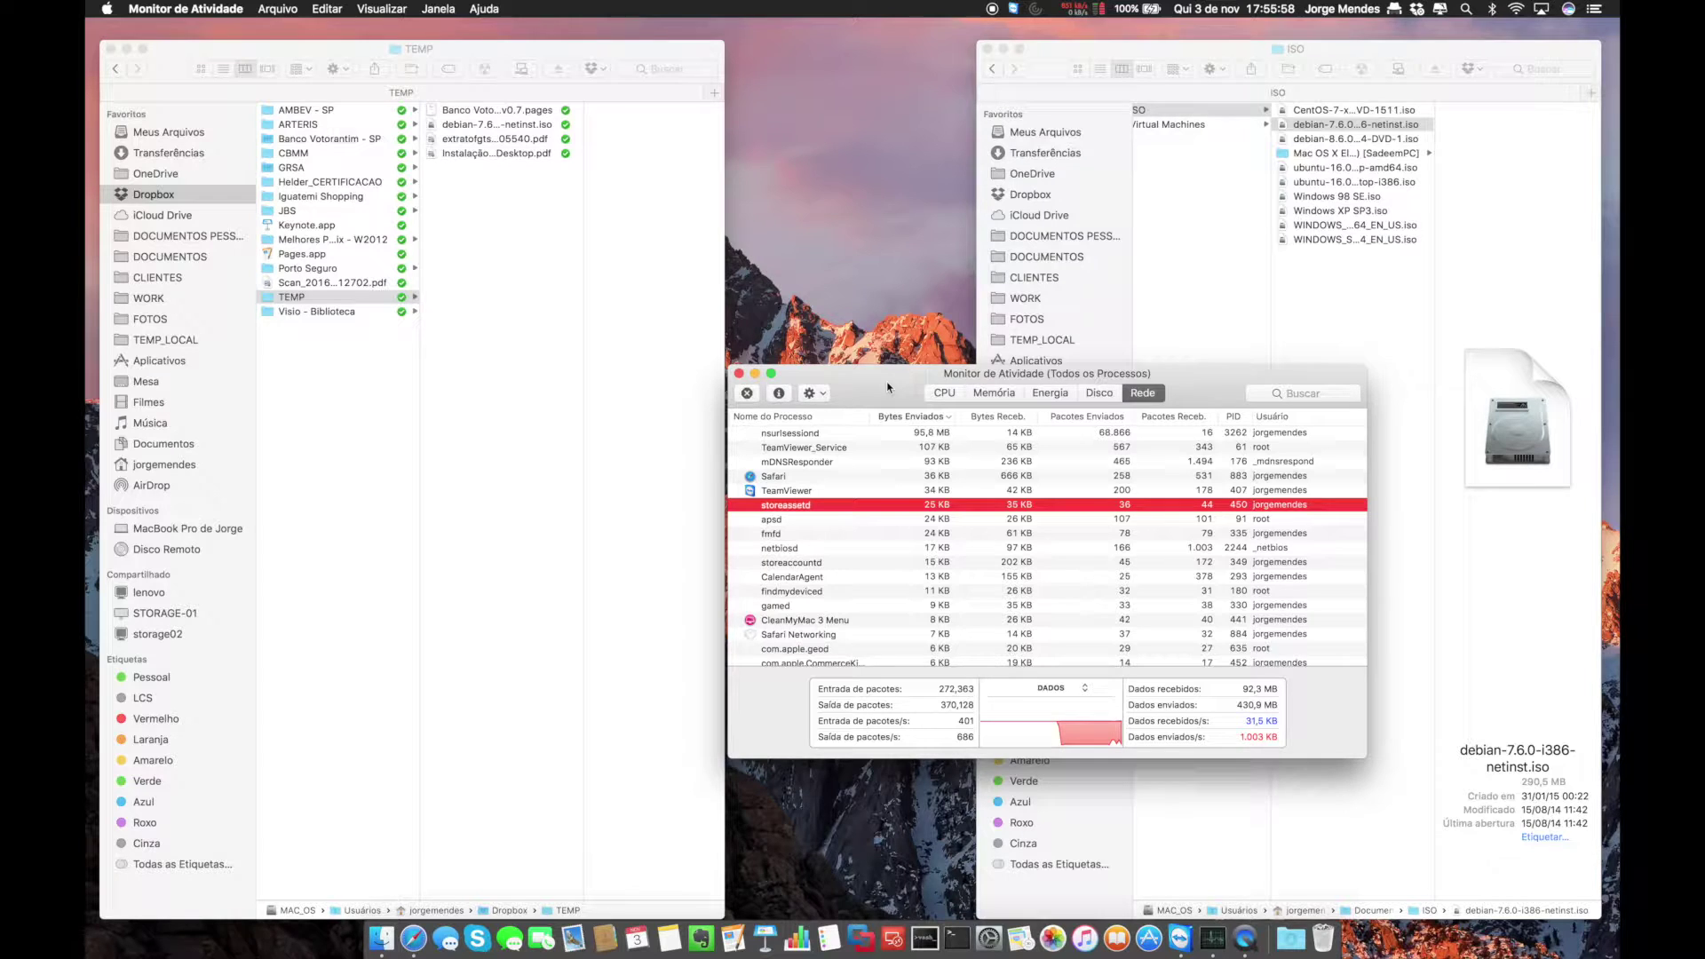
{"action": "left_click", "coordinate": [781, 433]}
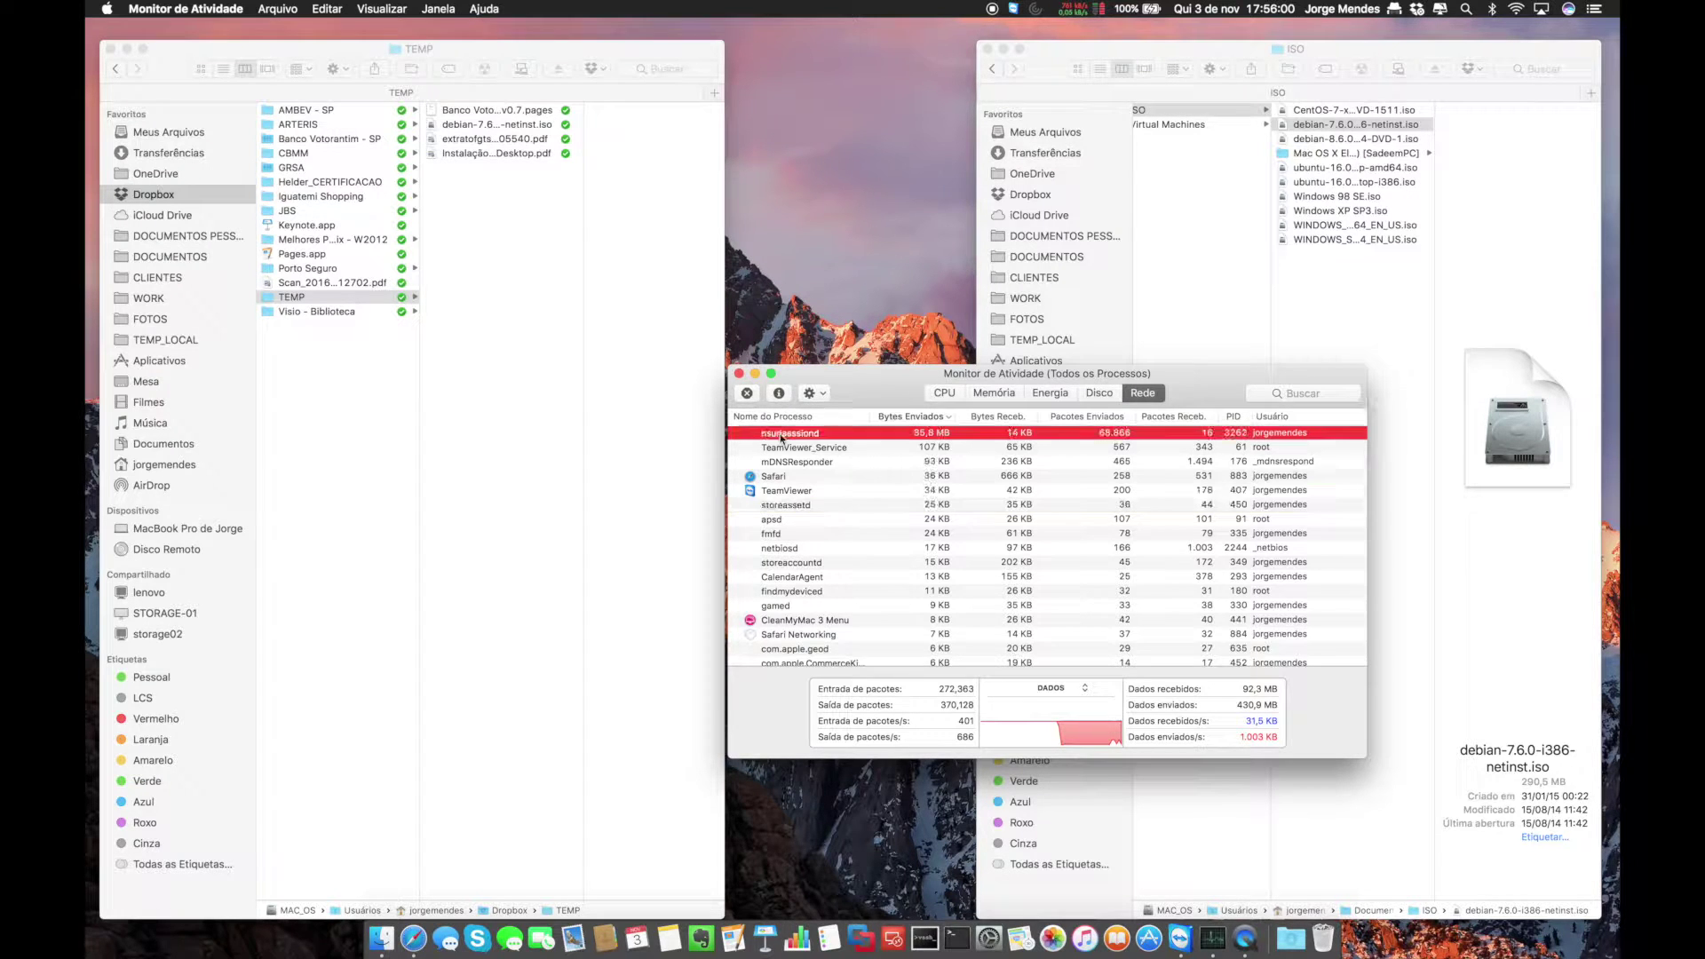
{"action": "left_click", "coordinate": [748, 396]}
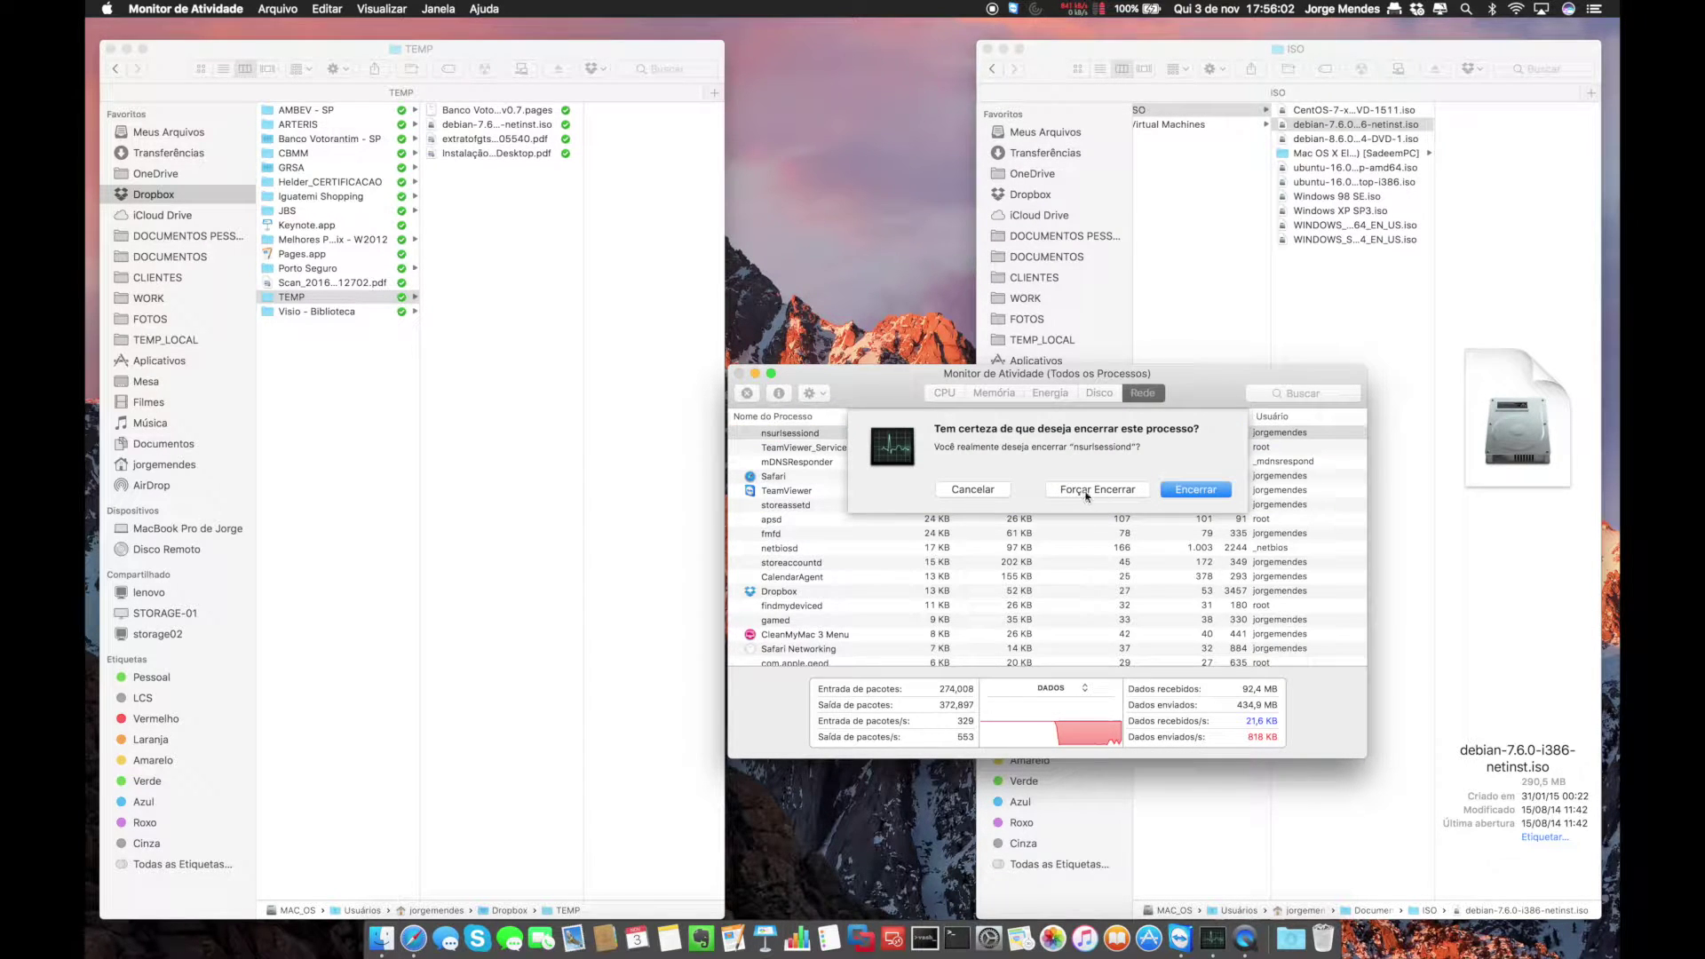
{"action": "left_click", "coordinate": [983, 497]}
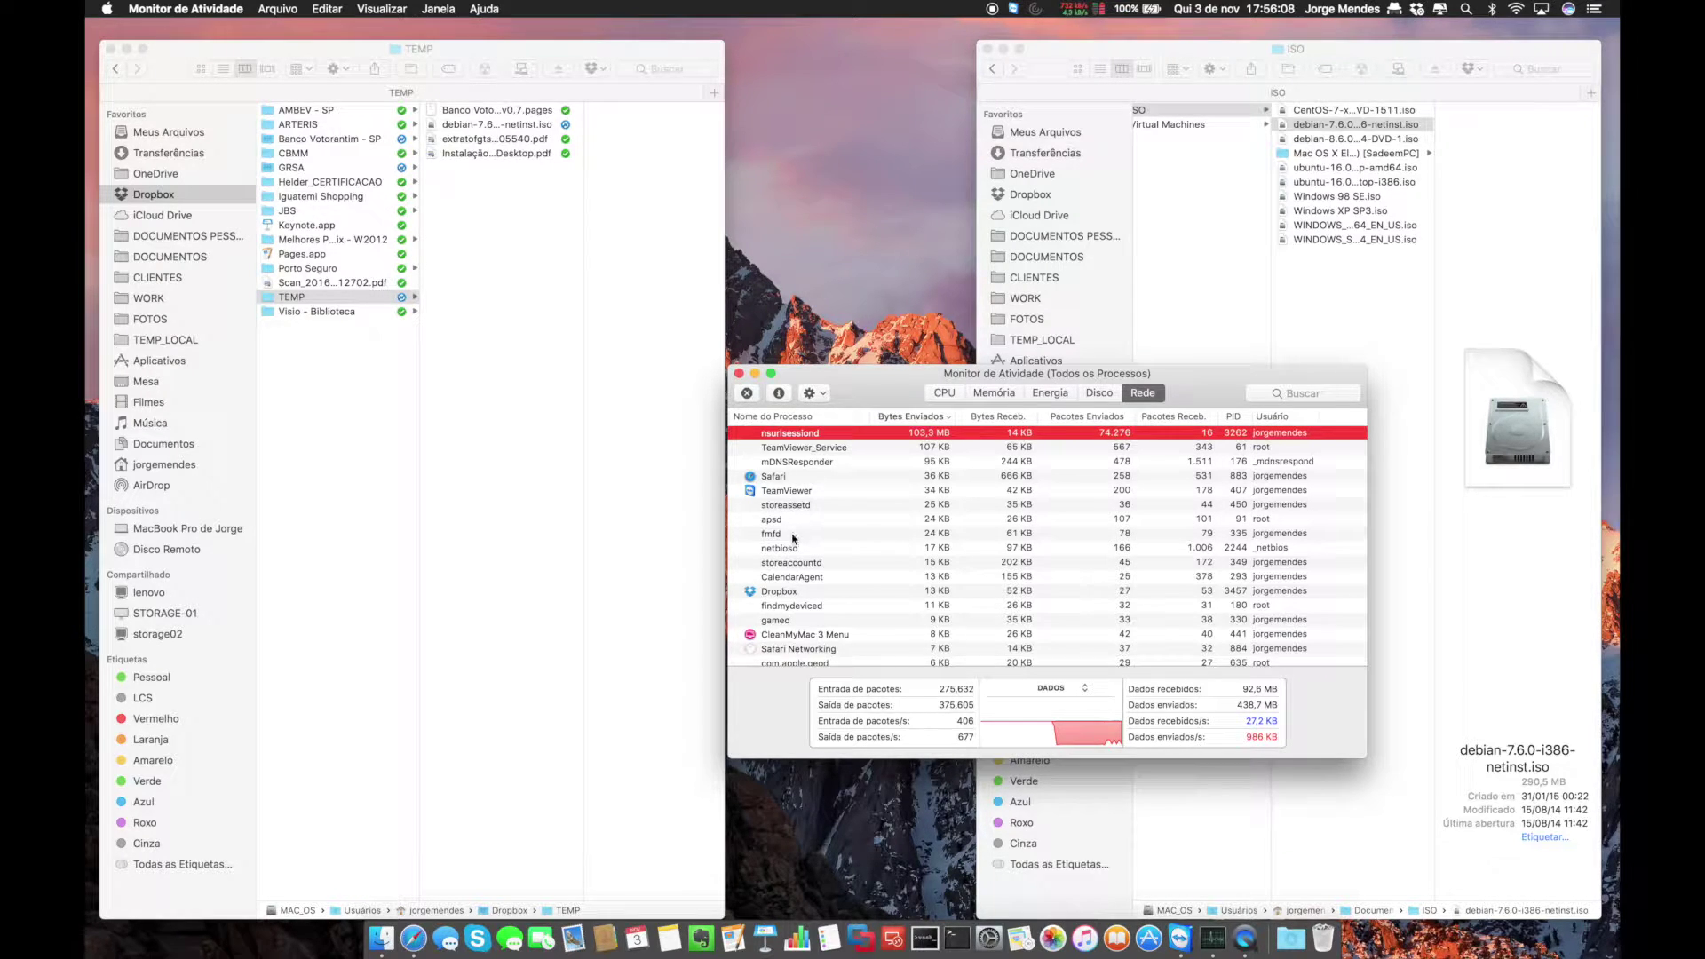
Highlight the Dropbox process in the network traffic list and delete debian-7.6.0-i386-netinst.iso from the TEMP folder of Dropbox.
{"action": "left_click", "coordinate": [789, 593]}
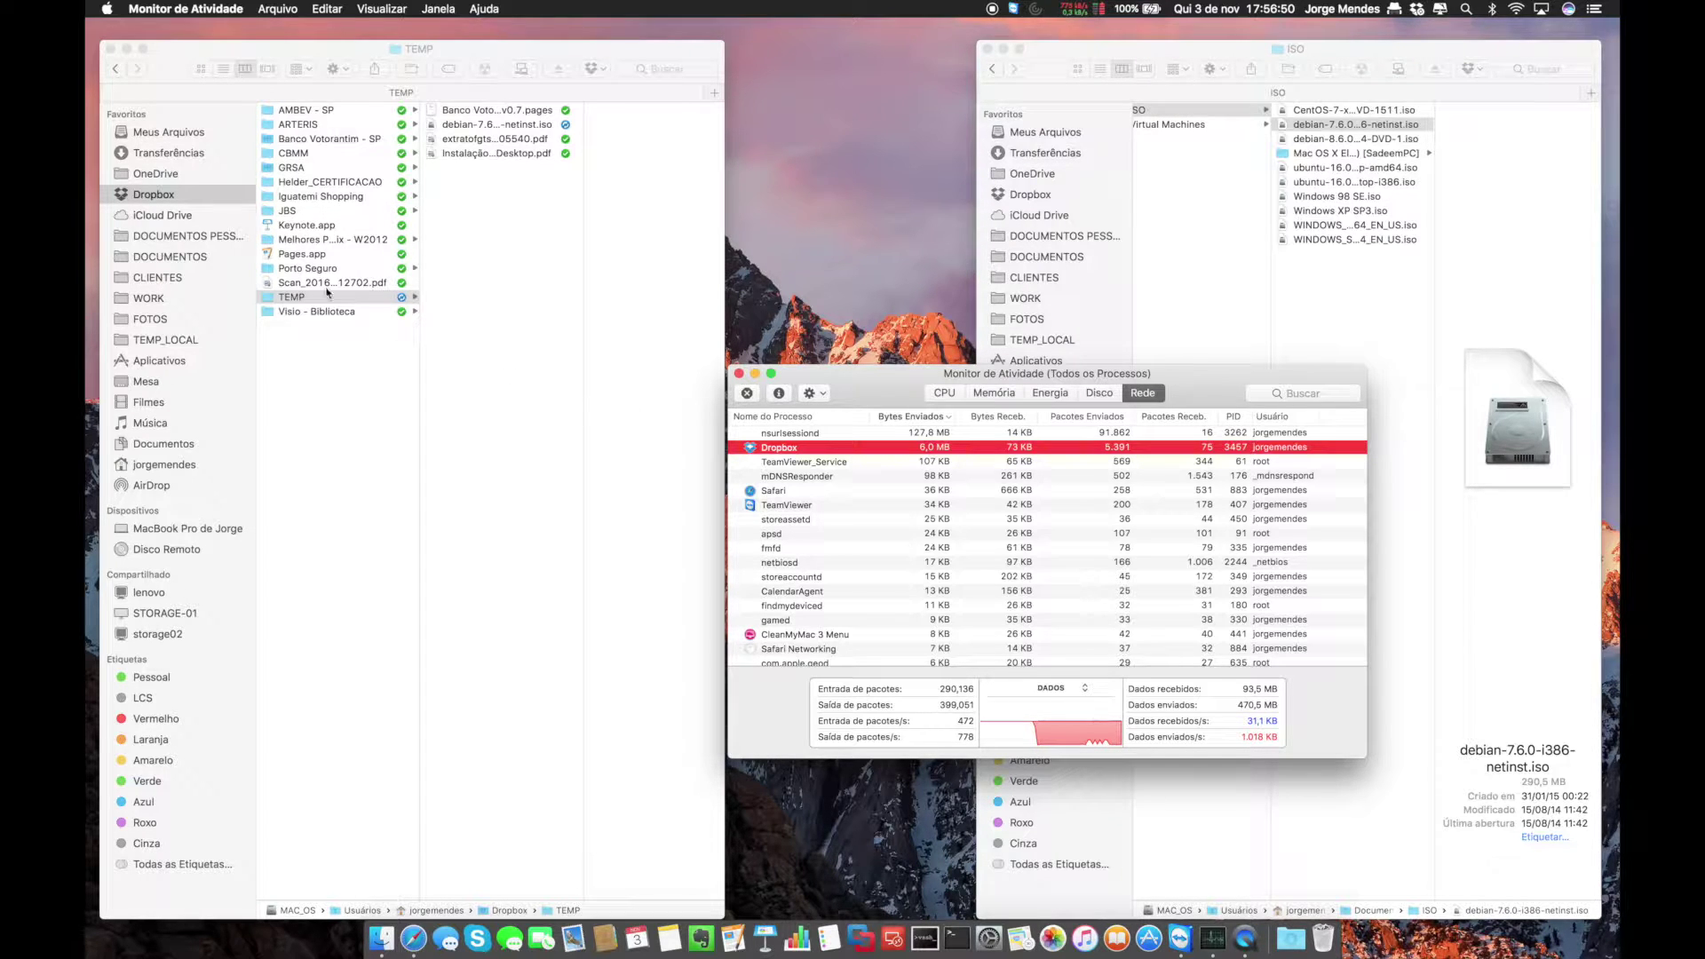
{"action": "left_click", "coordinate": [537, 125]}
{"action": "left_click", "coordinate": [529, 124]}
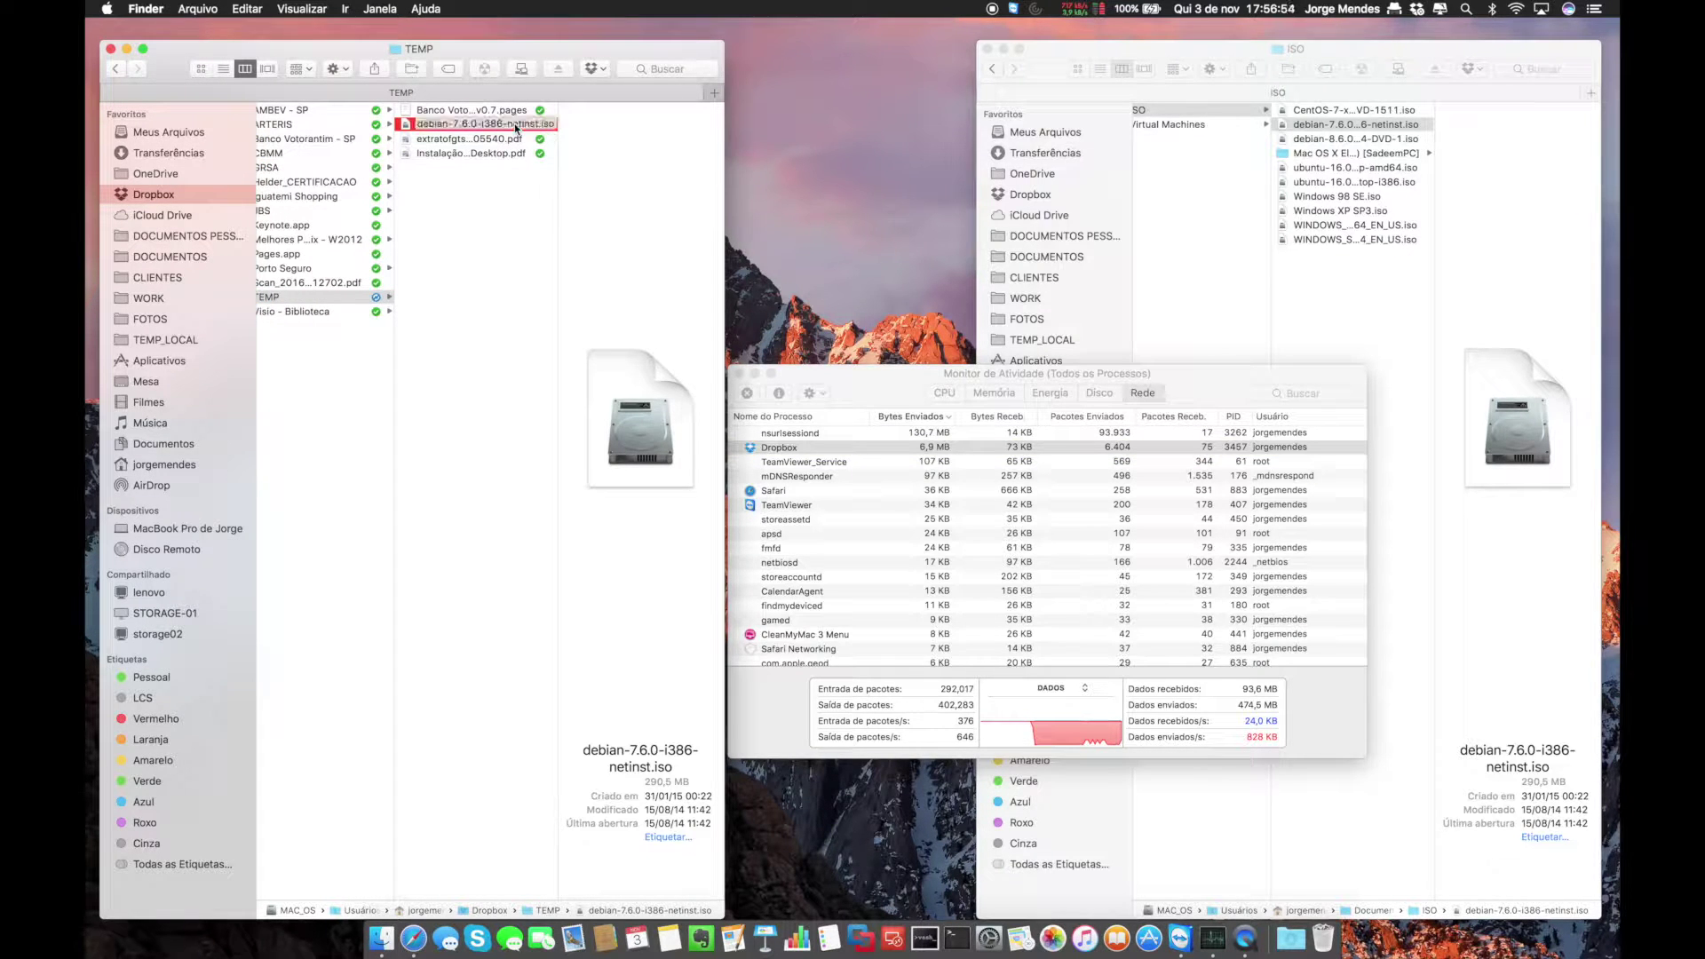
{"action": "key", "text": "super+BackSpace"}
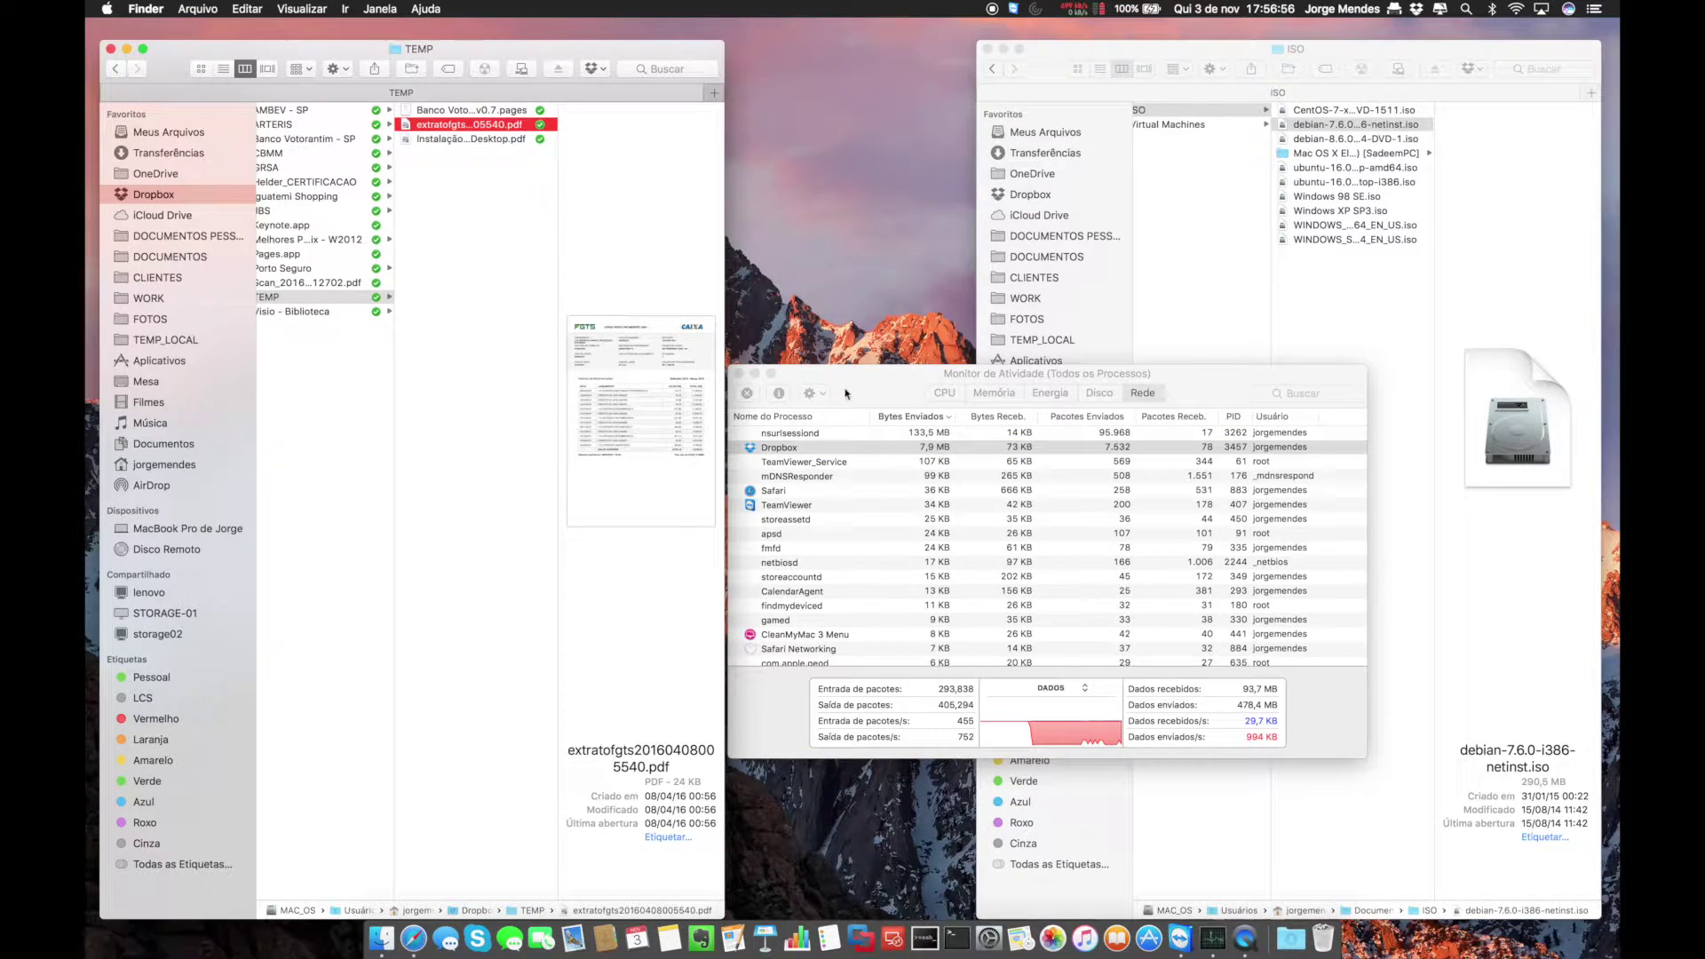
{"action": "left_click", "coordinate": [476, 143]}
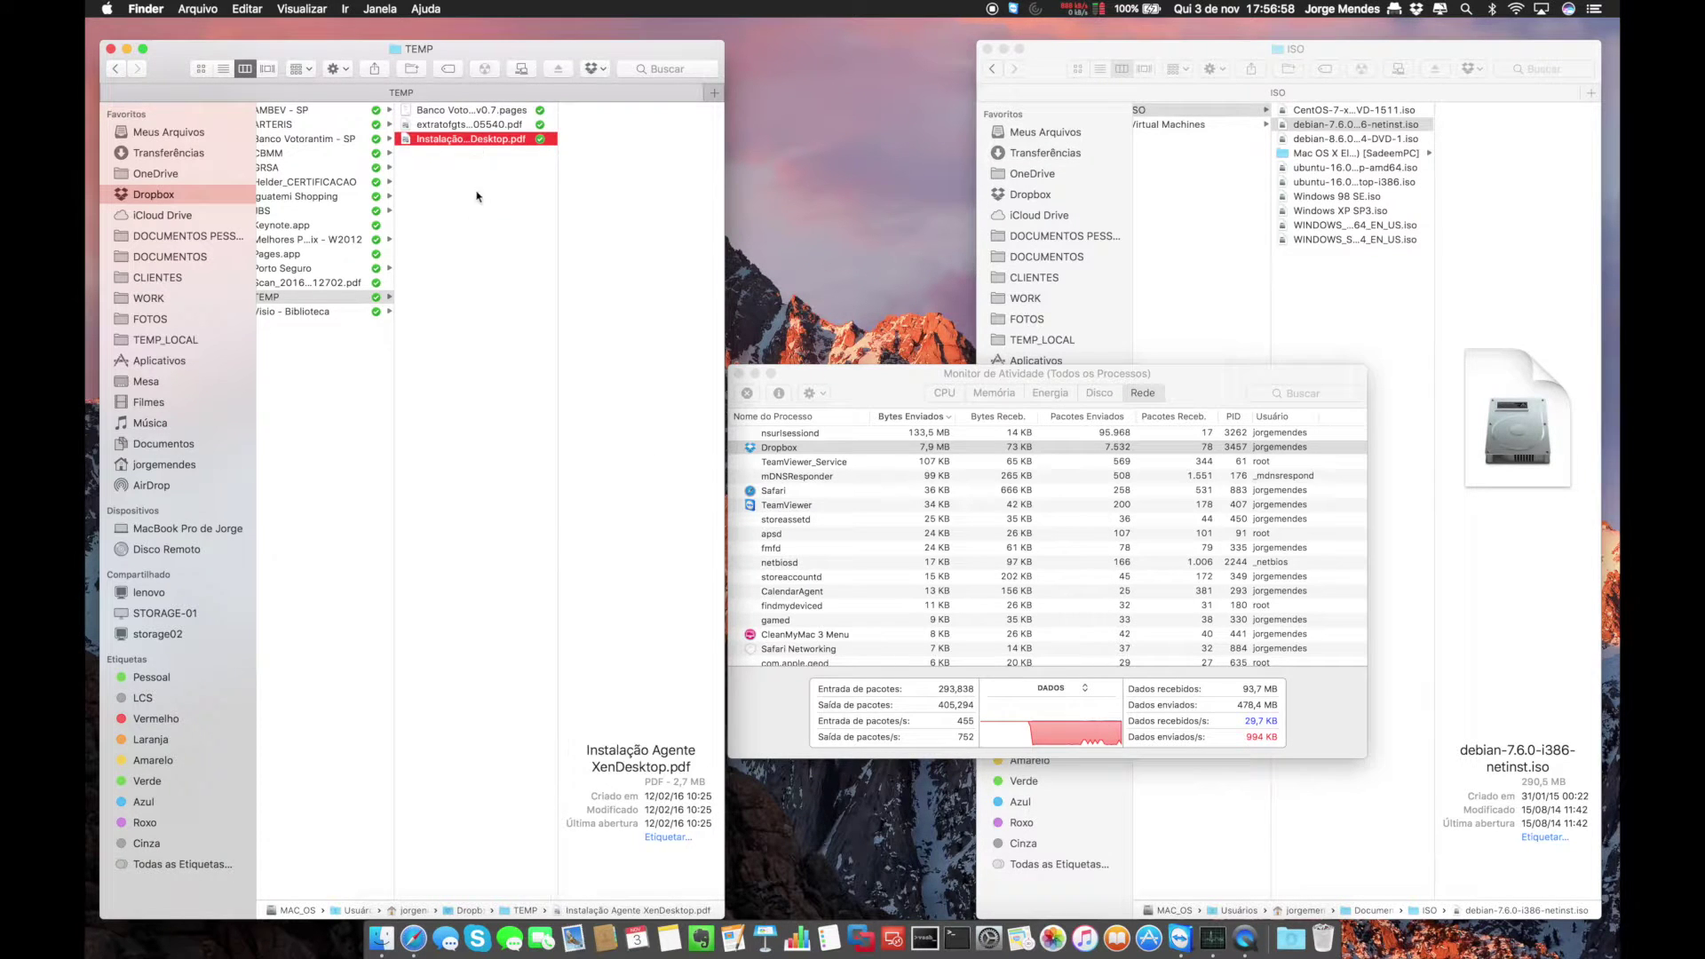
{"action": "left_click", "coordinate": [470, 230]}
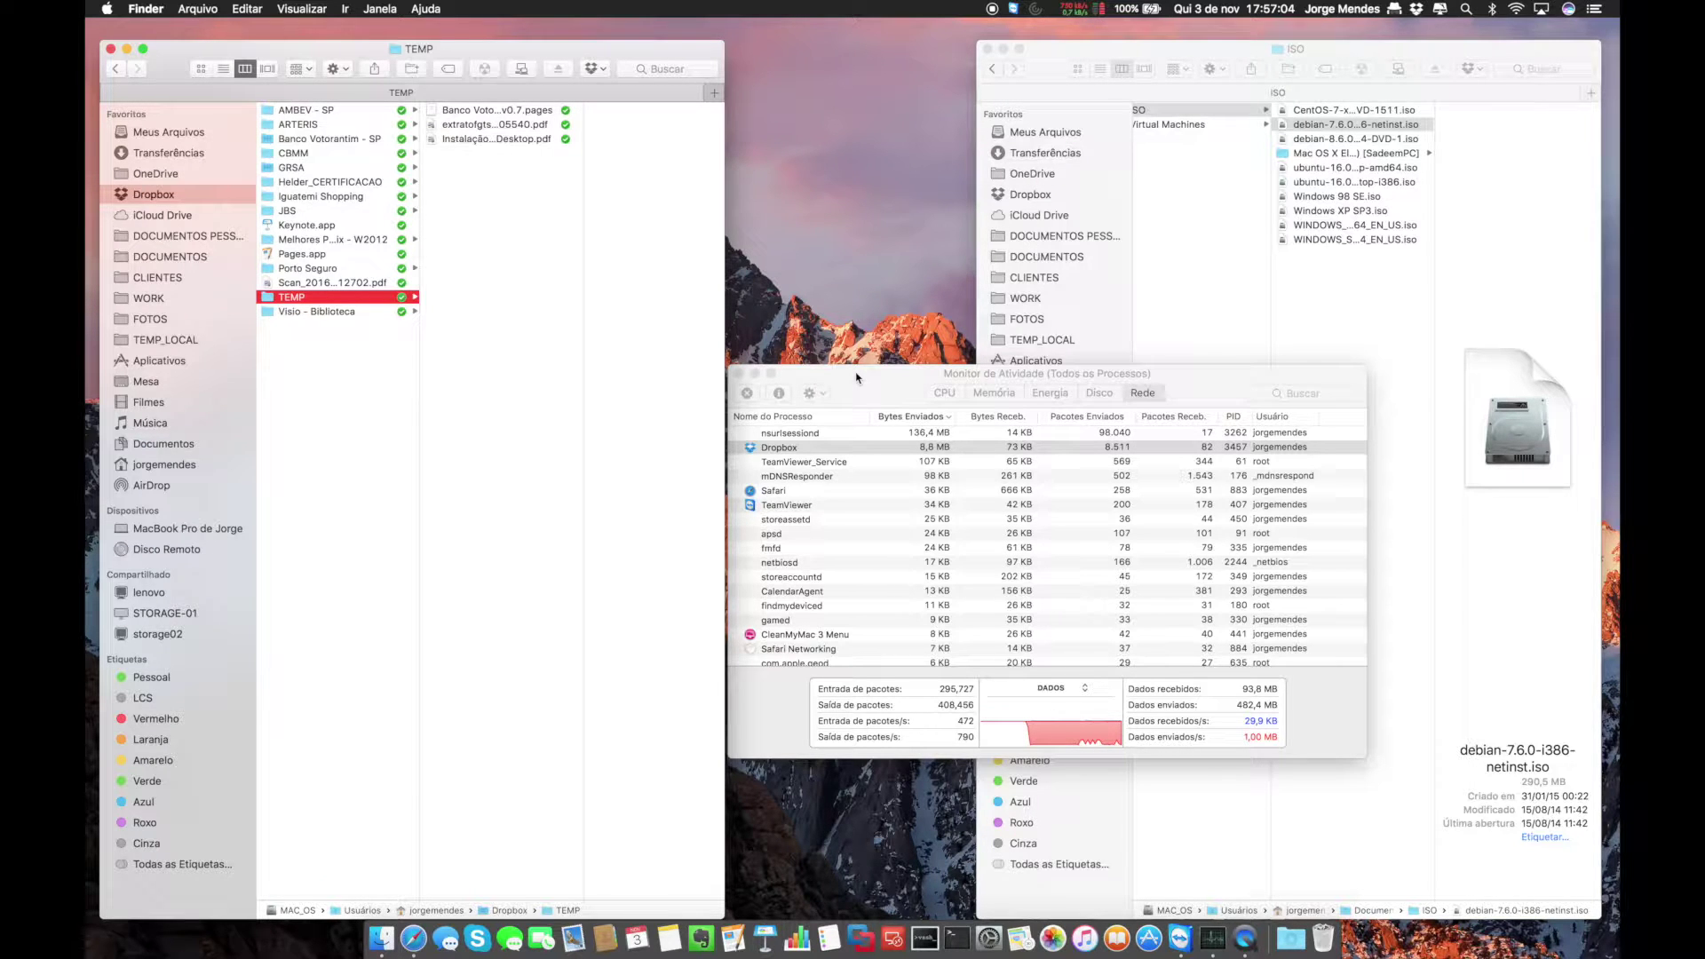
Show the Little Snitch Network Monitor beside Activity Monitor and check the Dropbox connections in it.
{"action": "left_click", "coordinate": [888, 456]}
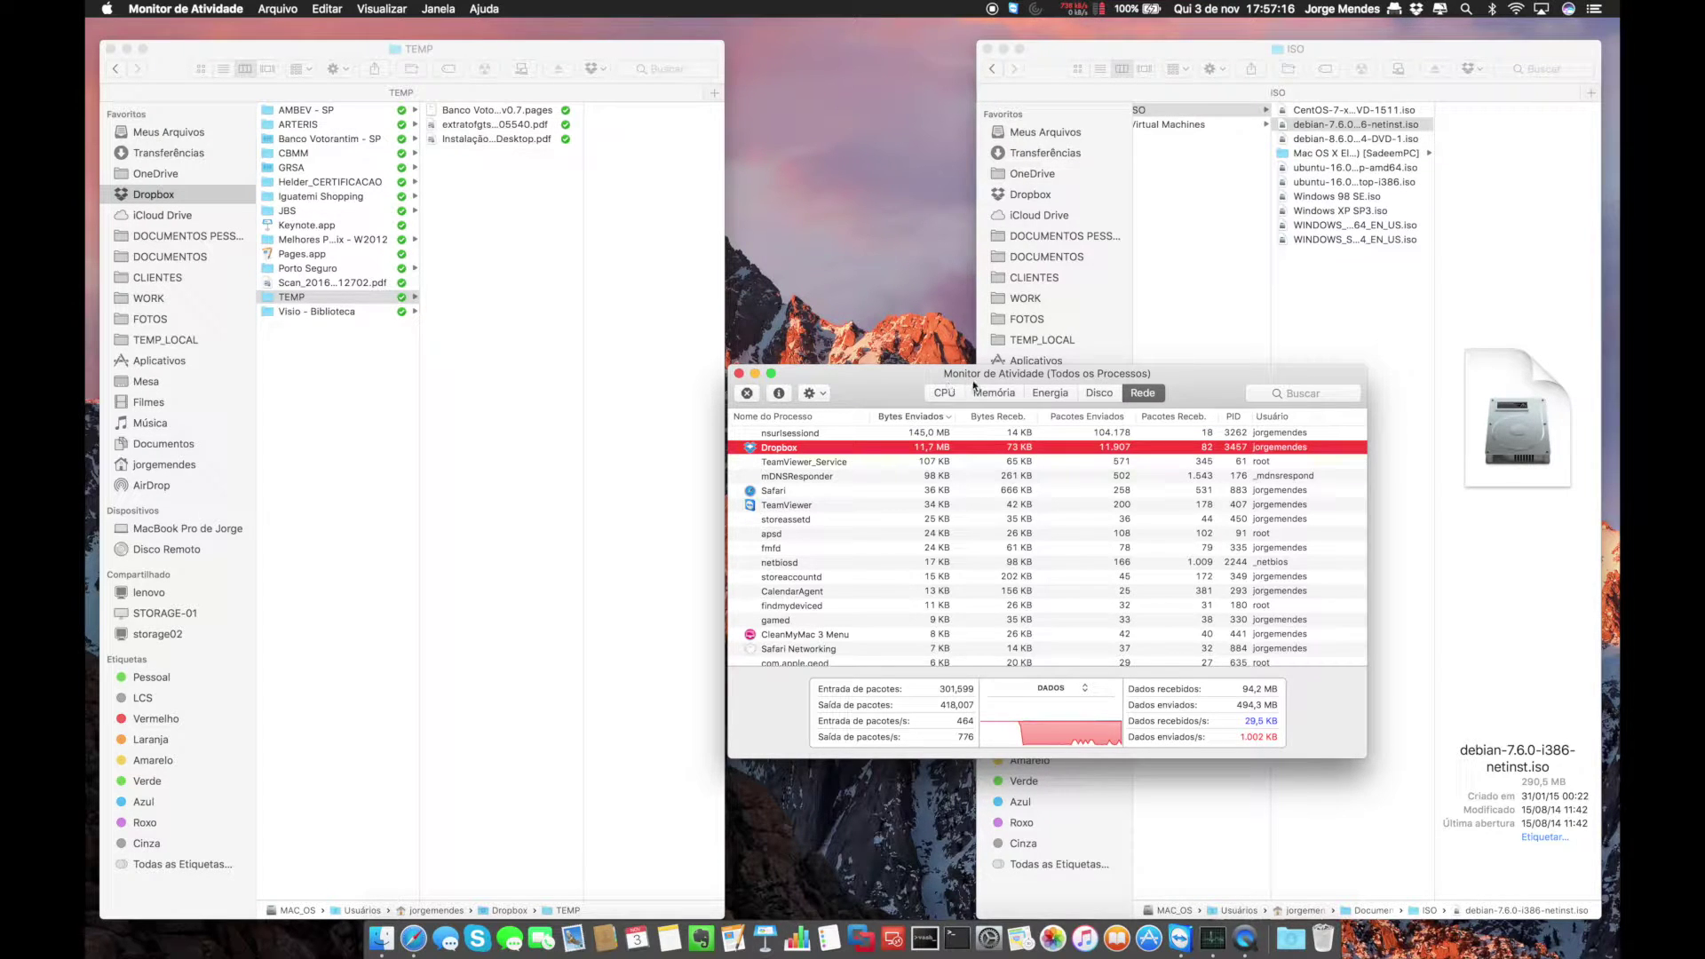
{"action": "left_click", "coordinate": [1083, 15]}
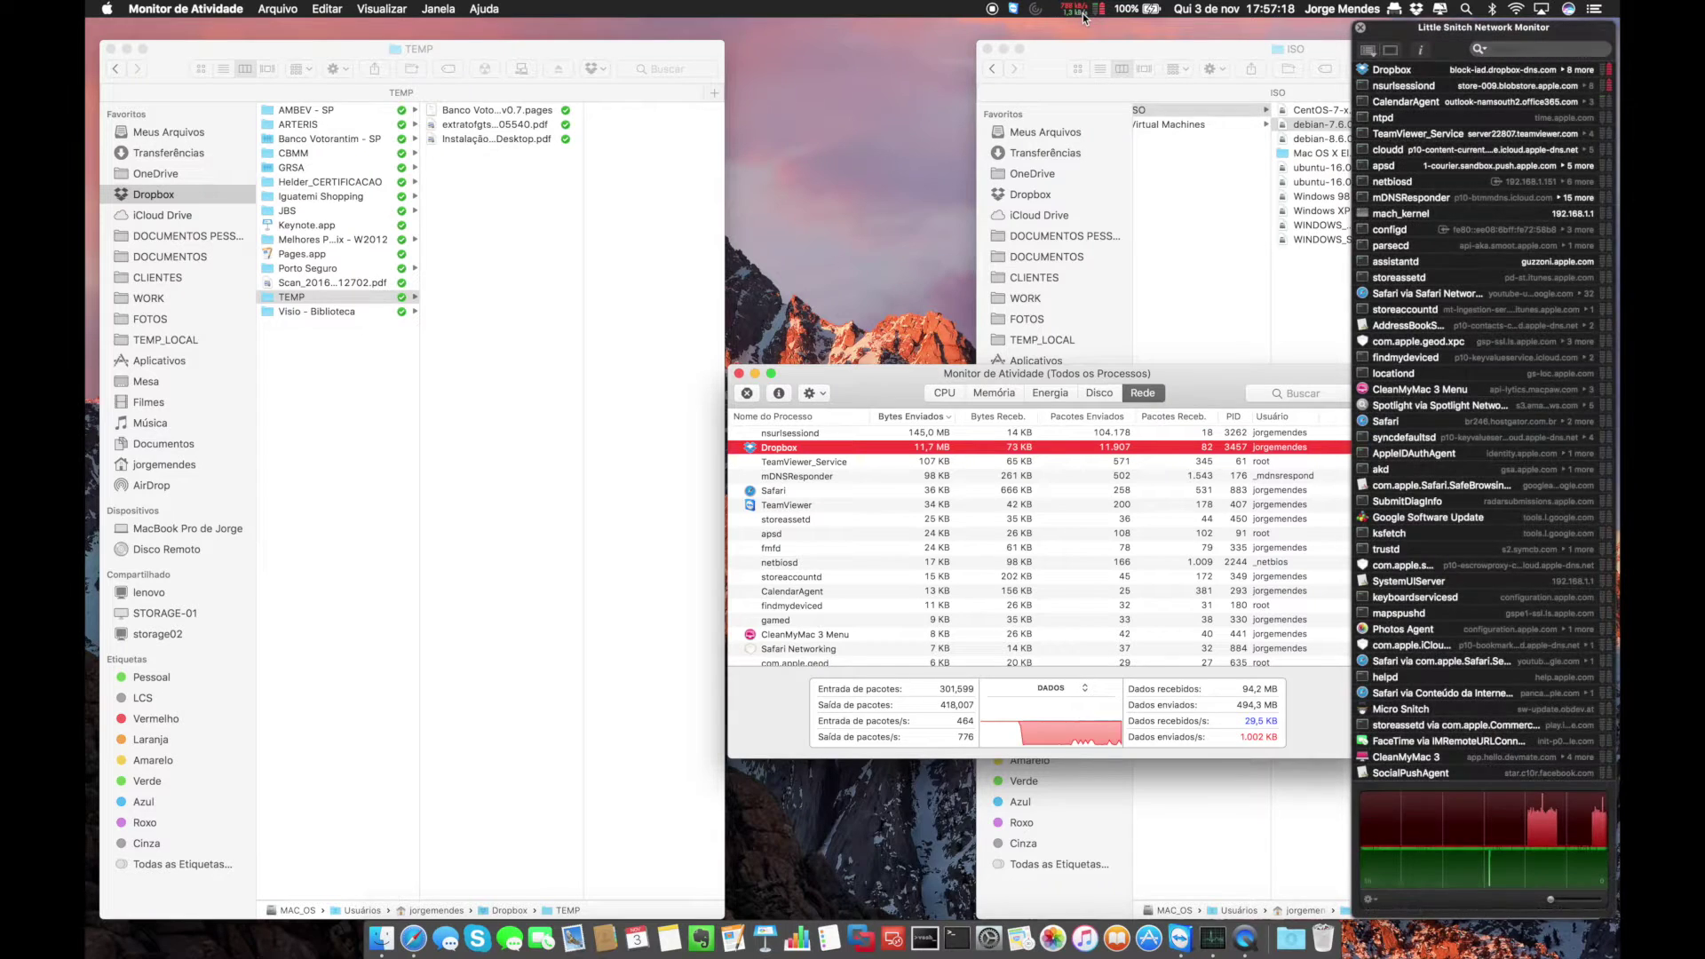
{"action": "left_click", "coordinate": [1083, 15]}
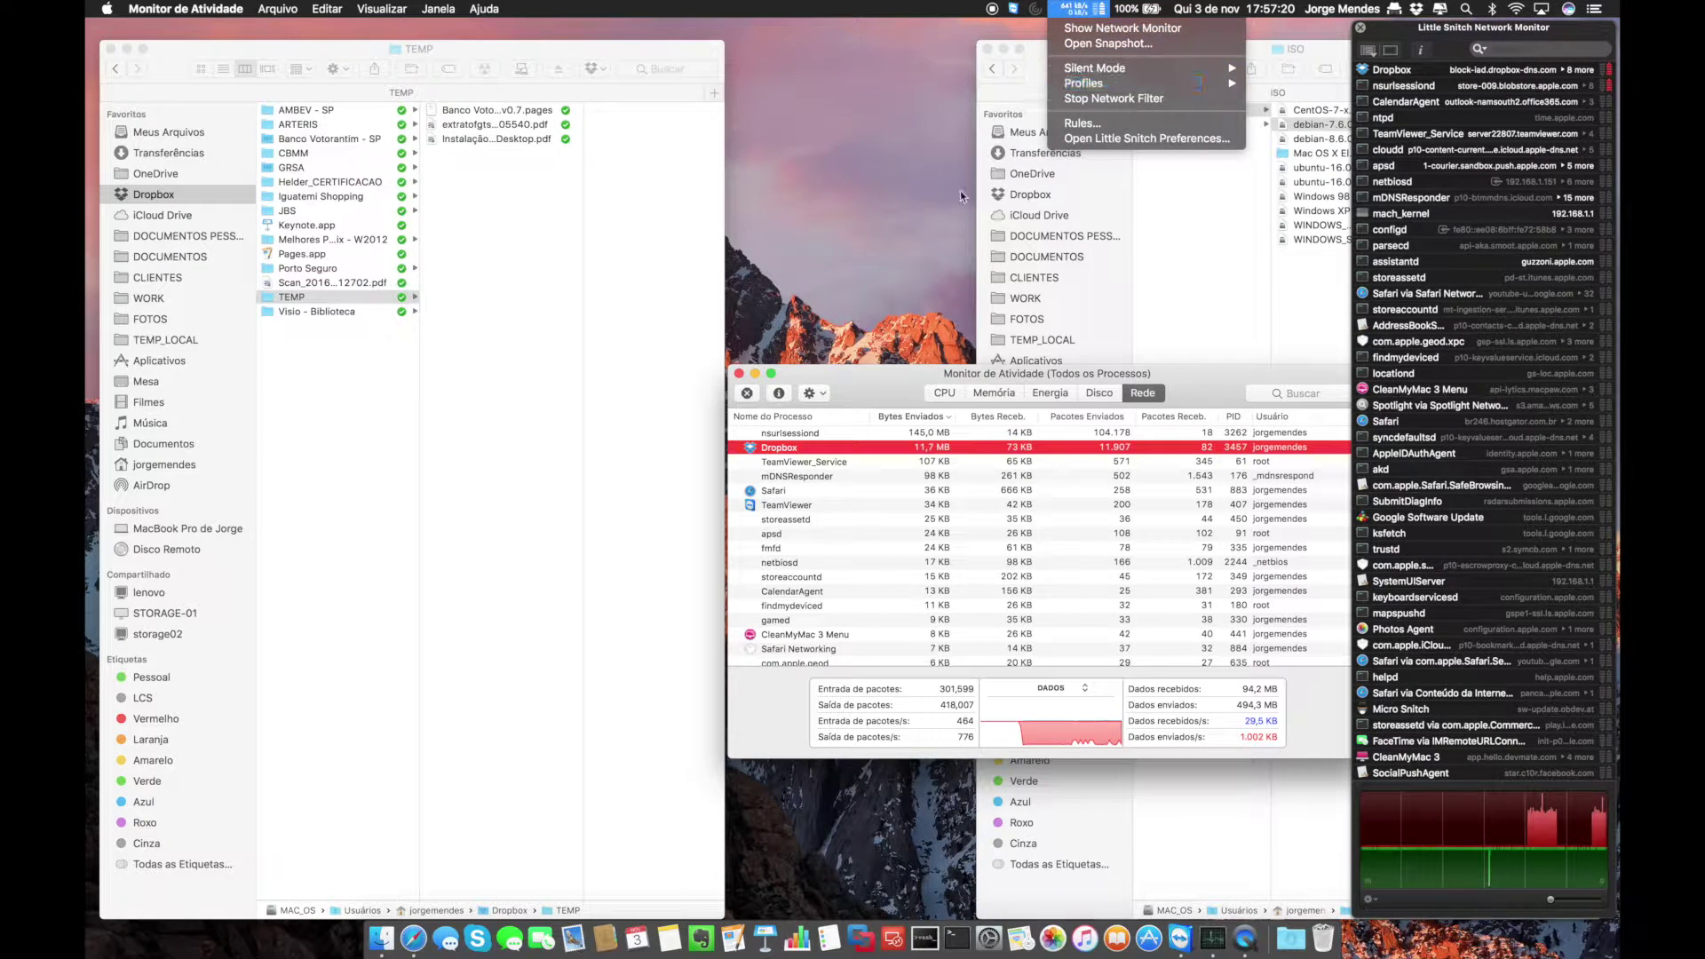
{"action": "left_click", "coordinate": [873, 379]}
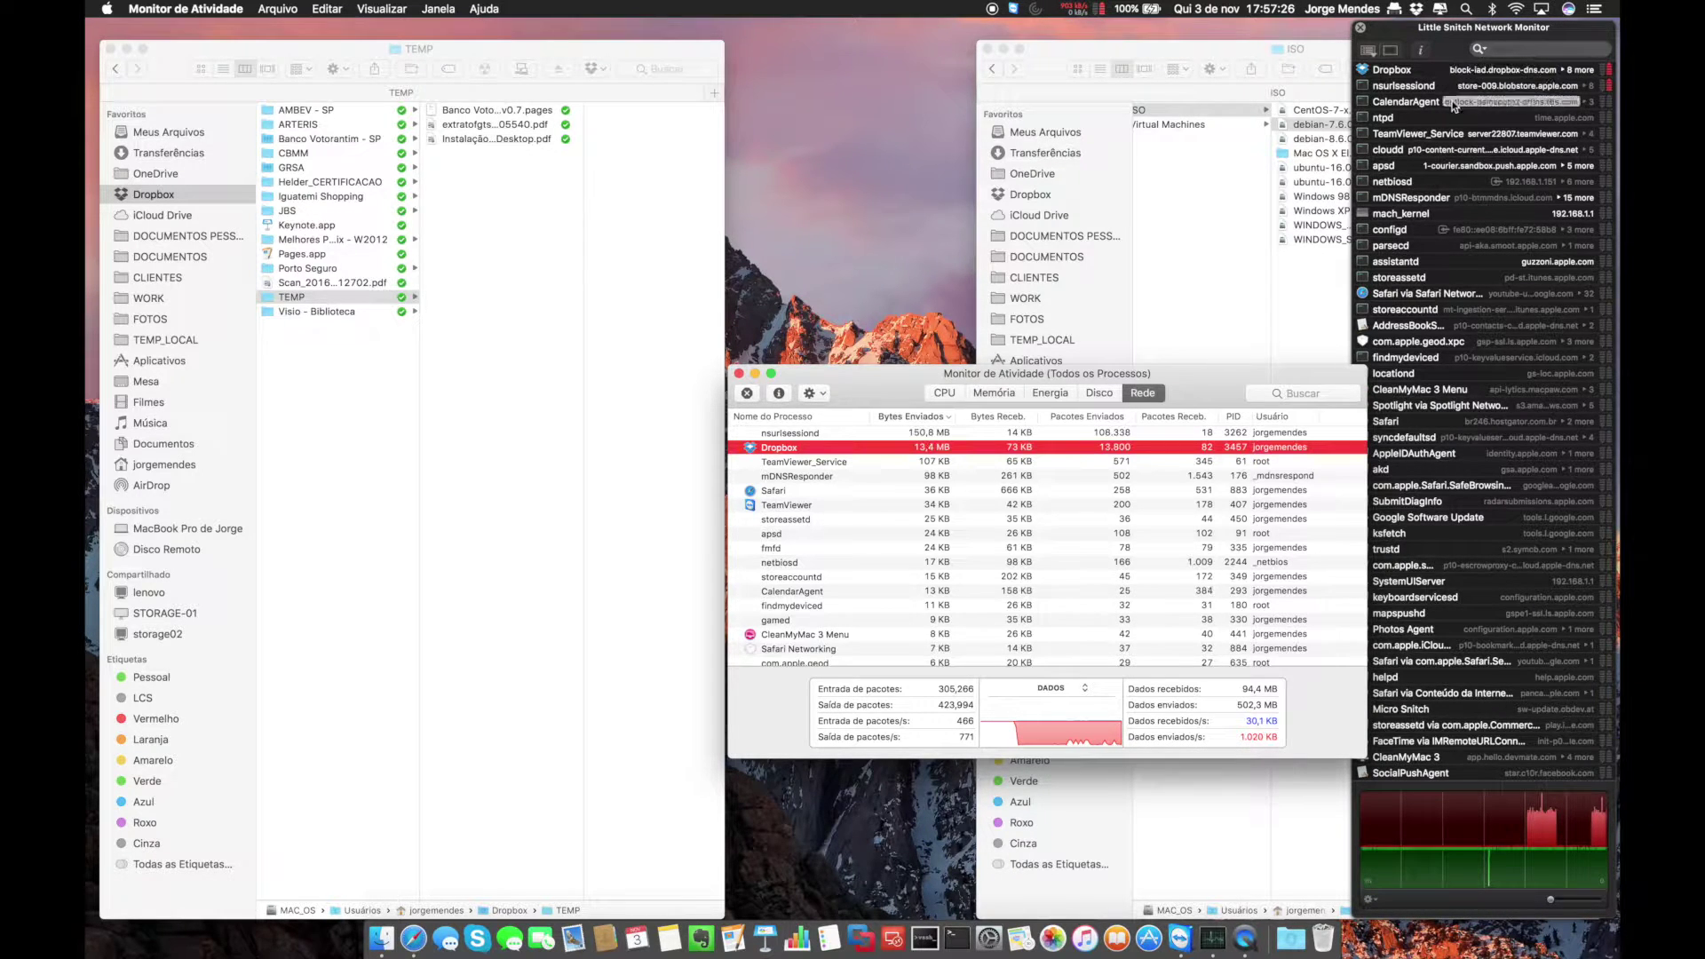
{"action": "left_click", "coordinate": [1412, 73]}
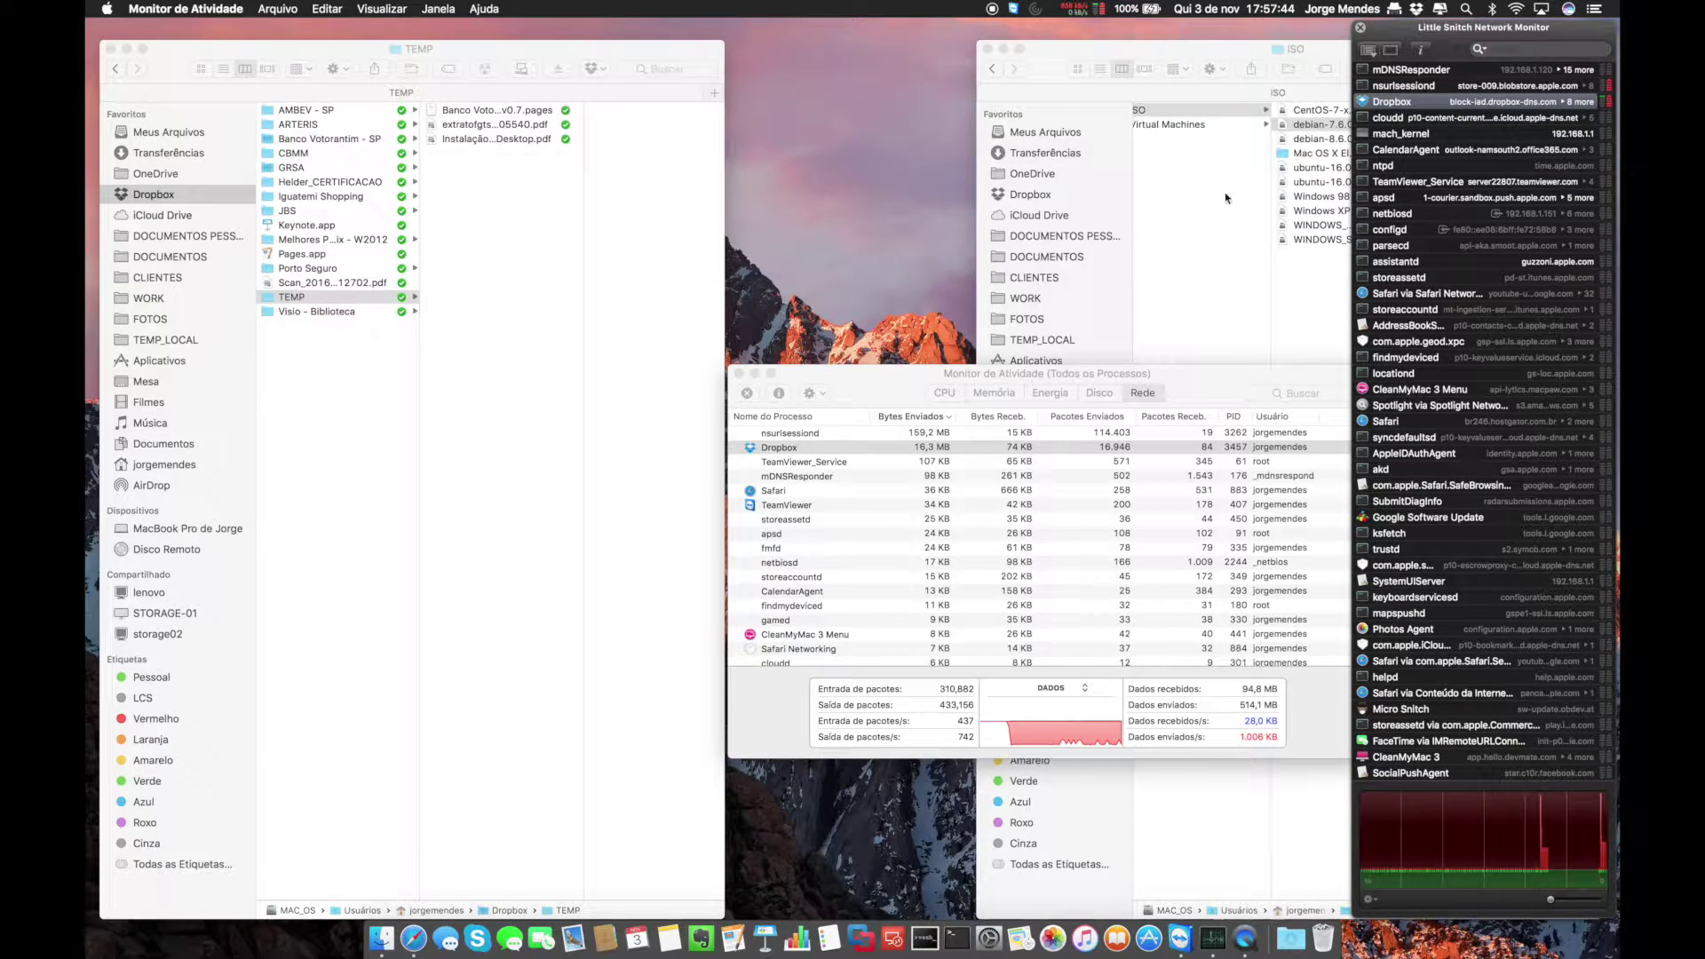
Check the Dropbox sync status and its recently changed files, and close the overview.
{"action": "left_click", "coordinate": [1419, 10]}
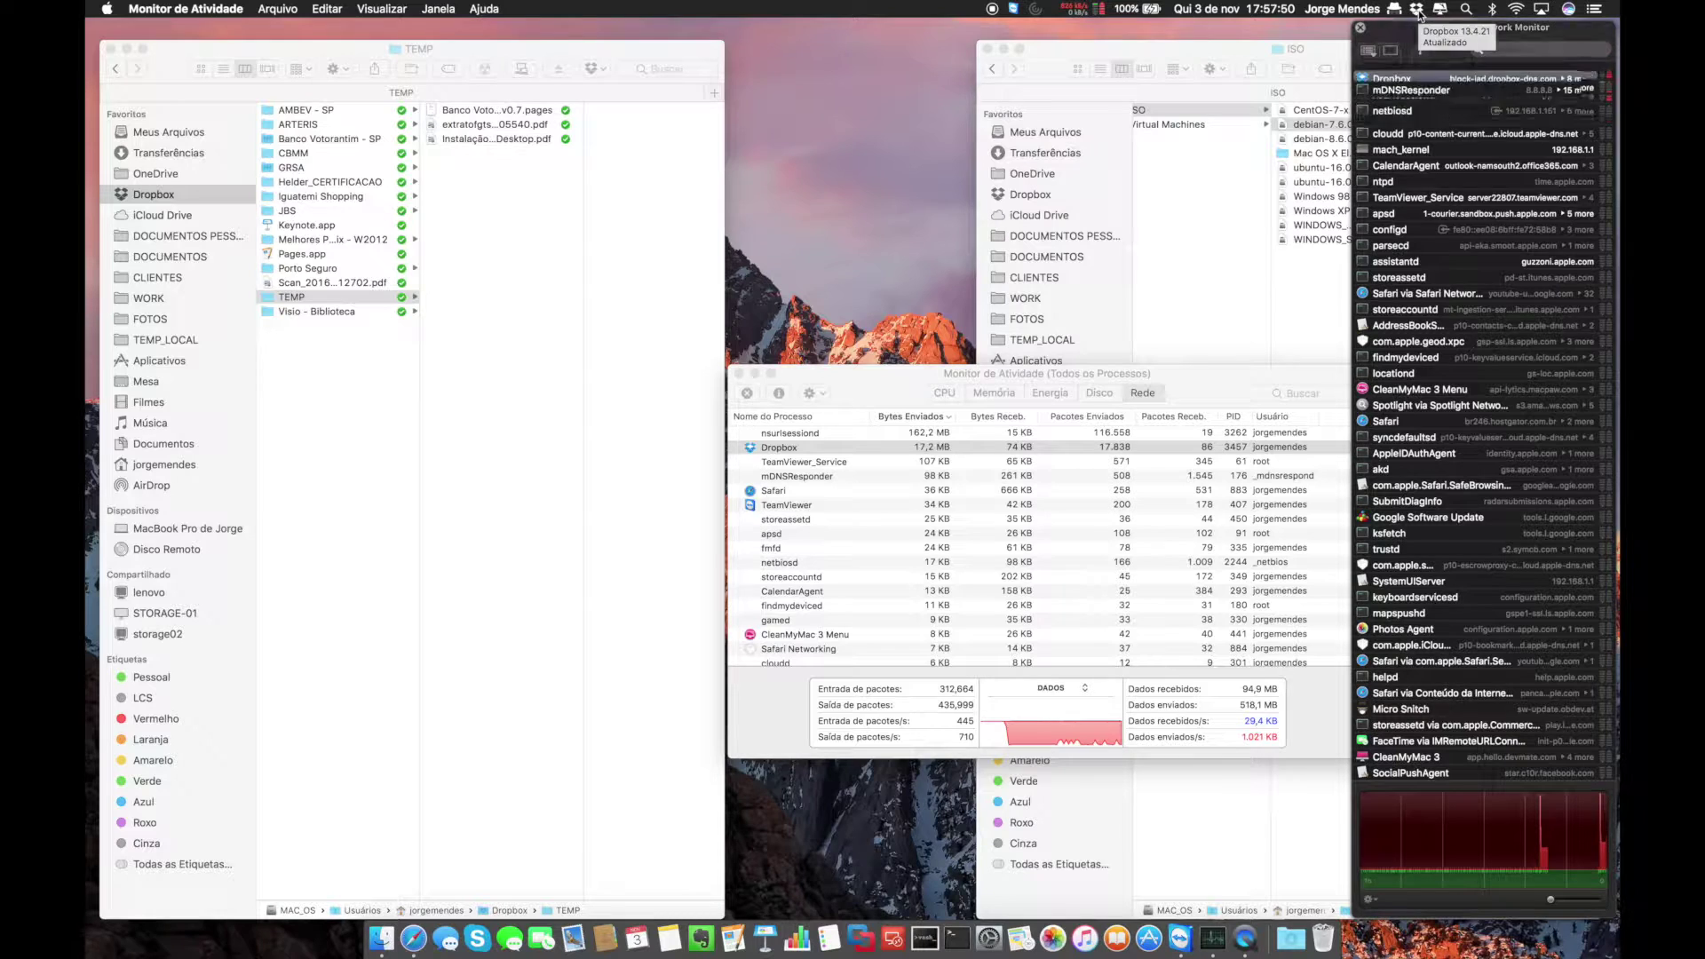
{"action": "mouse_move", "coordinate": [1408, 142]}
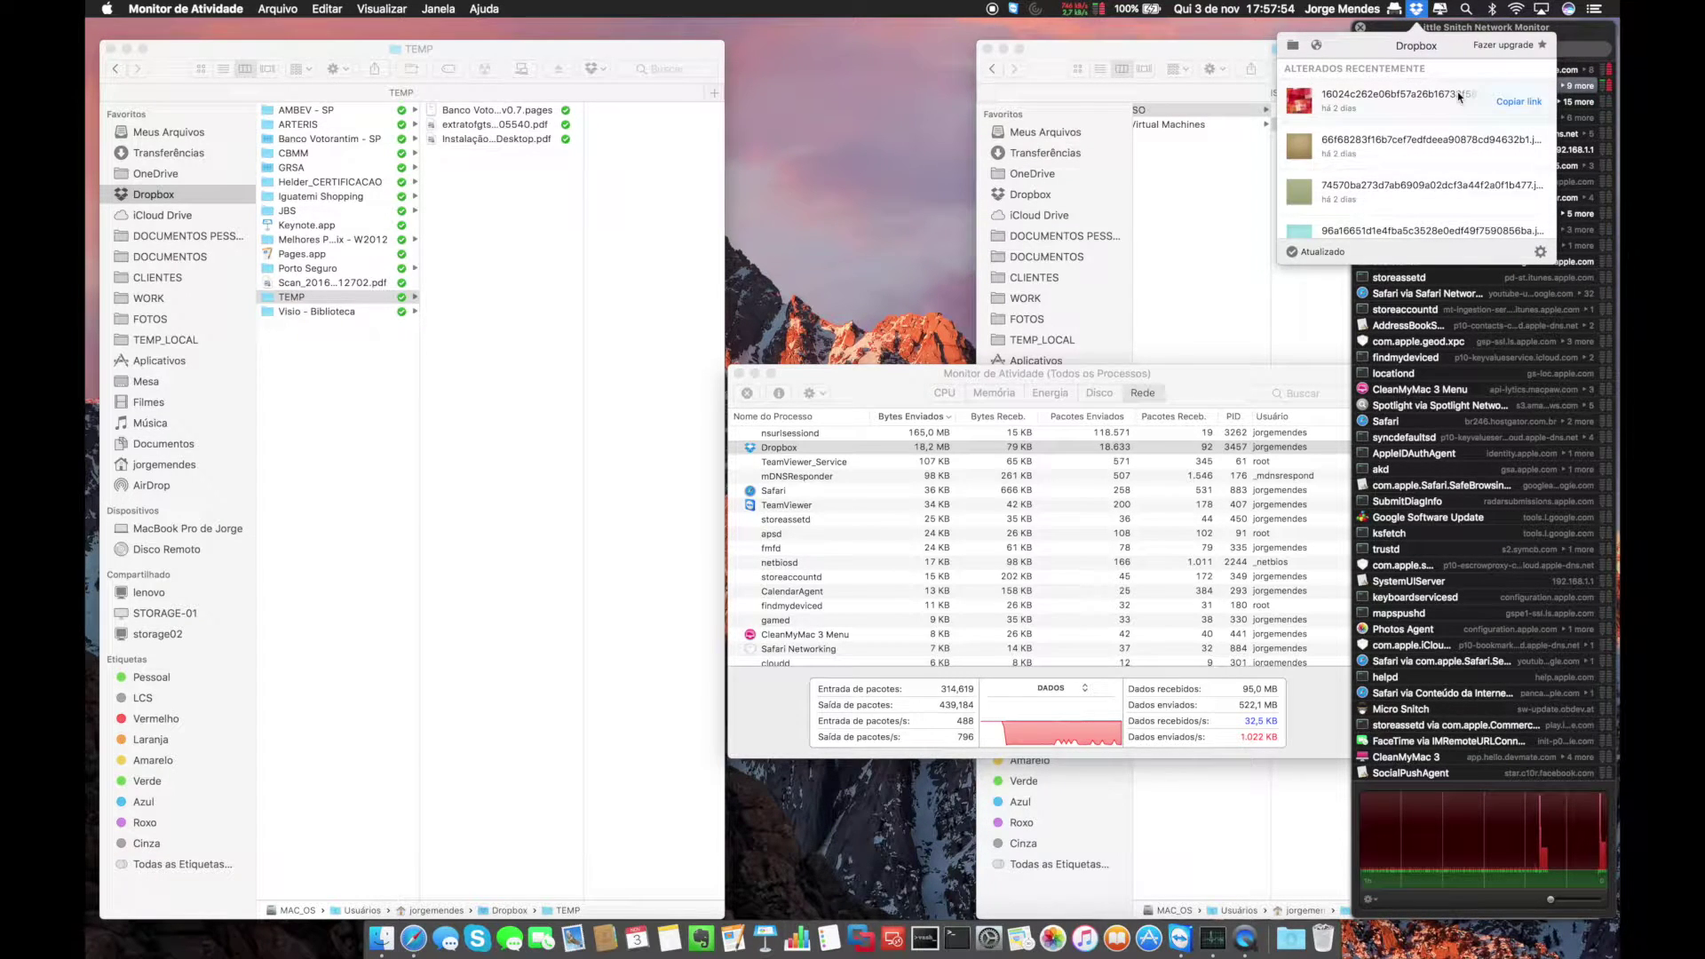
{"action": "left_click", "coordinate": [1419, 10]}
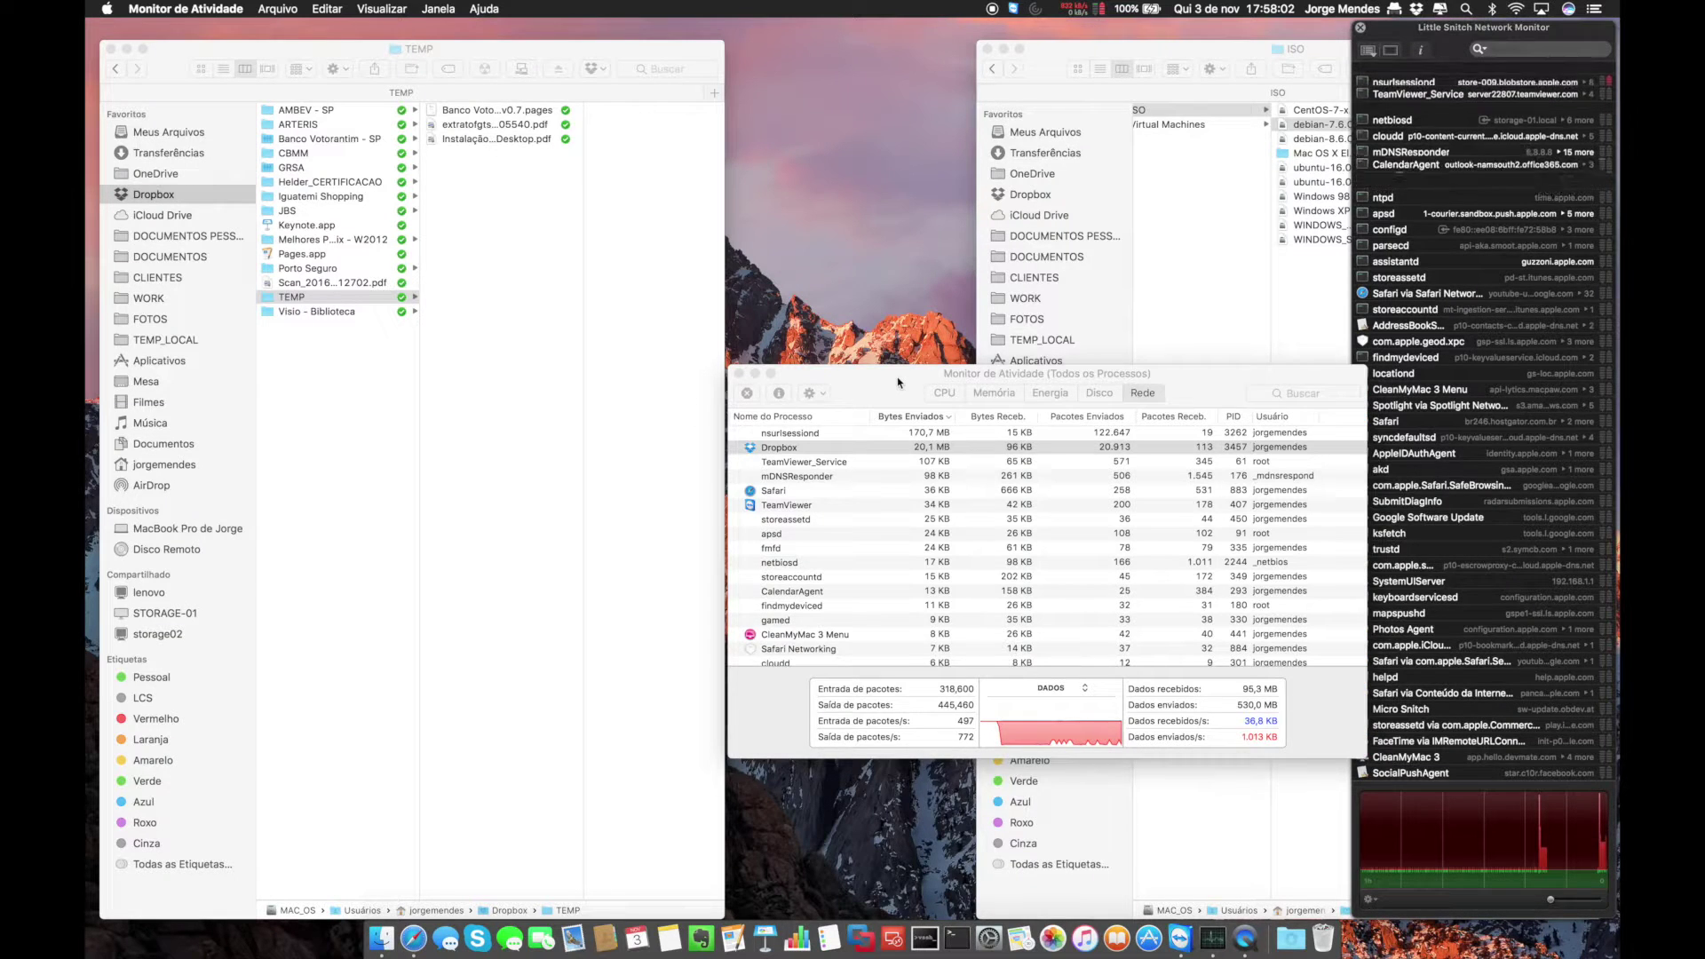
Compare the bytes sent by nsurlsessiond and Dropbox in Activity Monitor with the size of debian-7.6.0-i386-netinst.iso in the ISO folder.
{"action": "left_click_drag", "start_coordinate": [899, 377], "coordinate": [858, 375]}
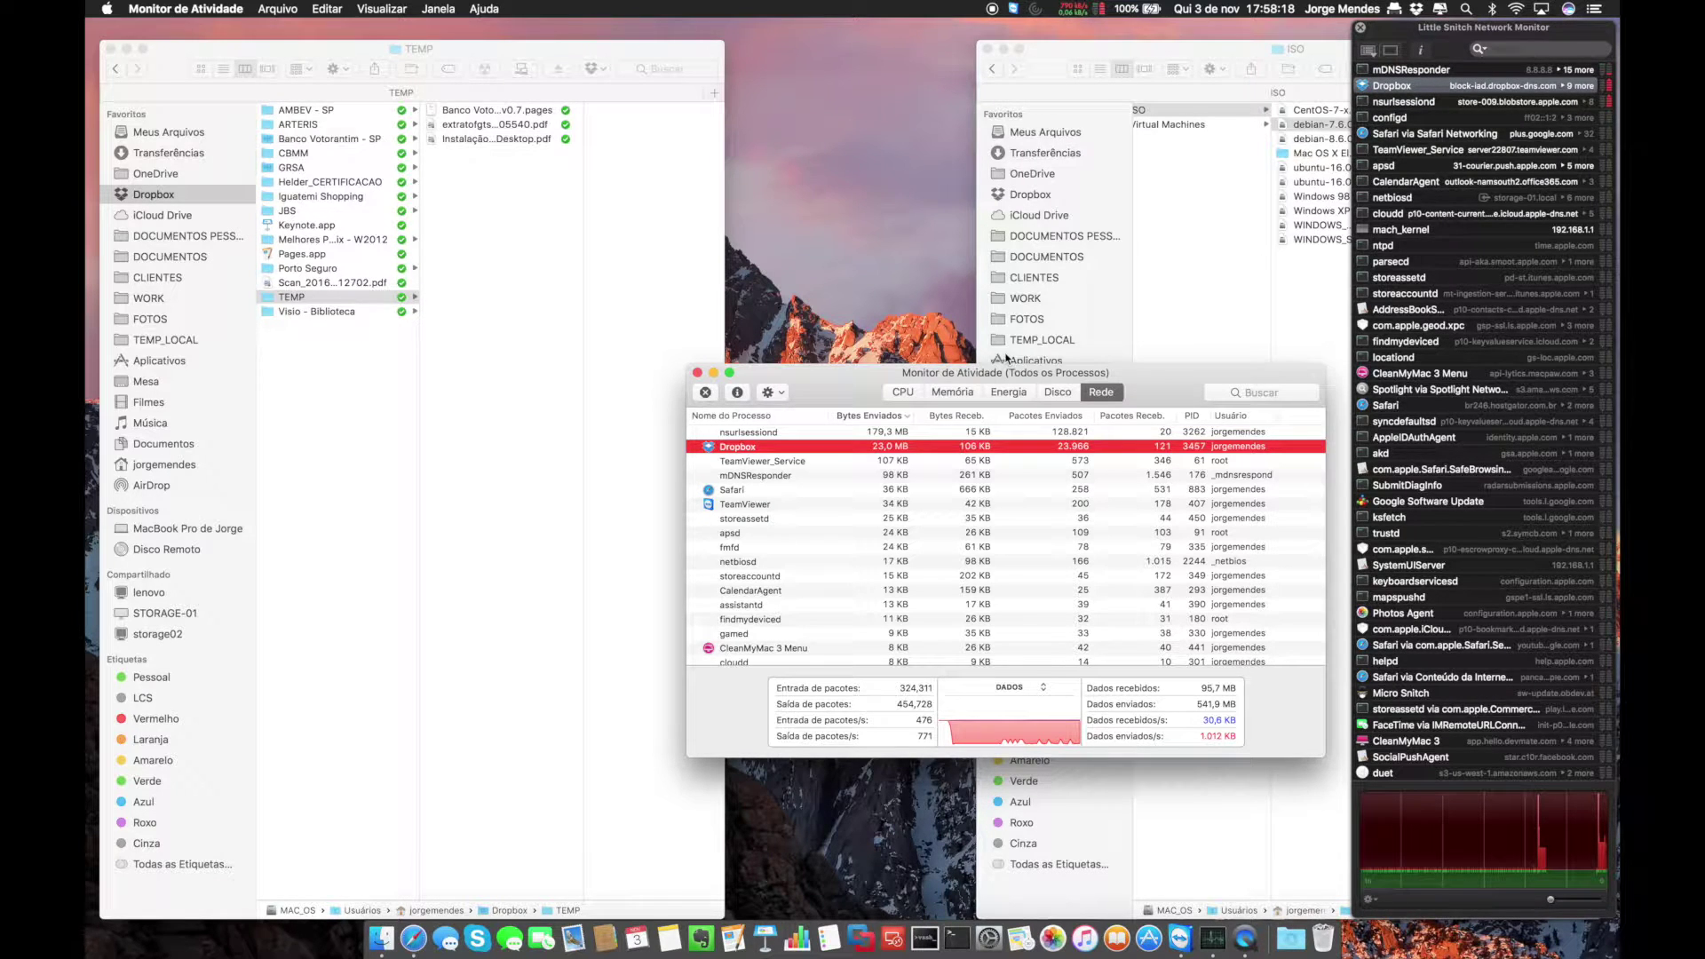
{"action": "left_click", "coordinate": [795, 434]}
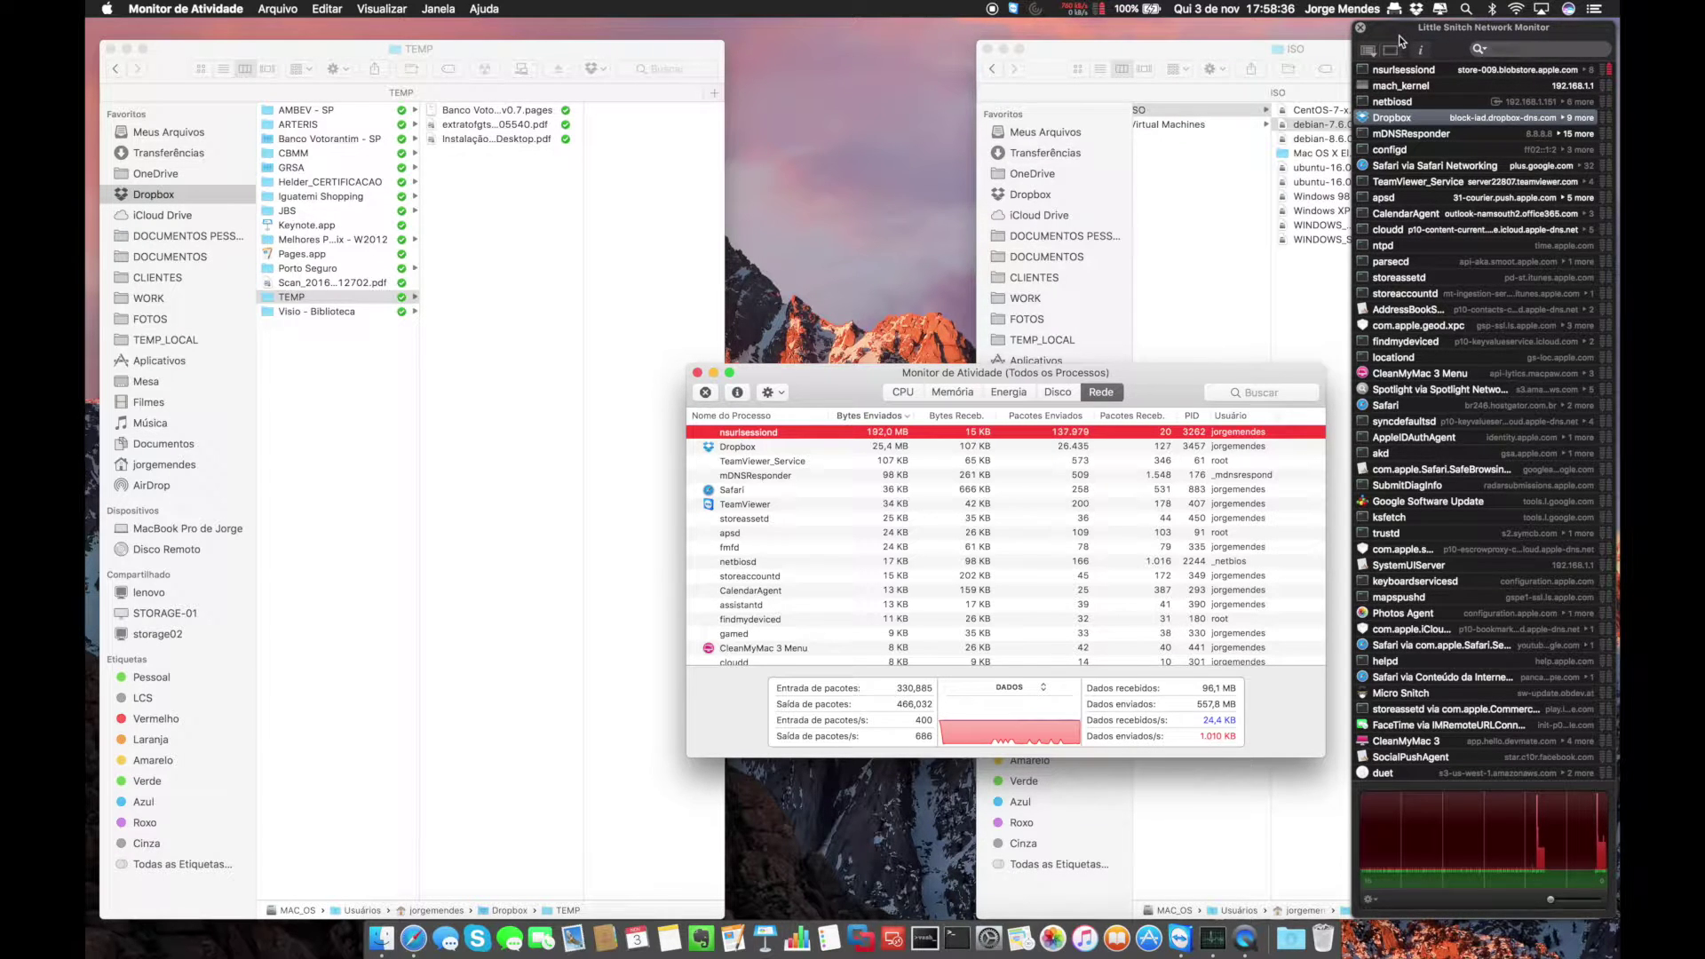
{"action": "left_click", "coordinate": [871, 450]}
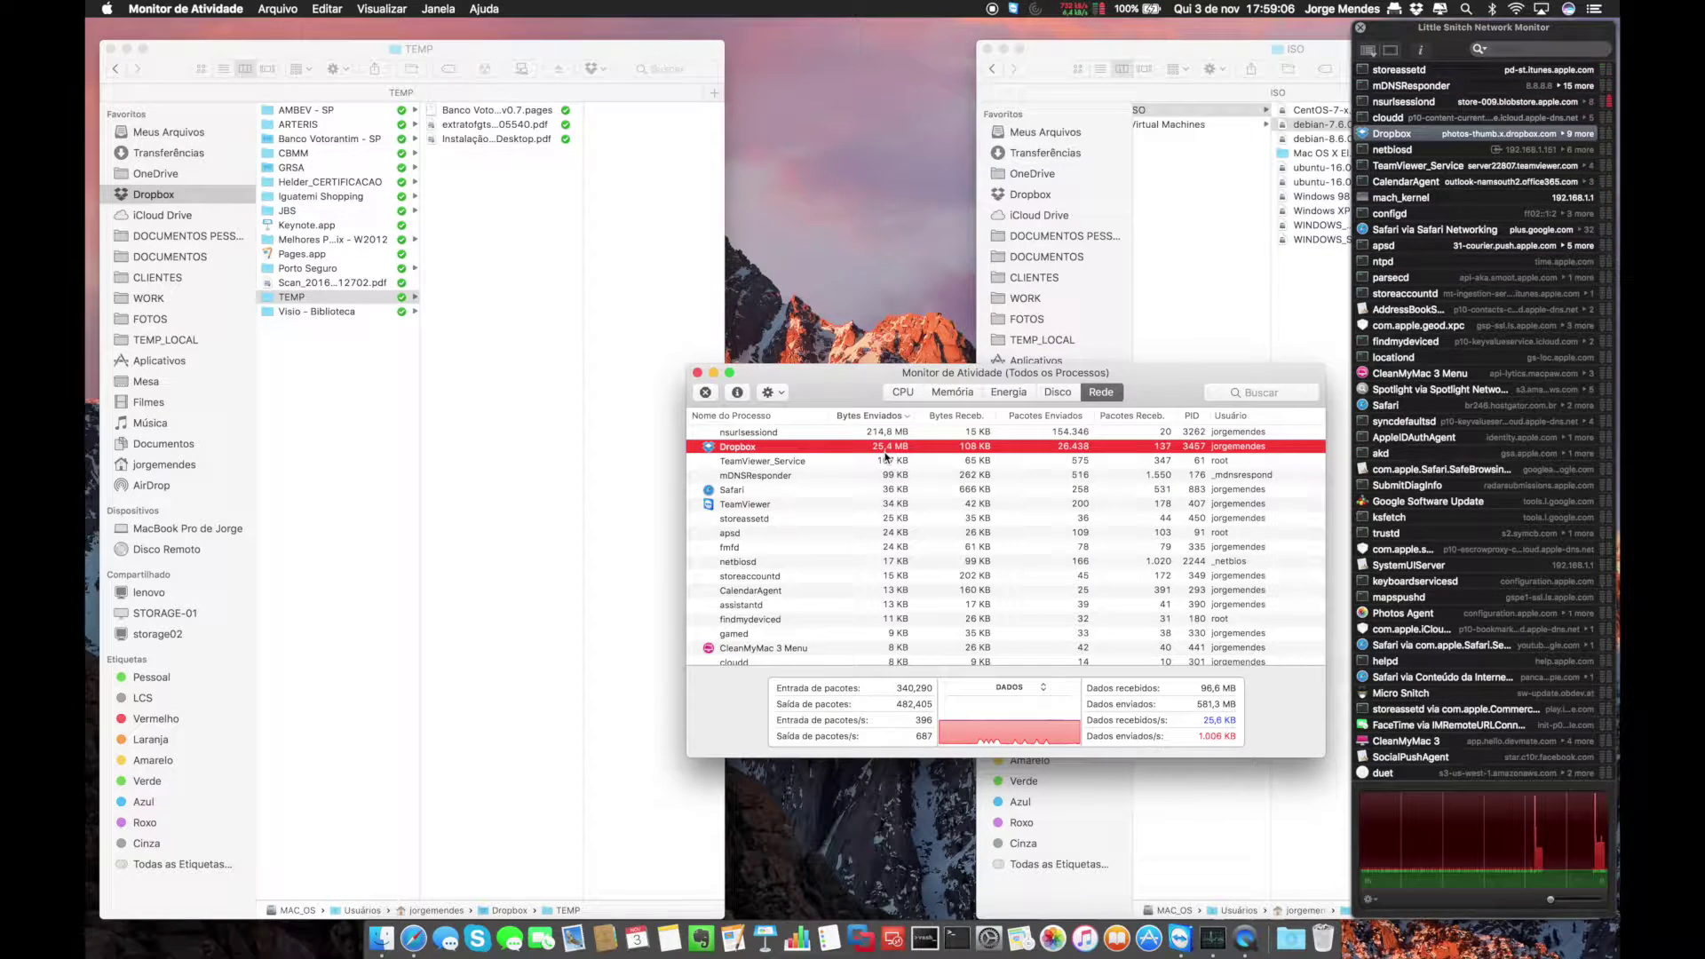
{"action": "left_click", "coordinate": [892, 436]}
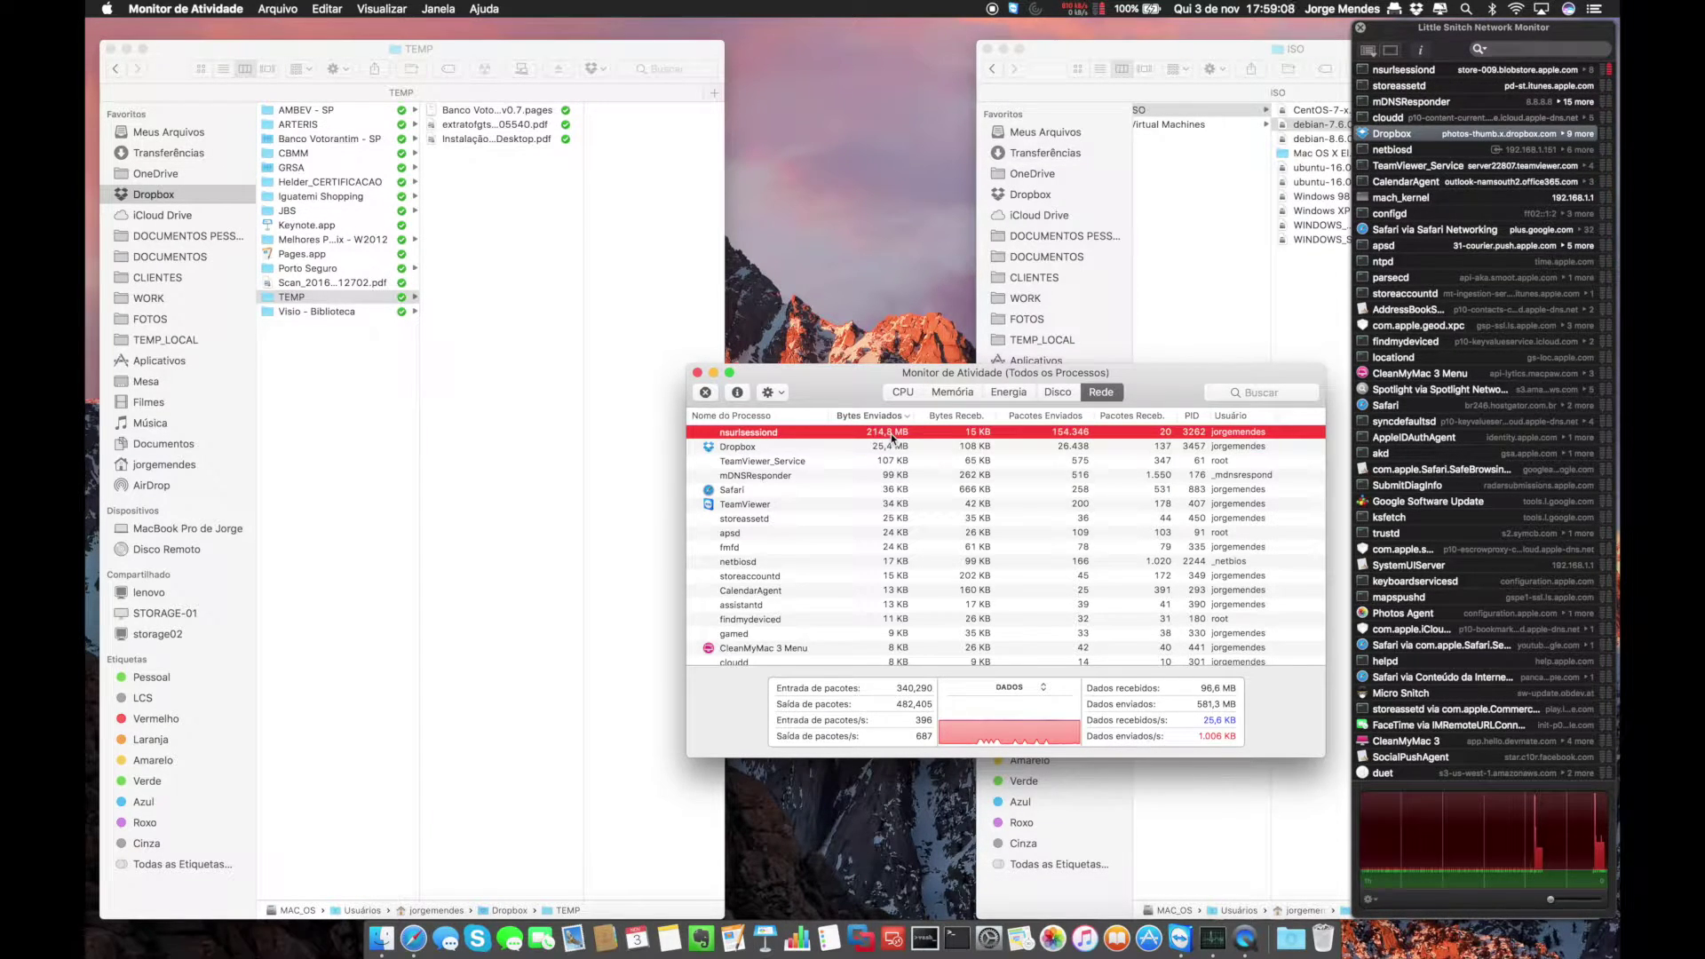
{"action": "left_click", "coordinate": [1235, 289]}
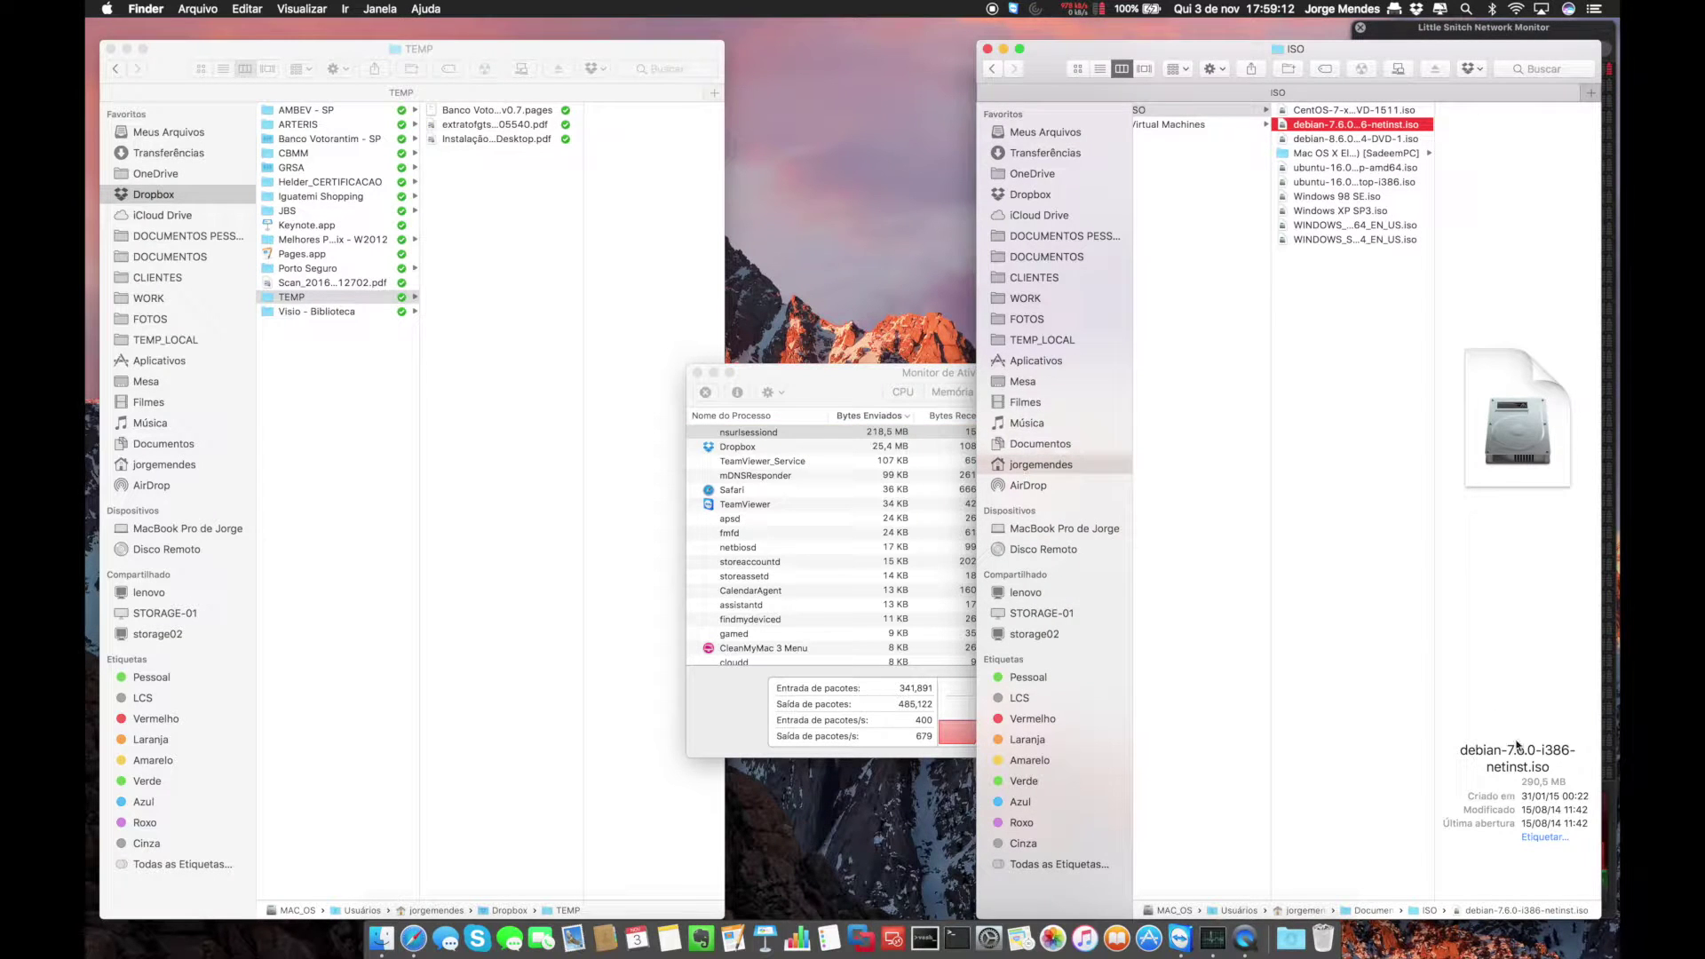
{"action": "left_click", "coordinate": [880, 377]}
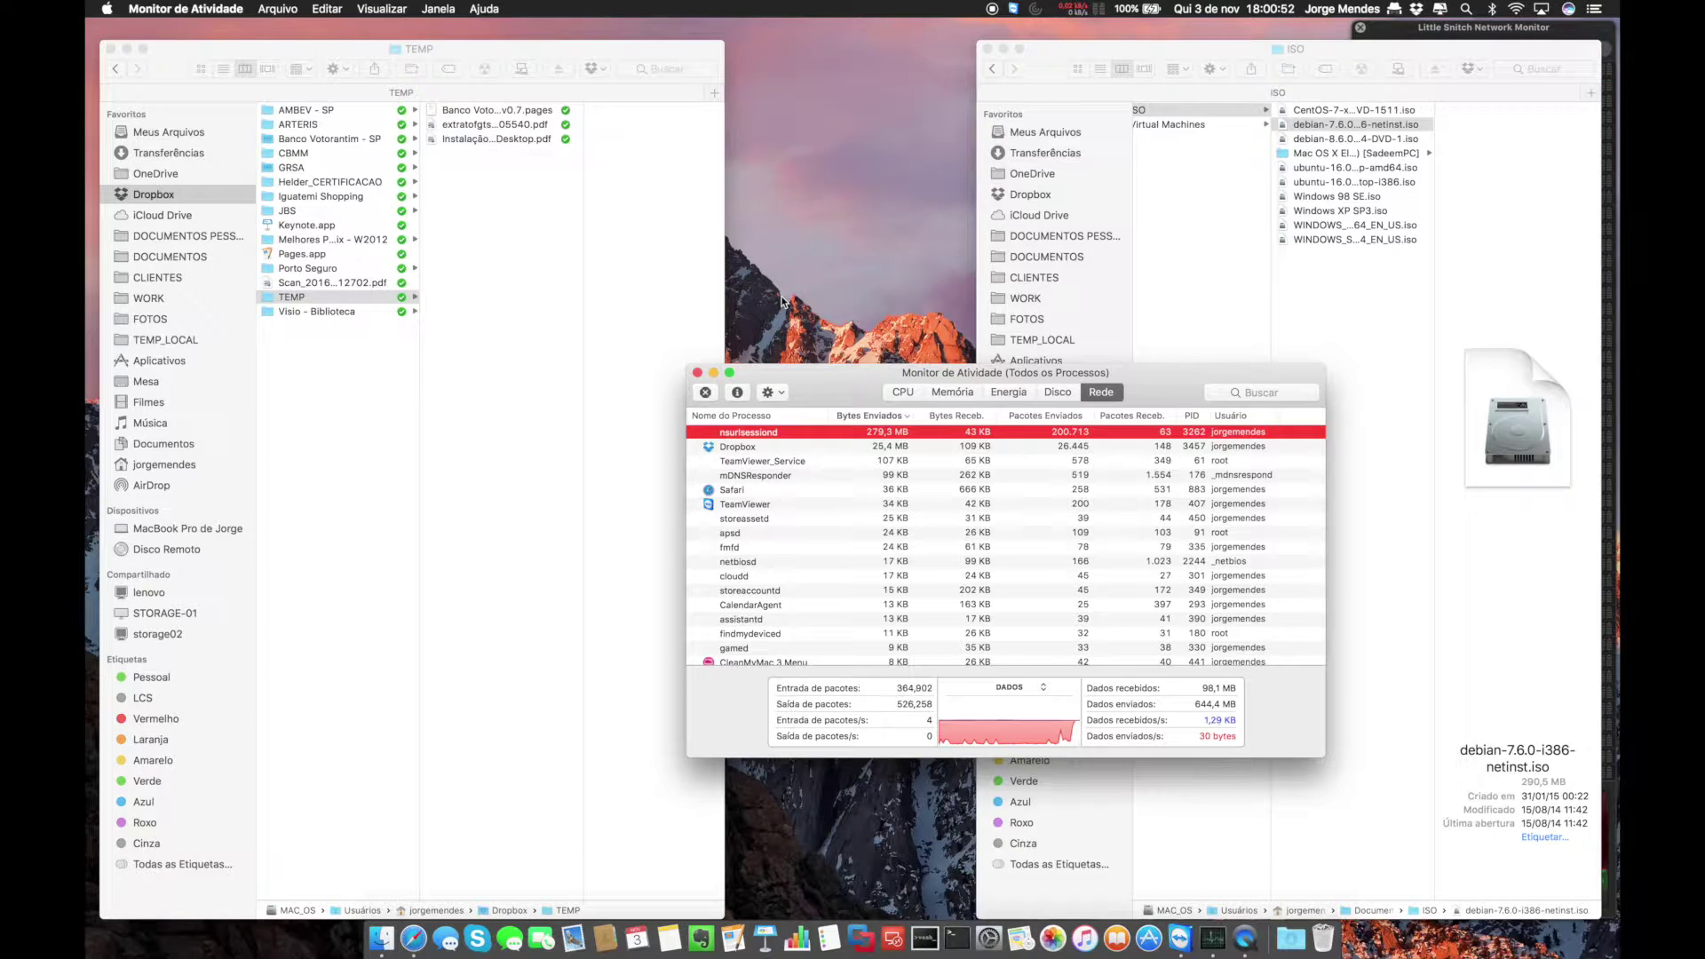
Show the iCloud Drive contents in Finder and check the bytes sent by nsurlsessiond in Activity Monitor.
{"action": "left_click", "coordinate": [186, 220]}
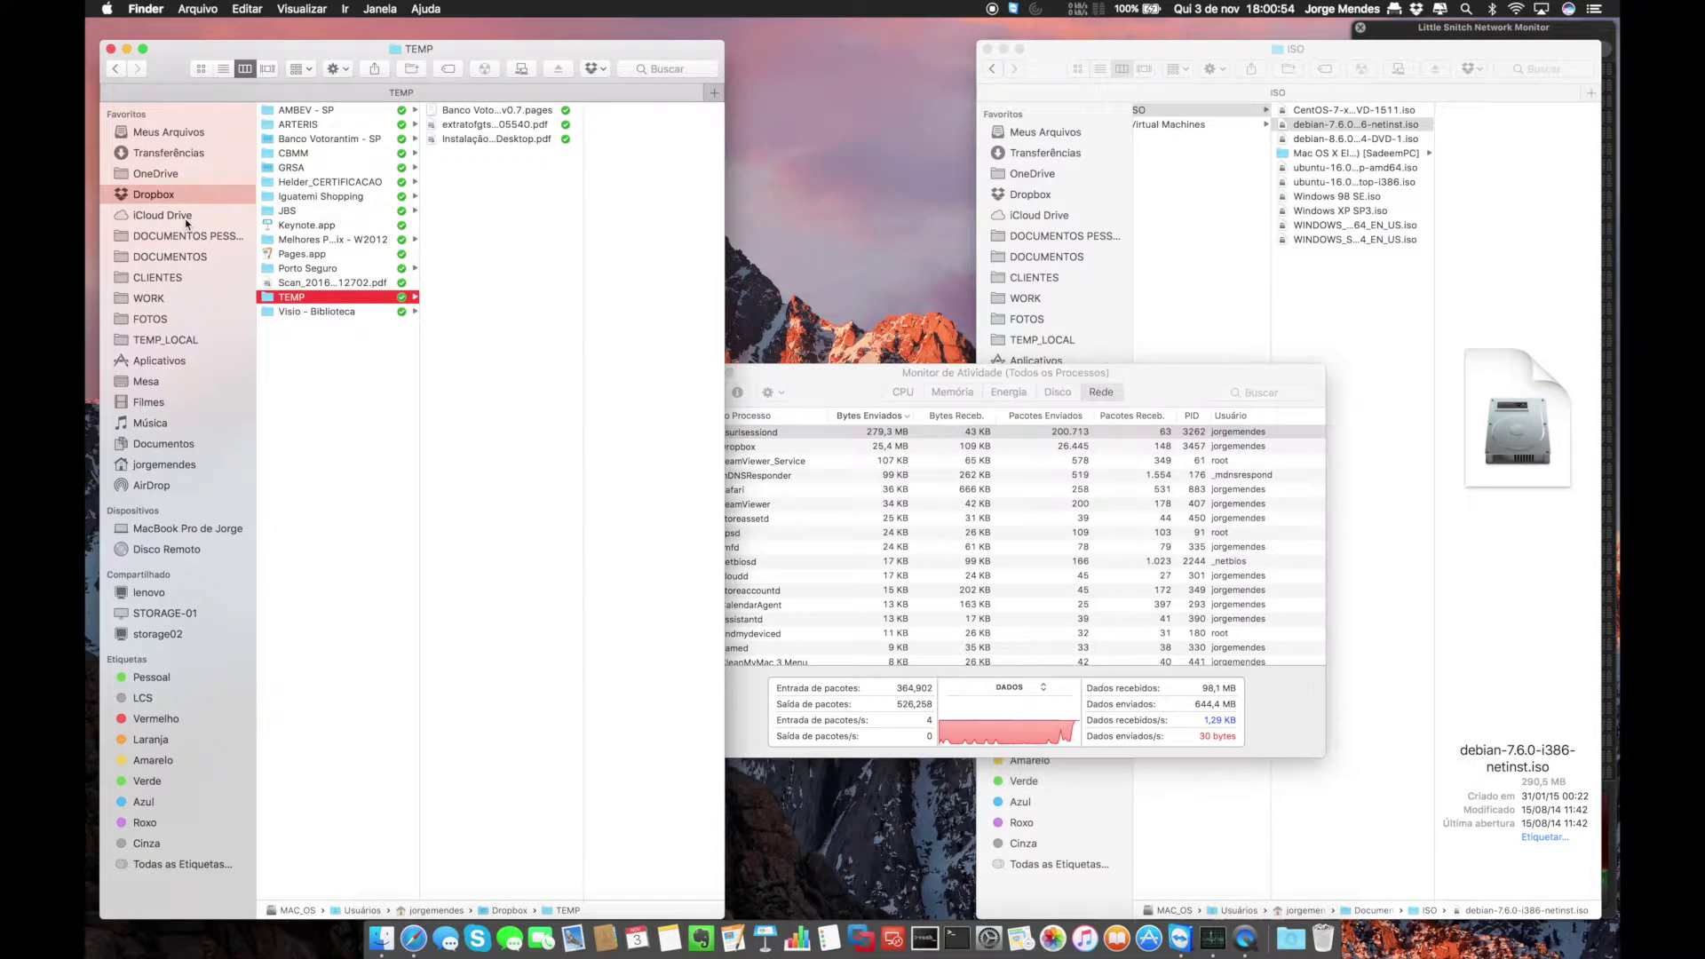
{"action": "left_click", "coordinate": [187, 217]}
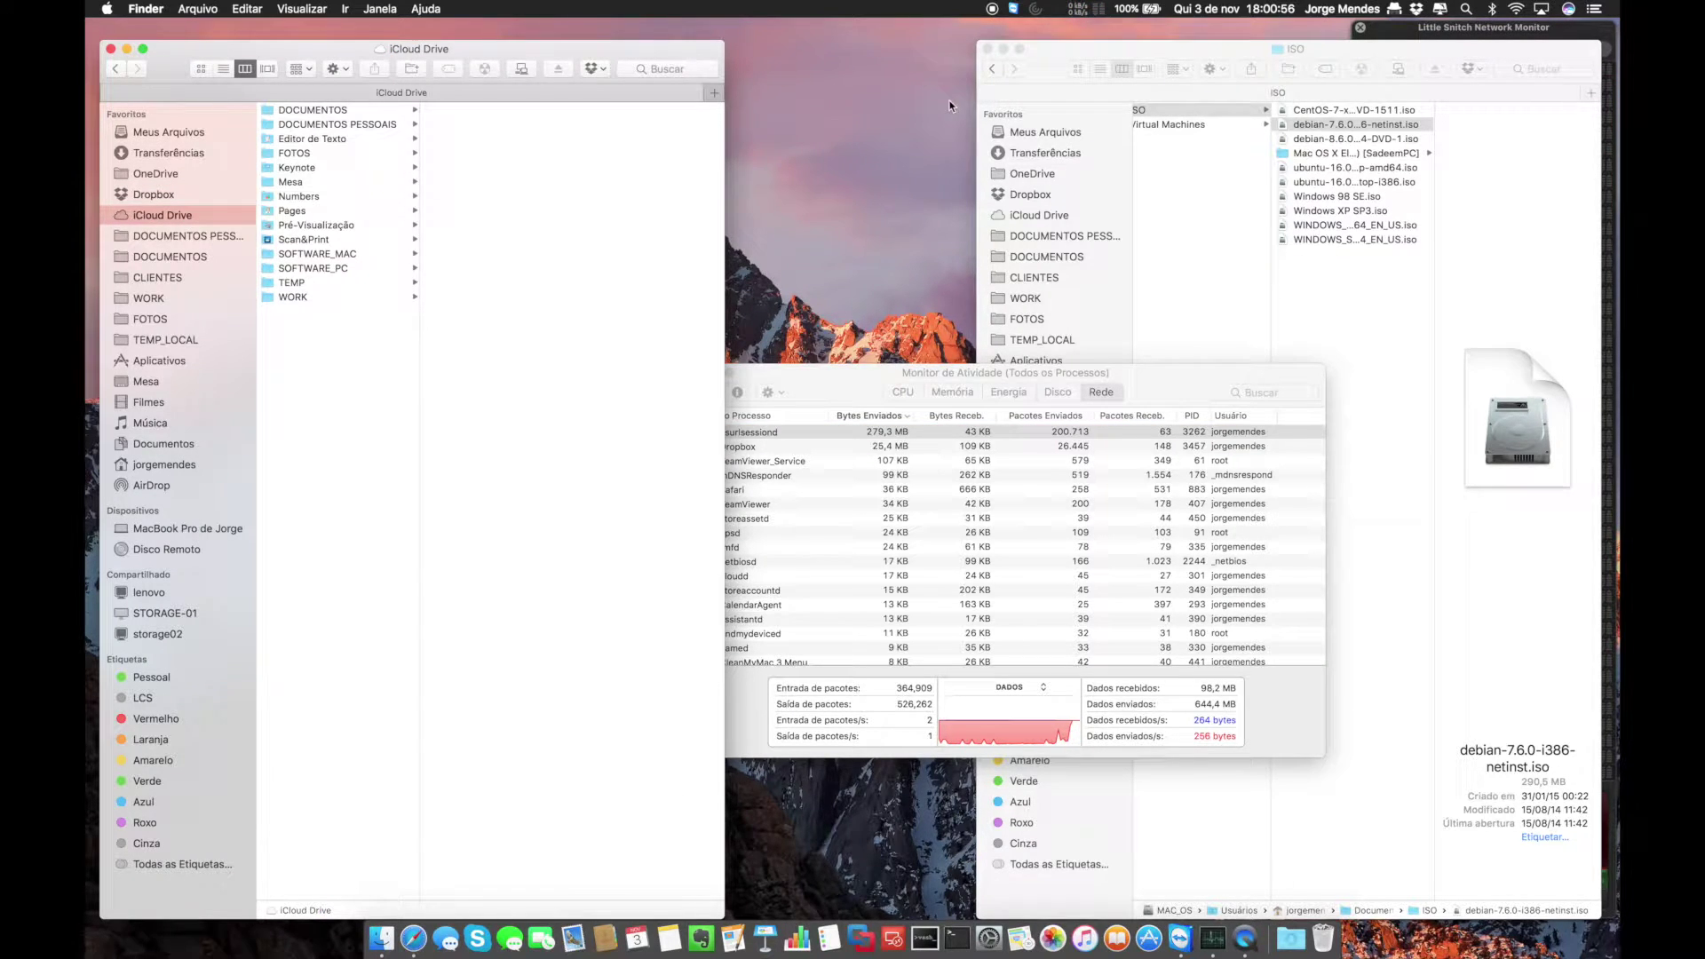
{"action": "mouse_move", "coordinate": [1437, 36]}
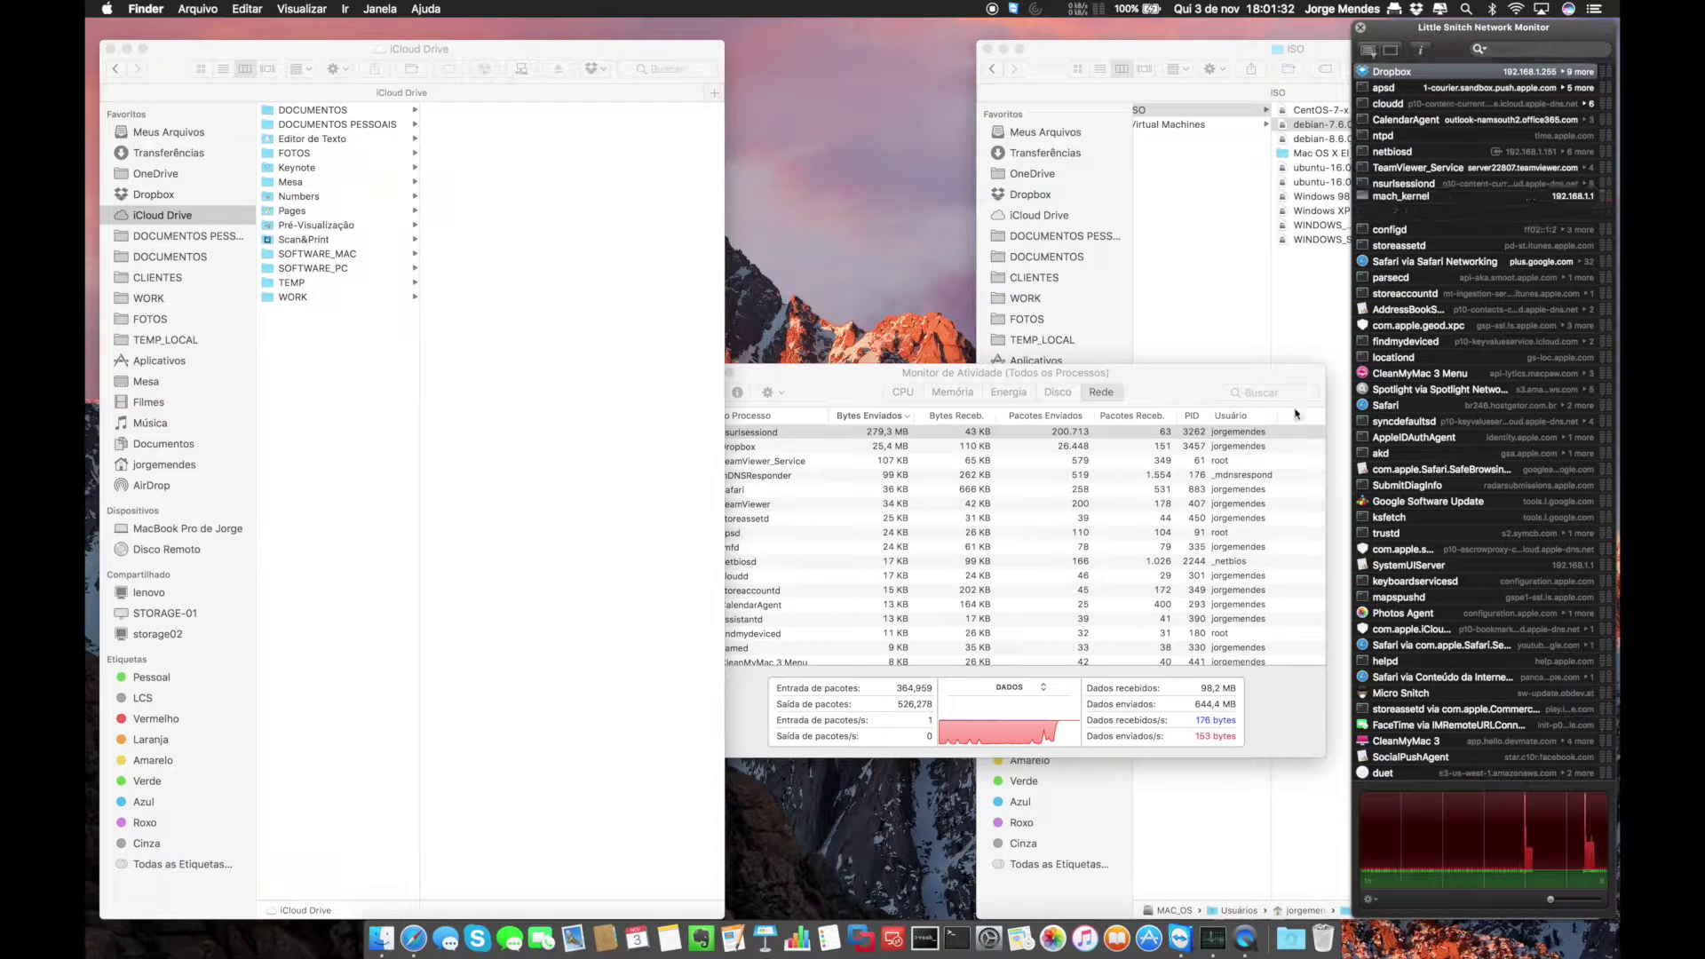
{"action": "left_click", "coordinate": [877, 434]}
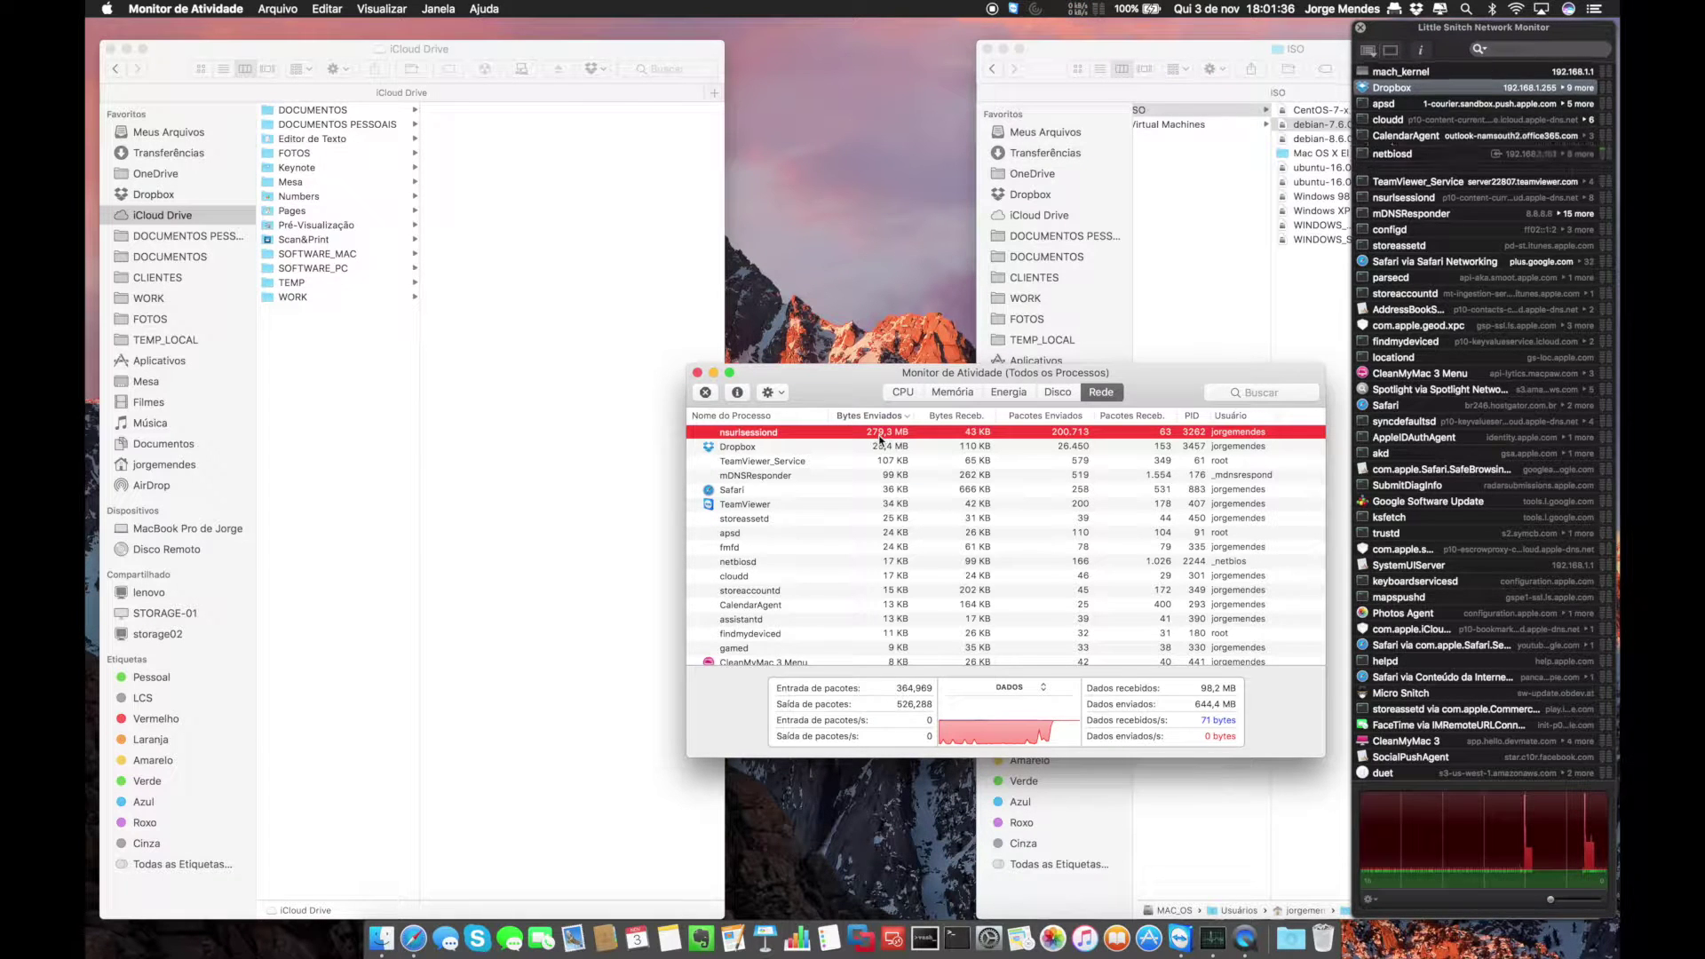
{"action": "left_click_drag", "start_coordinate": [845, 379], "coordinate": [807, 379]}
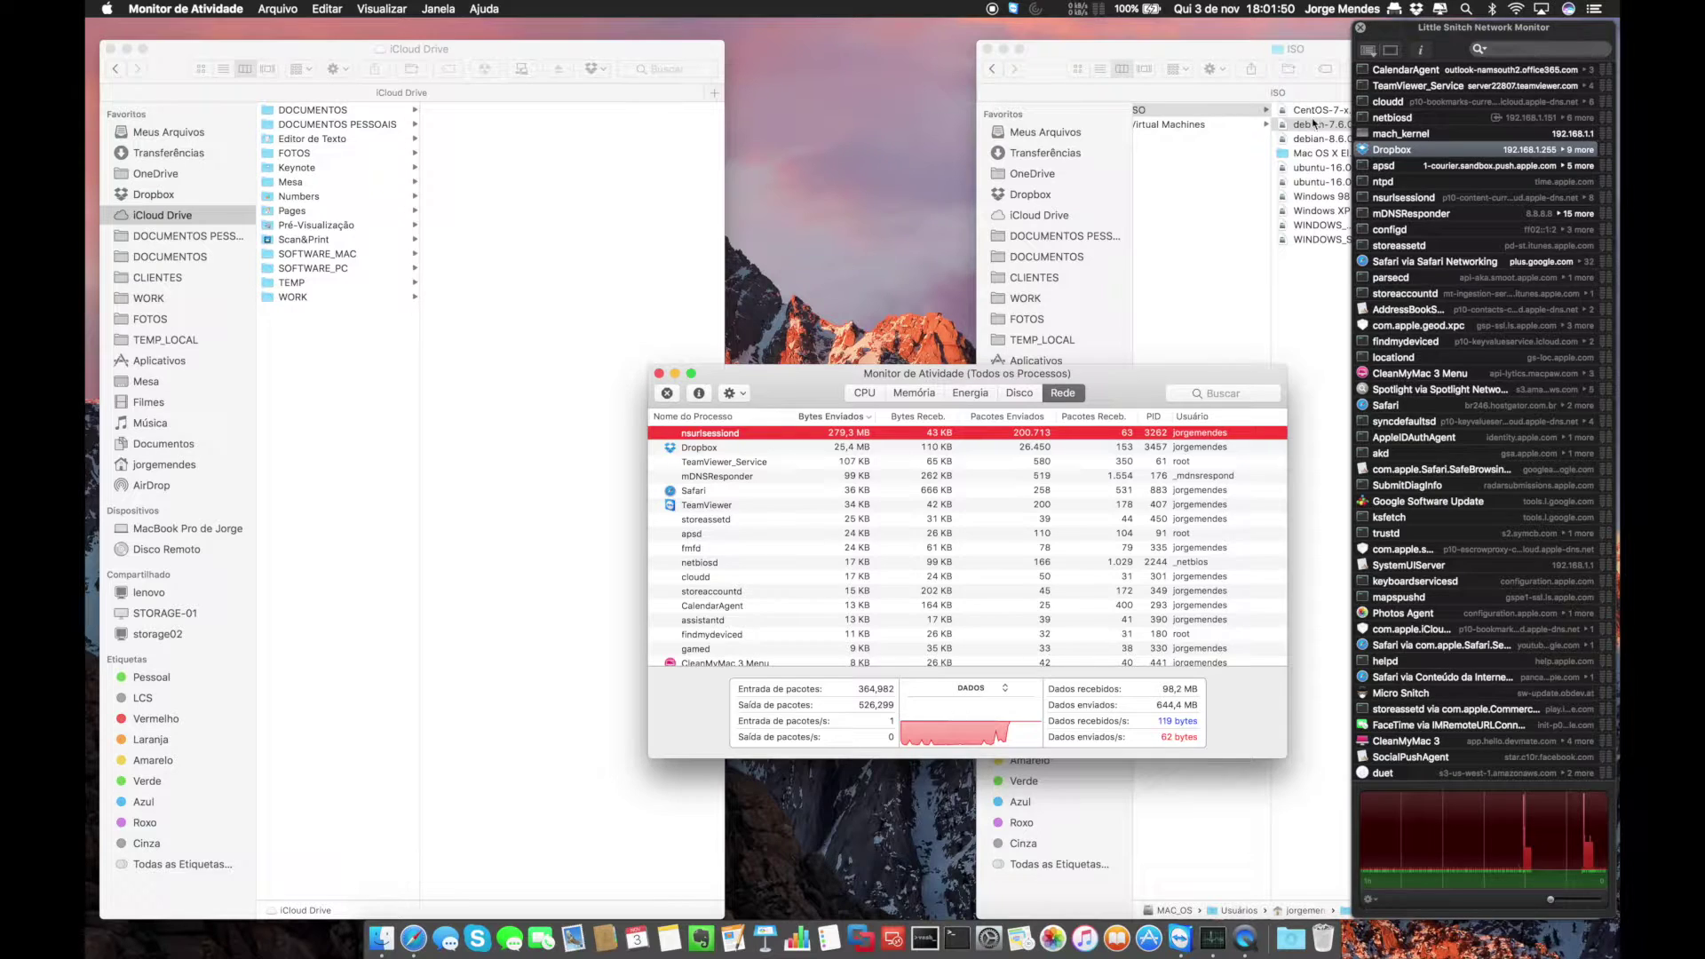
Clear the selection of debian-7.6.0-i386-netinst.iso in the ISO folder and return to Activity Monitor.
{"action": "left_click", "coordinate": [1314, 124]}
{"action": "key", "text": "Return"}
{"action": "left_click", "coordinate": [1317, 472]}
{"action": "left_click", "coordinate": [817, 381]}
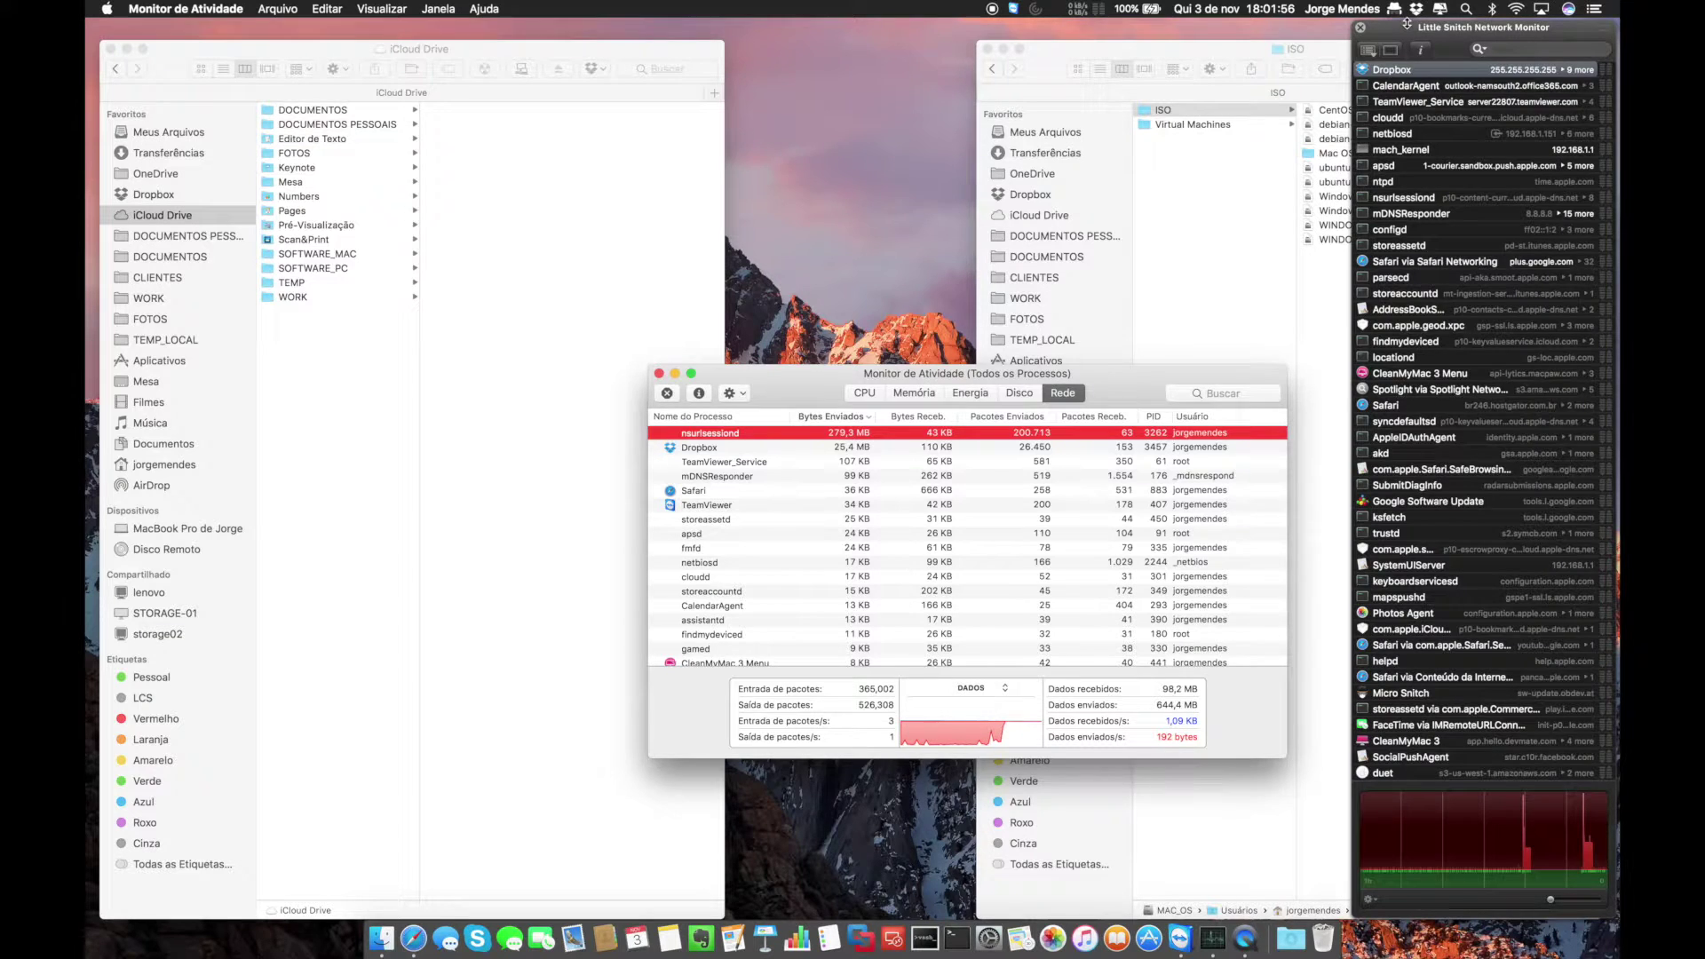
Expand the full server list of nsurlsessiond in the Little Snitch Network Monitor, review its connections, and collapse it.
{"action": "left_click", "coordinate": [1414, 70]}
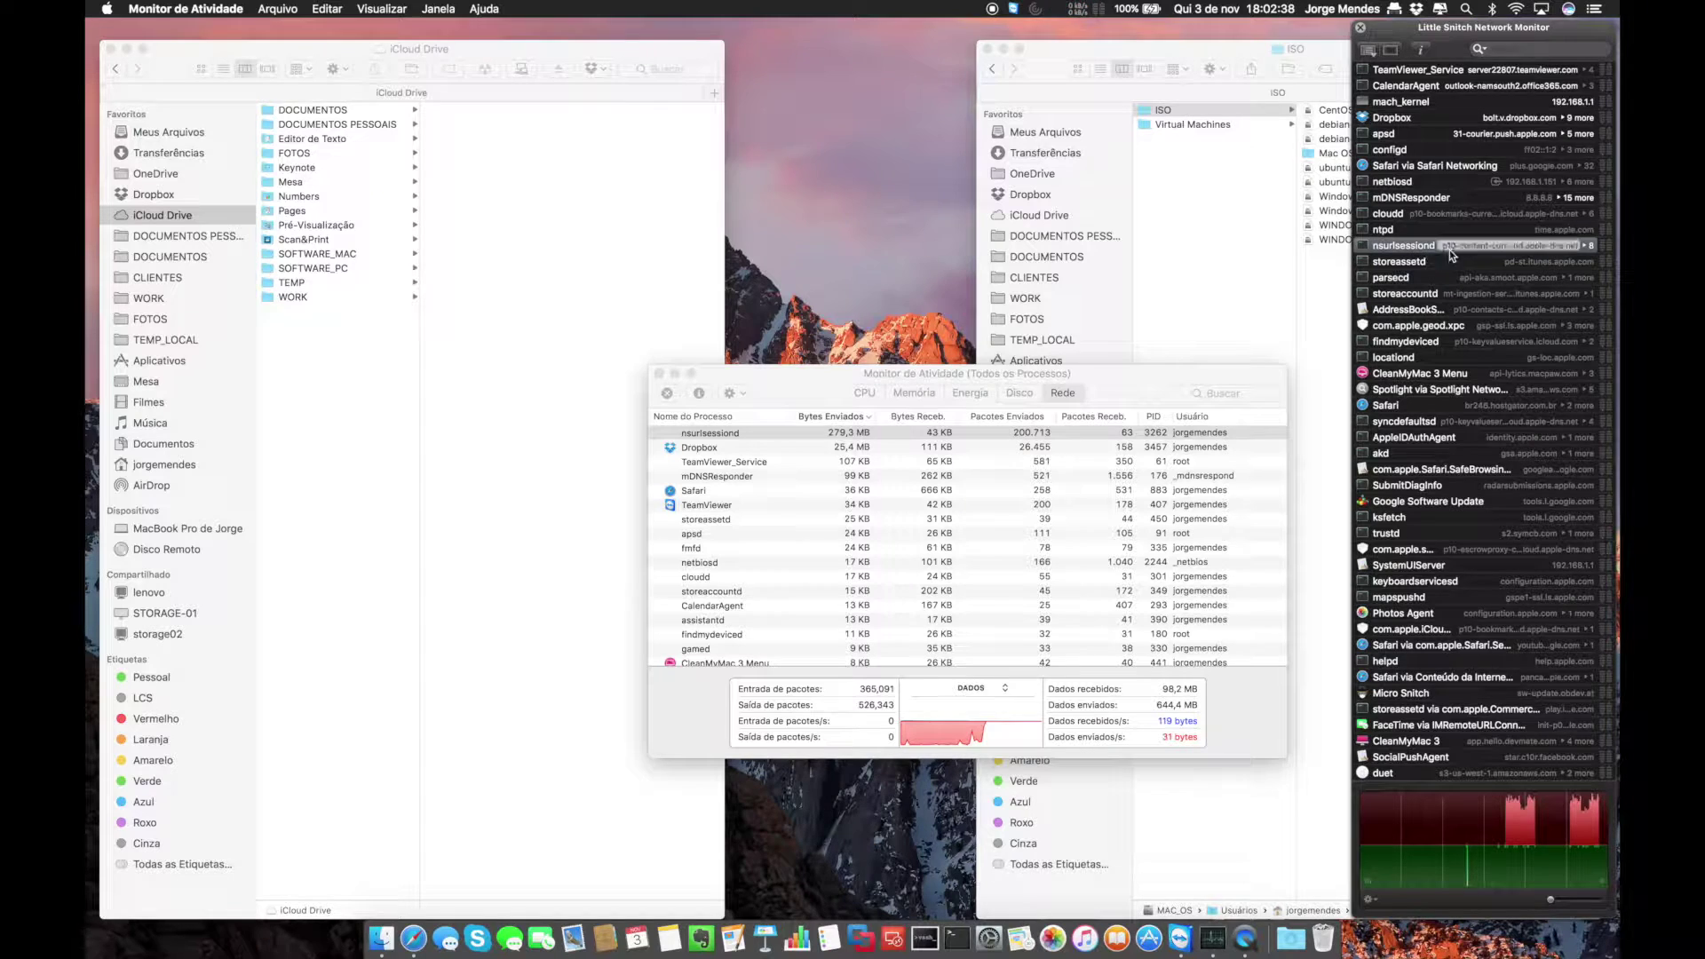
{"action": "left_click", "coordinate": [1587, 247]}
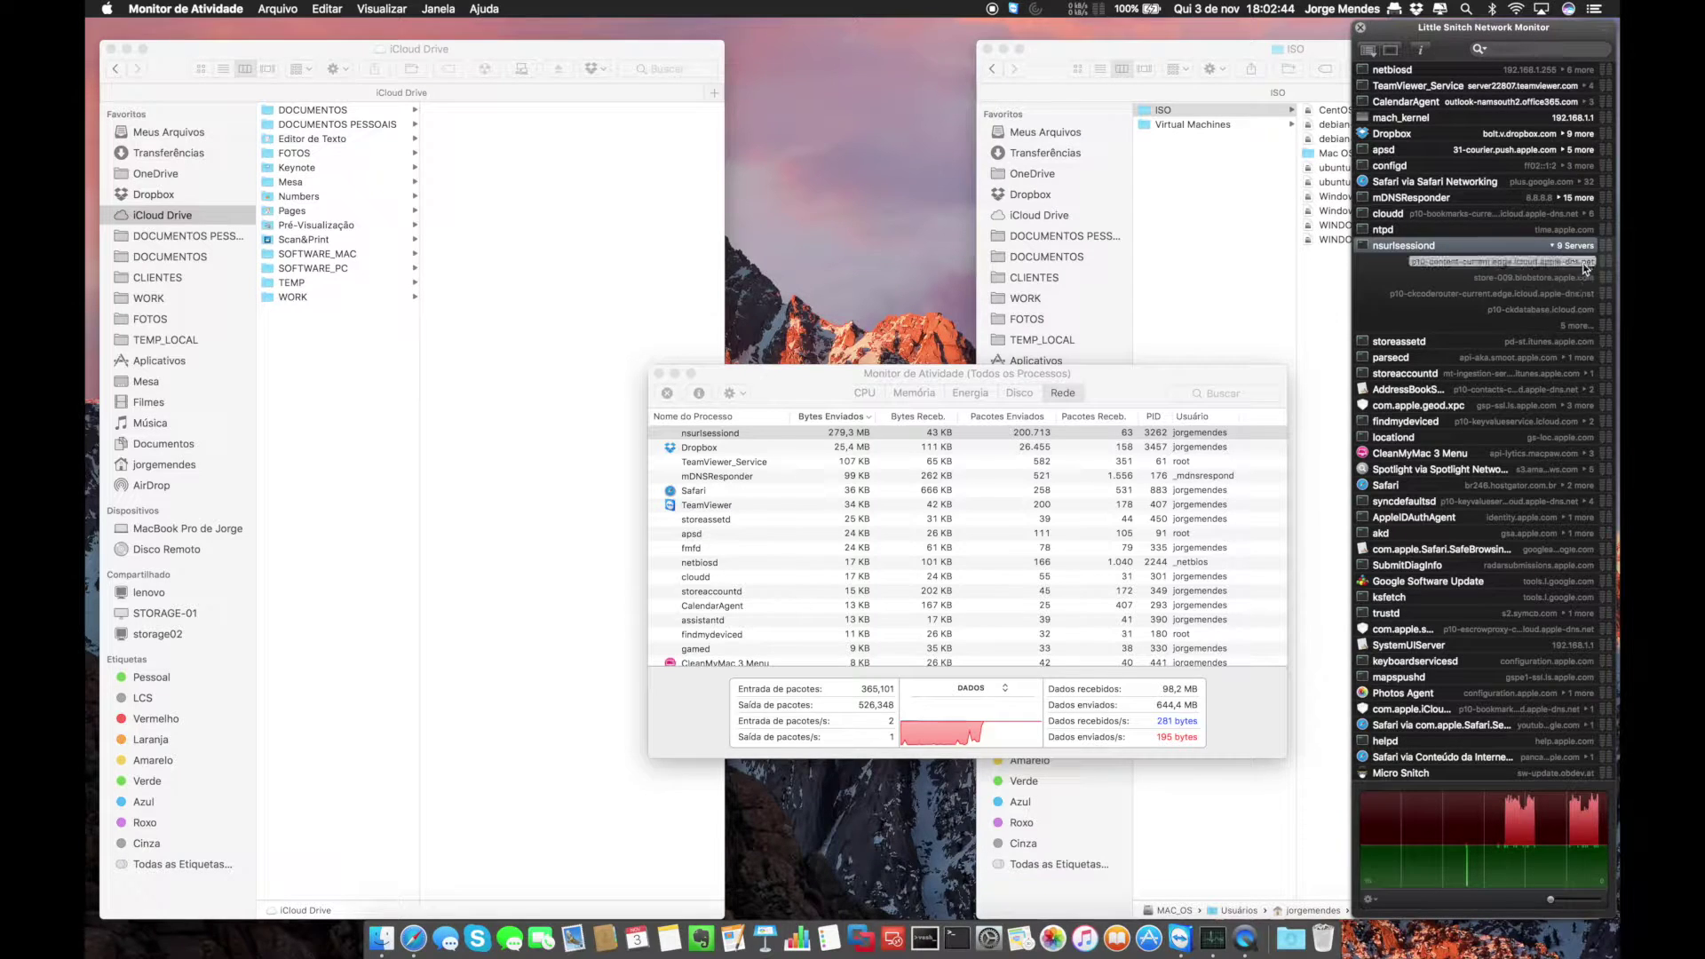
{"action": "left_click", "coordinate": [1577, 326]}
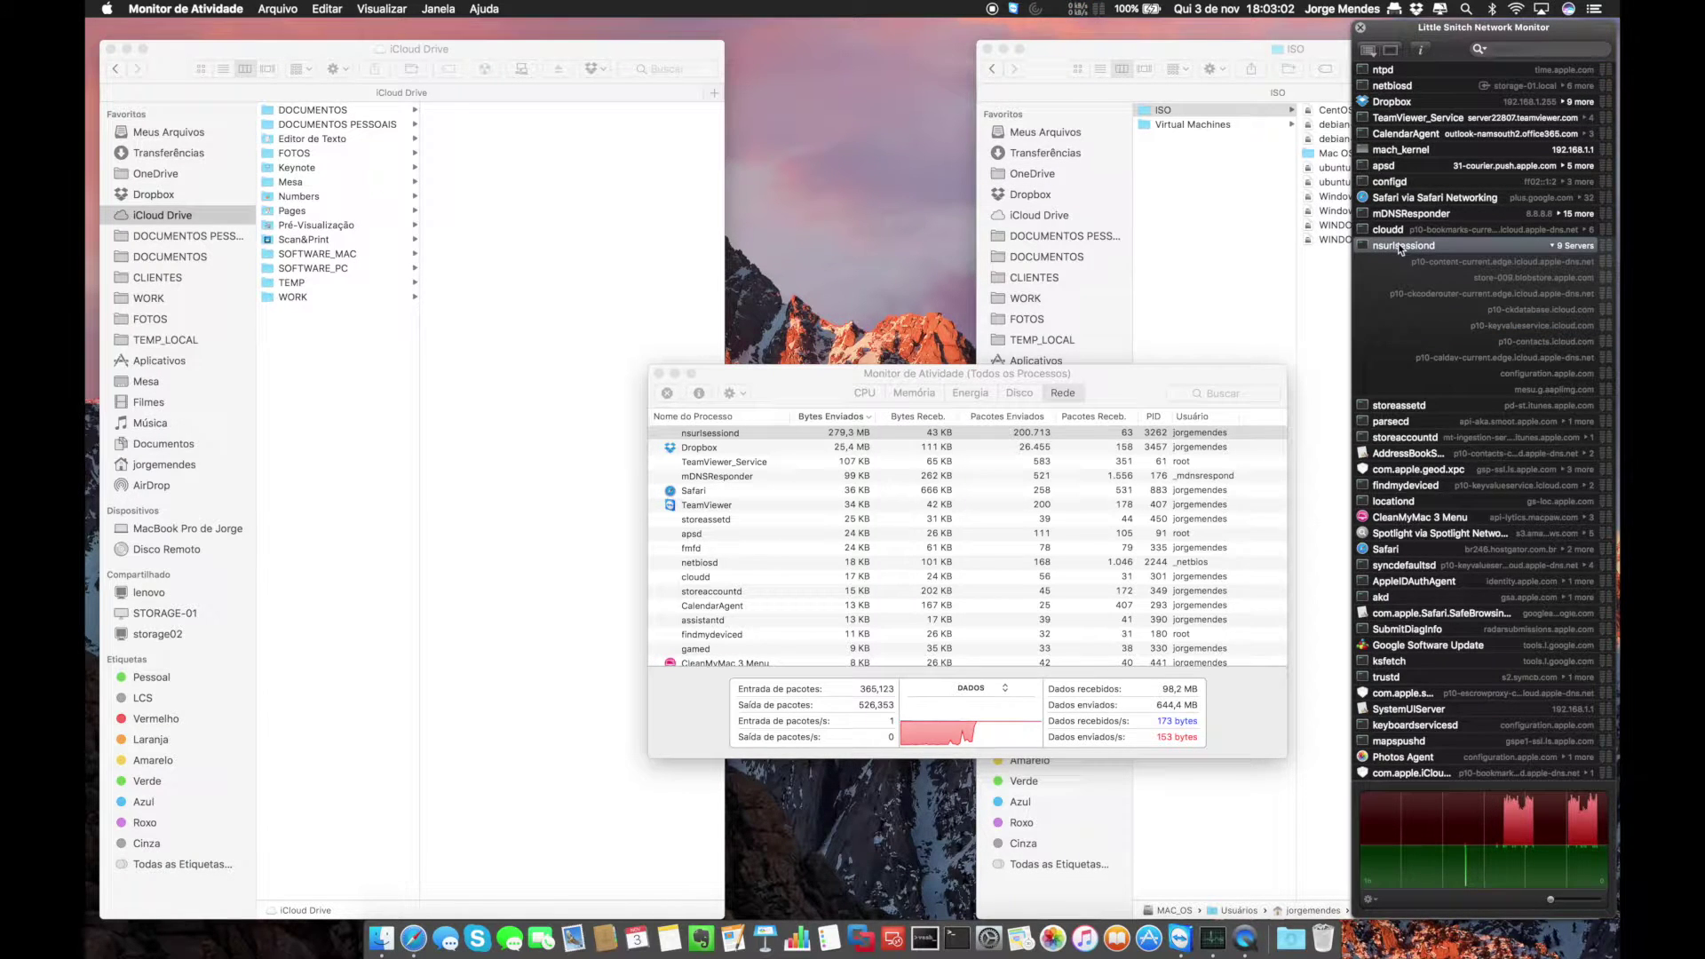
{"action": "left_click", "coordinate": [1587, 246]}
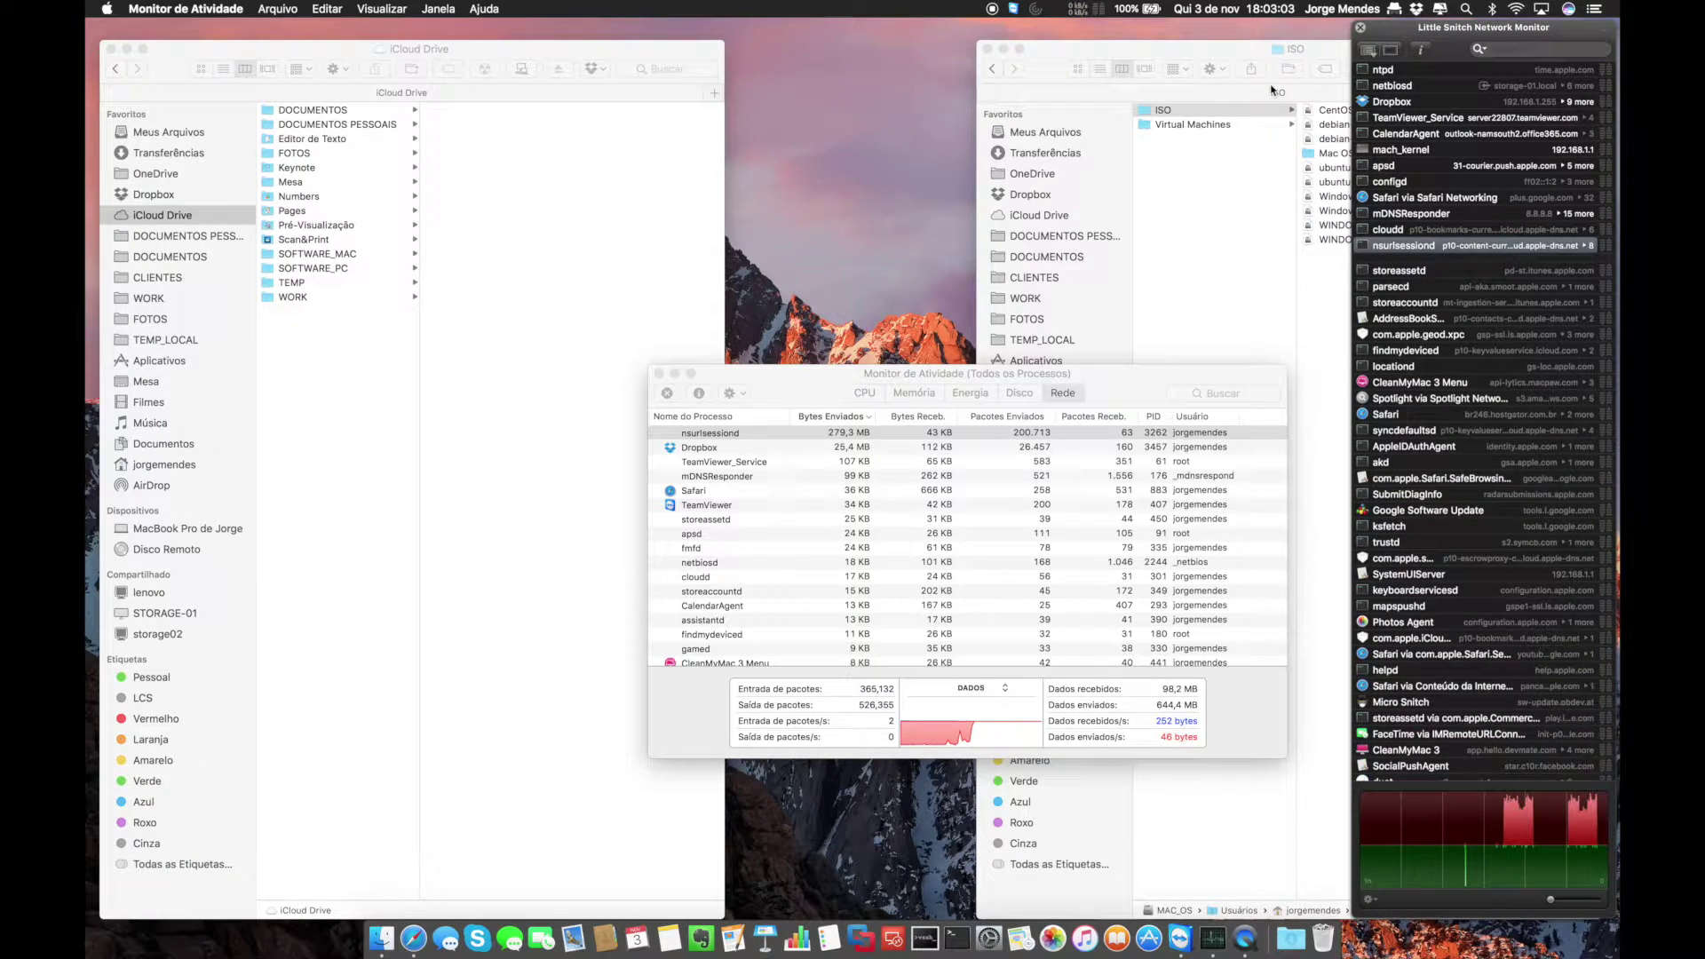
Open the Little Snitch rules and search them for "nsur".
{"action": "left_click", "coordinate": [1080, 9]}
{"action": "mouse_move", "coordinate": [1093, 71]}
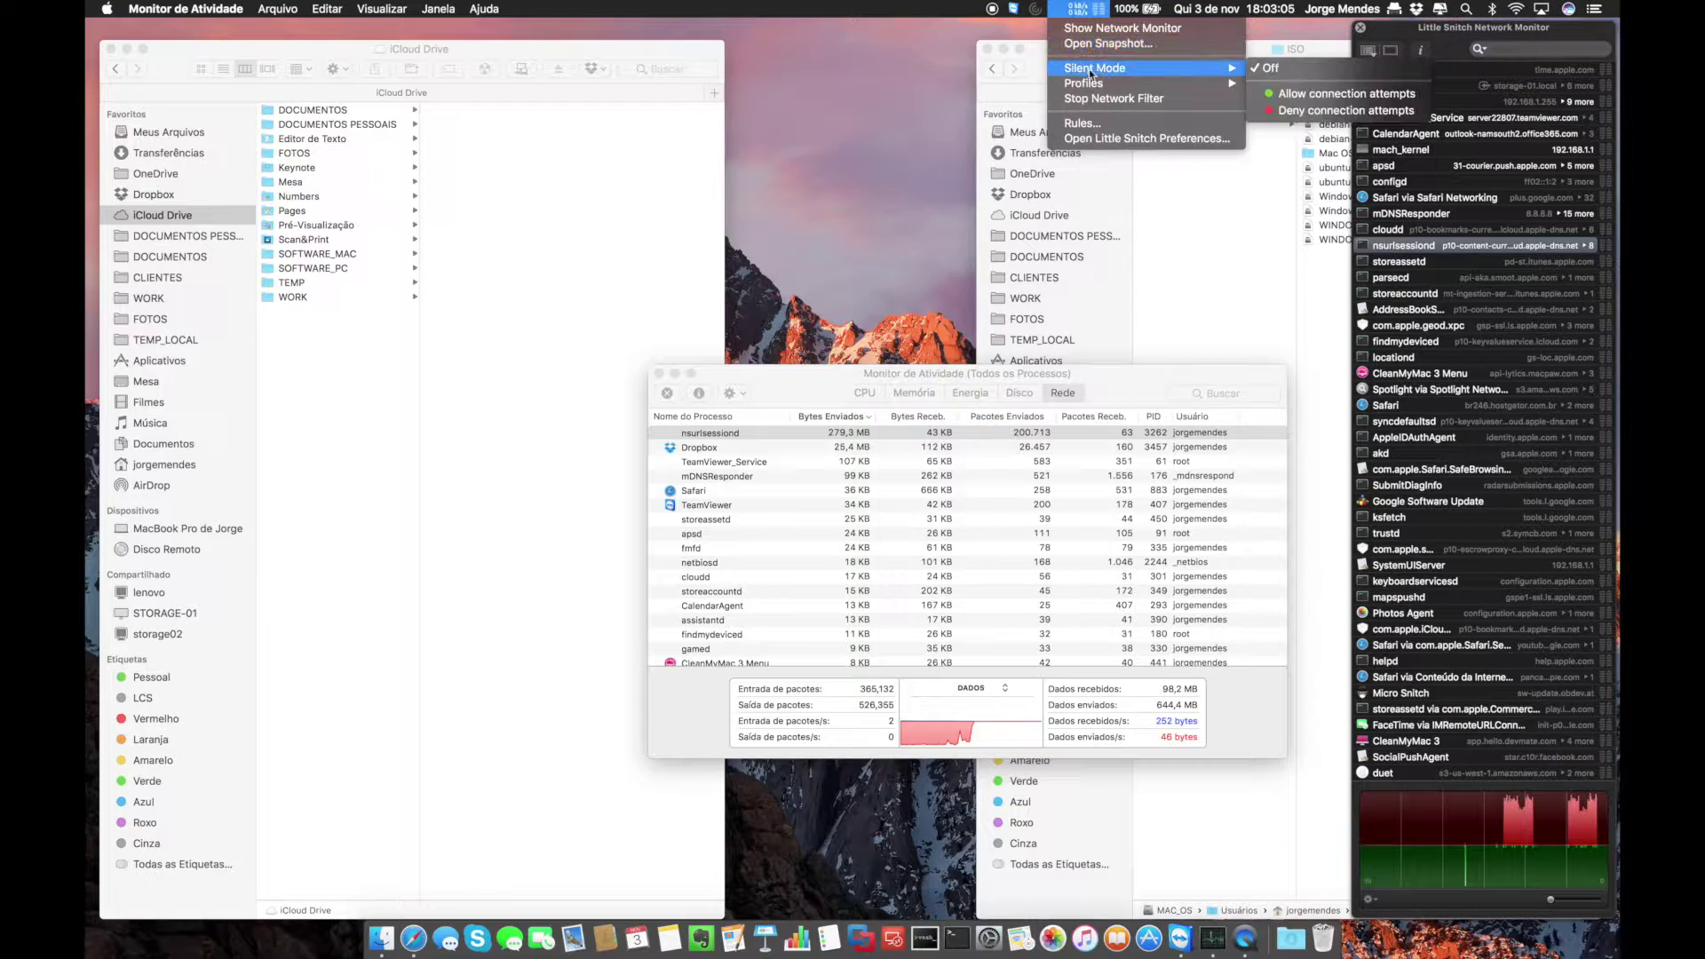
{"action": "left_click", "coordinate": [1083, 124]}
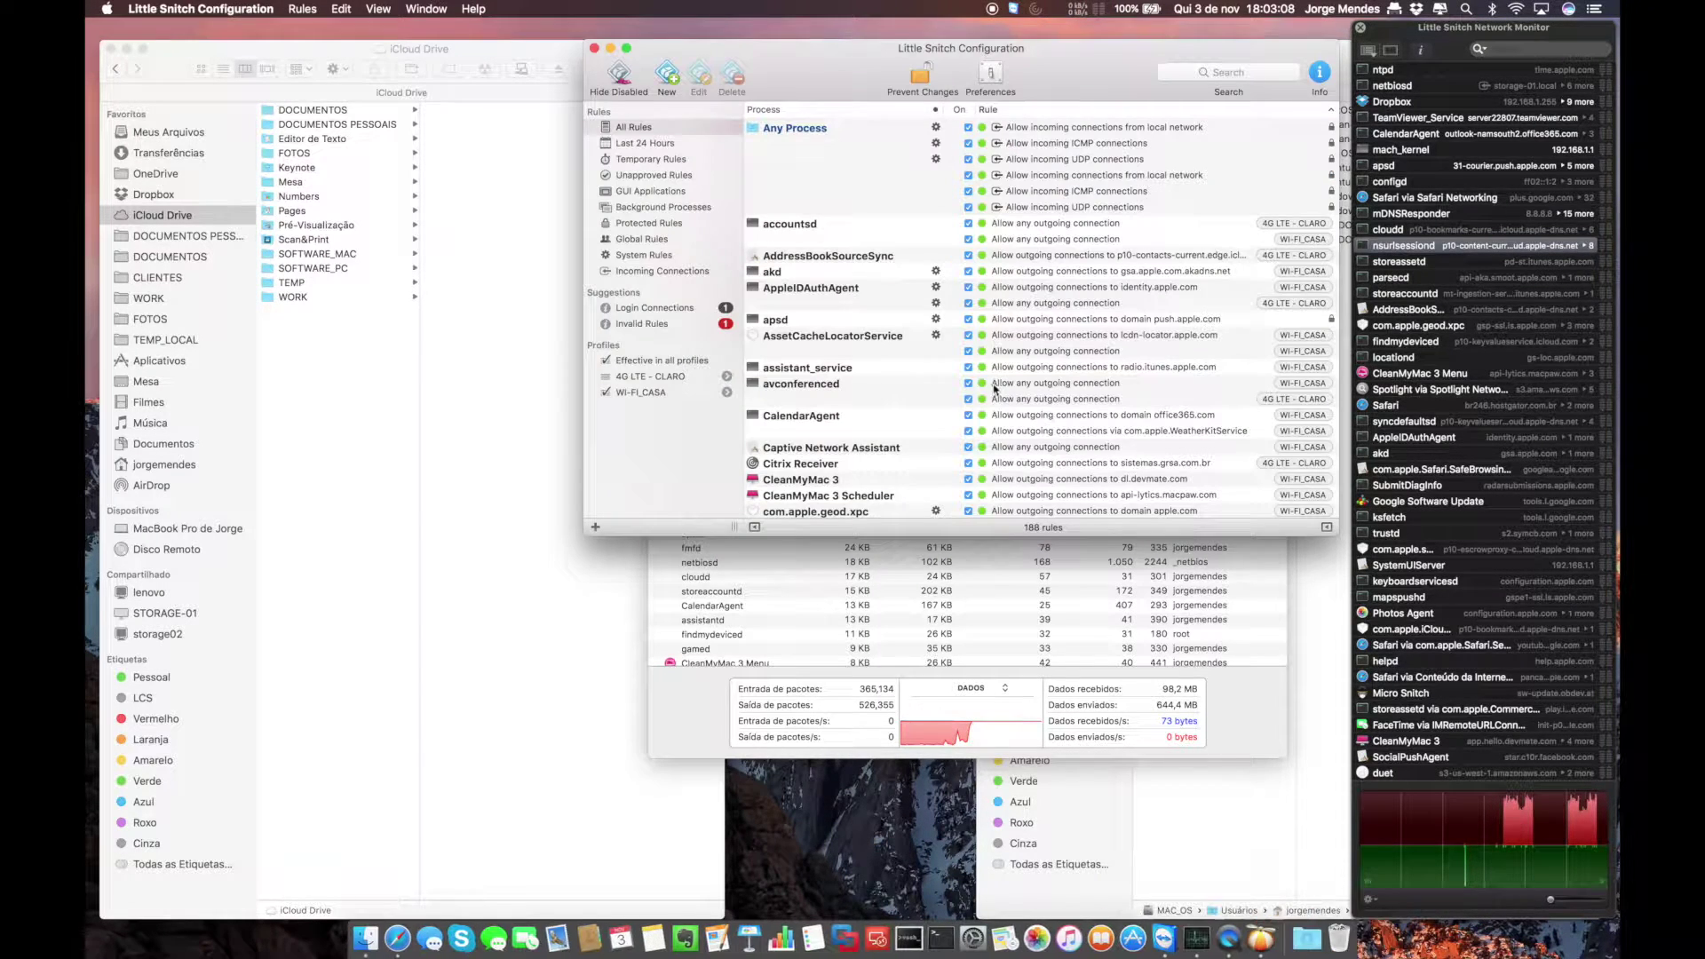
{"action": "left_click", "coordinate": [1254, 70]}
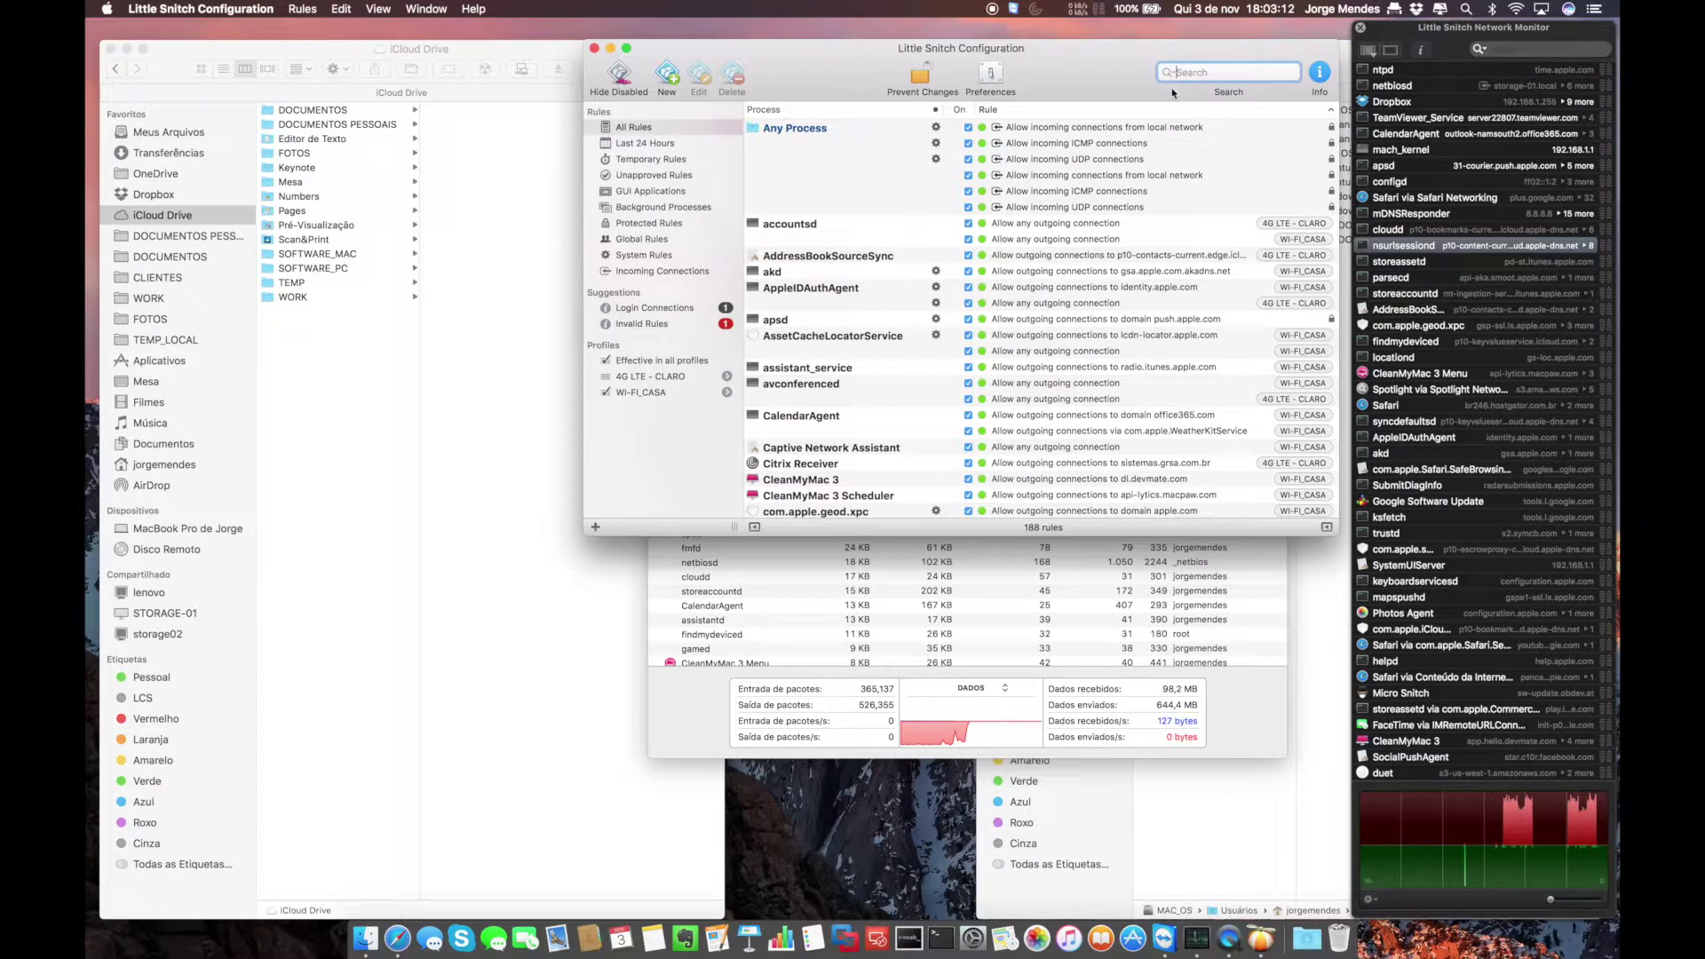
{"action": "type", "text": "nsur"}
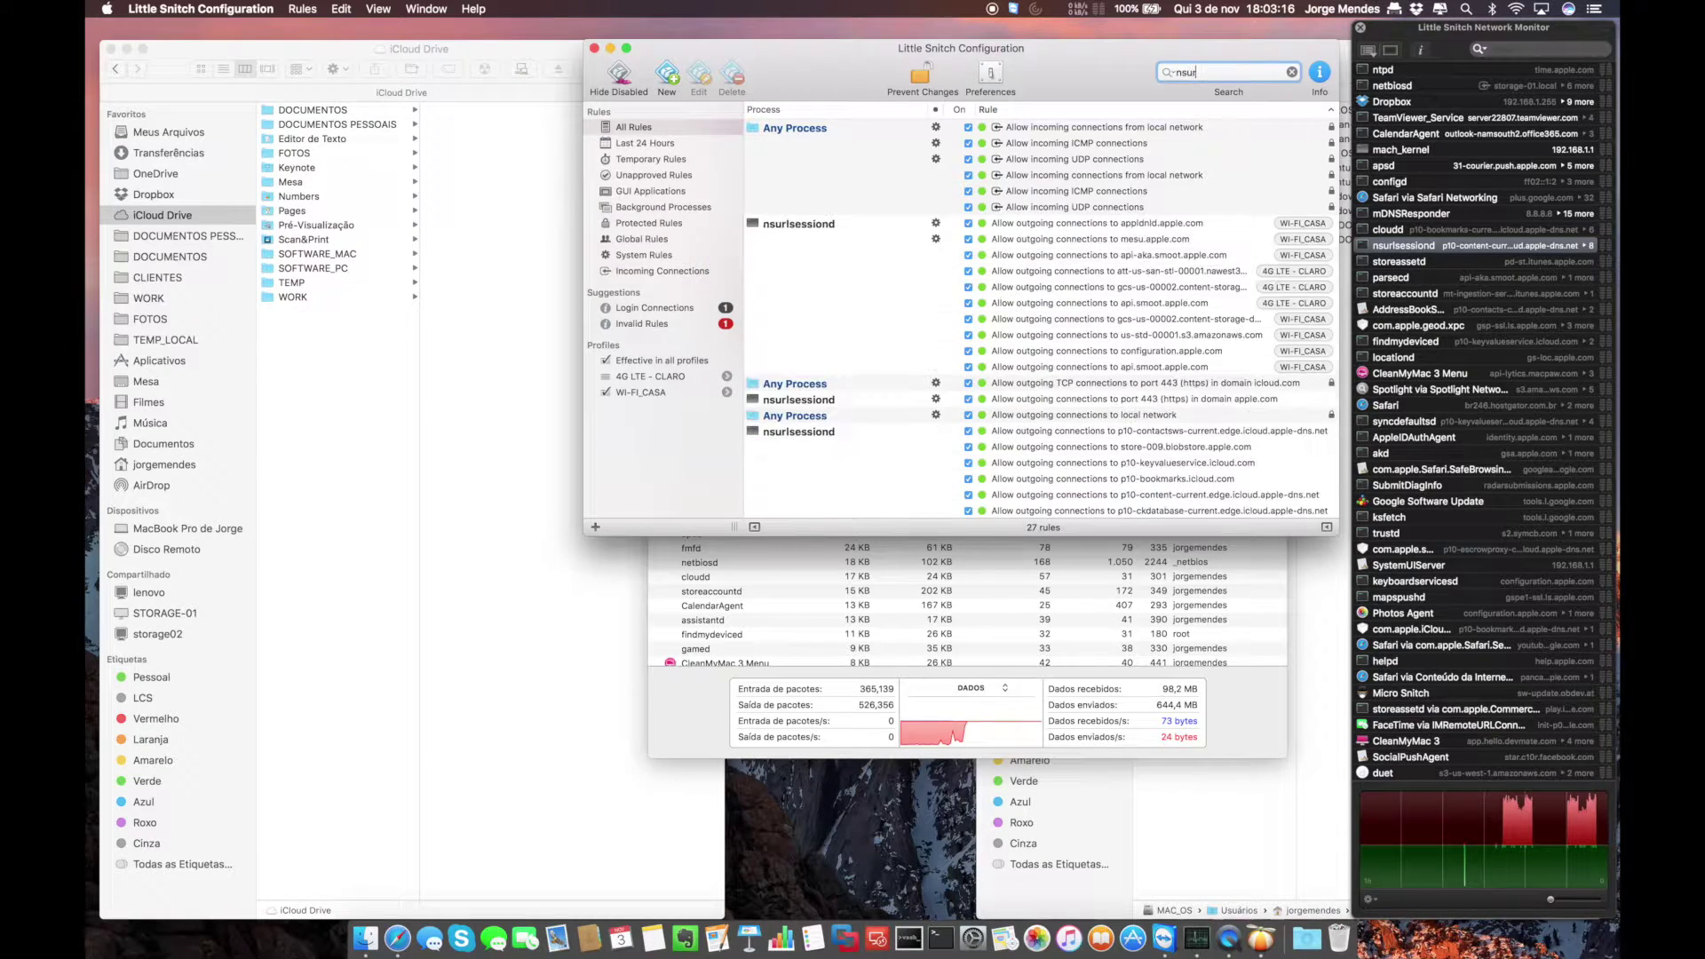
Review the nsurlsessiond rules, including the gcs-us-00002 content-storage connection for 4G LTE - CLARO, and close the Little Snitch Configuration.
{"action": "left_click", "coordinate": [791, 228]}
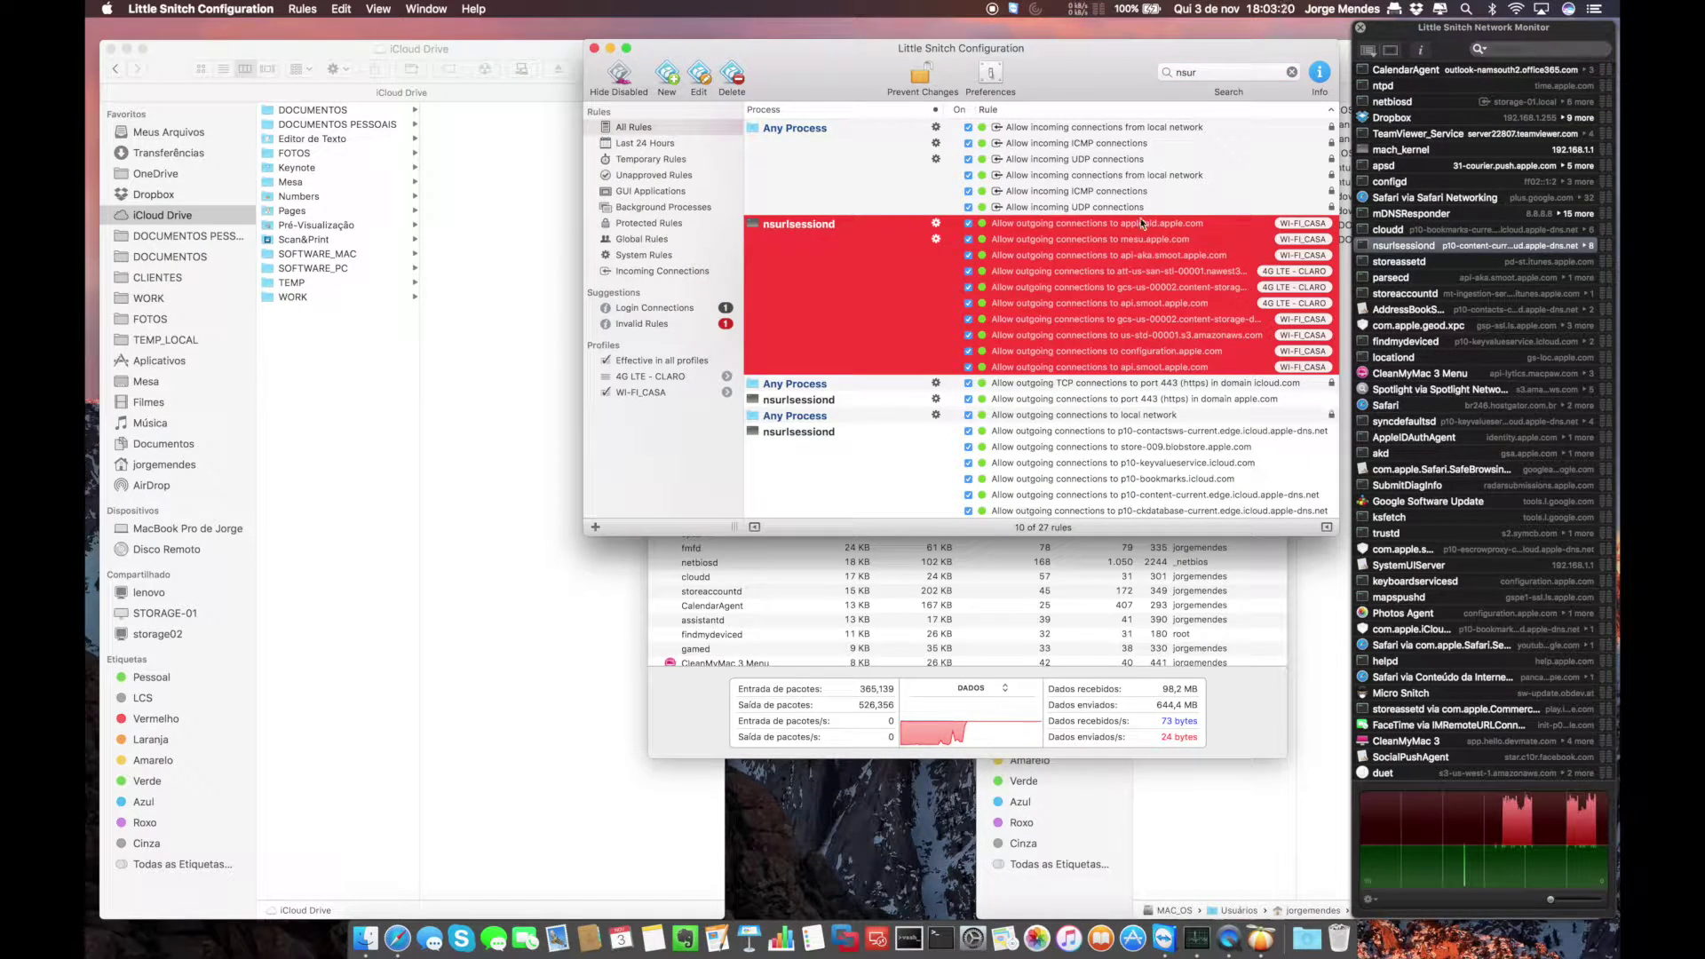
{"action": "left_click", "coordinate": [1040, 287]}
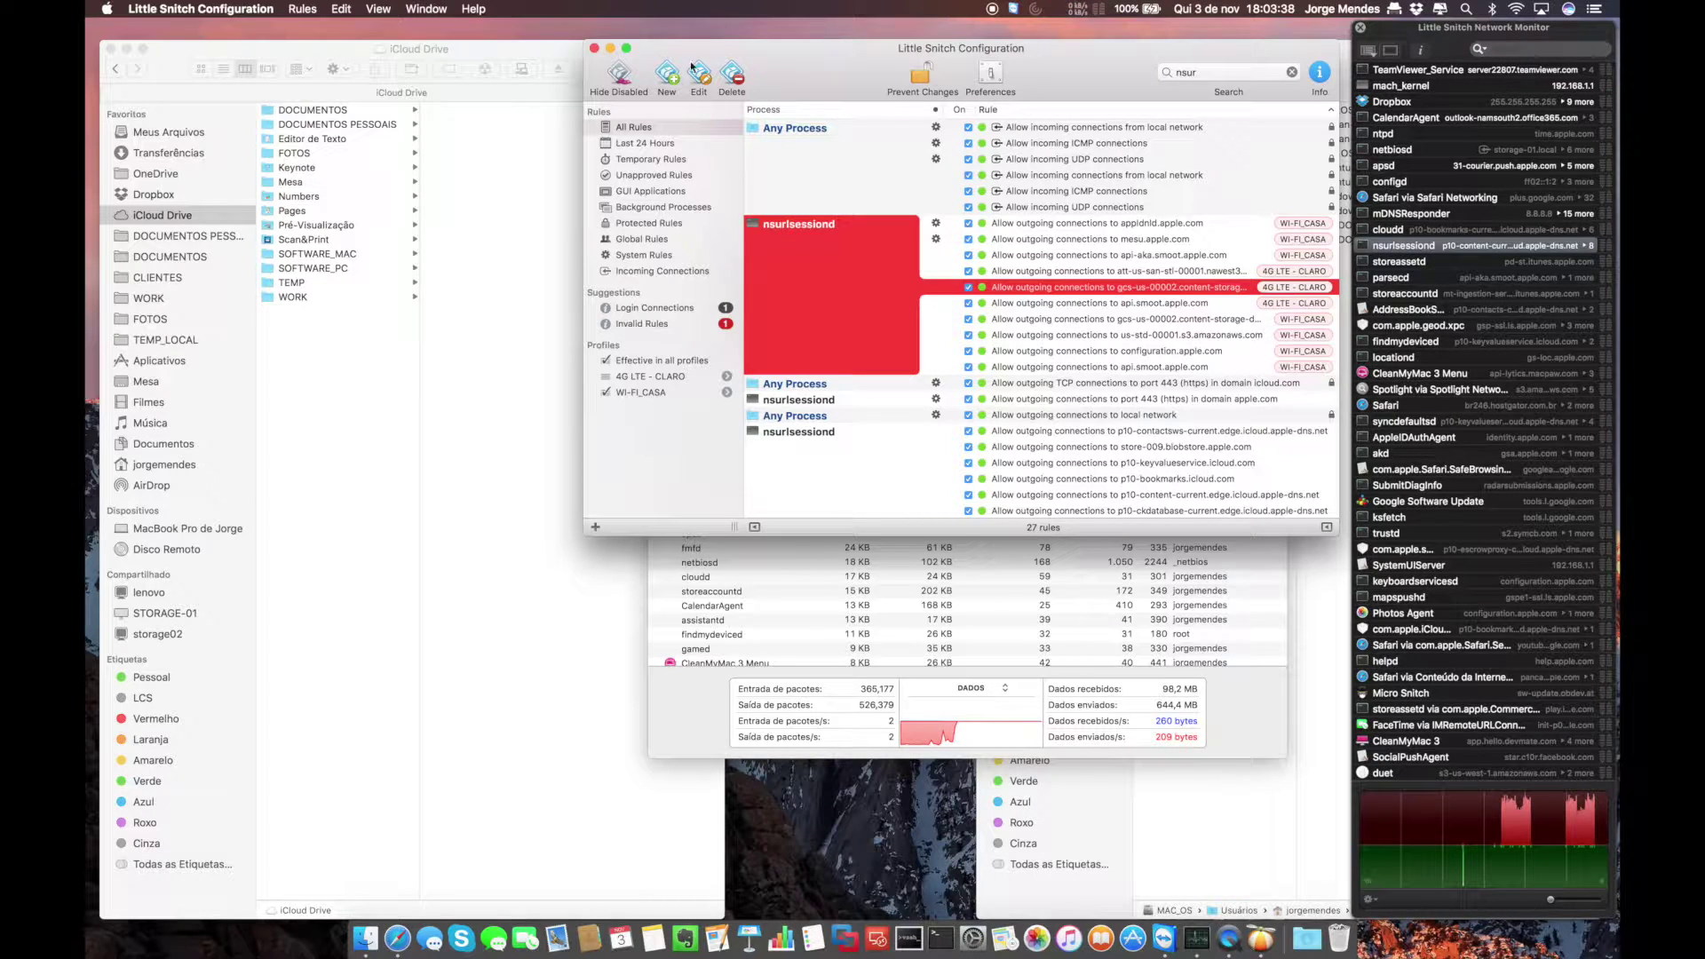
{"action": "left_click", "coordinate": [595, 49]}
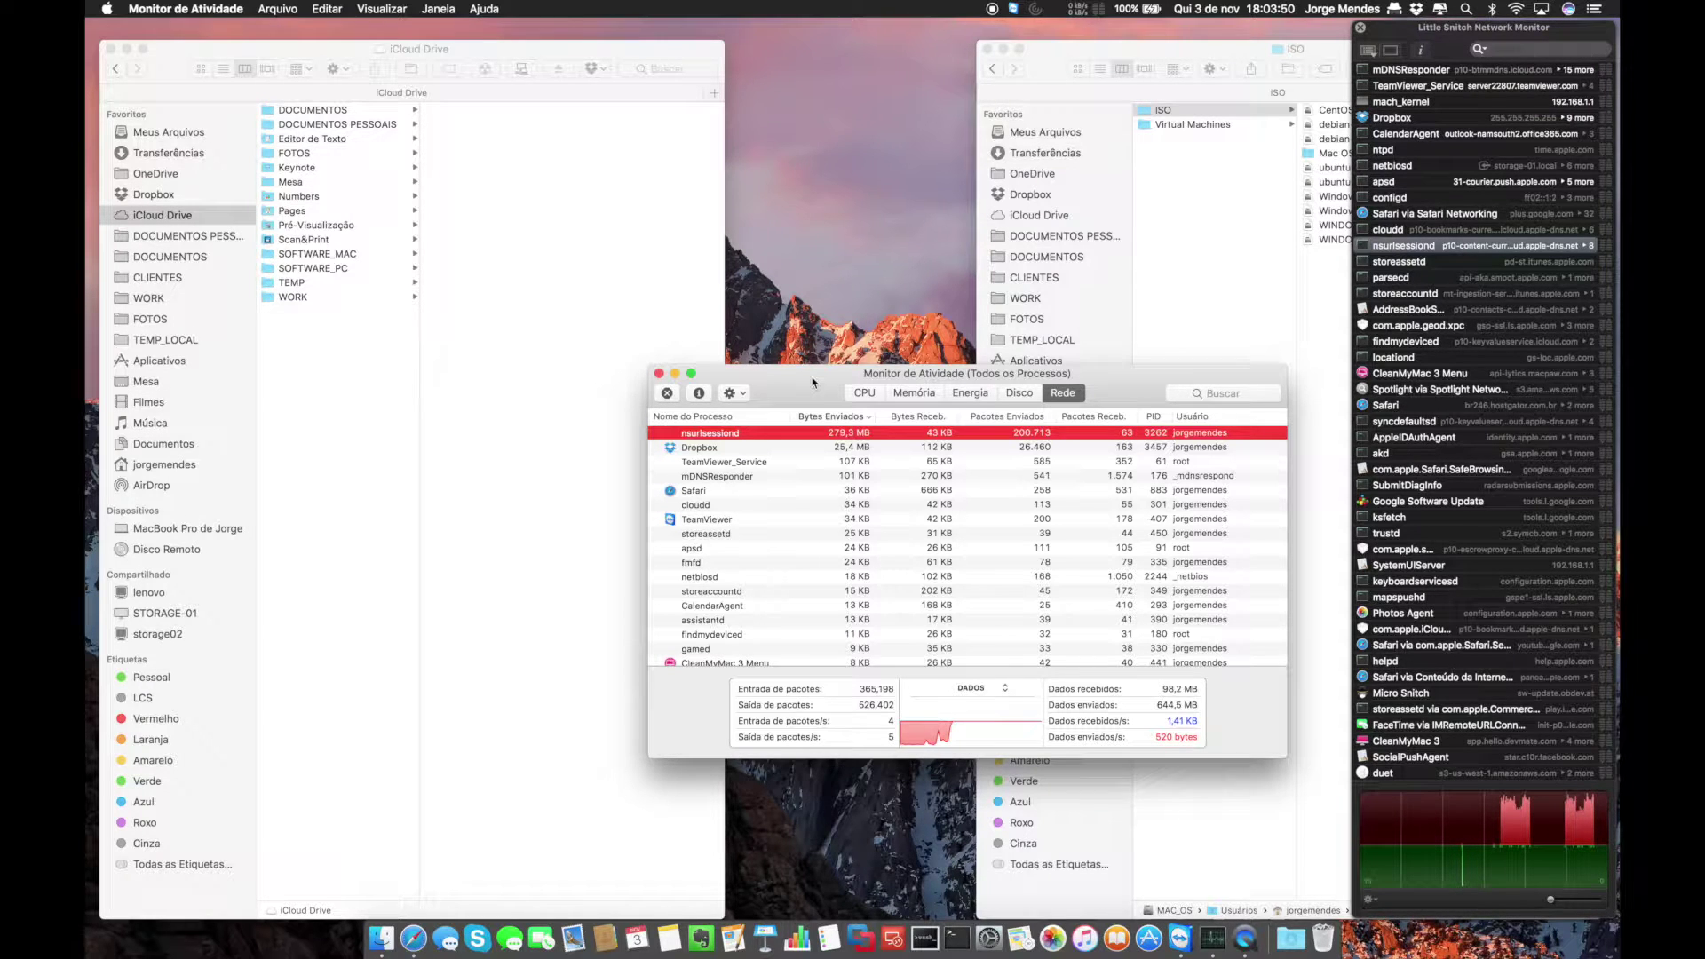
Move the Activity Monitor window lower on the desktop, shift the iCloud Drive window slightly, and return to Activity Monitor.
{"action": "left_click_drag", "start_coordinate": [812, 382], "coordinate": [717, 507]}
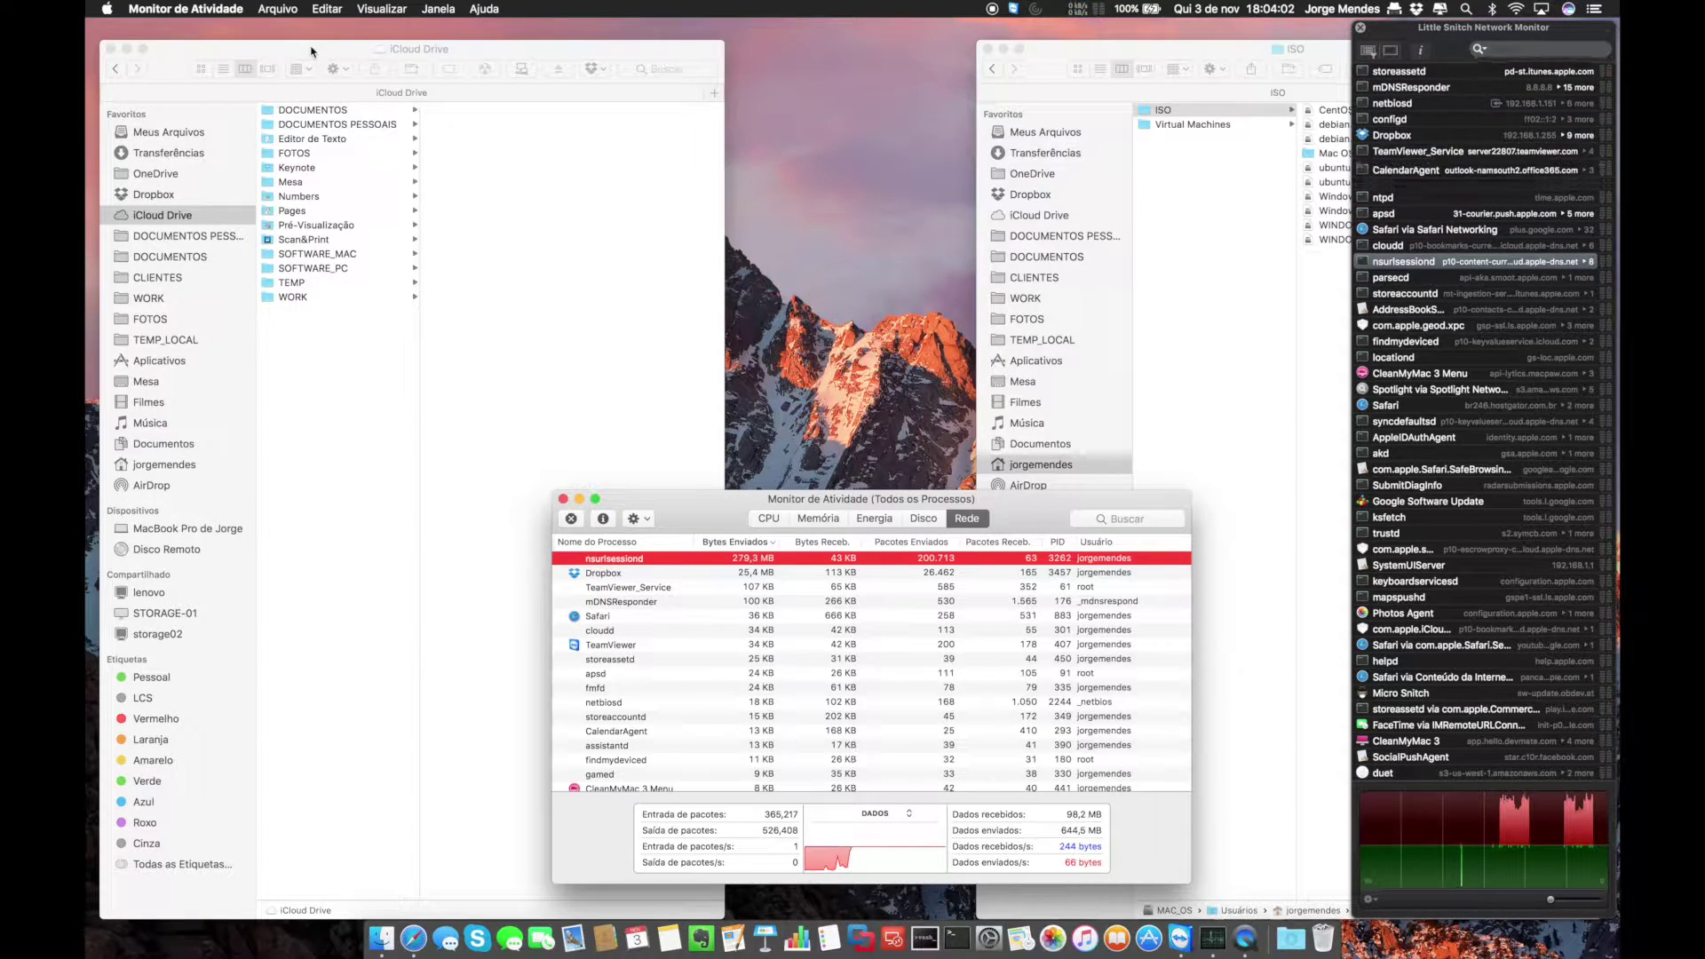
{"action": "left_click_drag", "start_coordinate": [312, 51], "coordinate": [305, 51]}
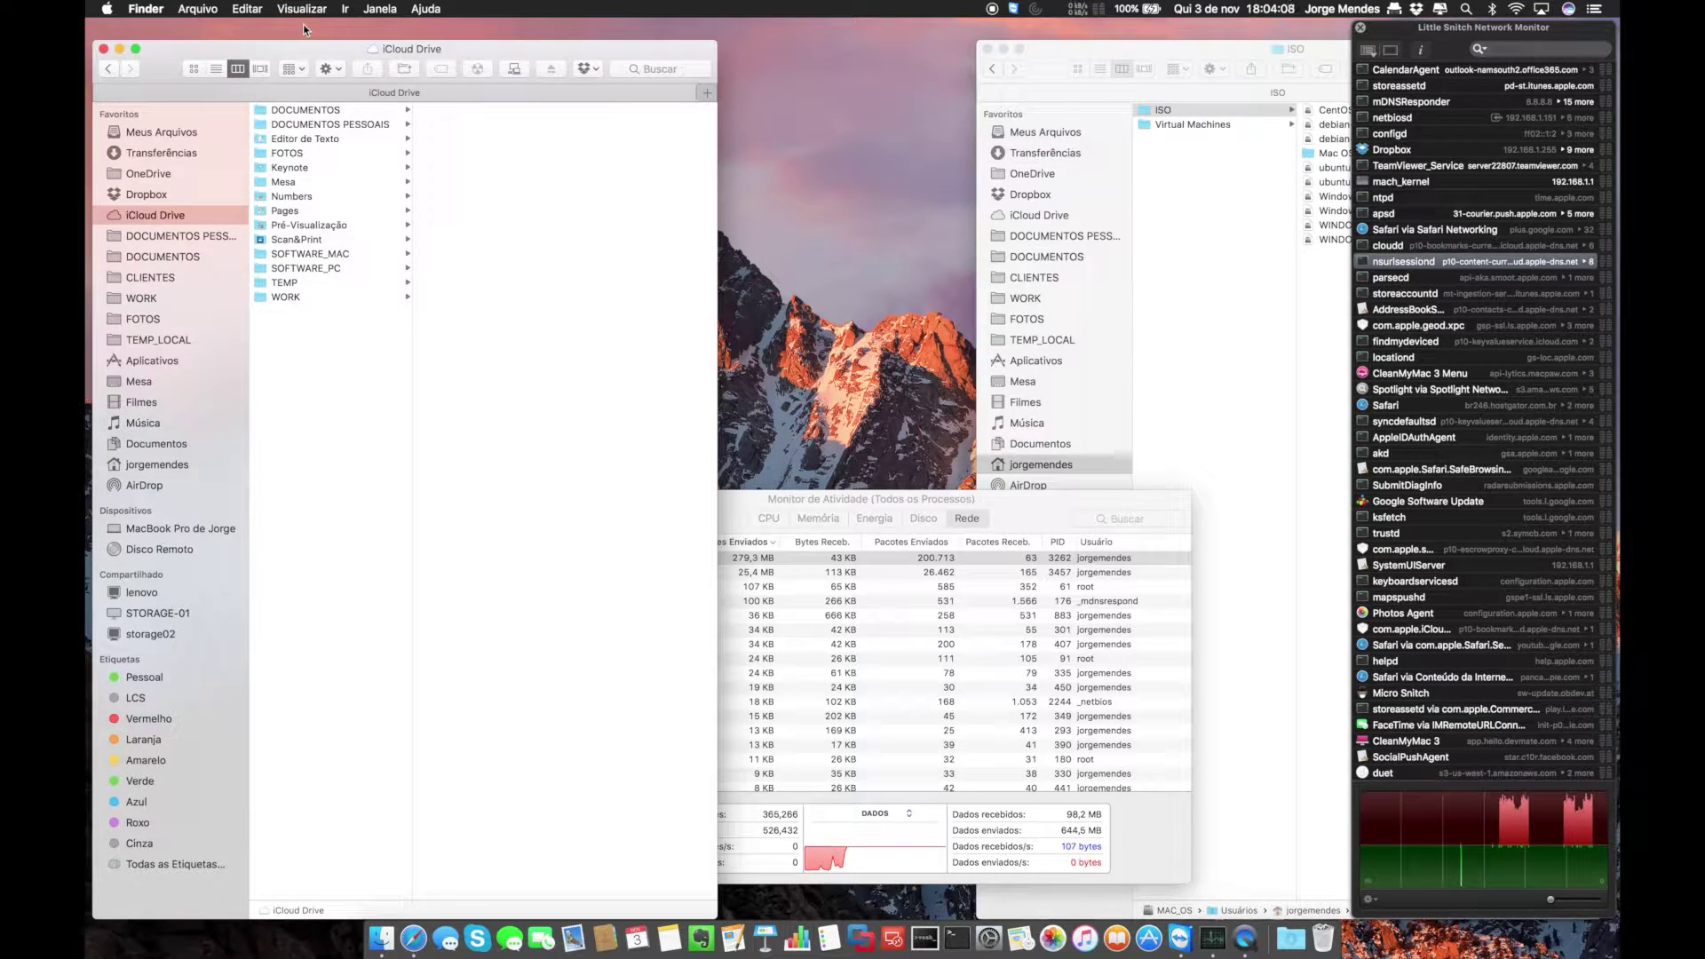
{"action": "left_click", "coordinate": [768, 500]}
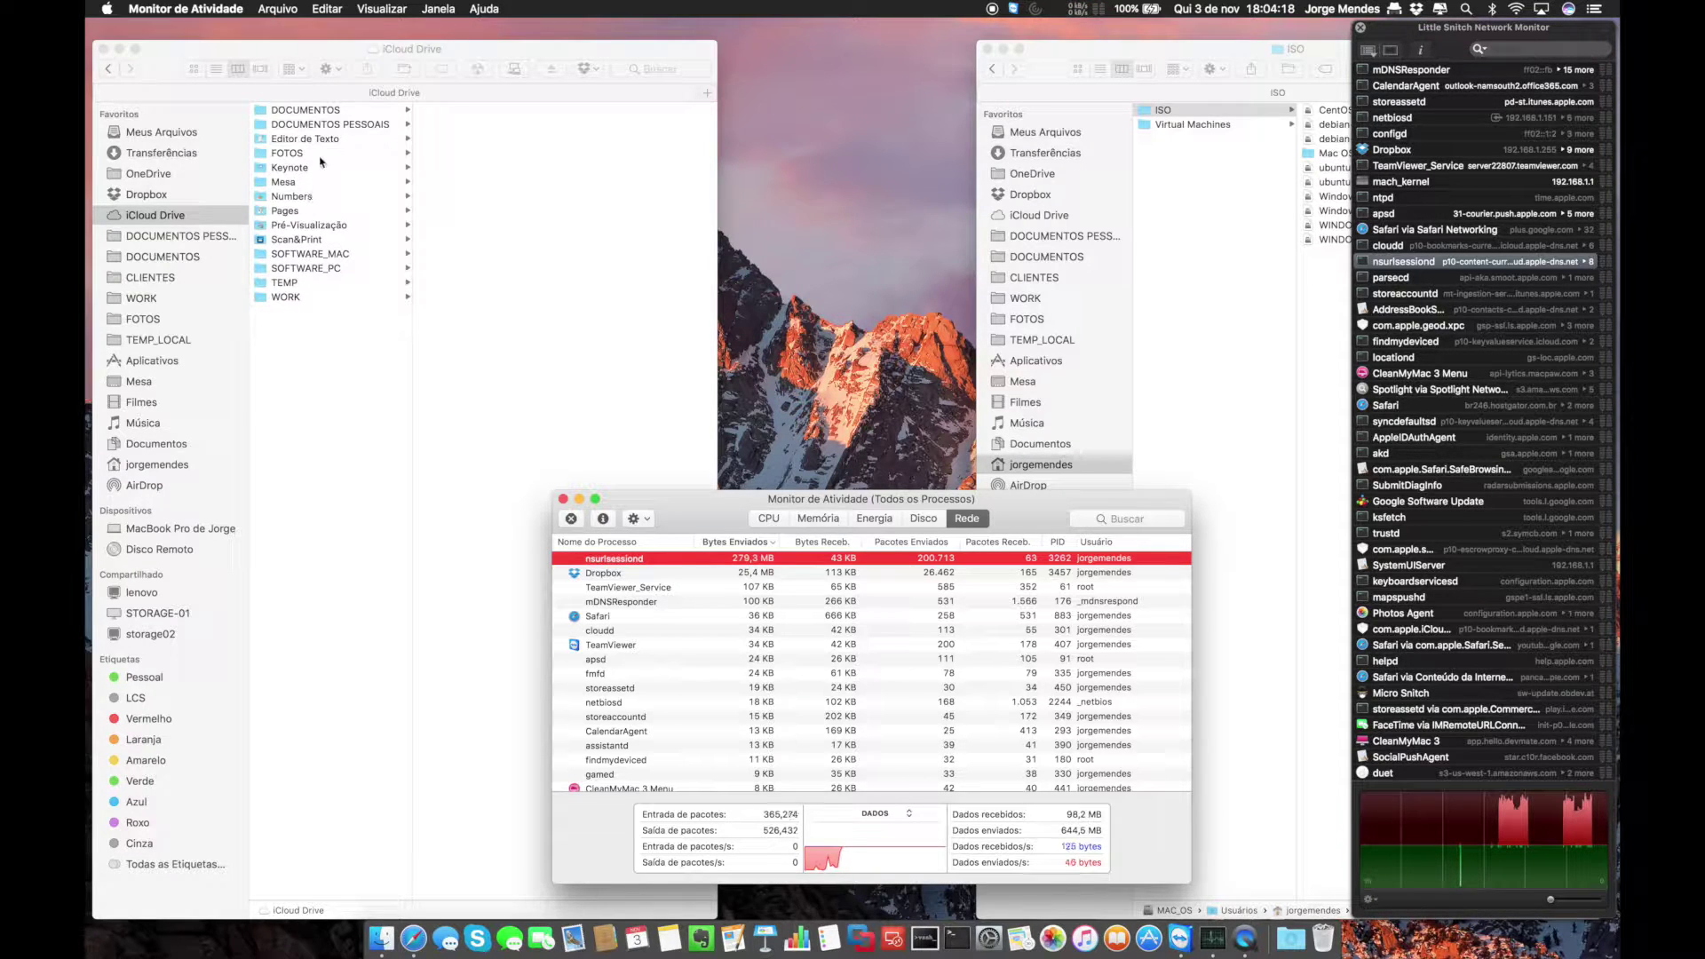
Browse the CLIENTES and DOCUMENTOS folders inside WORK on iCloud Drive and preview the Organograma LCS PNG file.
{"action": "left_click", "coordinate": [293, 297]}
{"action": "left_click", "coordinate": [481, 139]}
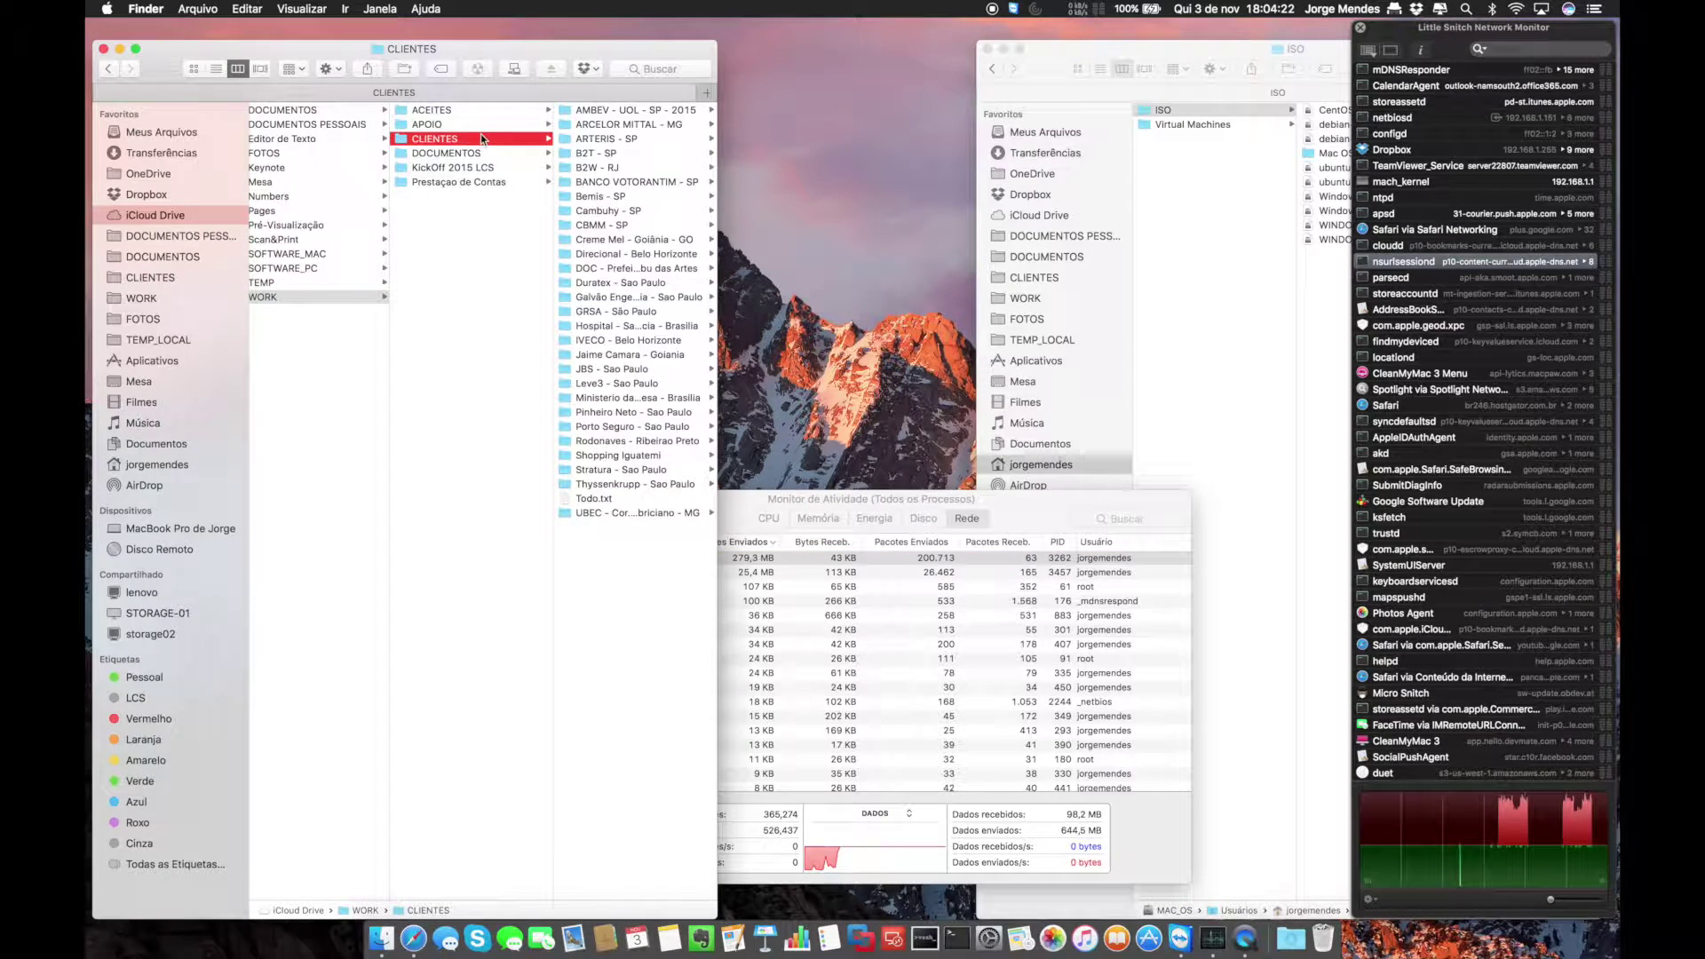
{"action": "left_click", "coordinate": [433, 155]}
{"action": "left_click", "coordinate": [637, 152]}
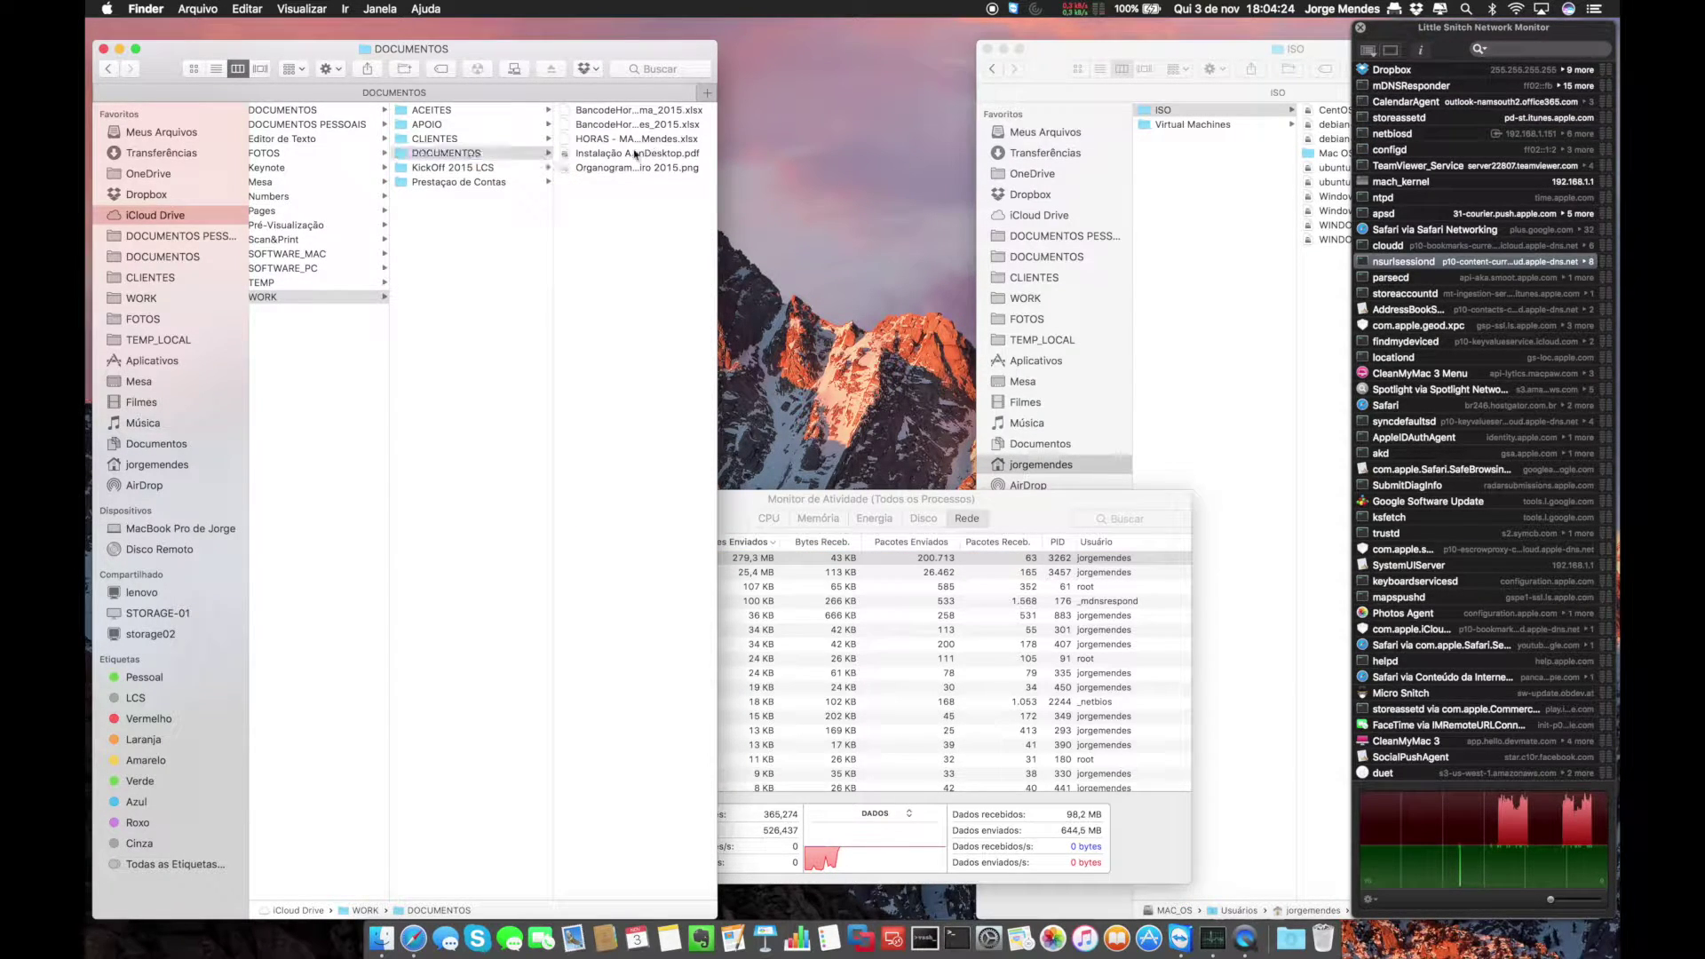
{"action": "left_click", "coordinate": [465, 168]}
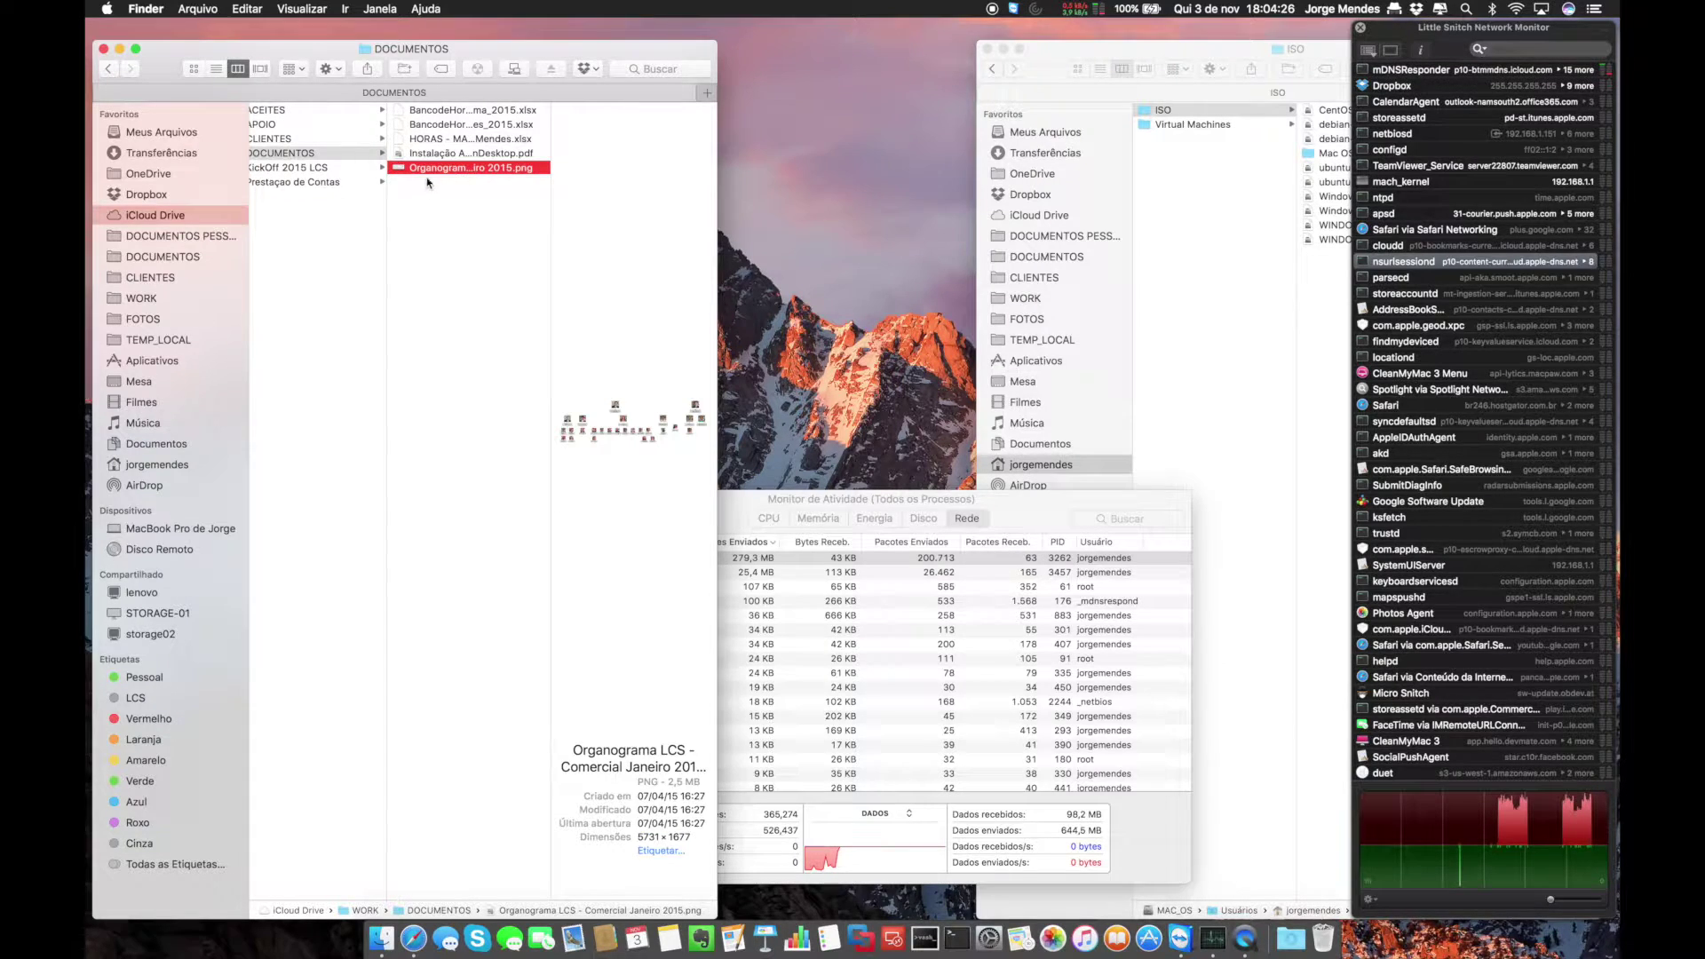
Go back to the WORK folder's subfolders, open APOIO, and preview the "6 - Citrix XenApp" document.
{"action": "scroll", "coordinate": [377, 171], "scroll_direction": "left", "scroll_amount": 2}
{"action": "left_click", "coordinate": [379, 168]}
{"action": "left_click", "coordinate": [351, 154]}
{"action": "left_click", "coordinate": [346, 140]}
{"action": "left_click", "coordinate": [342, 126]}
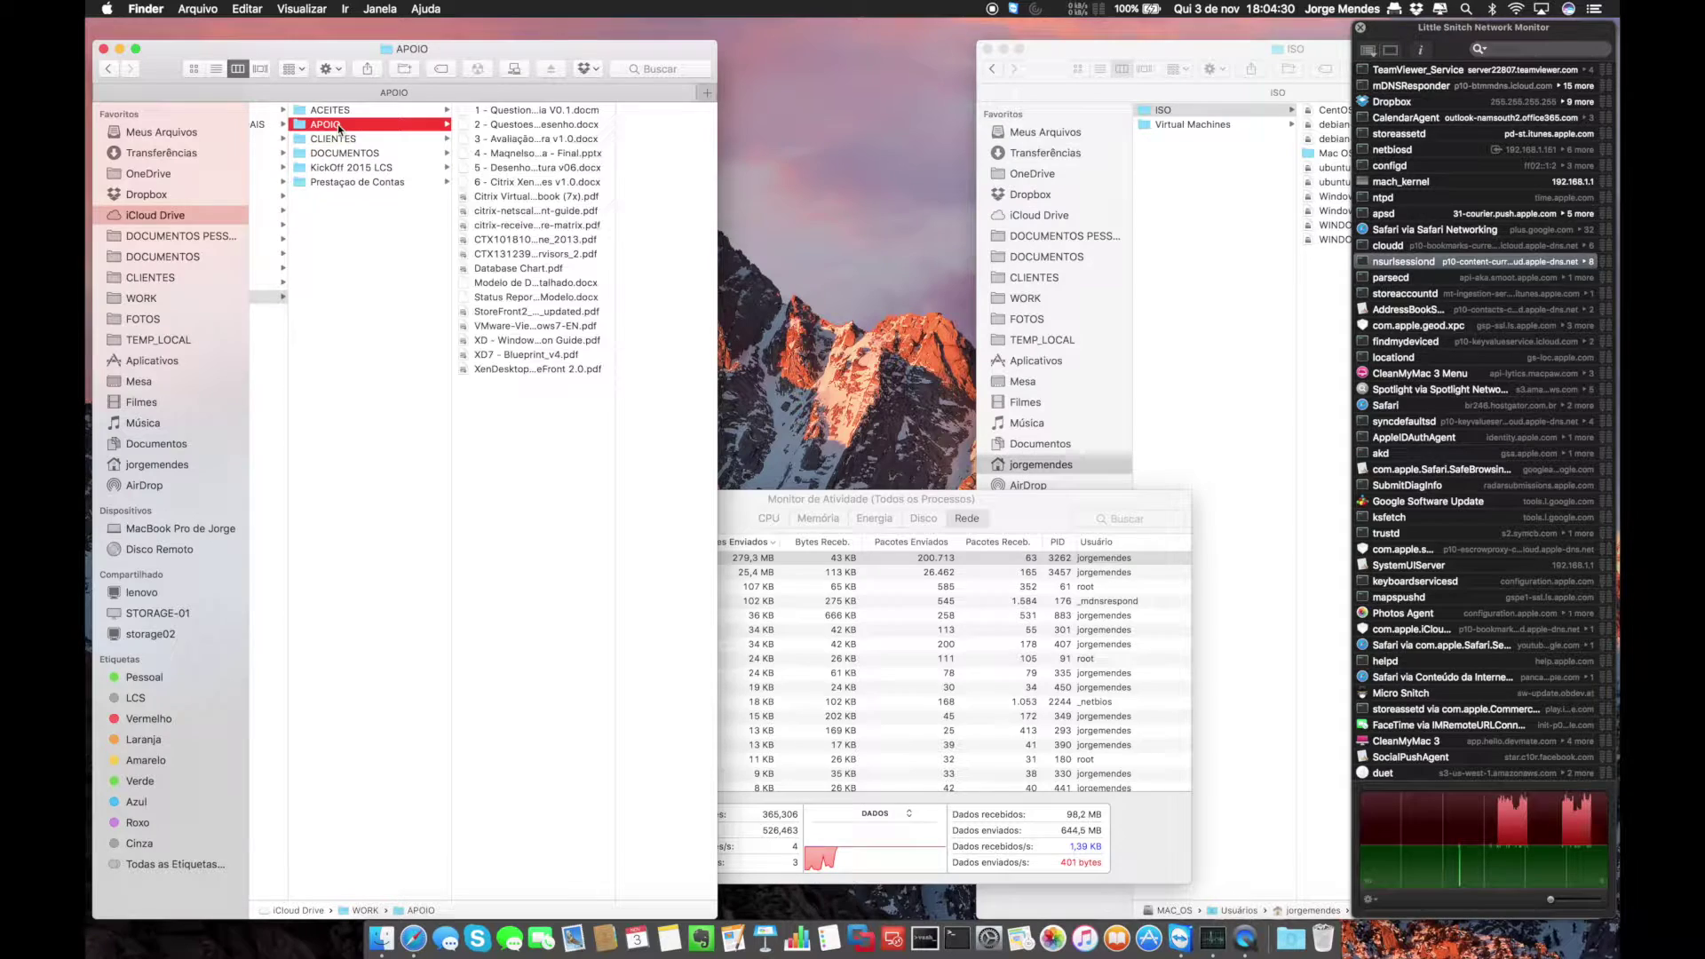
{"action": "left_click", "coordinate": [569, 196]}
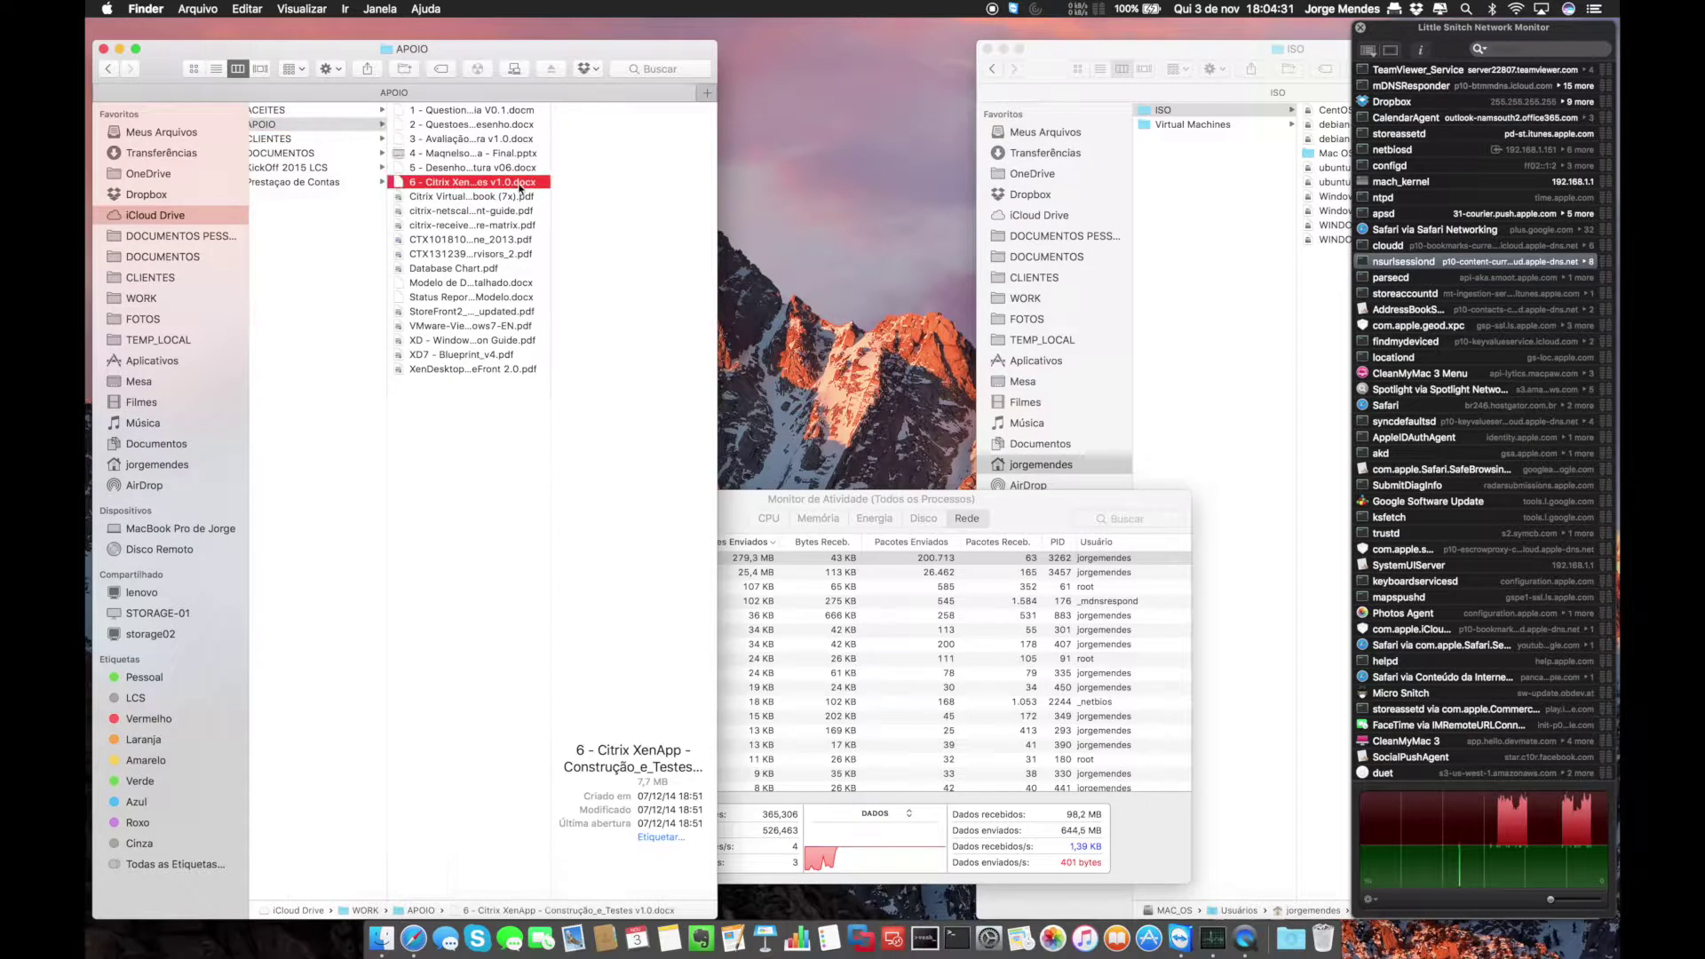
Open Citrix Virtual Desktop Handbook (7x).pdf from APOIO, look through its first pages, and quit Preview.
{"action": "double_click", "coordinate": [481, 199]}
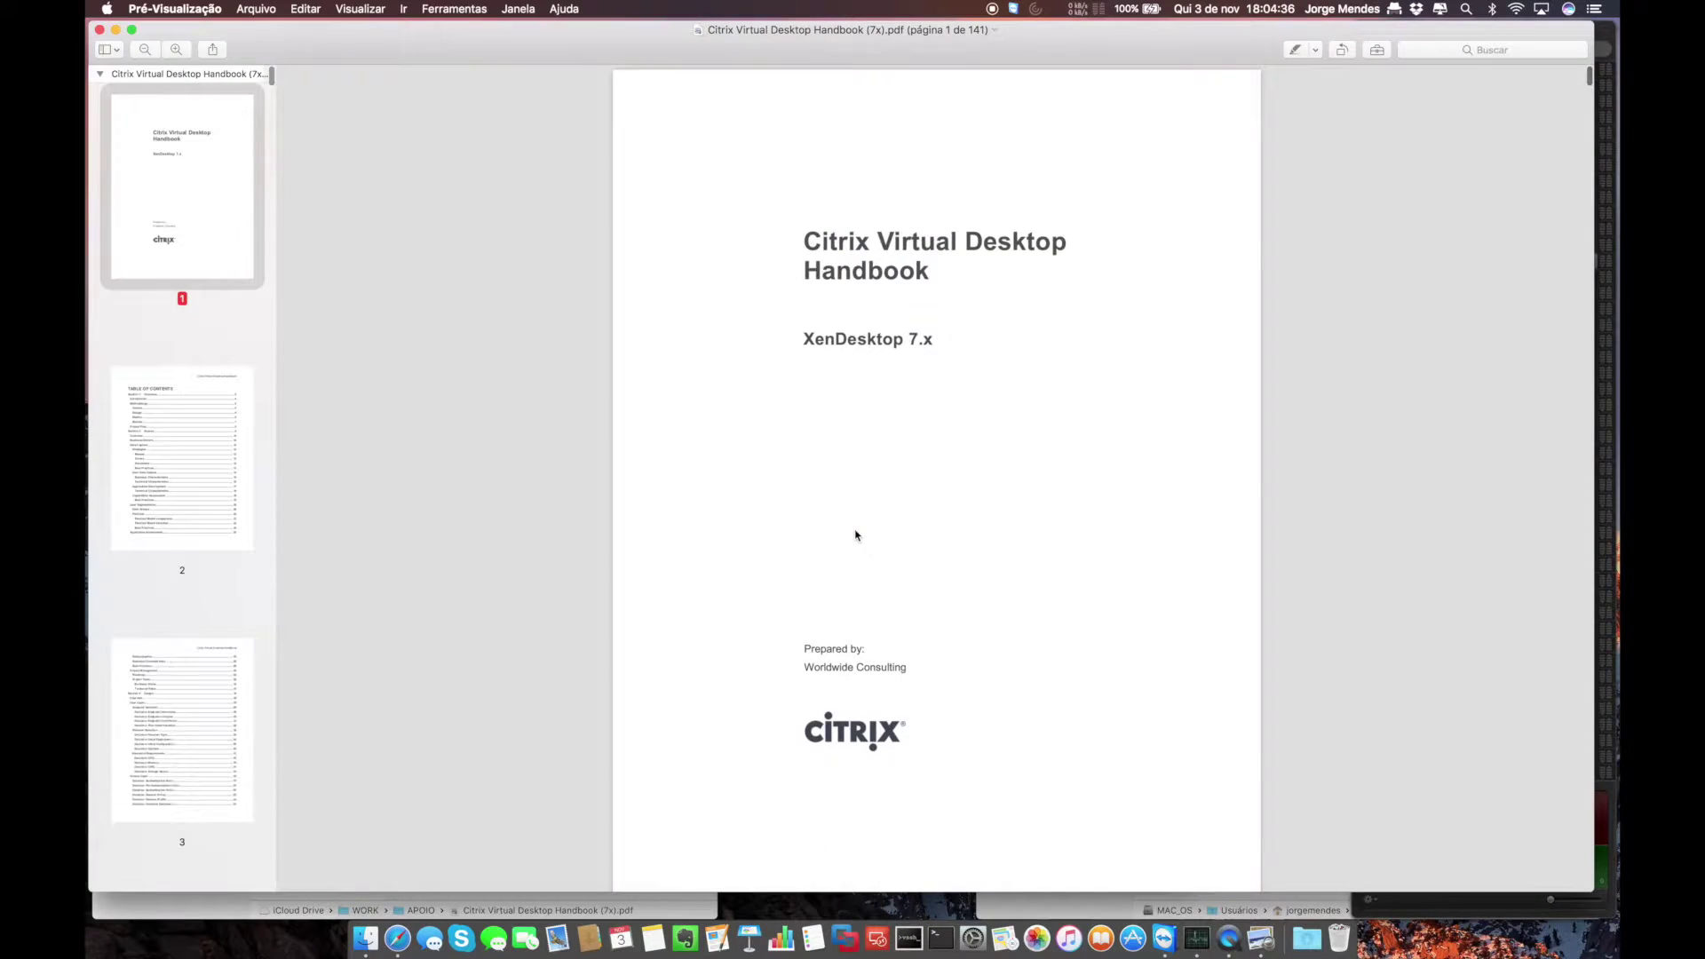
{"action": "scroll", "coordinate": [743, 430], "scroll_direction": "down", "scroll_amount": 5}
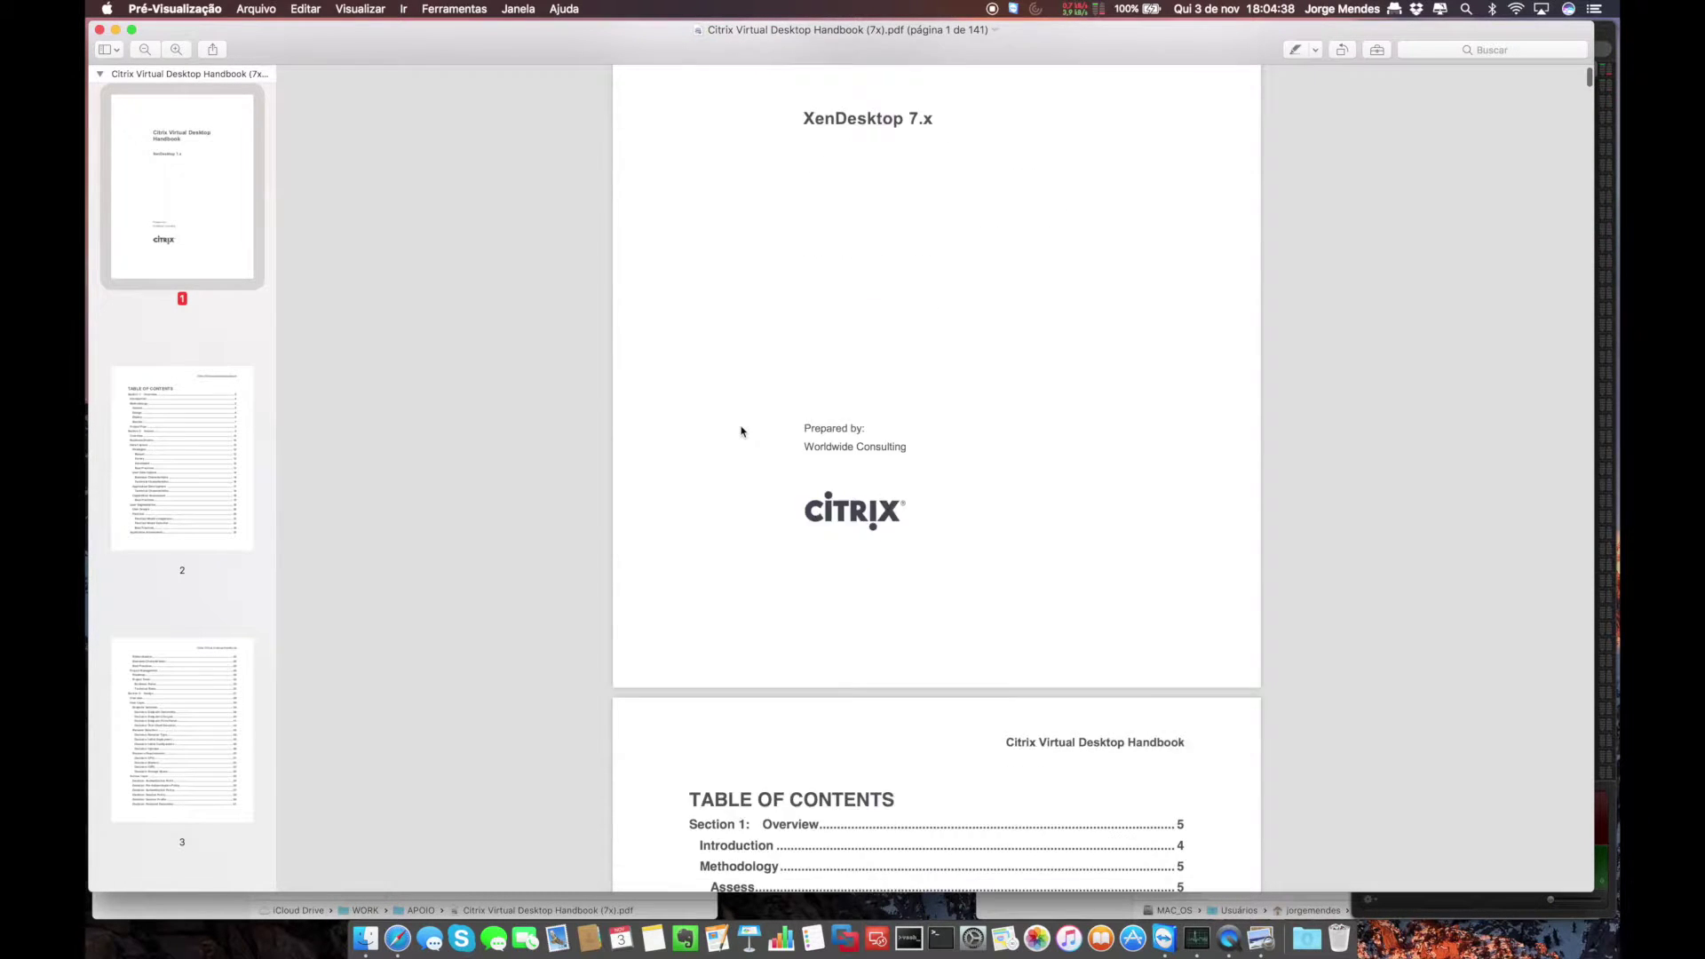
{"action": "left_click", "coordinate": [100, 30]}
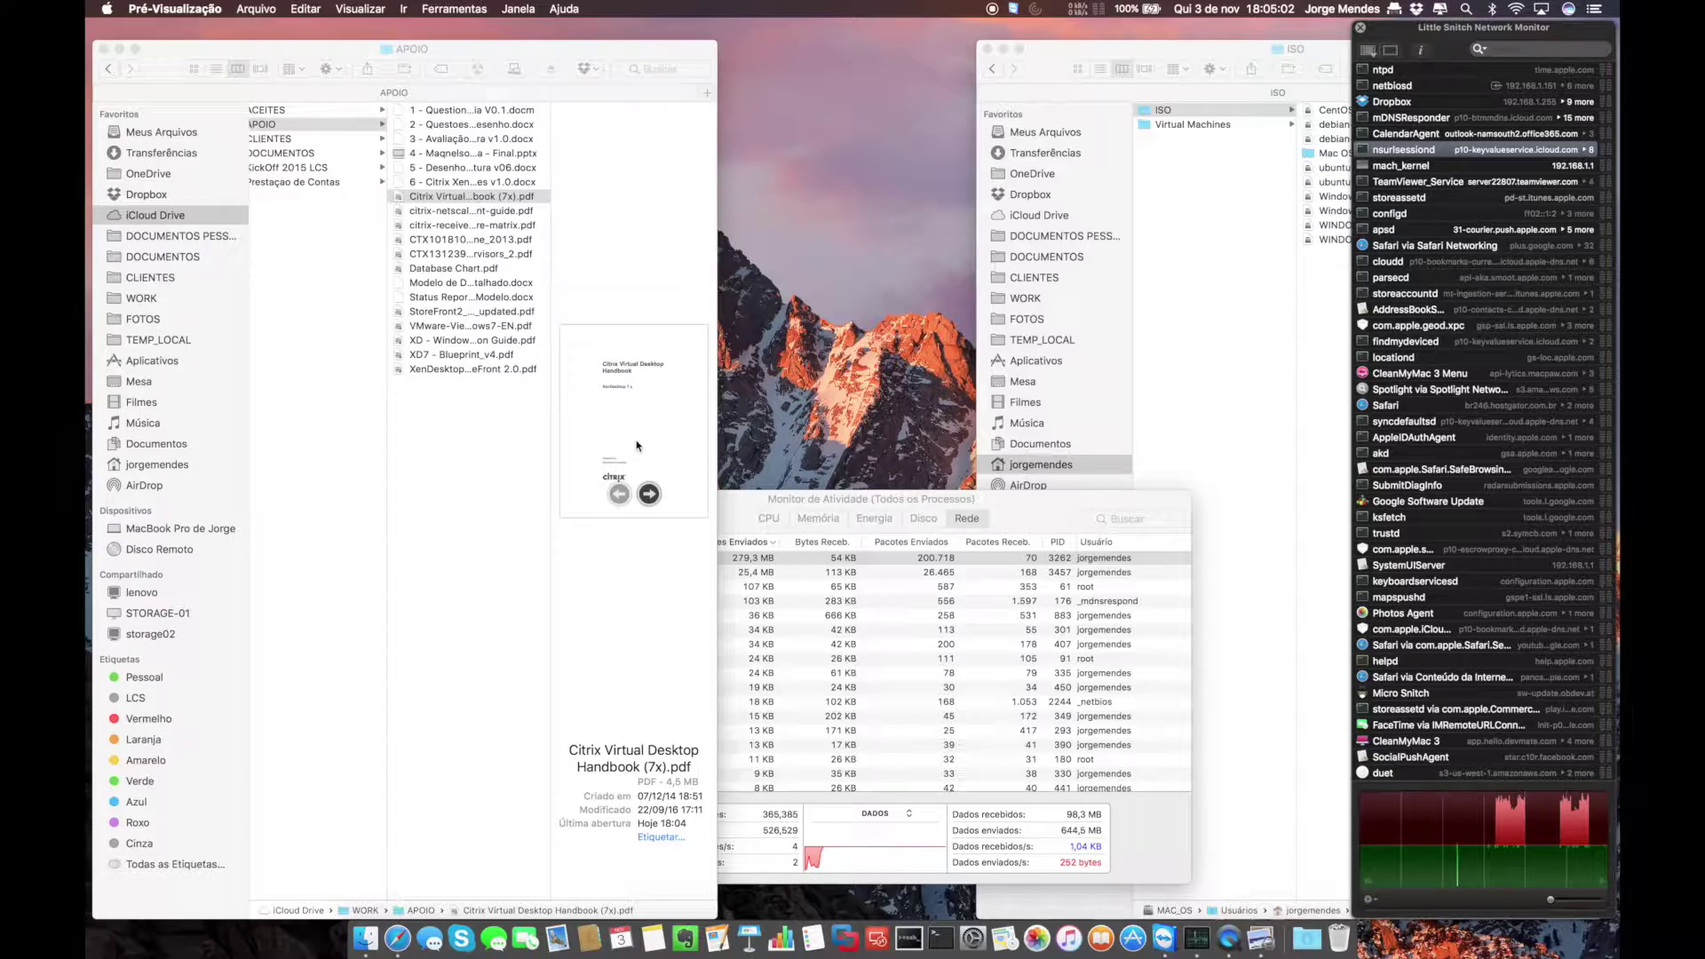
{"action": "key", "text": "super+q"}
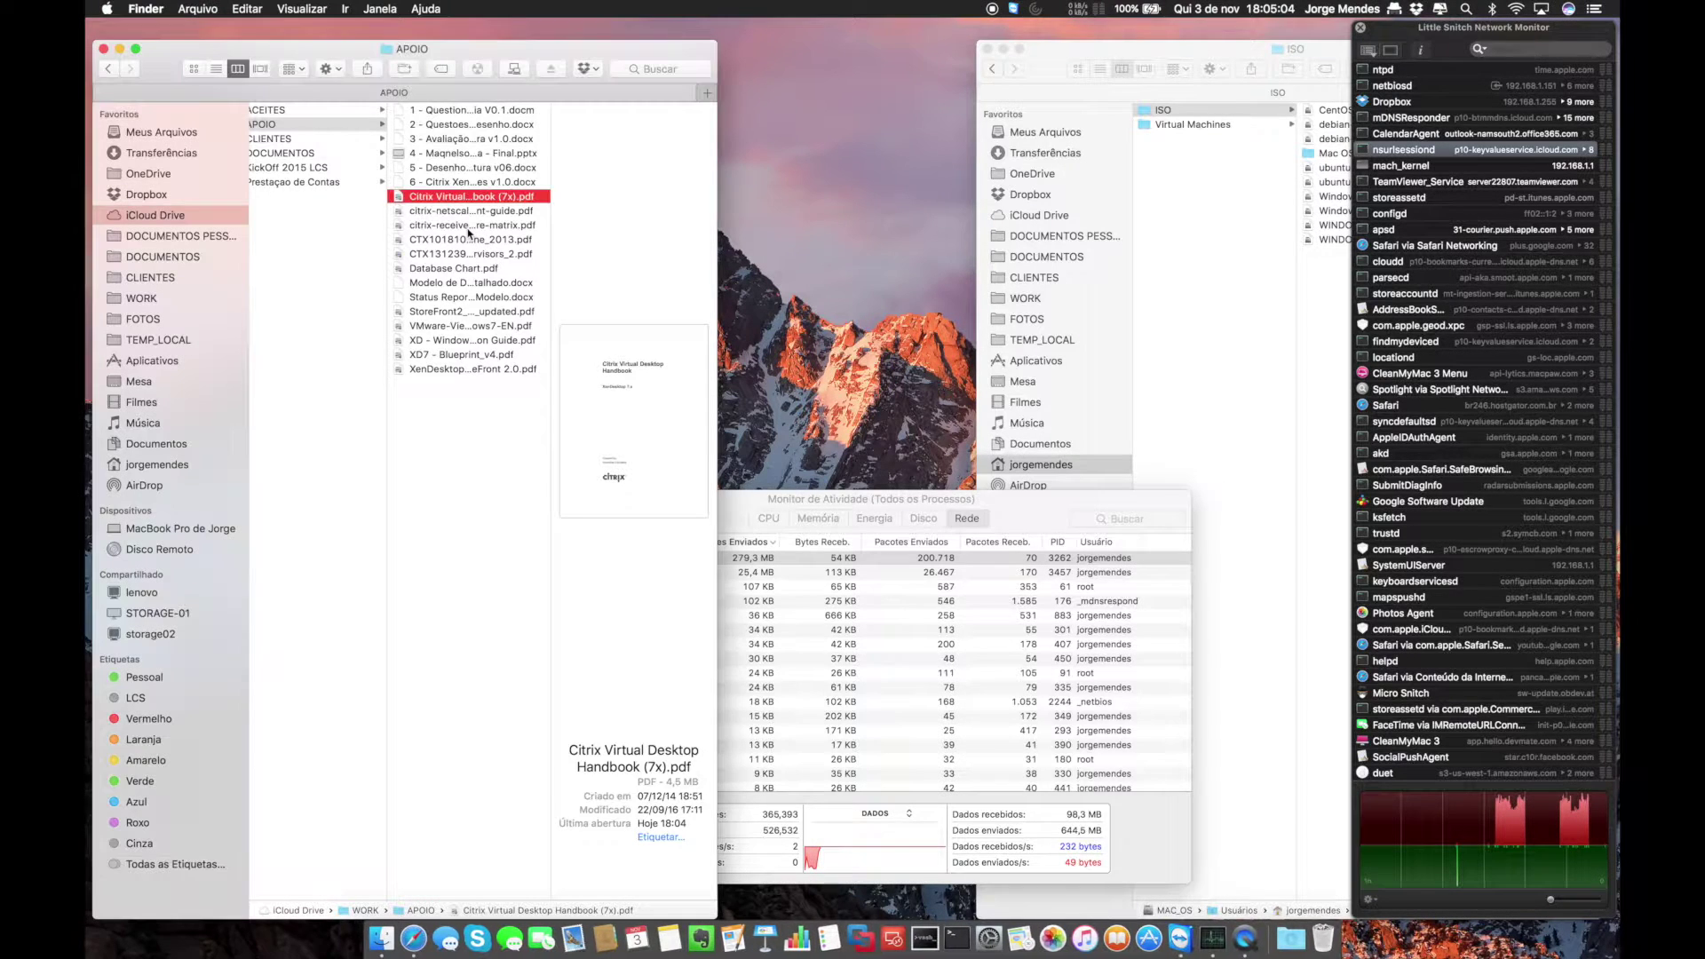
Open citrix-receiver-feature-matrix.pdf from the APOIO folder, view its feature table, and close it.
{"action": "left_click", "coordinate": [469, 229]}
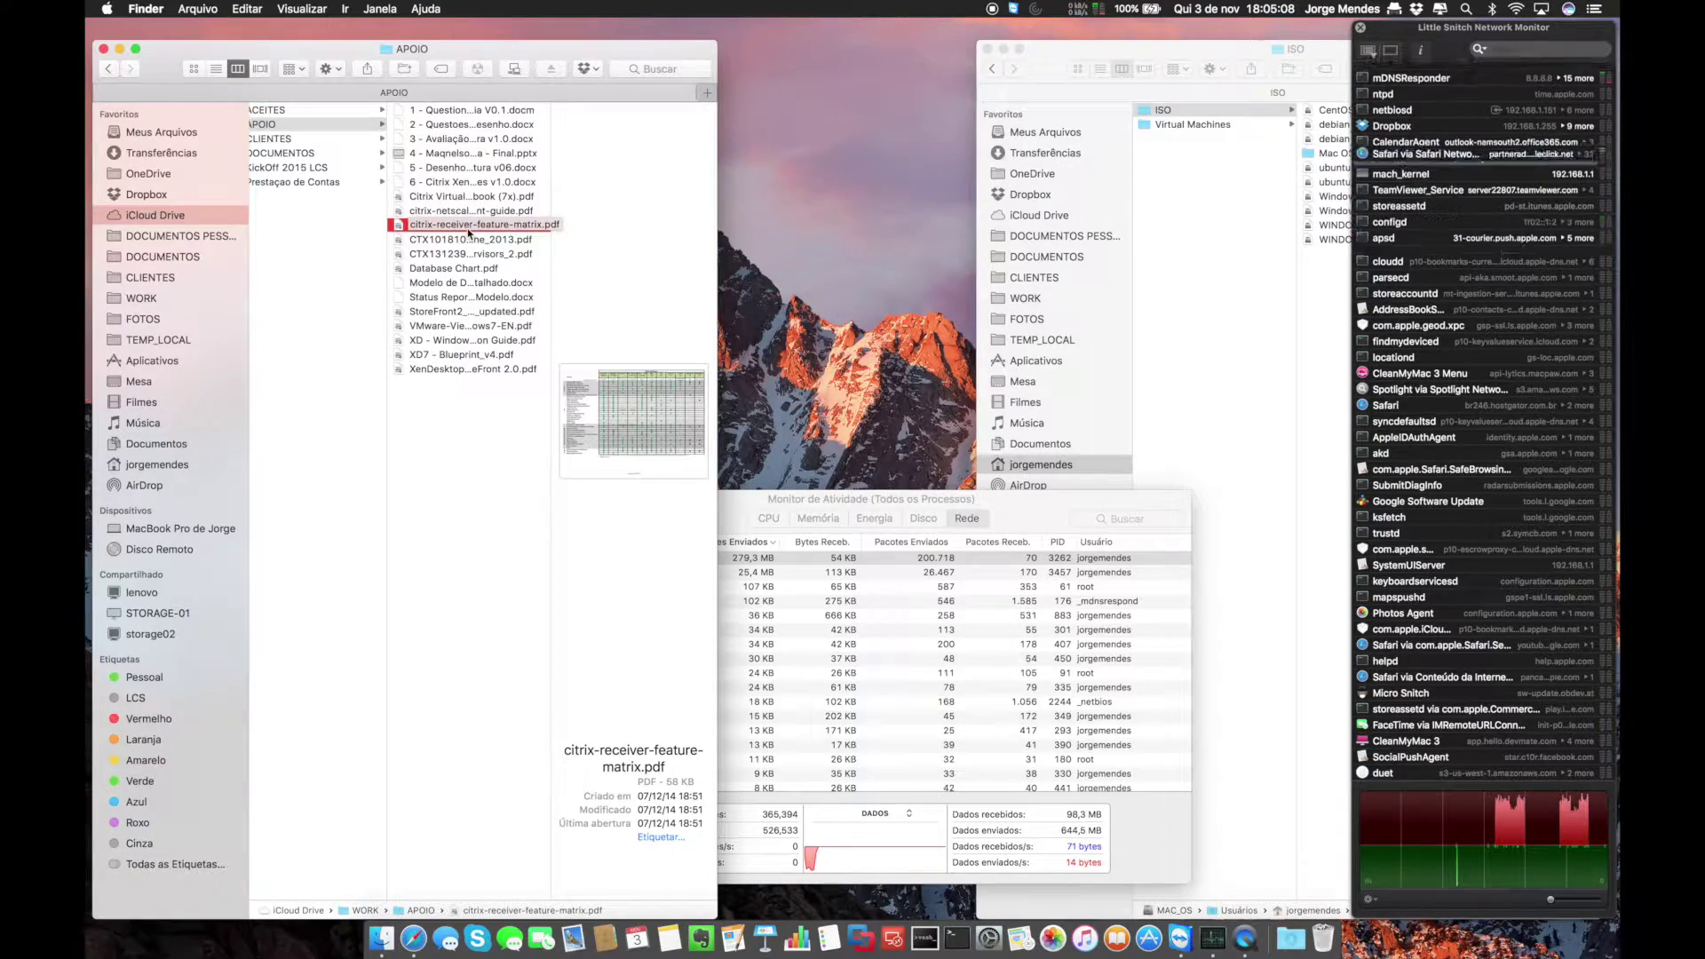
{"action": "double_click", "coordinate": [469, 229]}
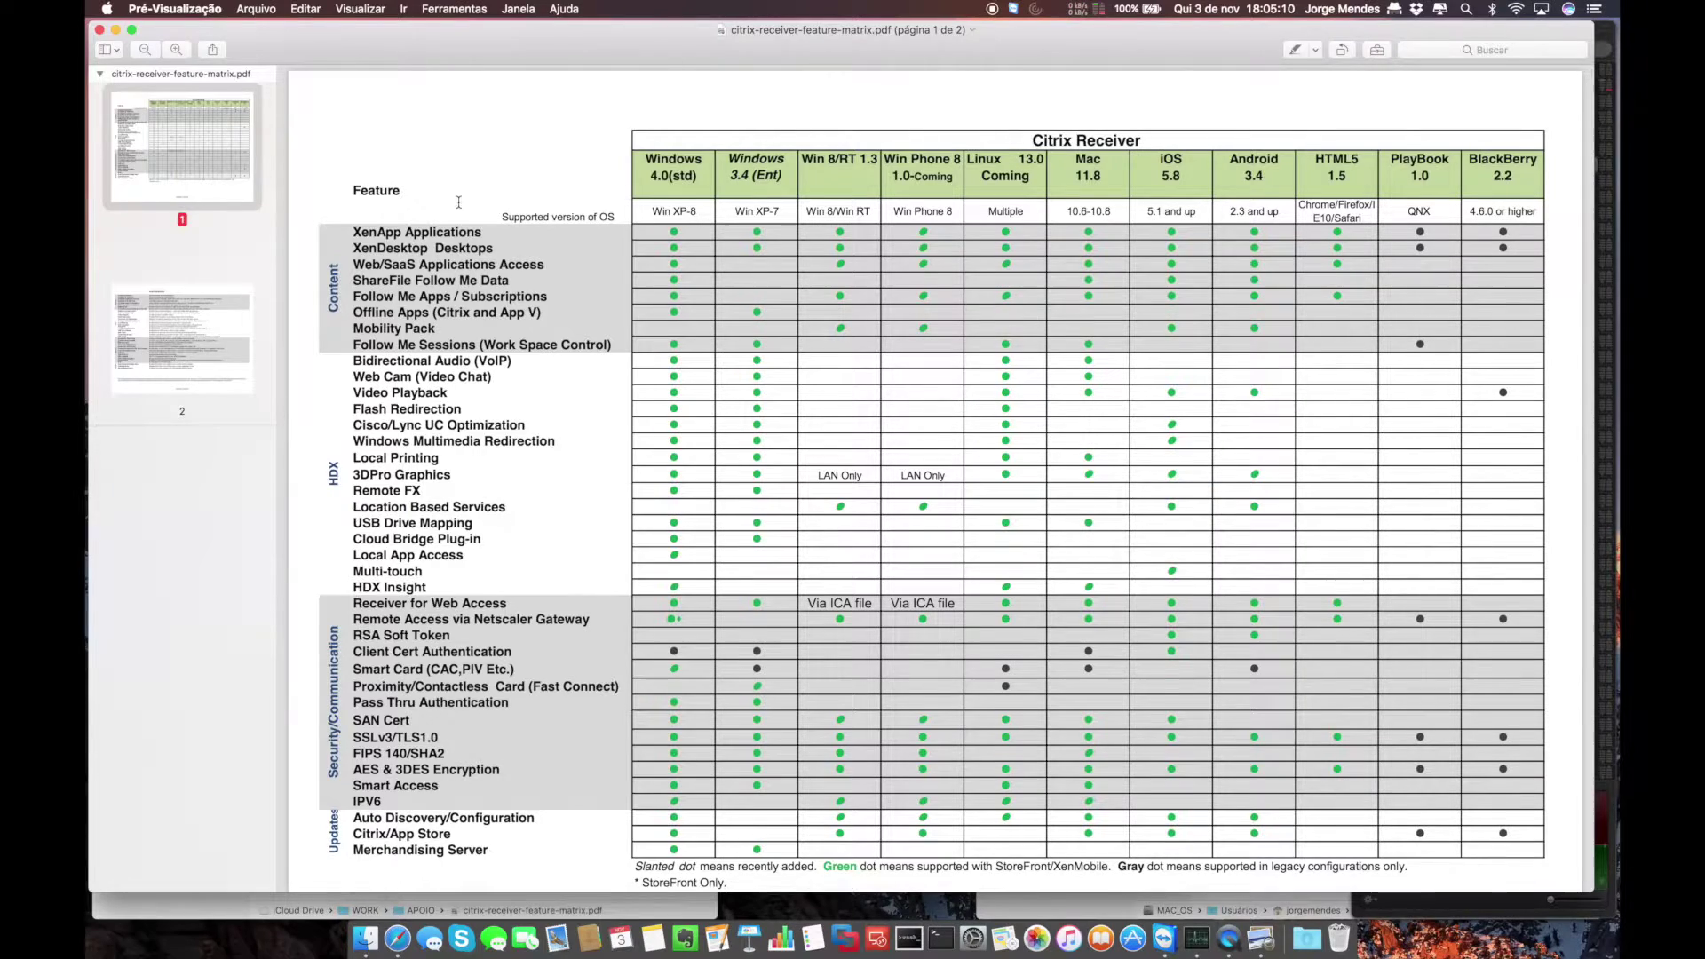
{"action": "left_click", "coordinate": [99, 29]}
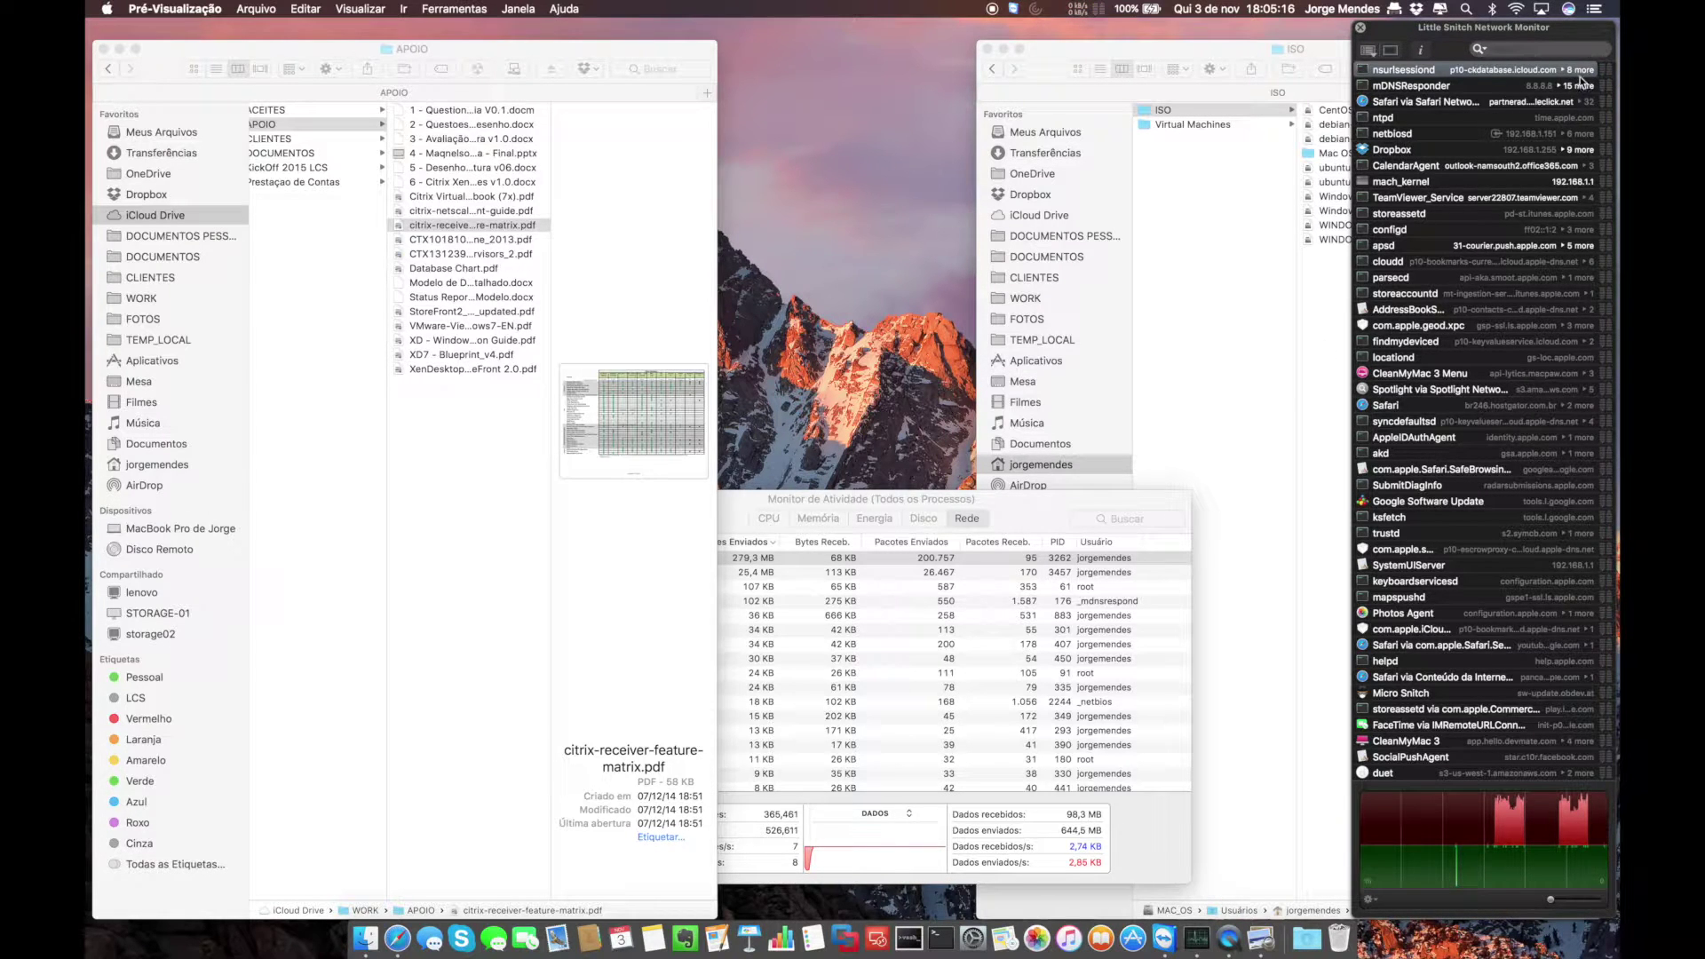
Reselect citrix-receiver-feature-matrix.pdf in the APOIO folder and check the nsurlsessiond traffic in Activity Monitor.
{"action": "left_click", "coordinate": [496, 222]}
{"action": "left_click", "coordinate": [492, 214]}
{"action": "left_click", "coordinate": [483, 228]}
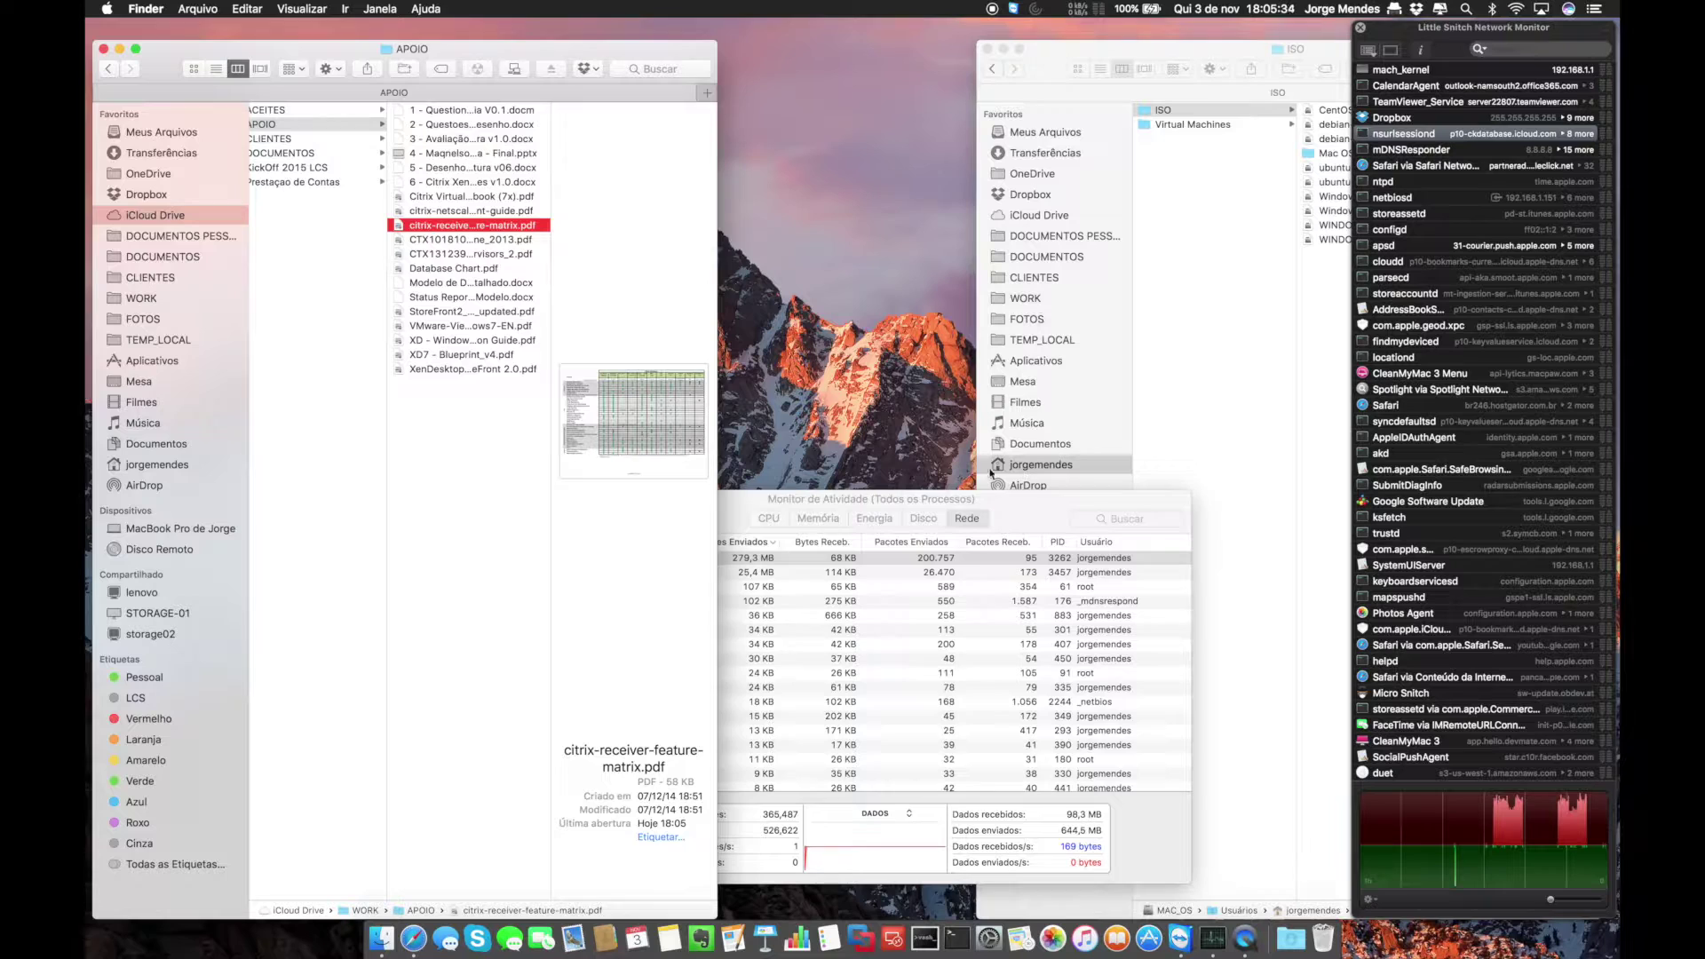
{"action": "left_click", "coordinate": [1025, 508]}
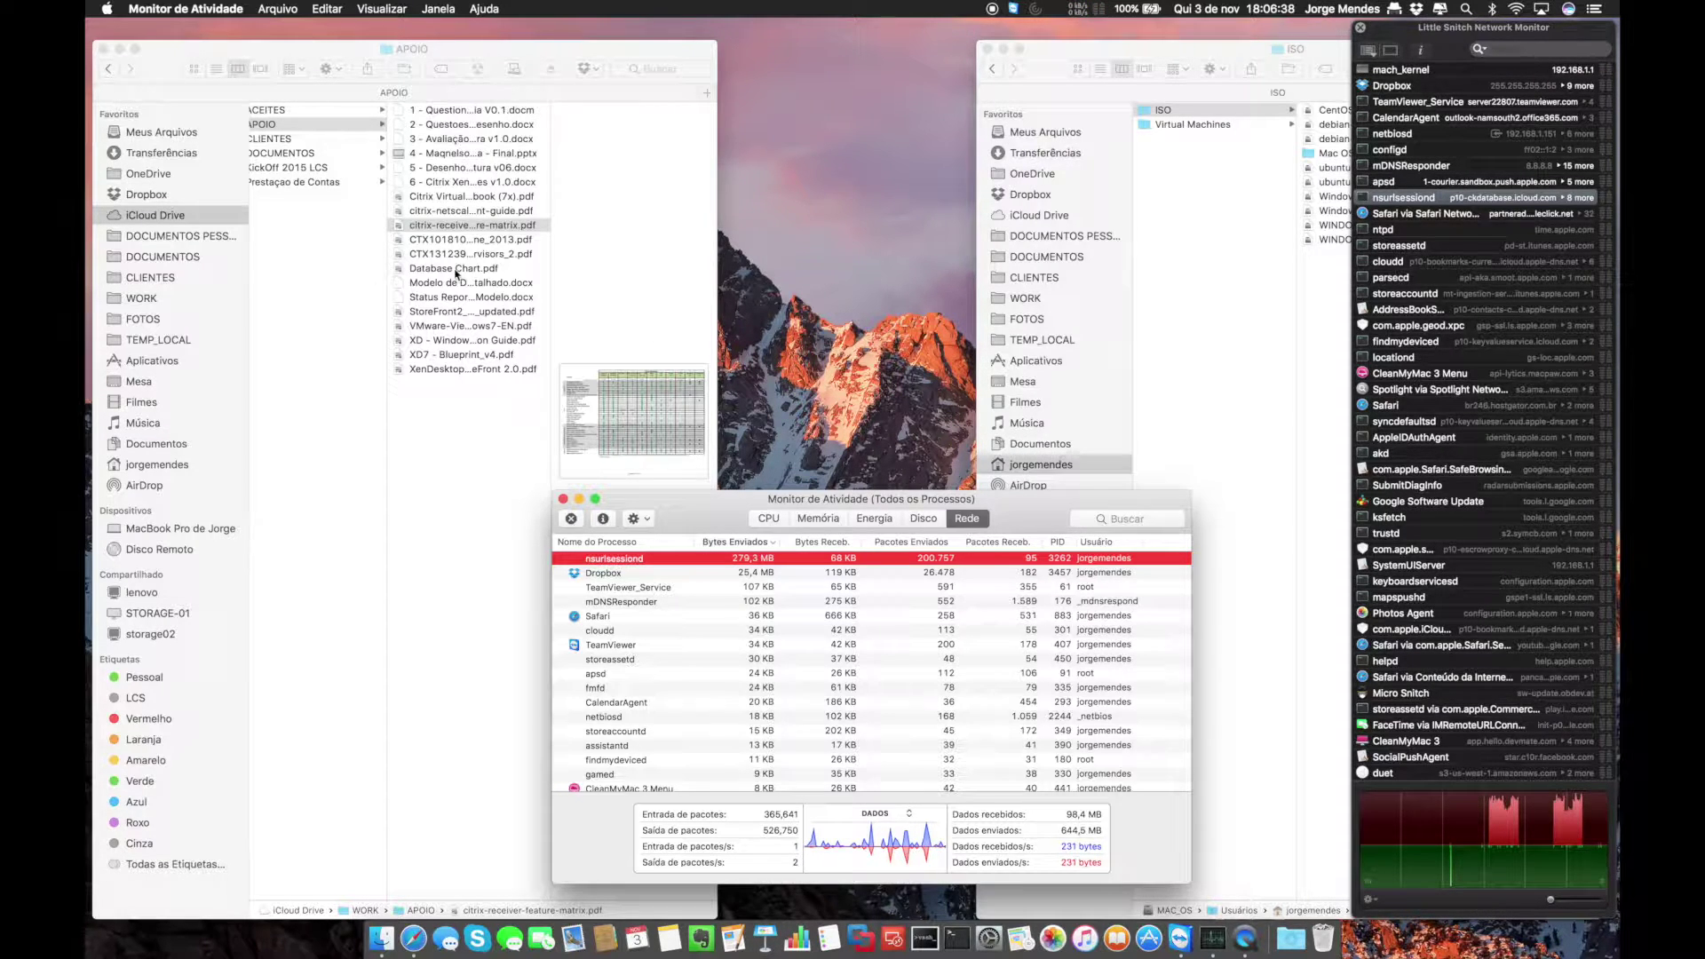
Show the contents of the TEMP folder on iCloud Drive.
{"action": "scroll", "coordinate": [373, 276], "scroll_direction": "left", "scroll_amount": 5}
{"action": "left_click", "coordinate": [291, 309]}
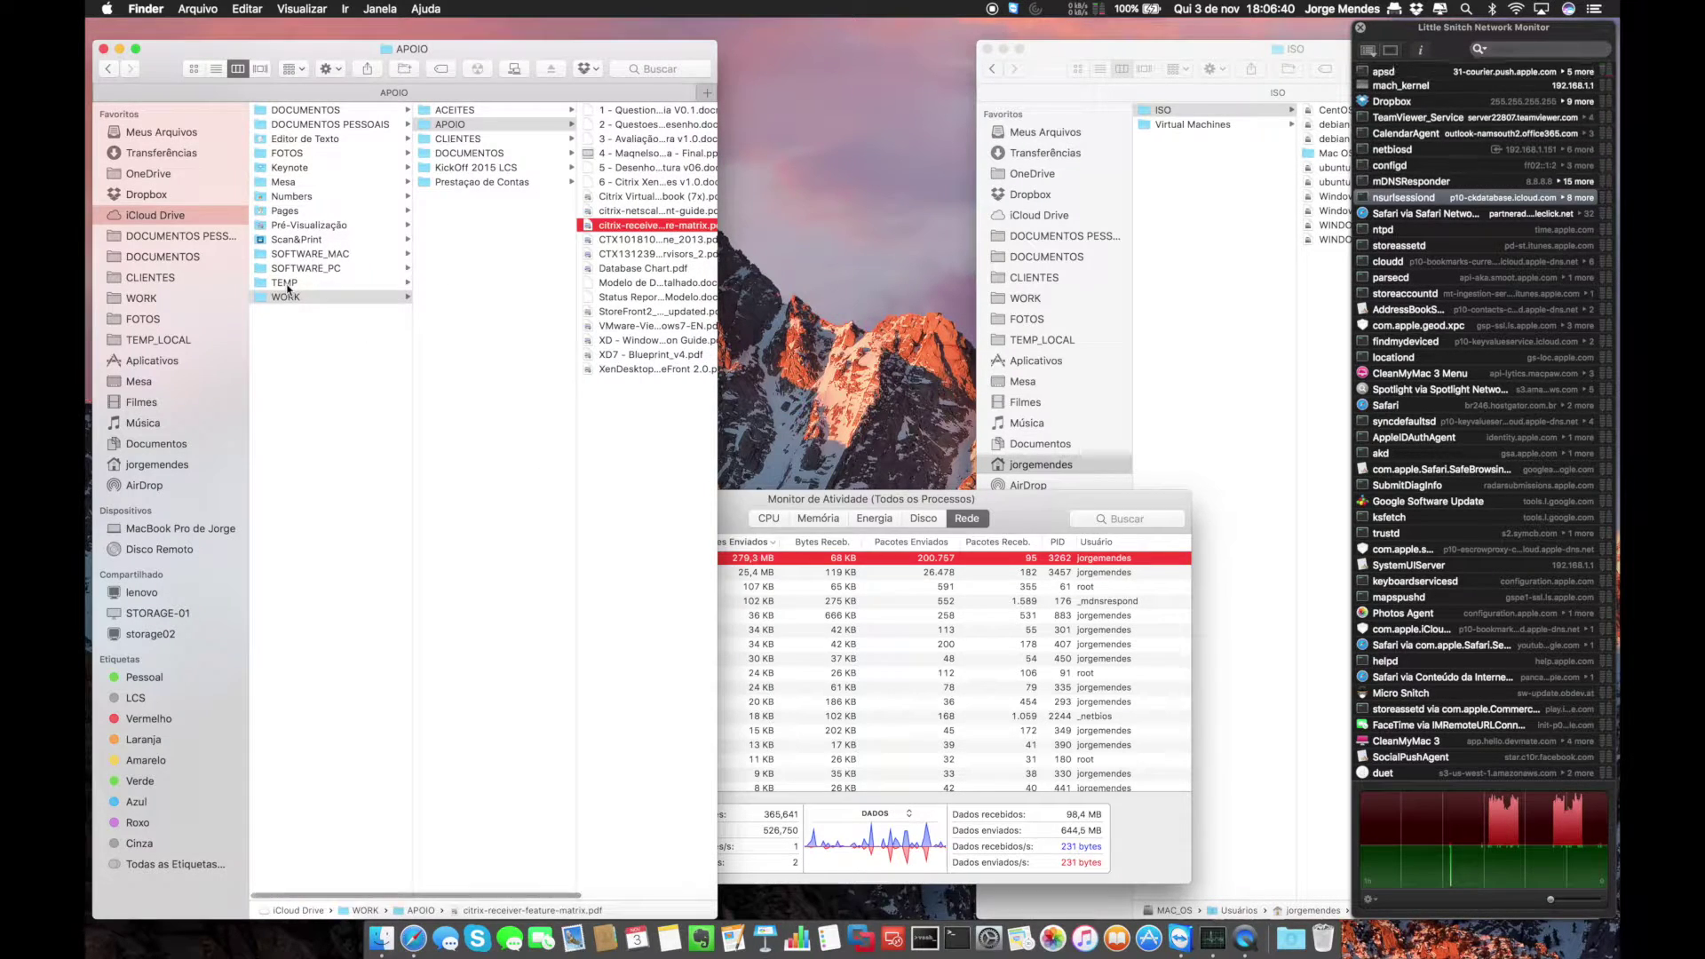
{"action": "left_click", "coordinate": [286, 284]}
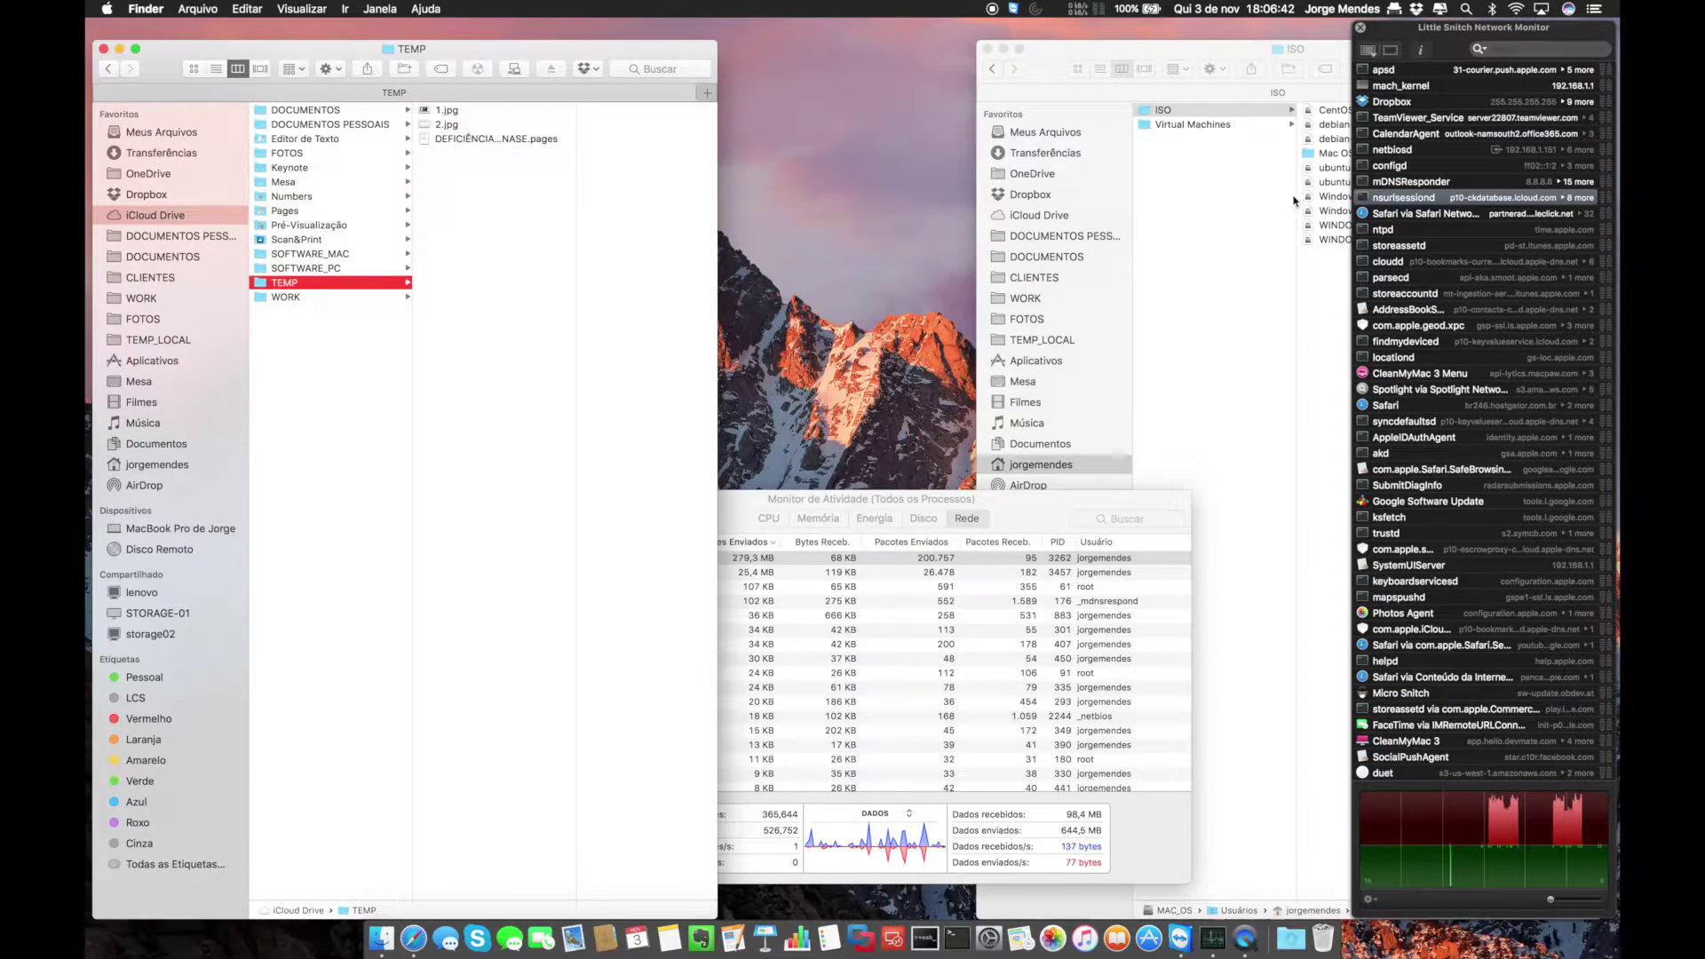
Check the file sizes of ubuntu-16.04.1-desktop-amd64.iso and WINDOWS_HYPERV_2016_X64_EN_US.iso in the ISO folder.
{"action": "left_click", "coordinate": [1332, 171]}
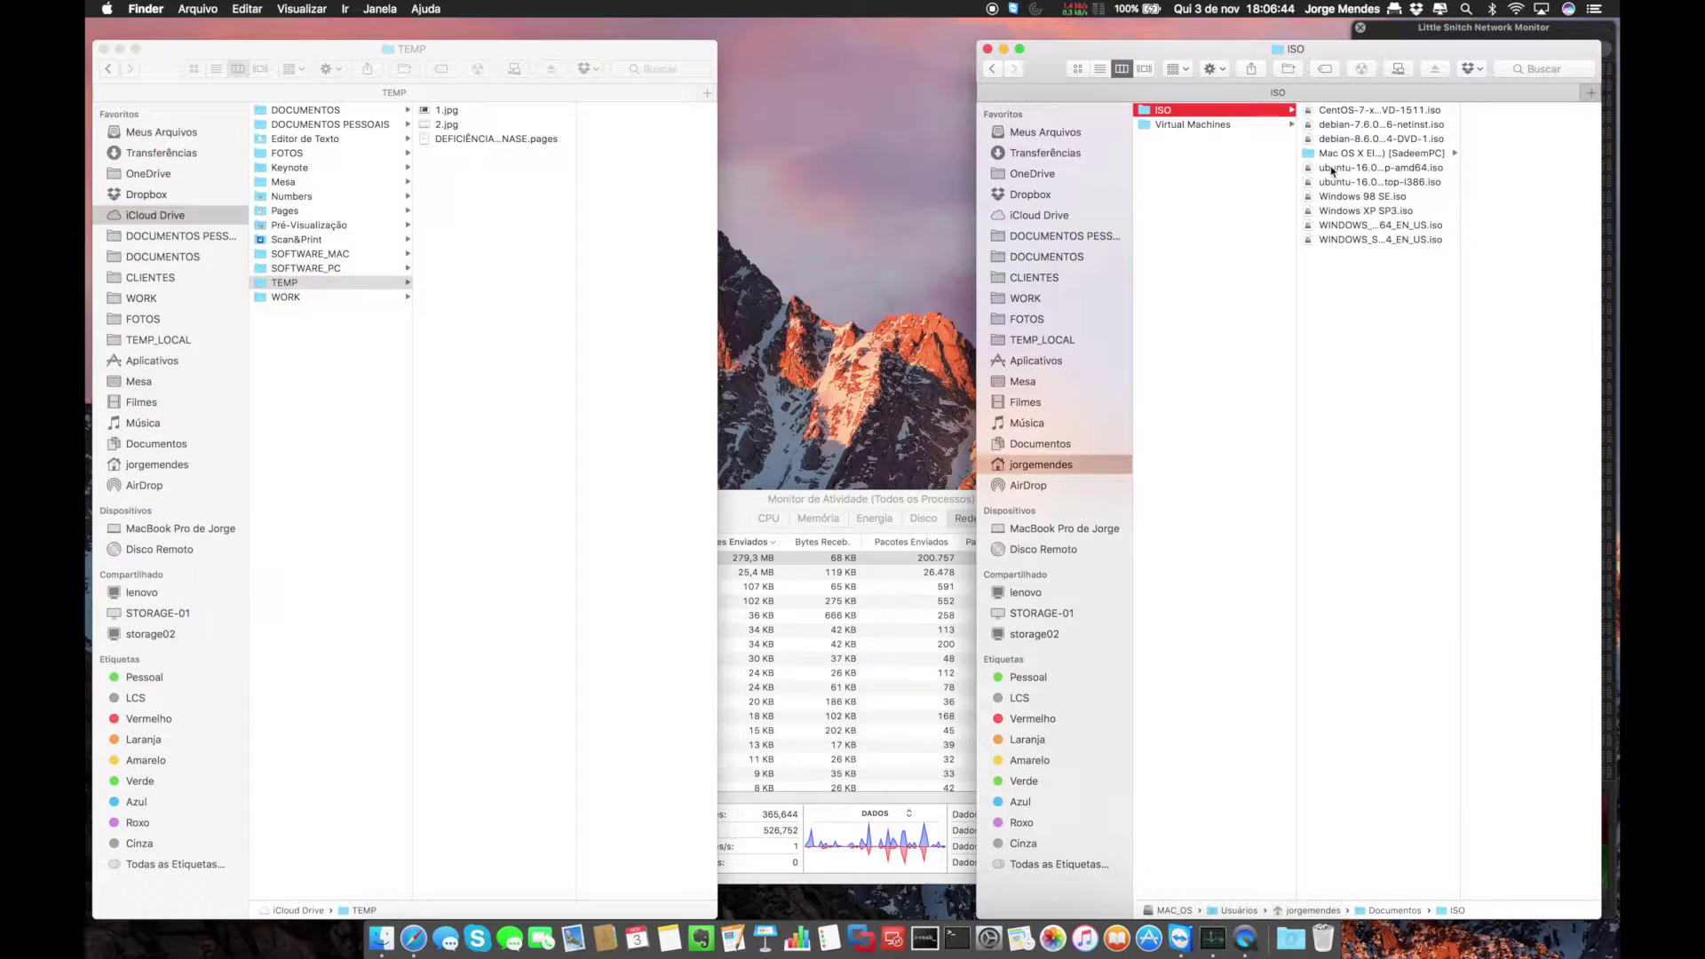
{"action": "left_click", "coordinate": [1332, 171]}
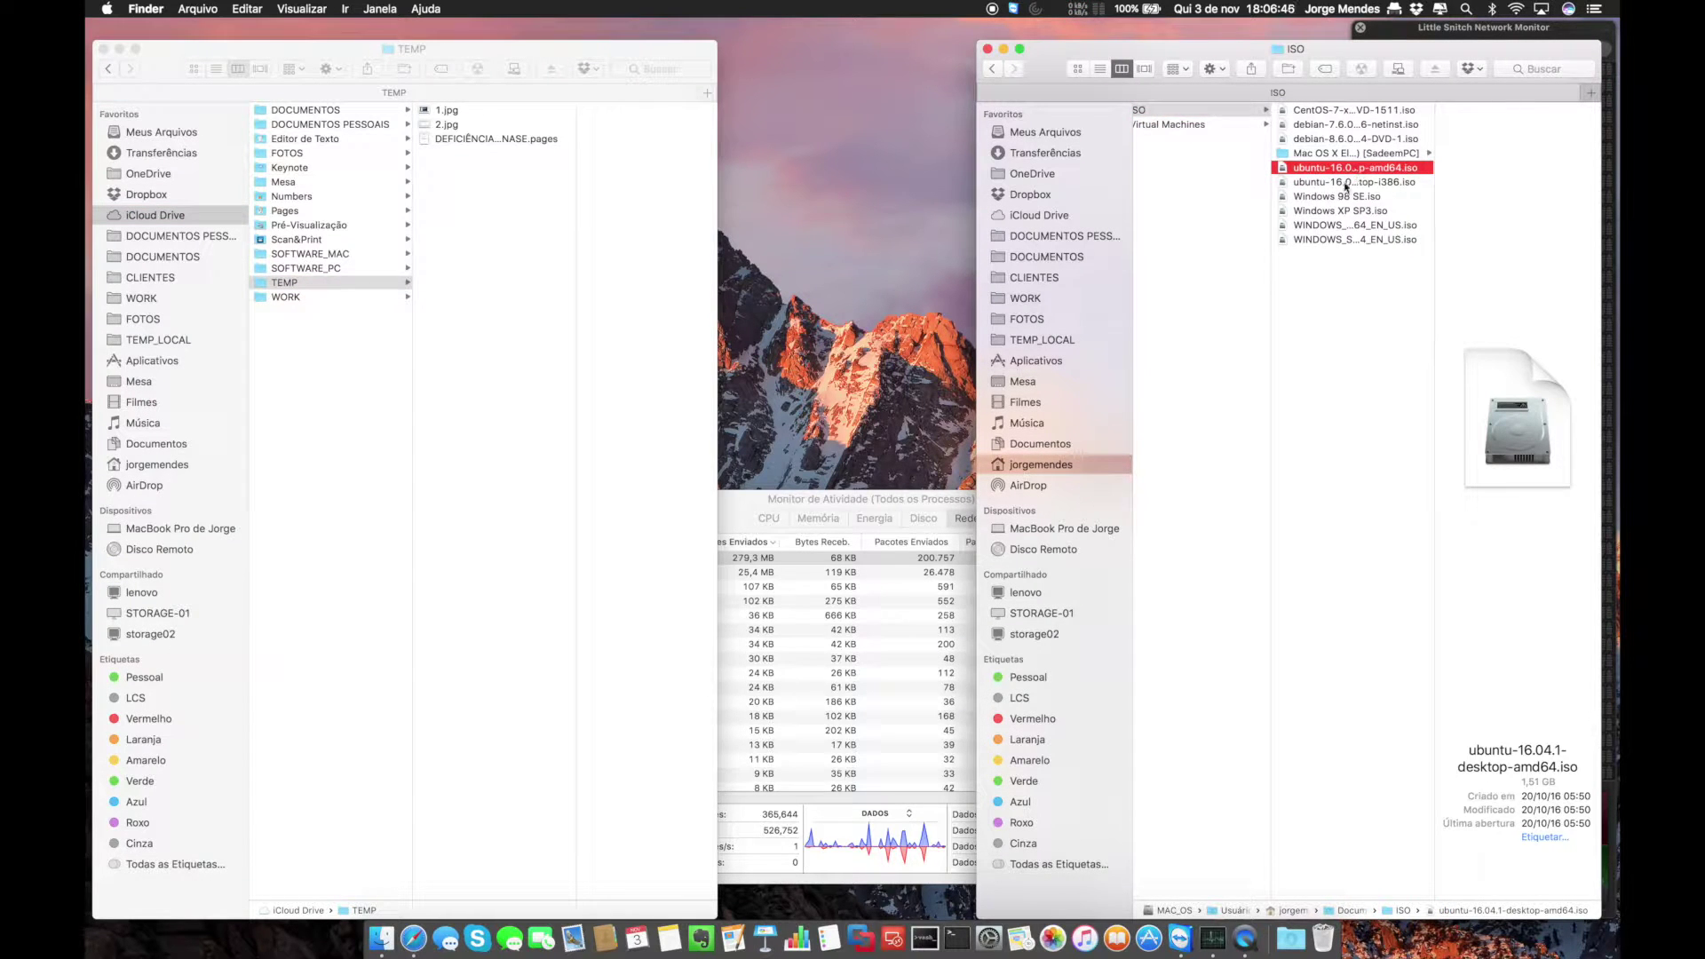
{"action": "left_click", "coordinate": [1345, 183]}
{"action": "left_click", "coordinate": [1357, 169]}
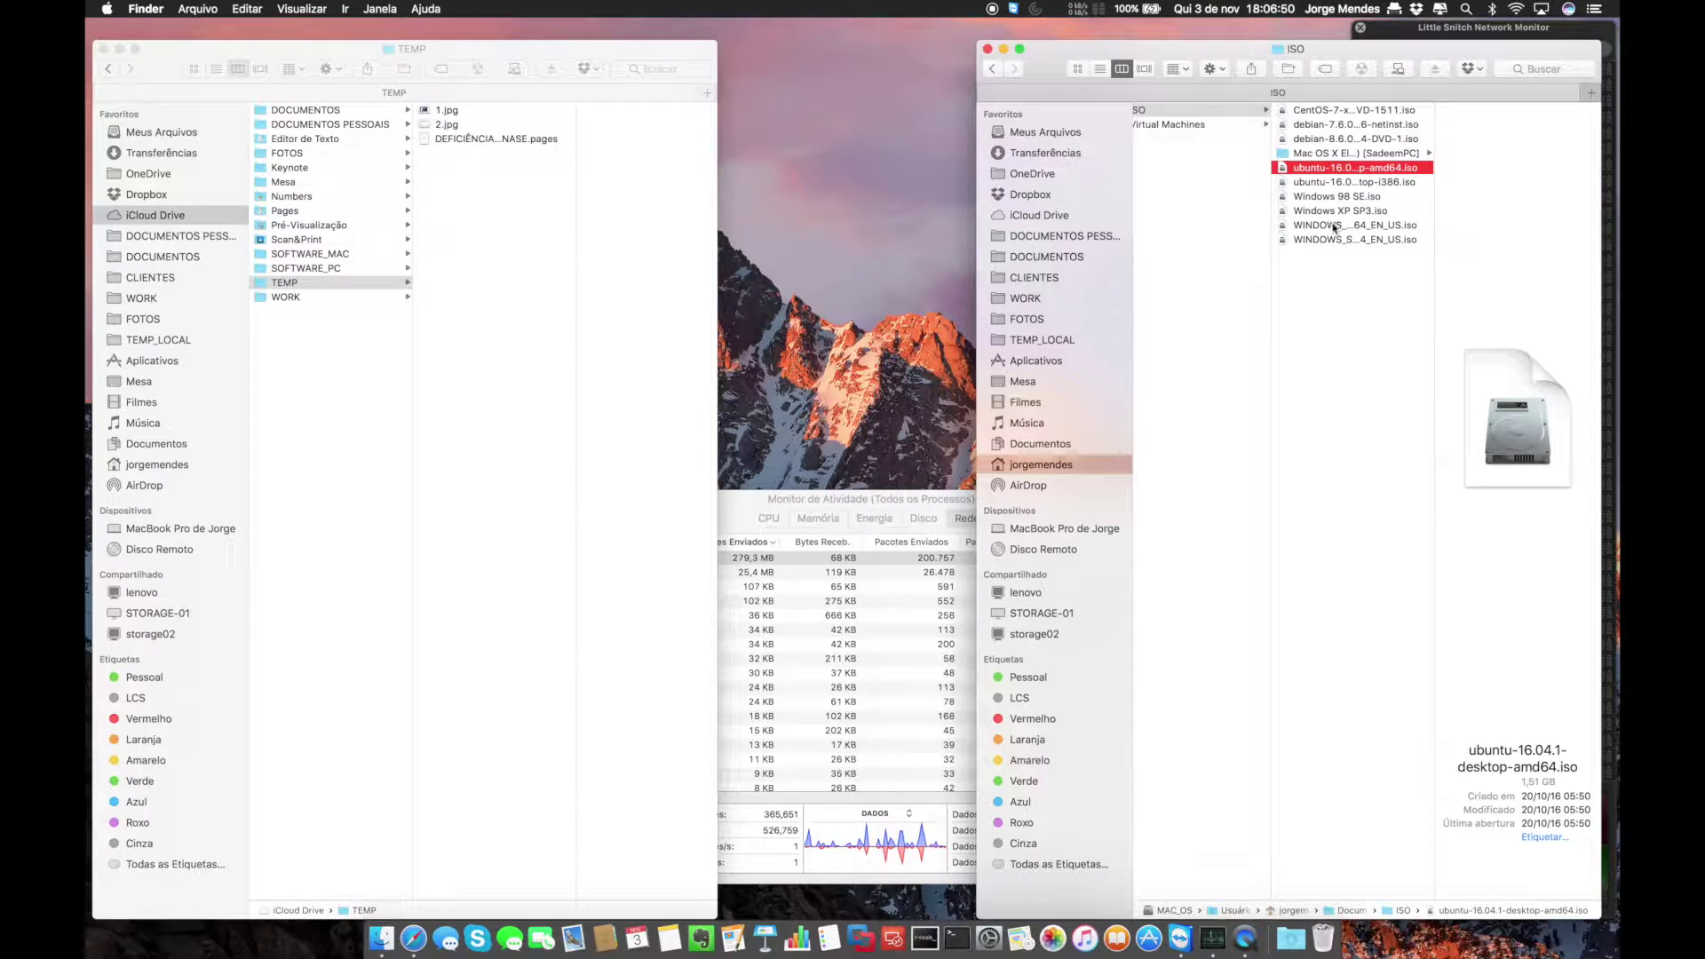
{"action": "left_click", "coordinate": [1334, 228]}
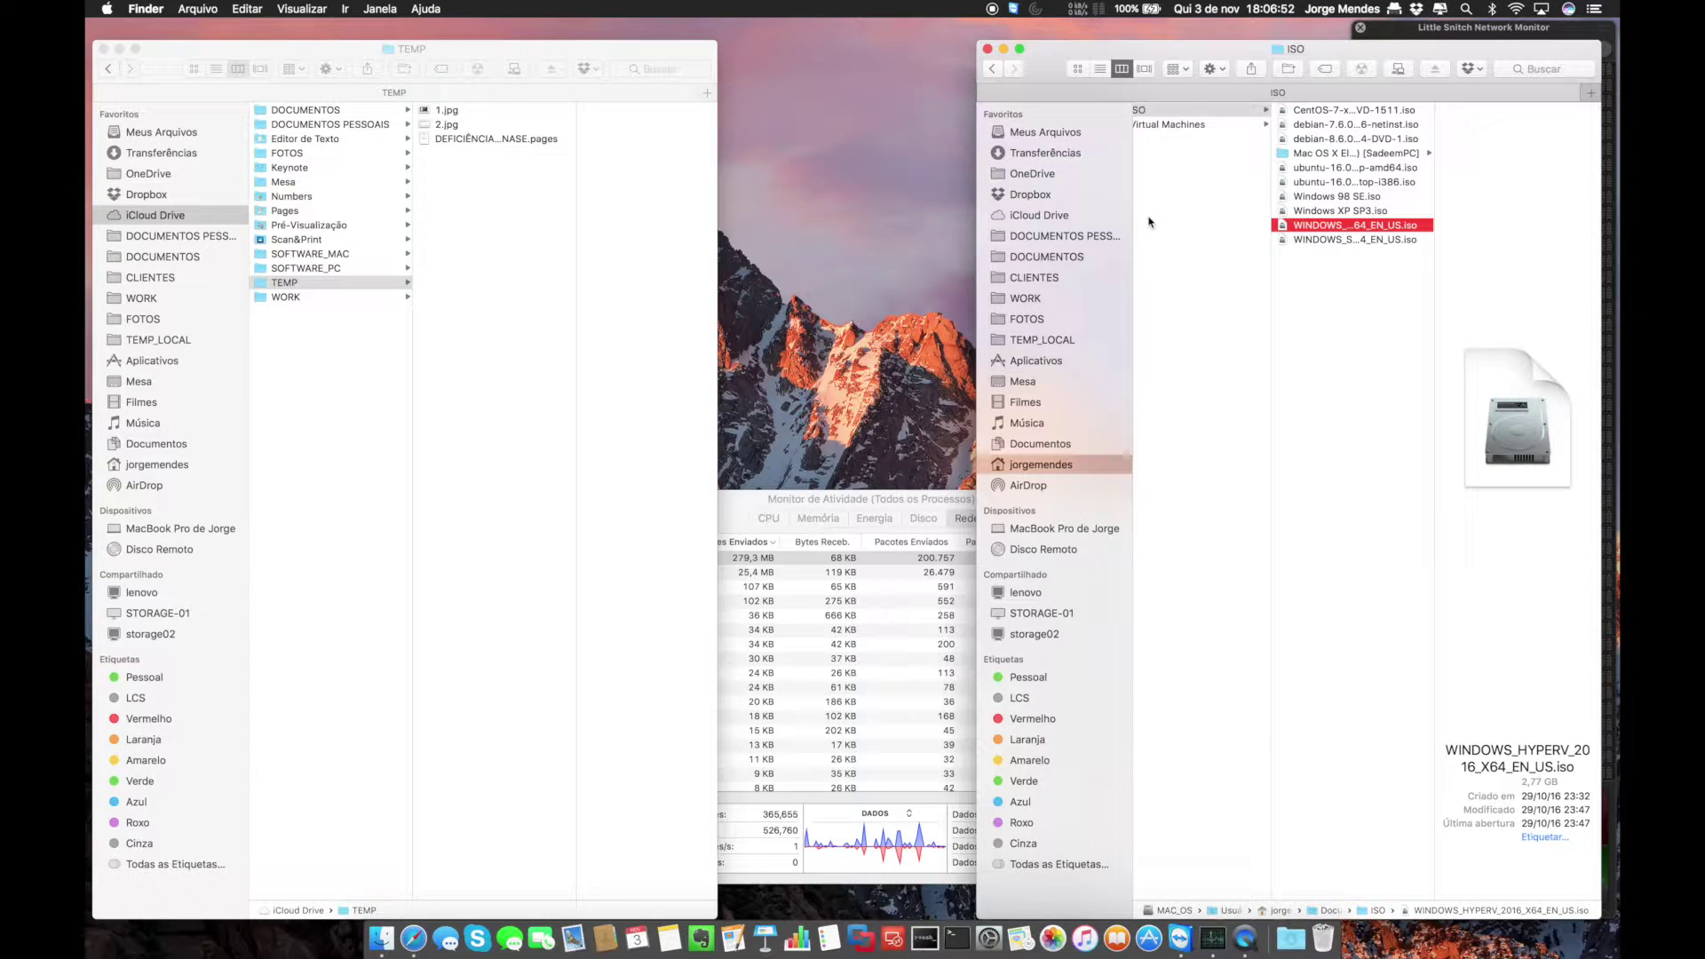
Examine the bytes sent by nsurlsessiond and Dropbox in Activity Monitor alongside the Little Snitch Network Monitor.
{"action": "left_click", "coordinate": [772, 500]}
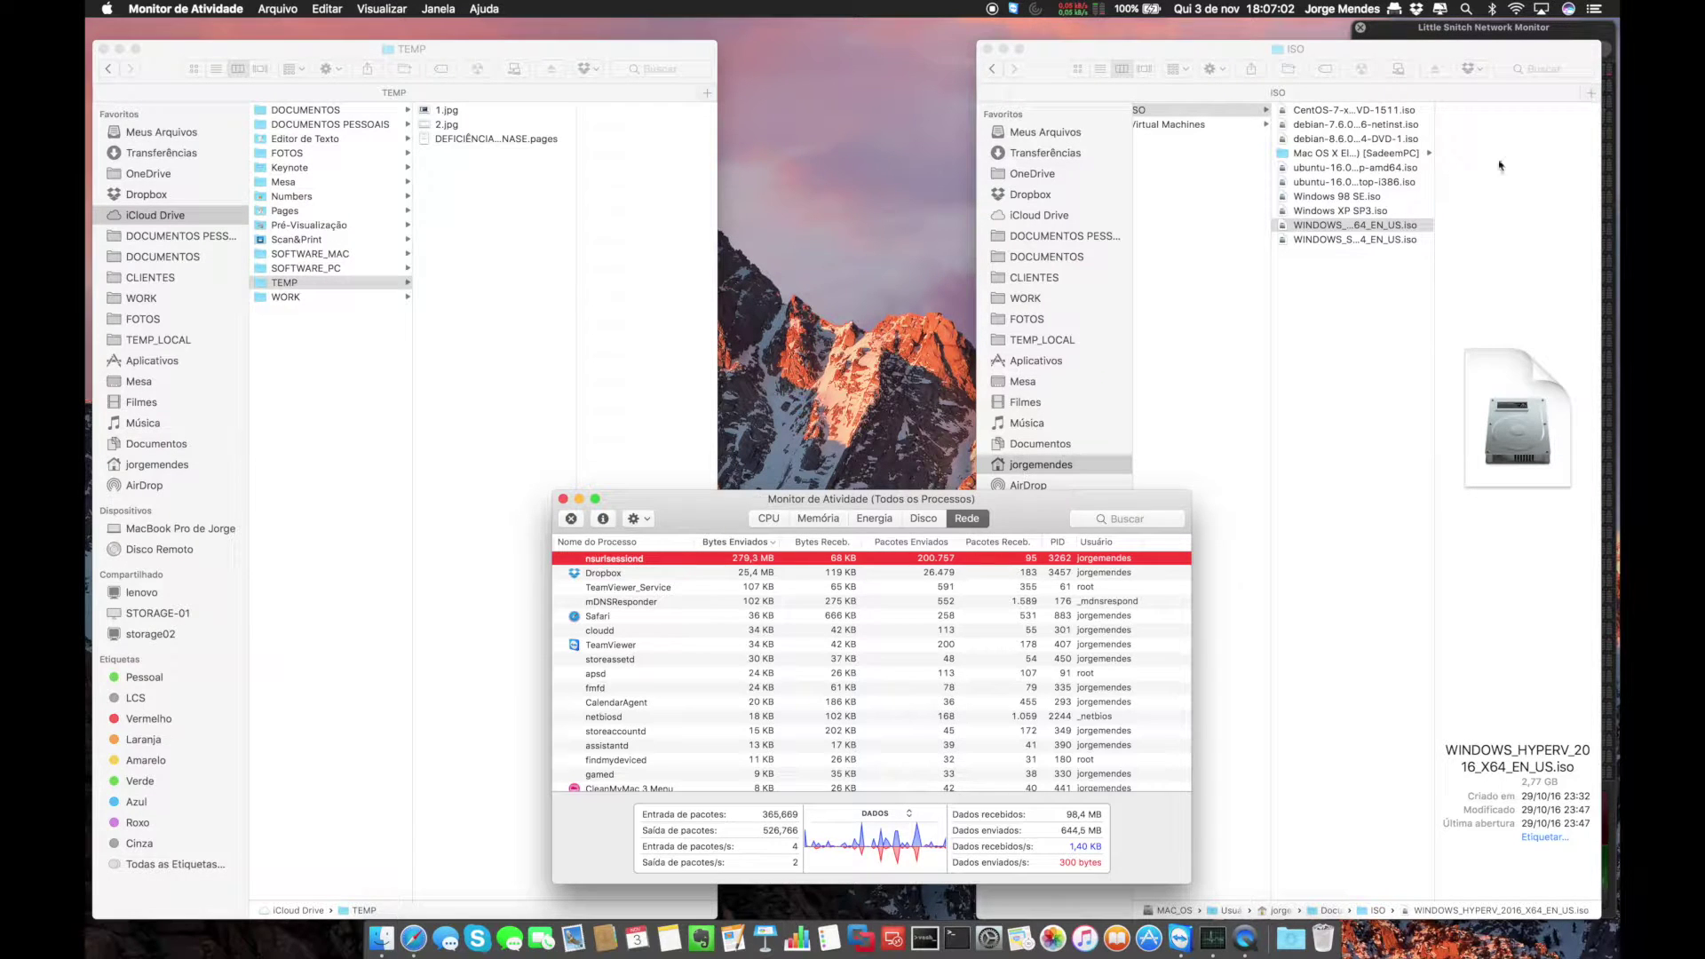
{"action": "mouse_move", "coordinate": [1415, 34]}
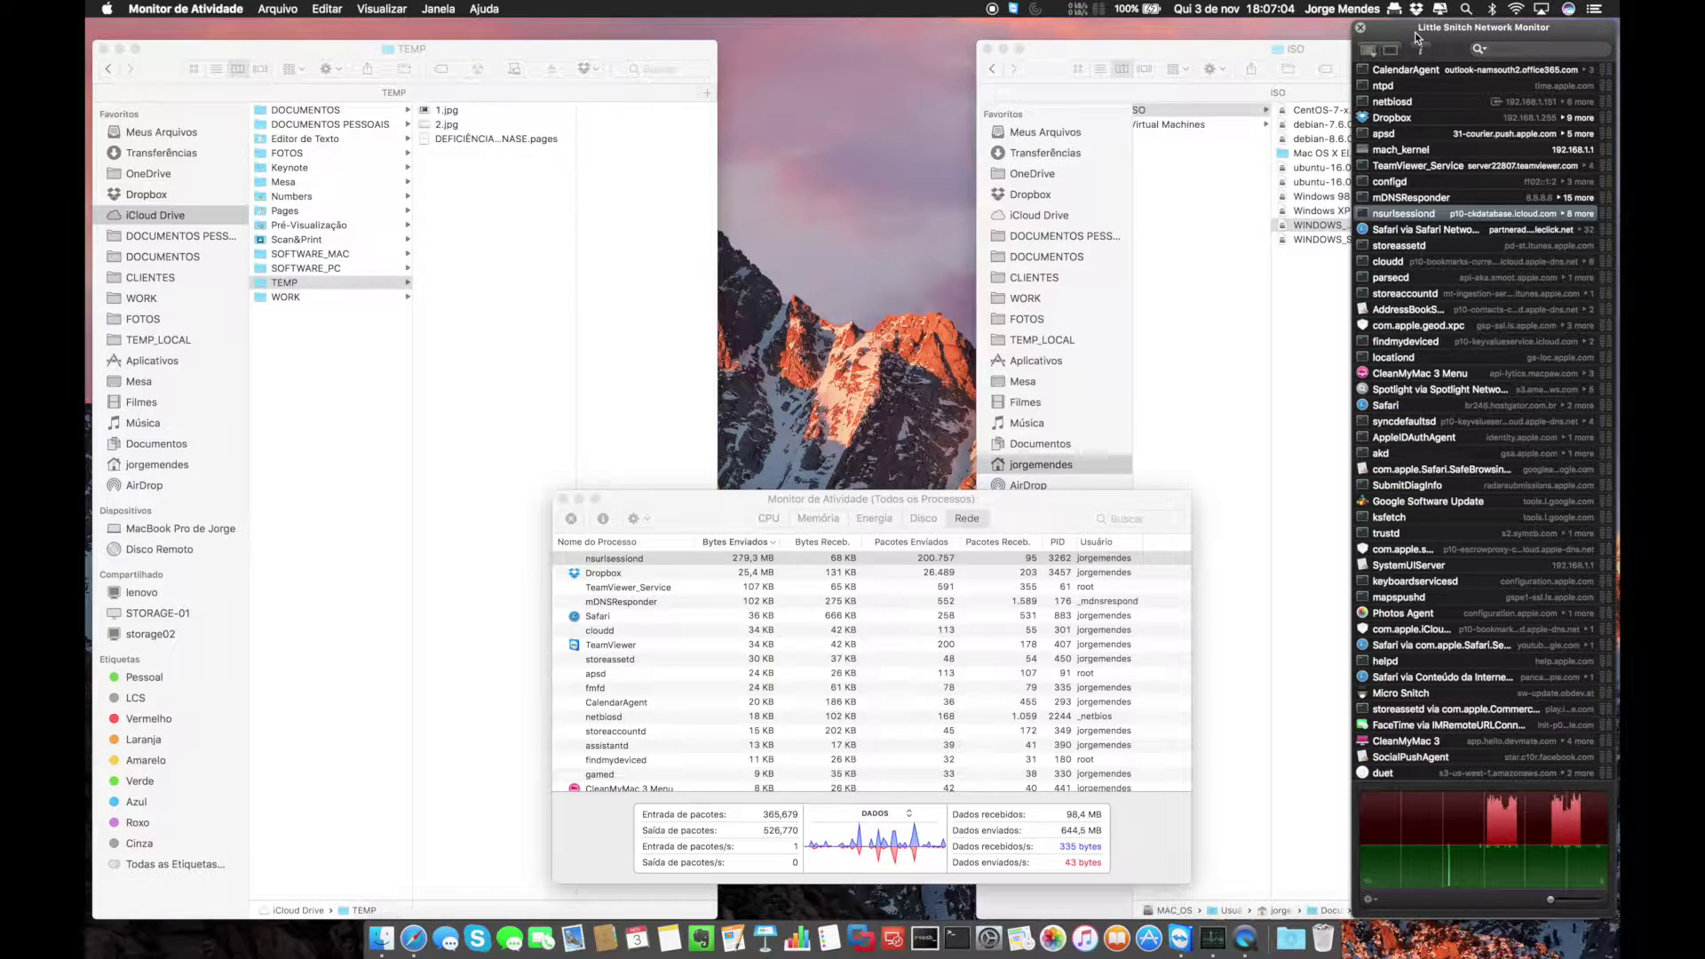
{"action": "left_click", "coordinate": [717, 531]}
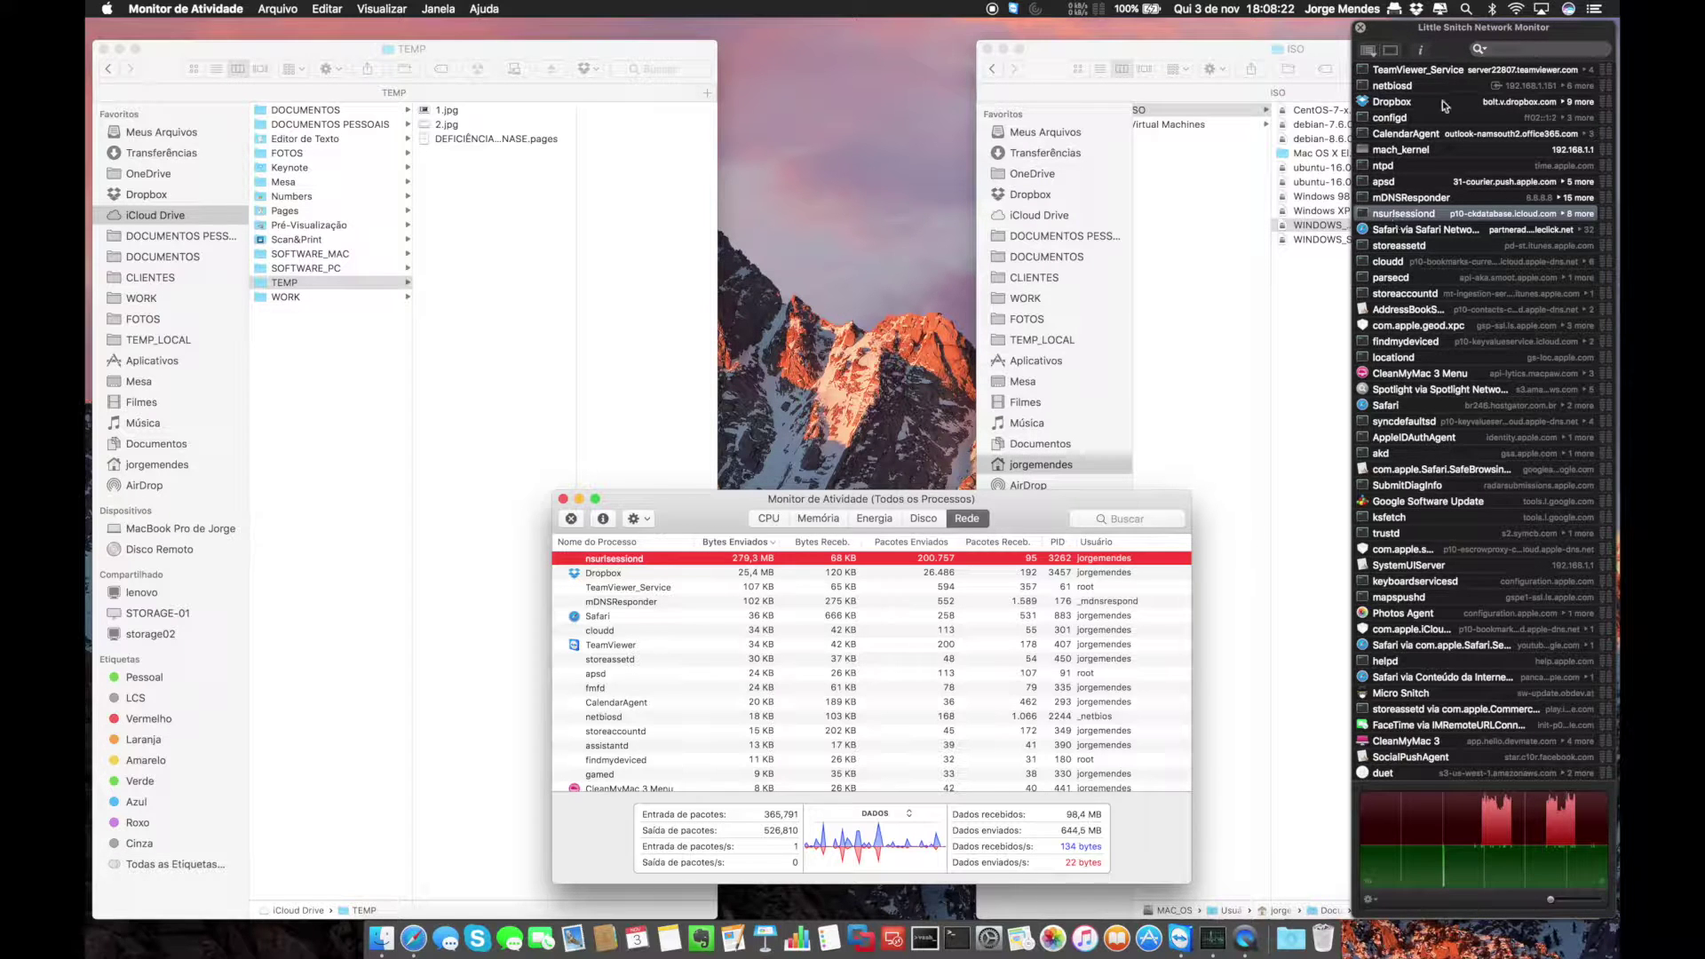
Select nsurlsessiond and Dropbox in turn in the Little Snitch Network Monitor and inspect the upload peak in the traffic graph.
{"action": "left_click", "coordinate": [1414, 213]}
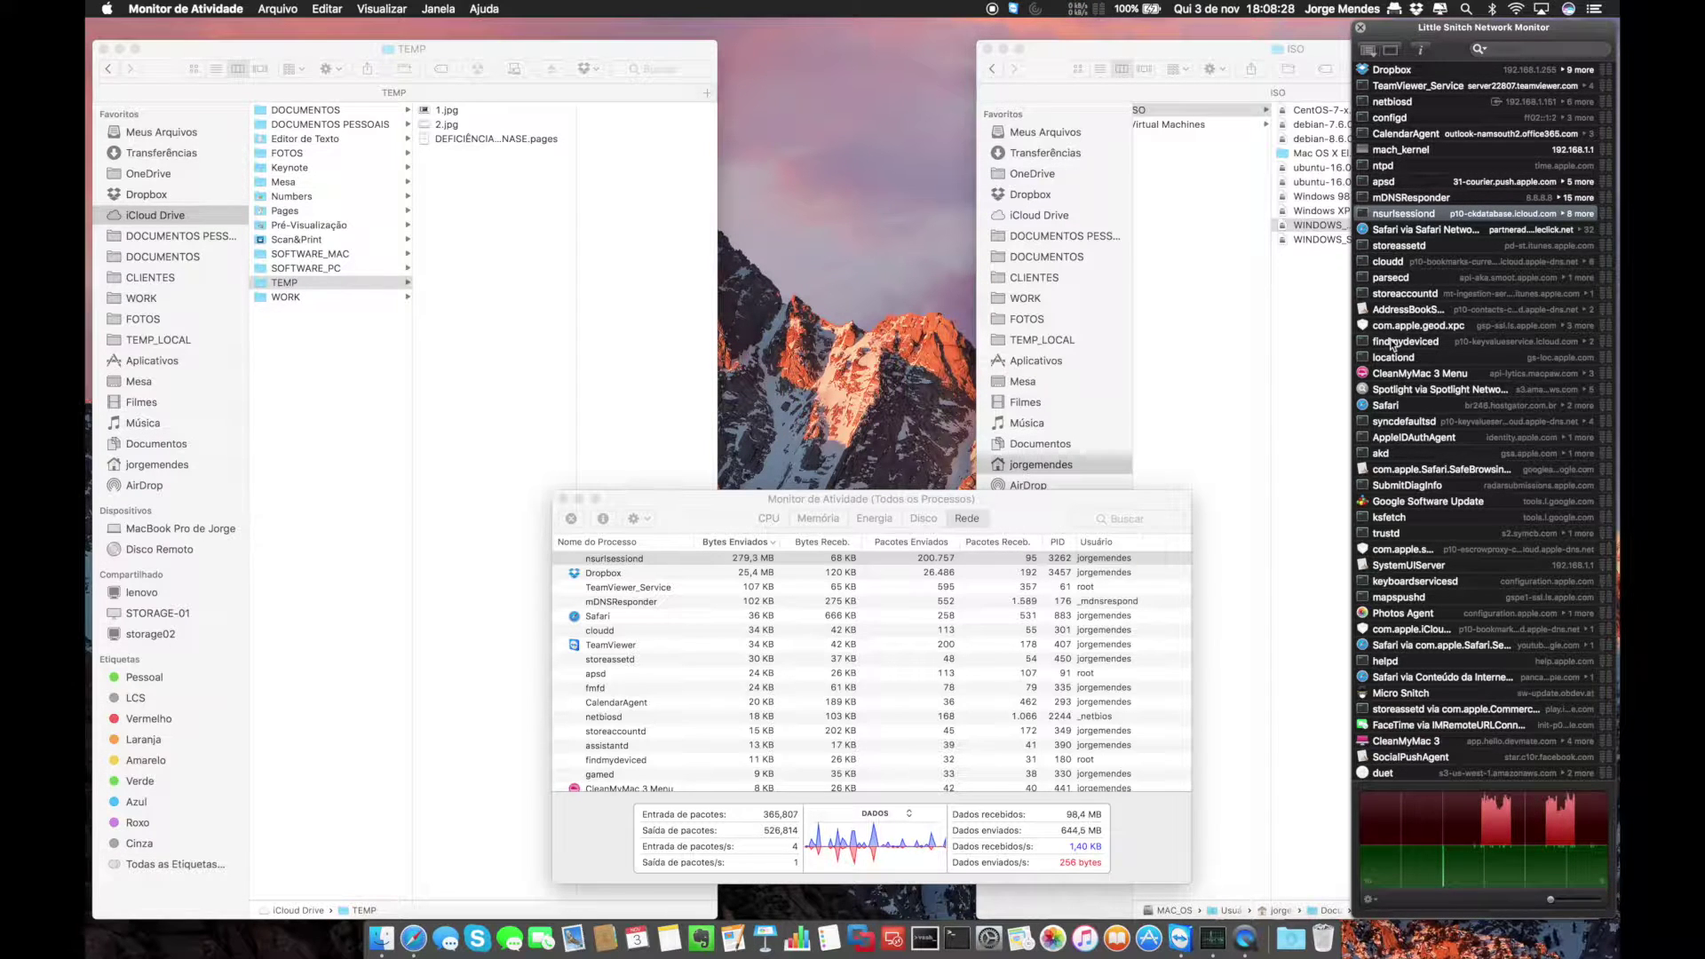
{"action": "left_click", "coordinate": [1415, 71]}
{"action": "mouse_move", "coordinate": [1499, 875]}
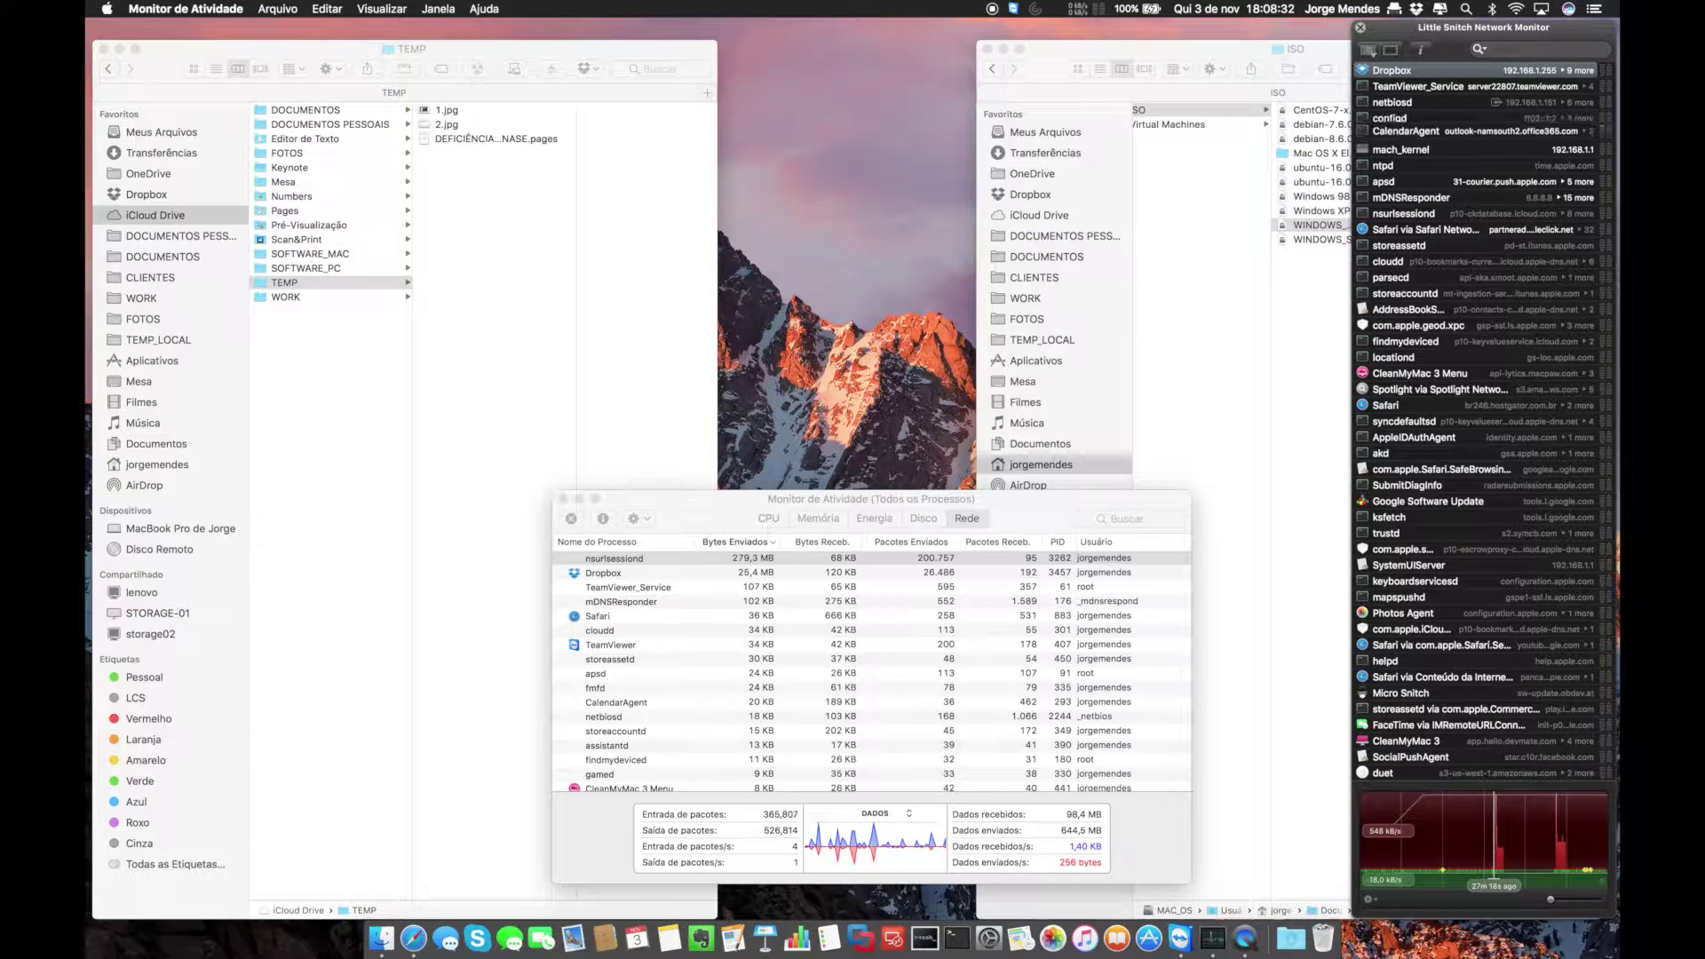
Inspect Dropbox's upload peaks one after another in the Little Snitch Network Monitor traffic graph.
{"action": "left_click", "coordinate": [1502, 878]}
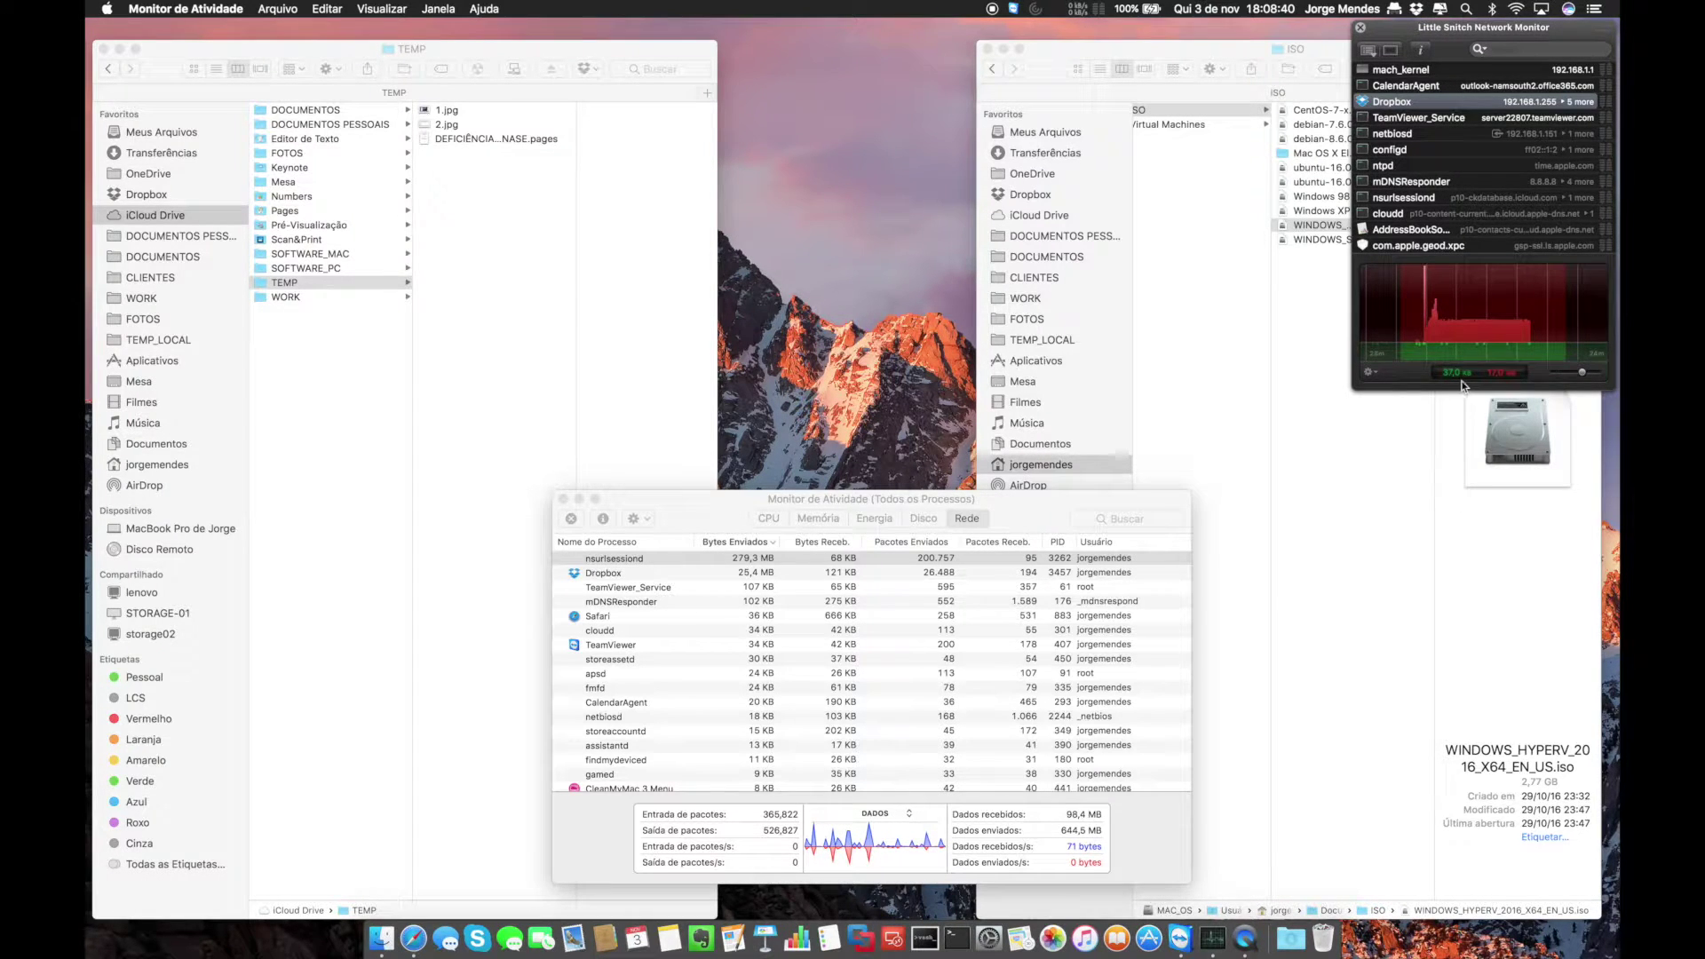
{"action": "mouse_move", "coordinate": [1582, 373]}
{"action": "left_mouse_down"}
{"action": "mouse_move", "coordinate": [1482, 376]}
{"action": "mouse_move", "coordinate": [1582, 373]}
{"action": "left_mouse_up"}
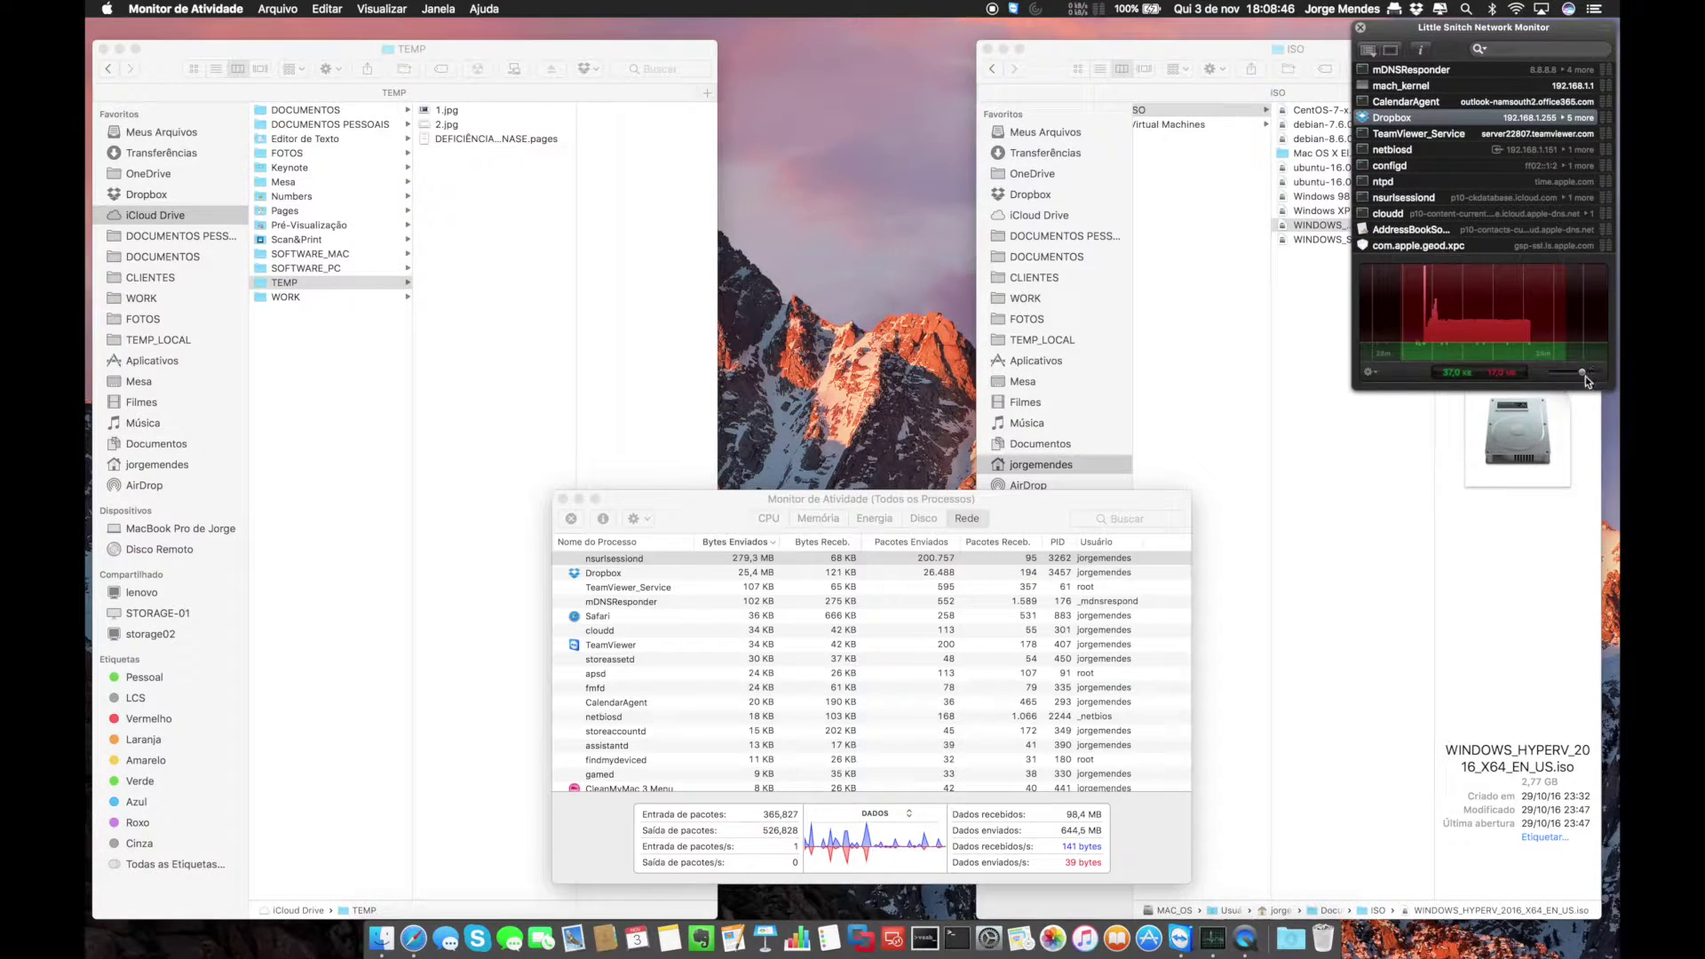
{"action": "left_click_drag", "start_coordinate": [1582, 373], "coordinate": [1551, 372]}
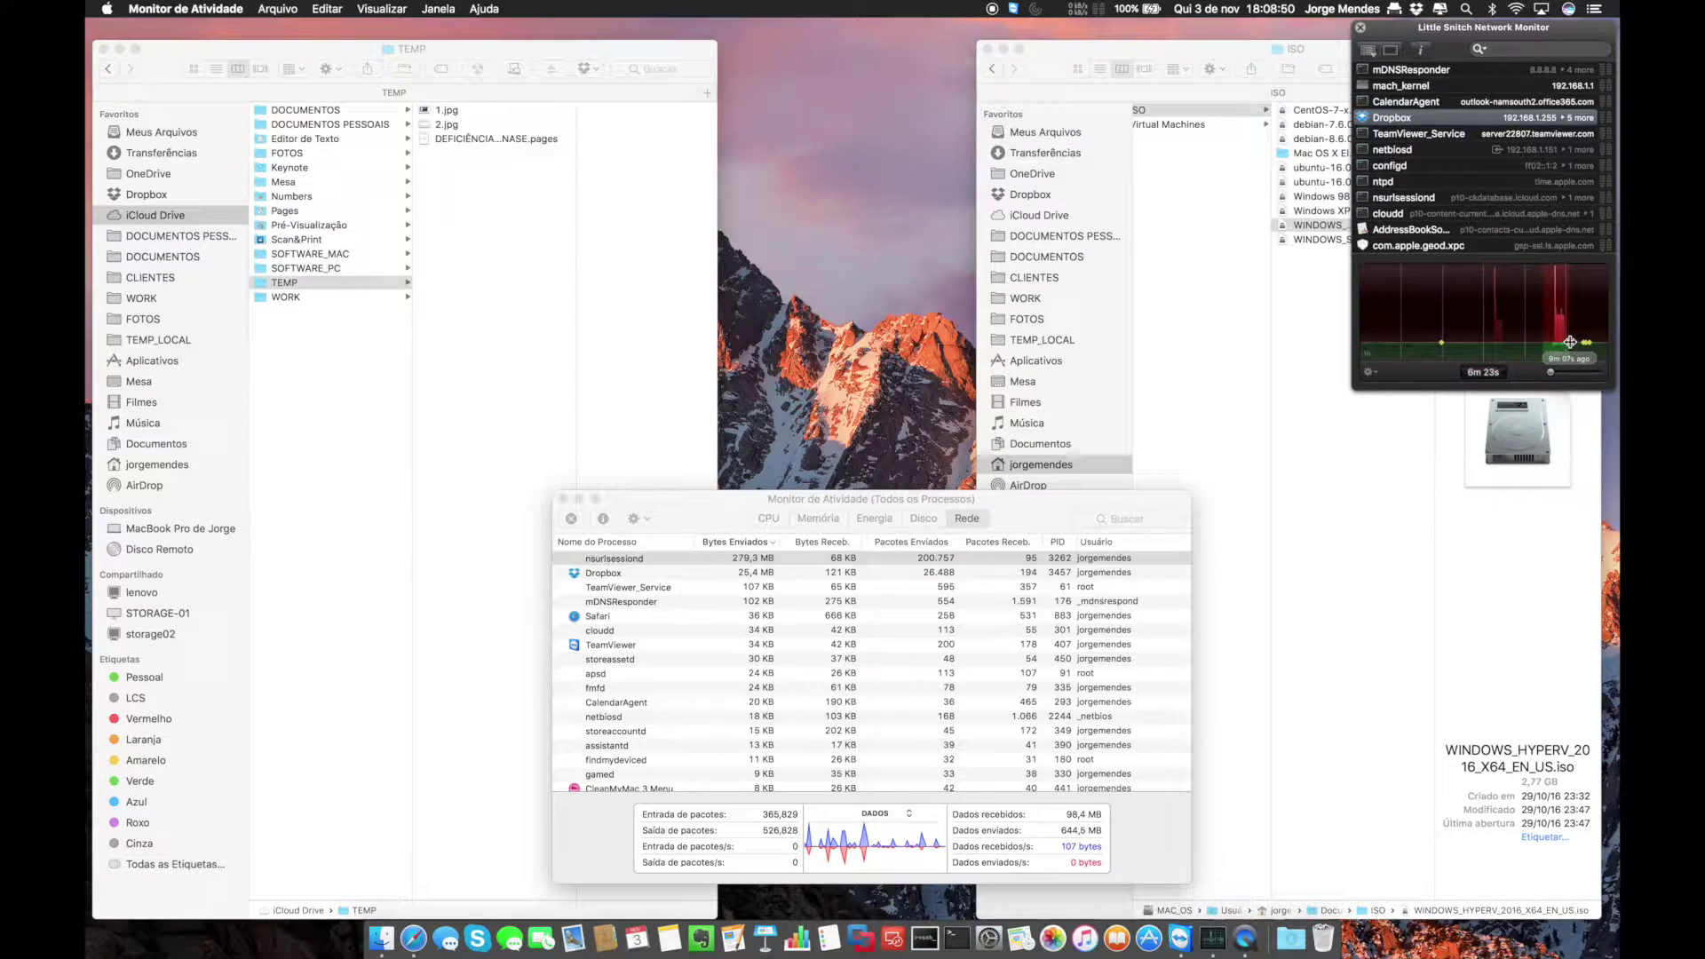
{"action": "scroll", "coordinate": [1559, 343], "scroll_direction": "down", "scroll_amount": 2}
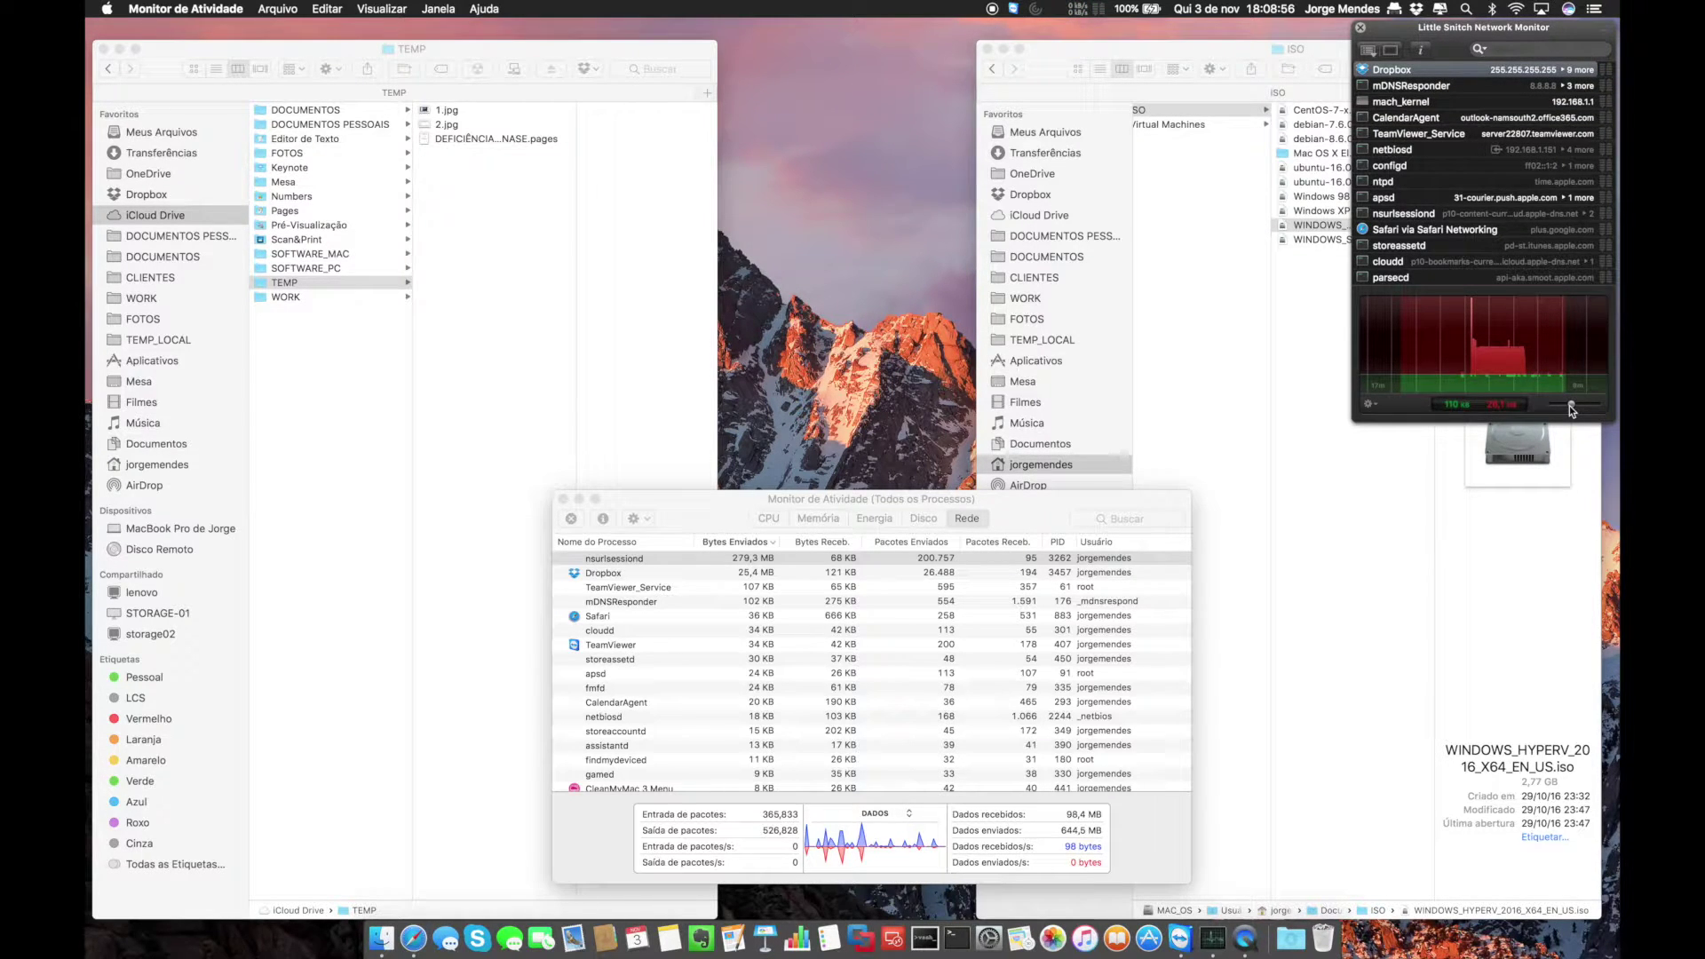
Filter the Network Monitor by "nsurl" and inspect each nsurlsessiond upload peak in the traffic graph.
{"action": "left_click", "coordinate": [1537, 52]}
{"action": "type", "text": "ne"}
{"action": "type", "text": "url"}
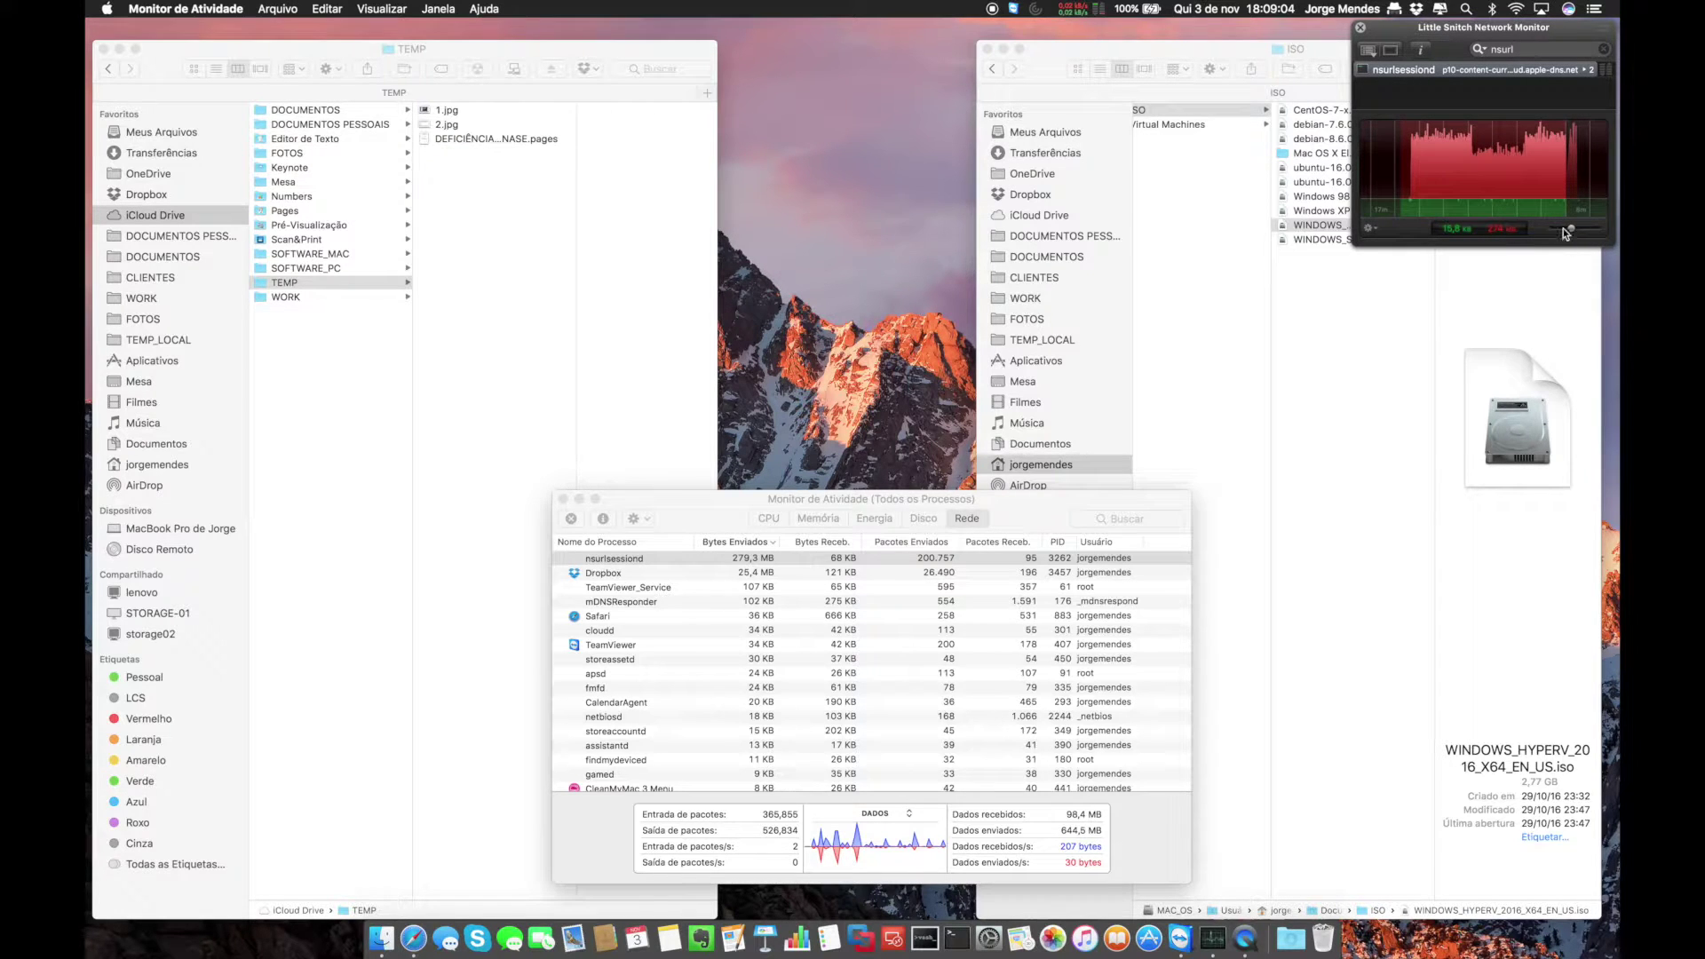
{"action": "left_click_drag", "start_coordinate": [1571, 229], "coordinate": [1543, 234]}
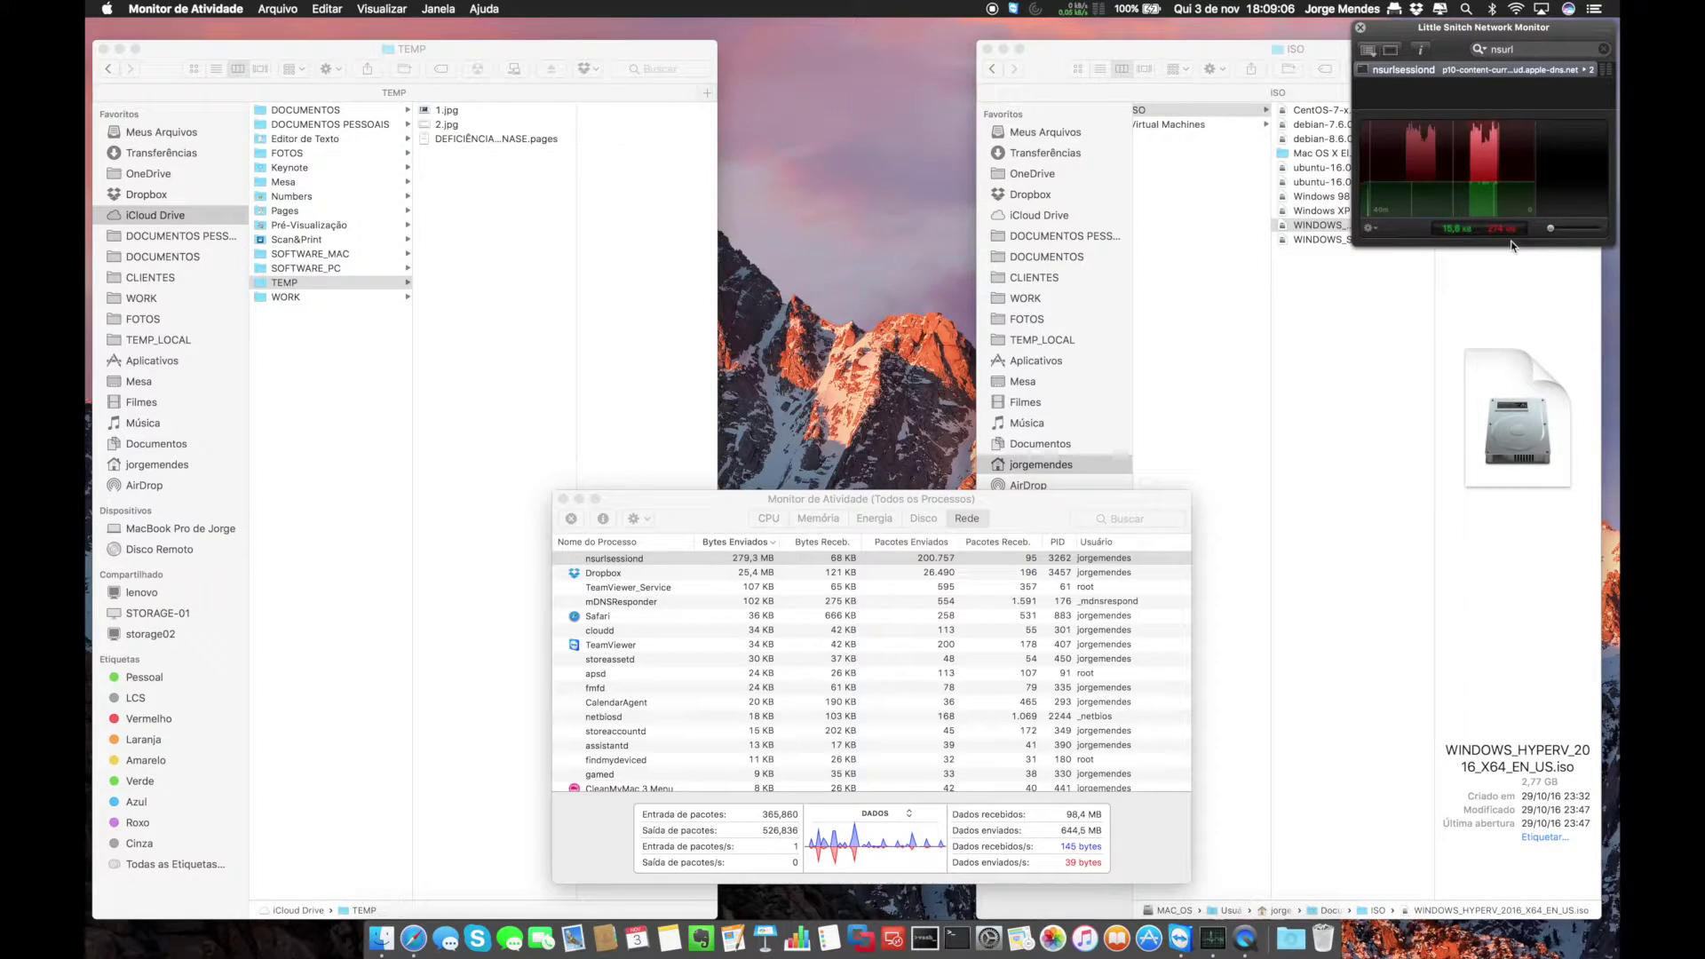
{"action": "mouse_move", "coordinate": [1475, 191]}
{"action": "left_click_drag", "start_coordinate": [1475, 191], "coordinate": [1510, 194]}
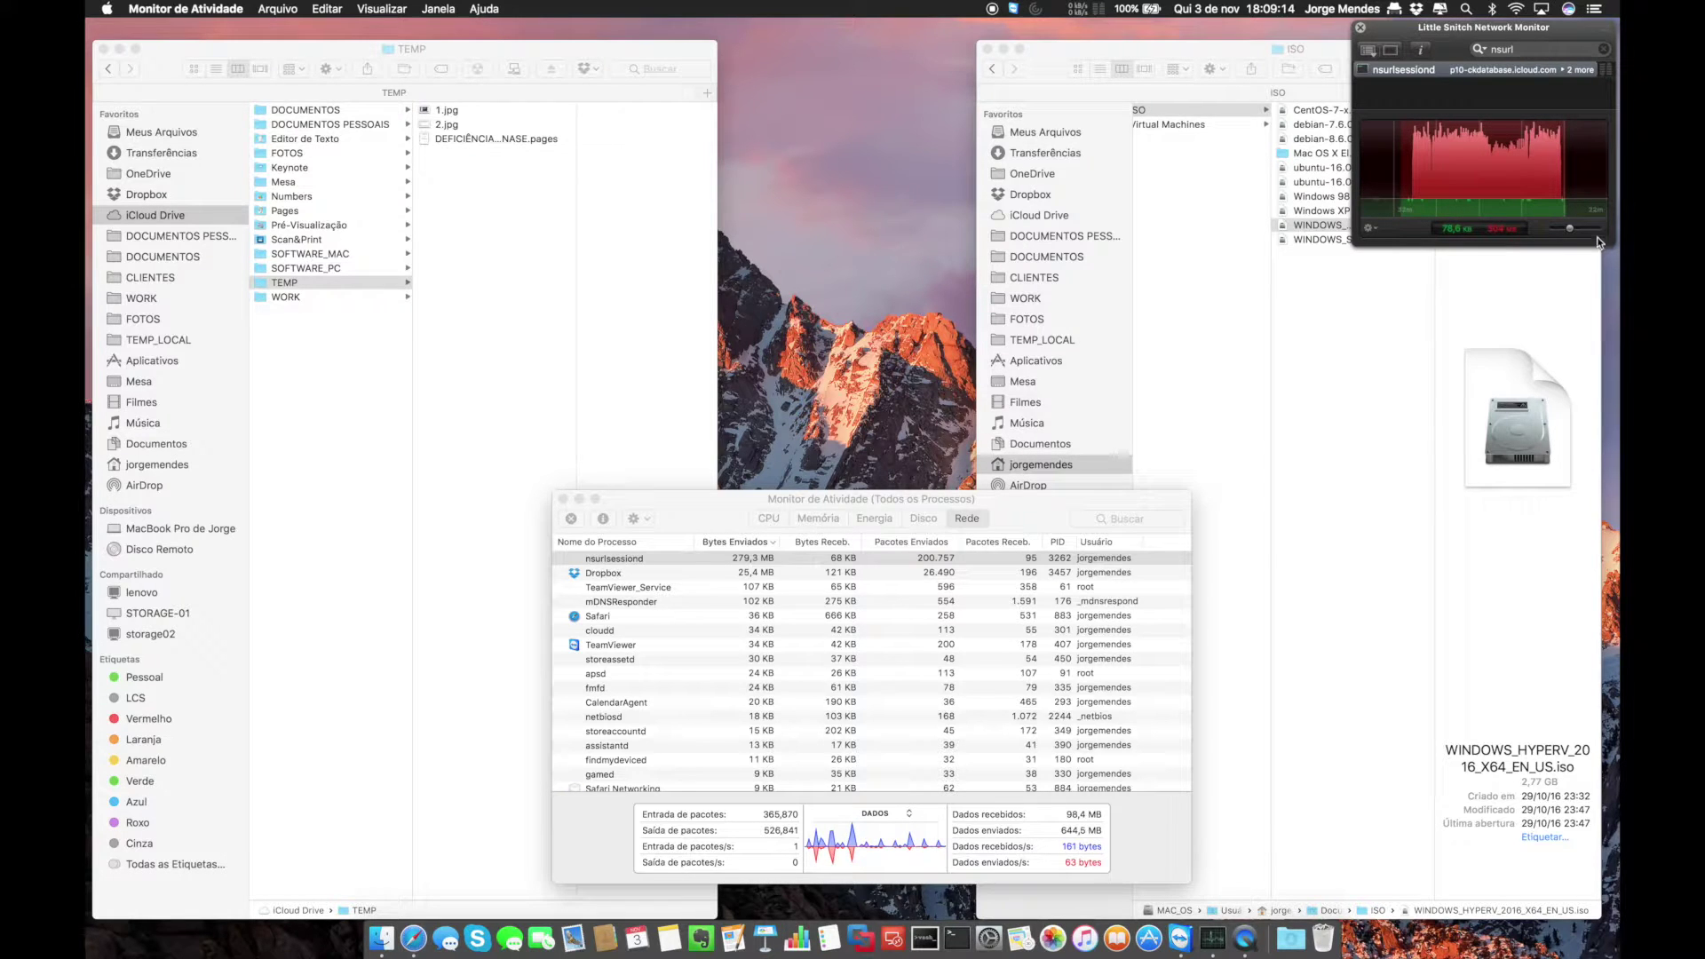
{"action": "left_click_drag", "start_coordinate": [1570, 233], "coordinate": [1550, 233]}
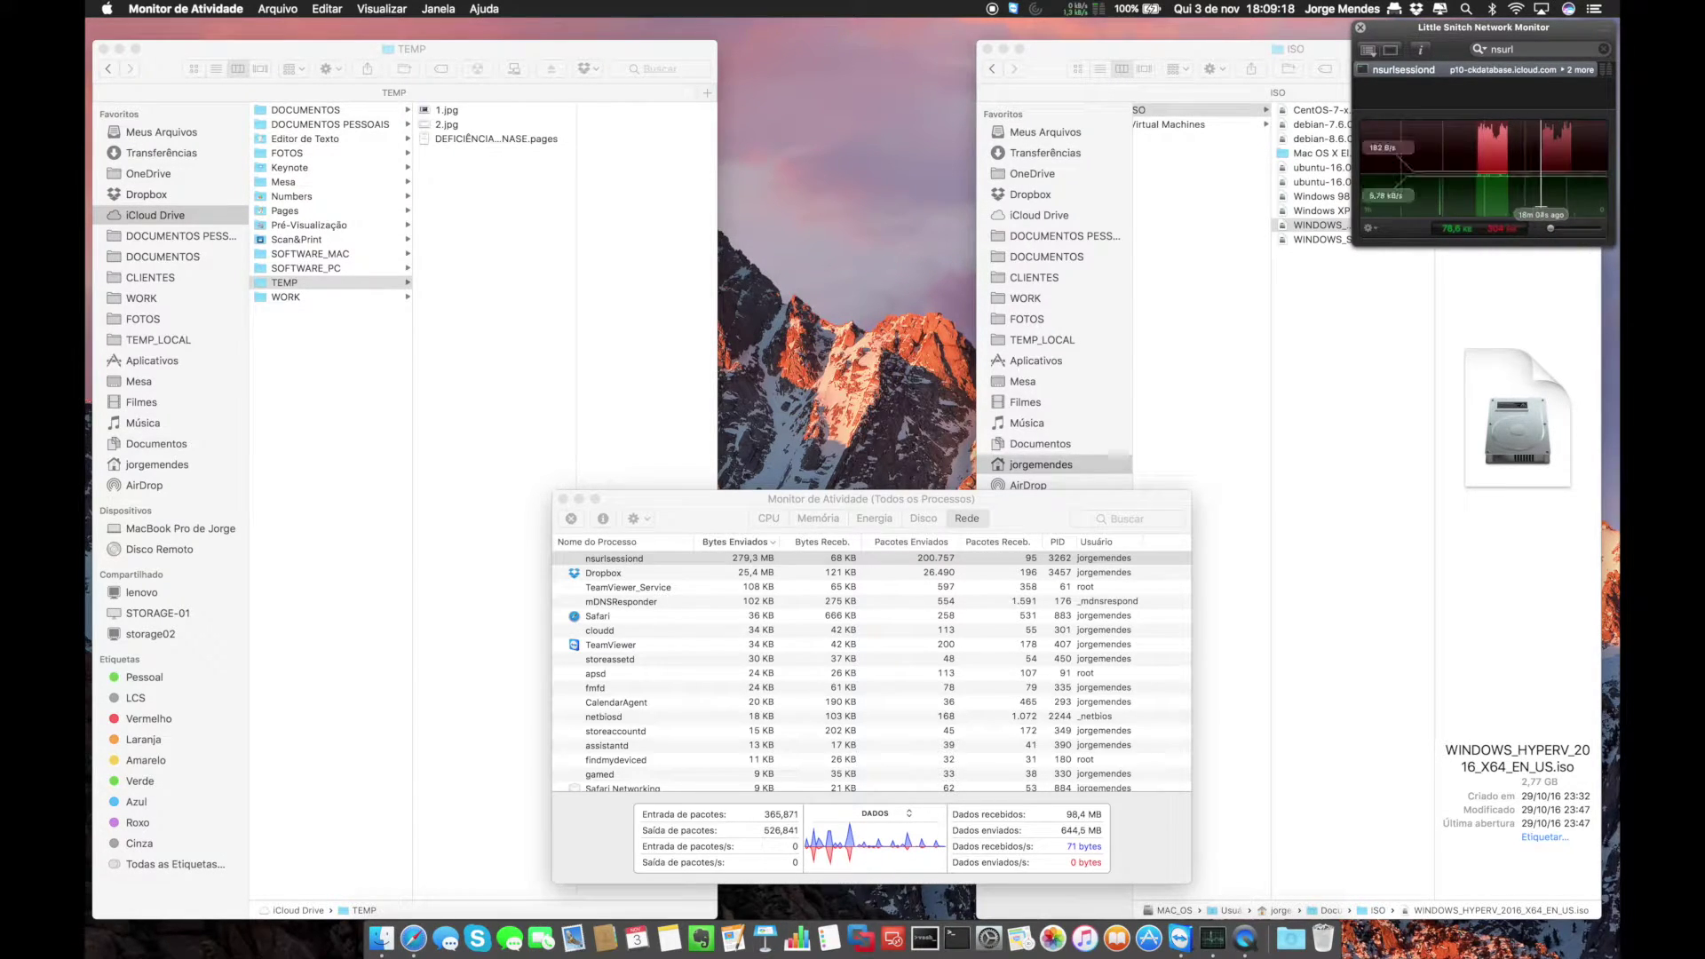
{"action": "left_click_drag", "start_coordinate": [1540, 210], "coordinate": [1575, 206]}
{"action": "left_click", "coordinate": [1575, 206]}
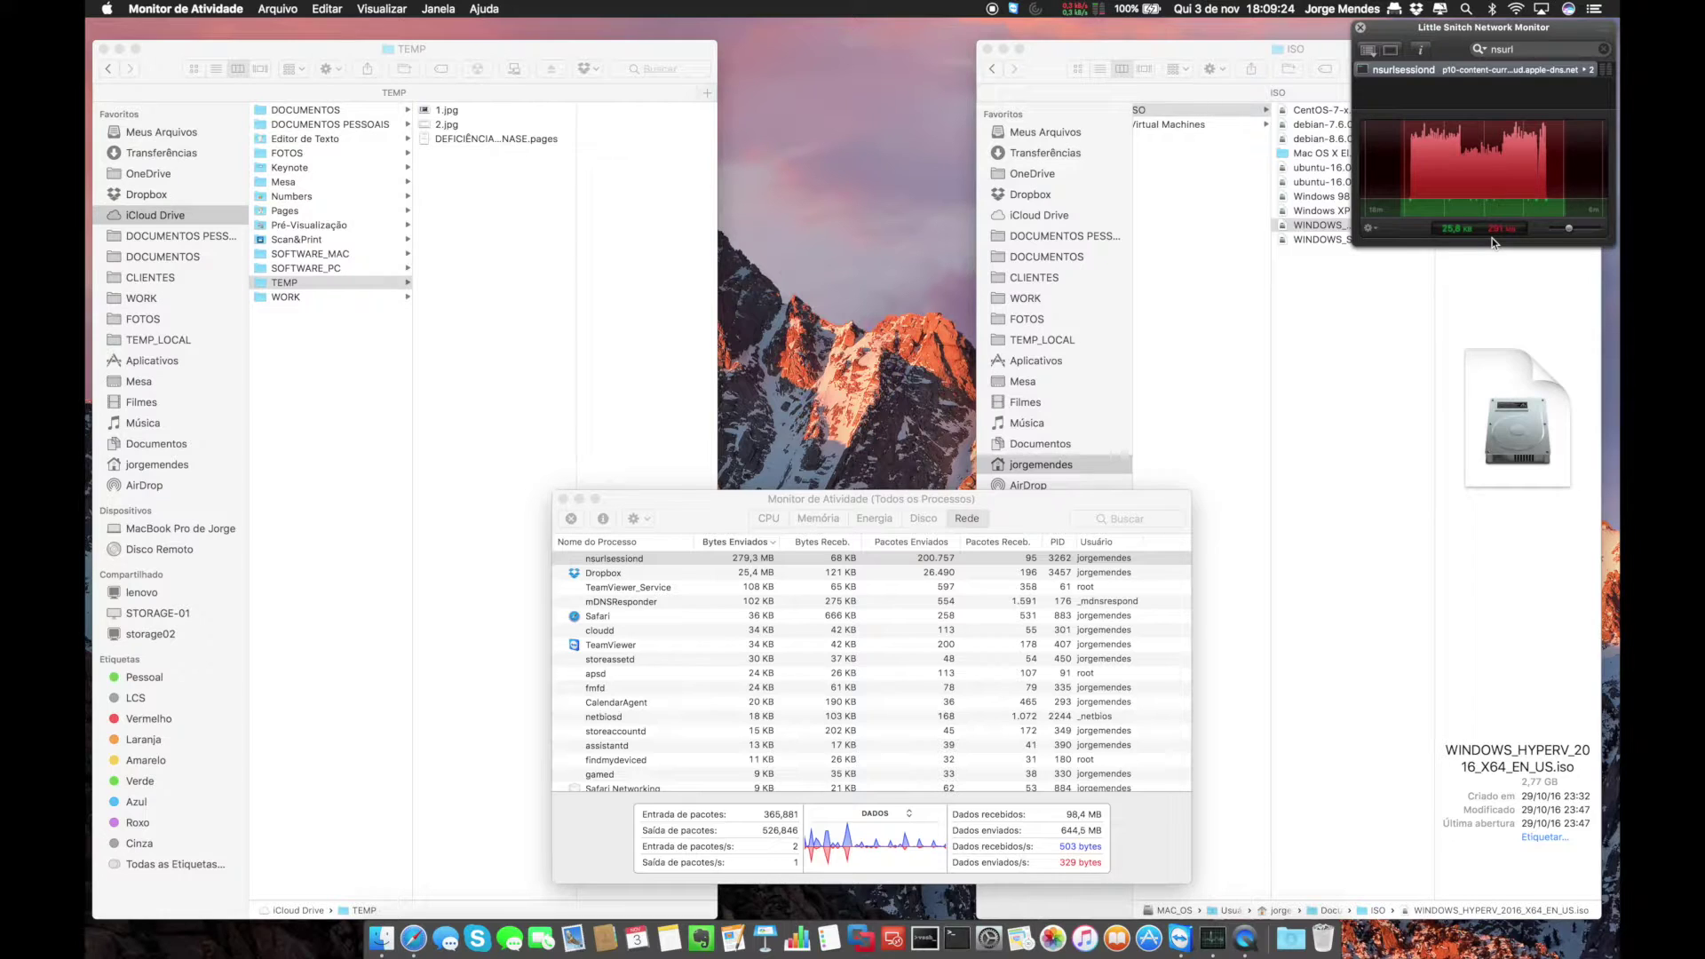
Check the file sizes of debian-8.6.0-amd64-DVD-1.iso and debian-7.6.0-i386-netinst.iso in the ISO folder.
{"action": "left_click", "coordinate": [1334, 296]}
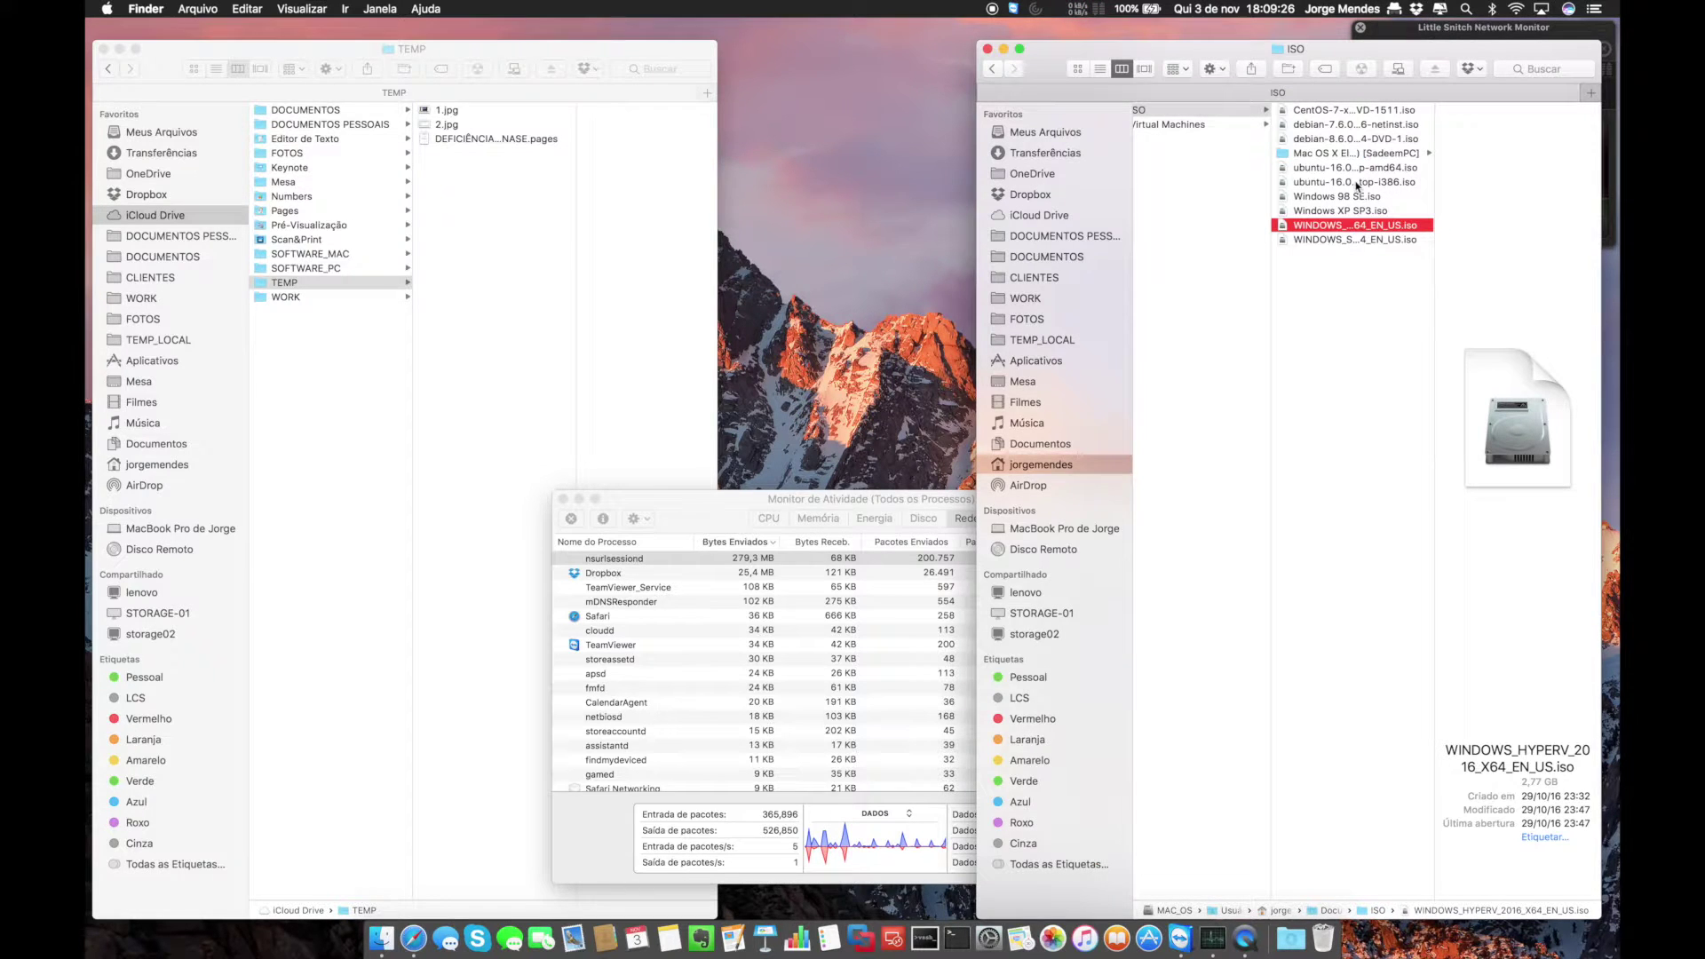
{"action": "left_click", "coordinate": [1354, 140]}
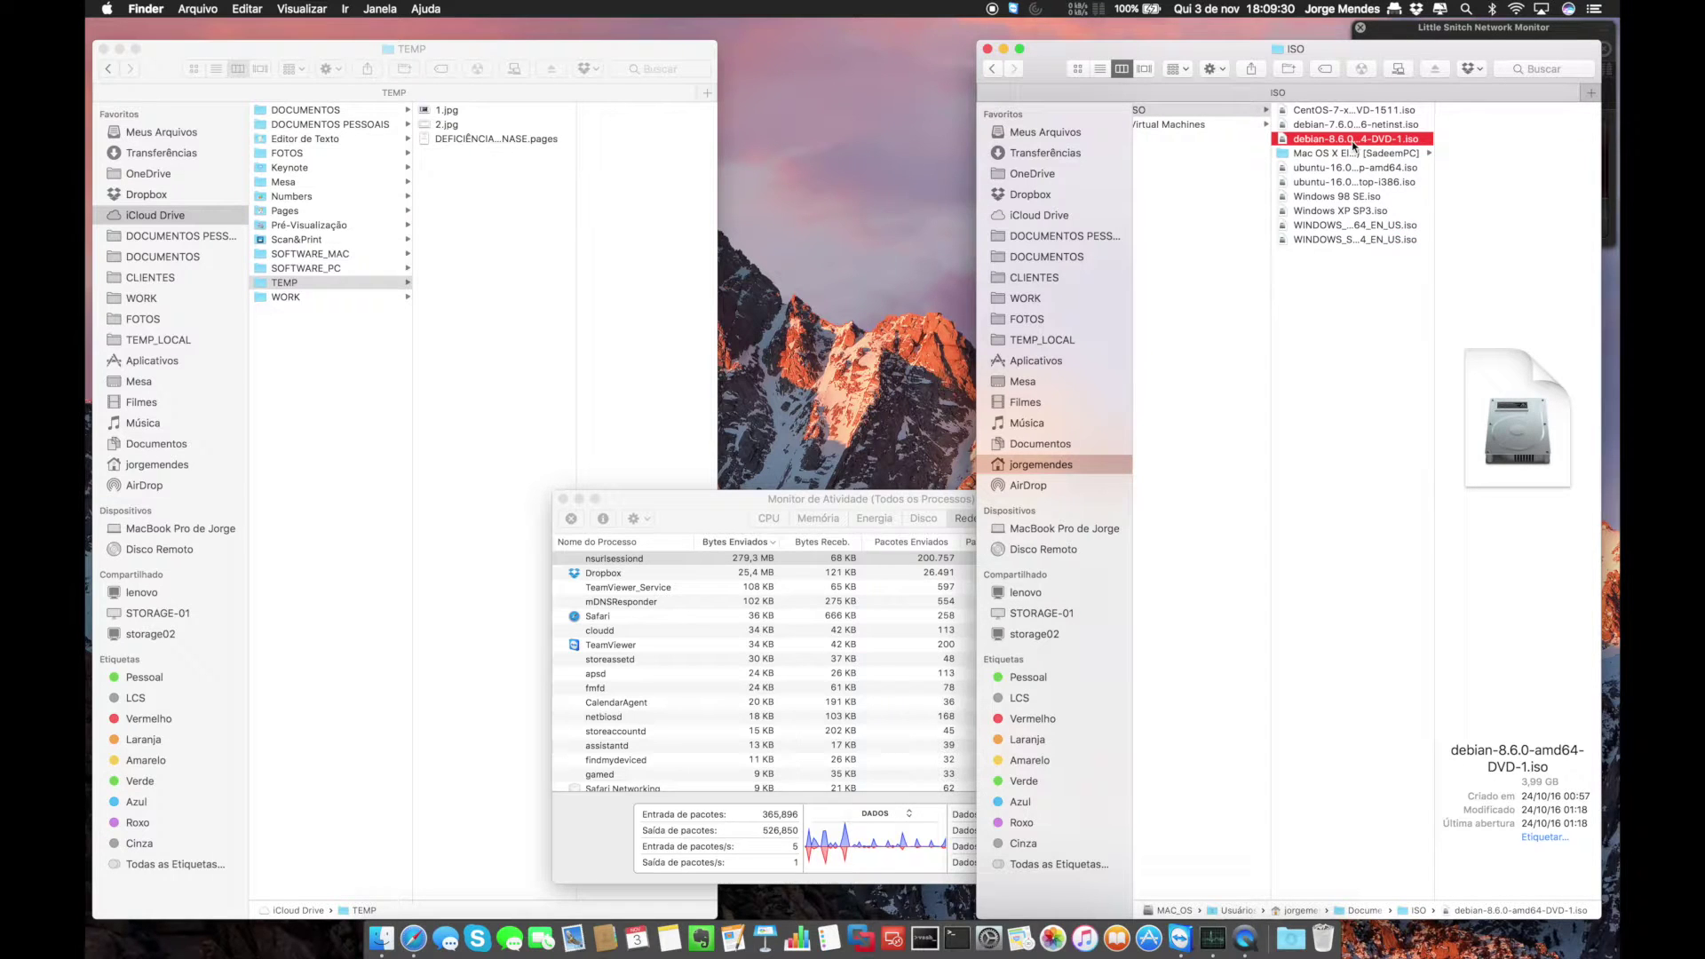
{"action": "left_click", "coordinate": [1356, 126]}
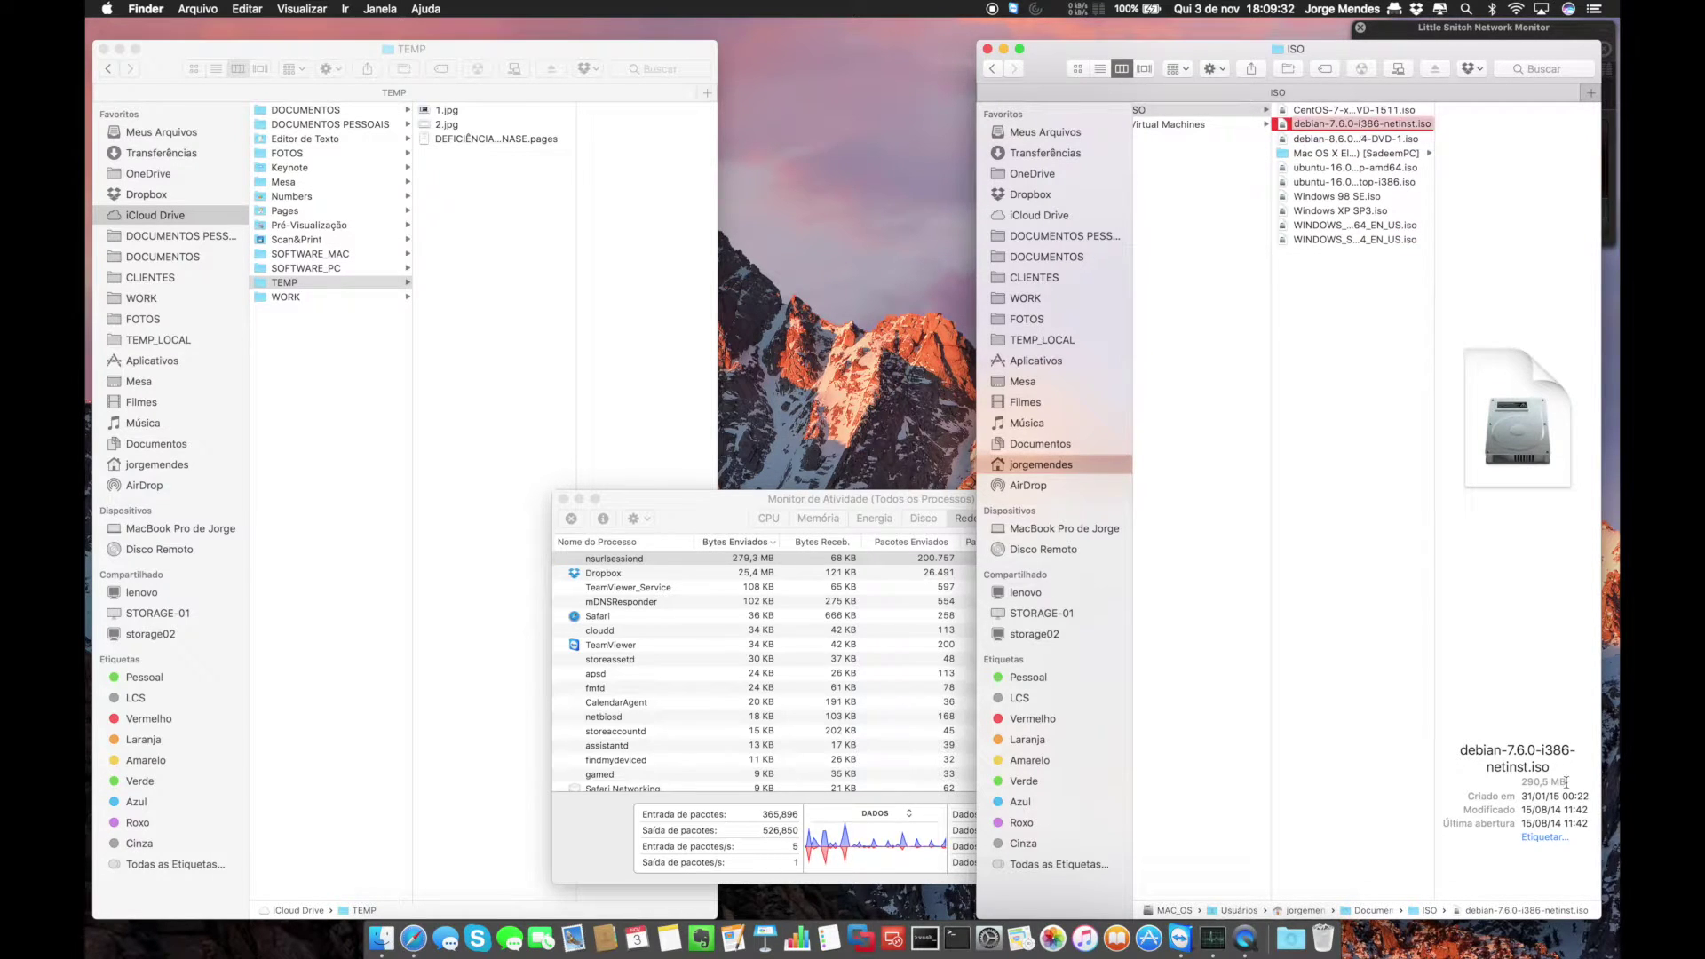
Expand the servers contacted by nsurlsessiond in the Network Monitor and clear the "nsurl" filter.
{"action": "left_click", "coordinate": [1411, 38]}
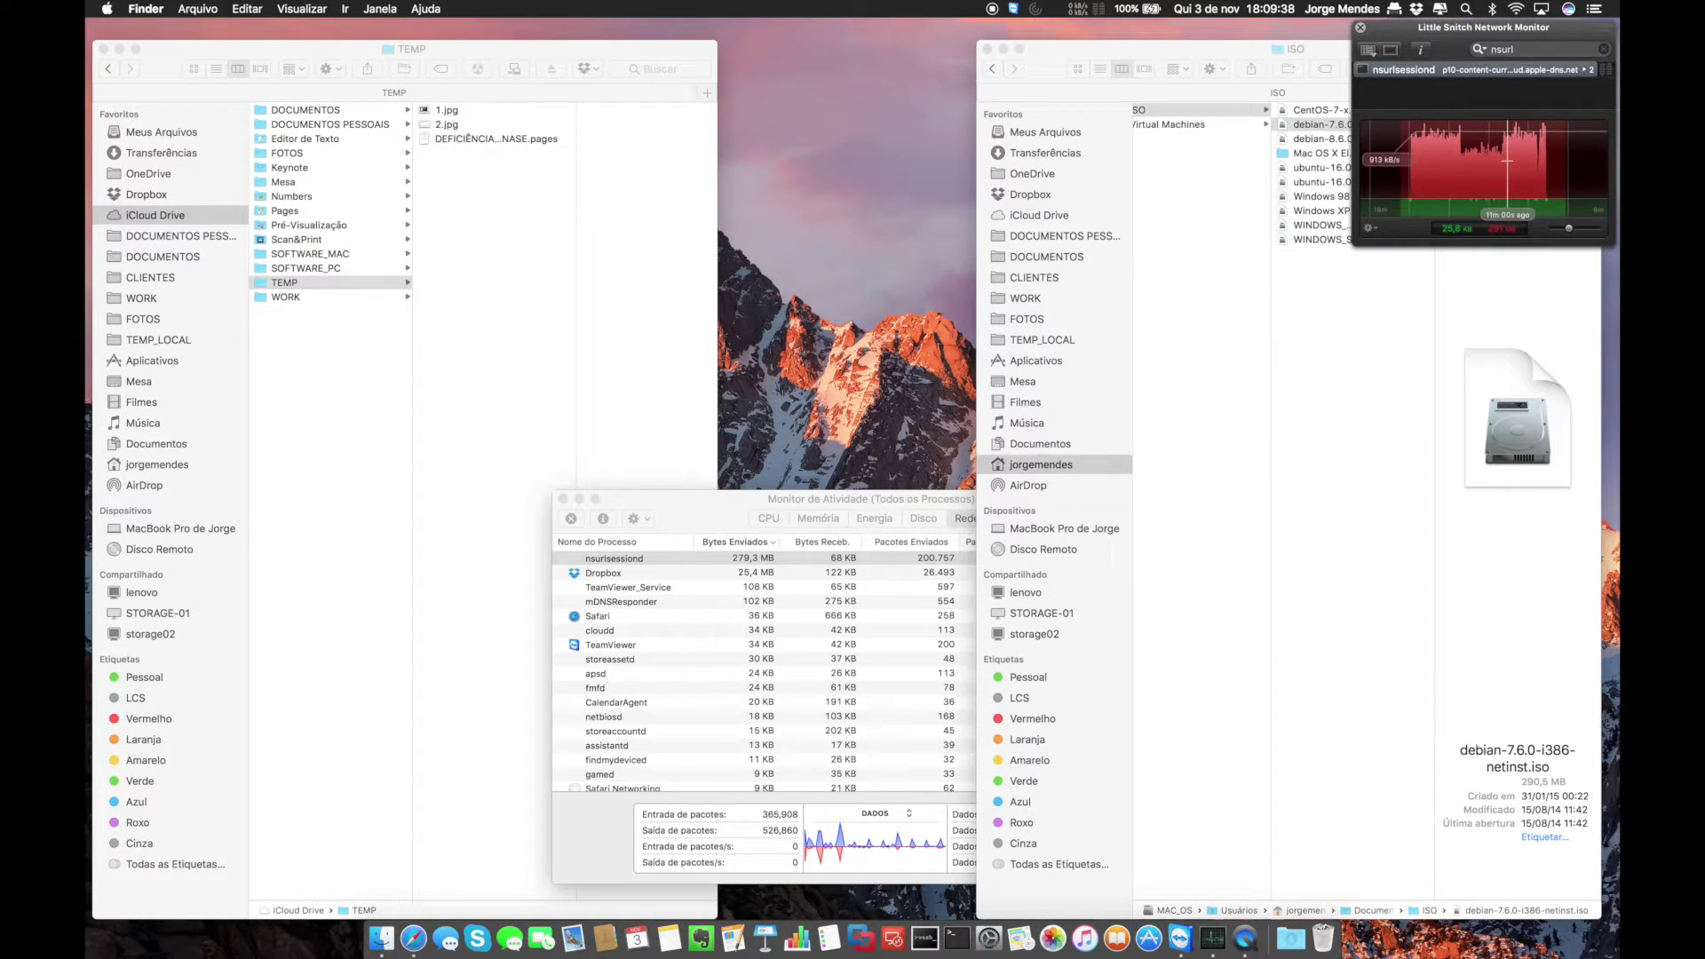
{"action": "left_click", "coordinate": [1583, 70]}
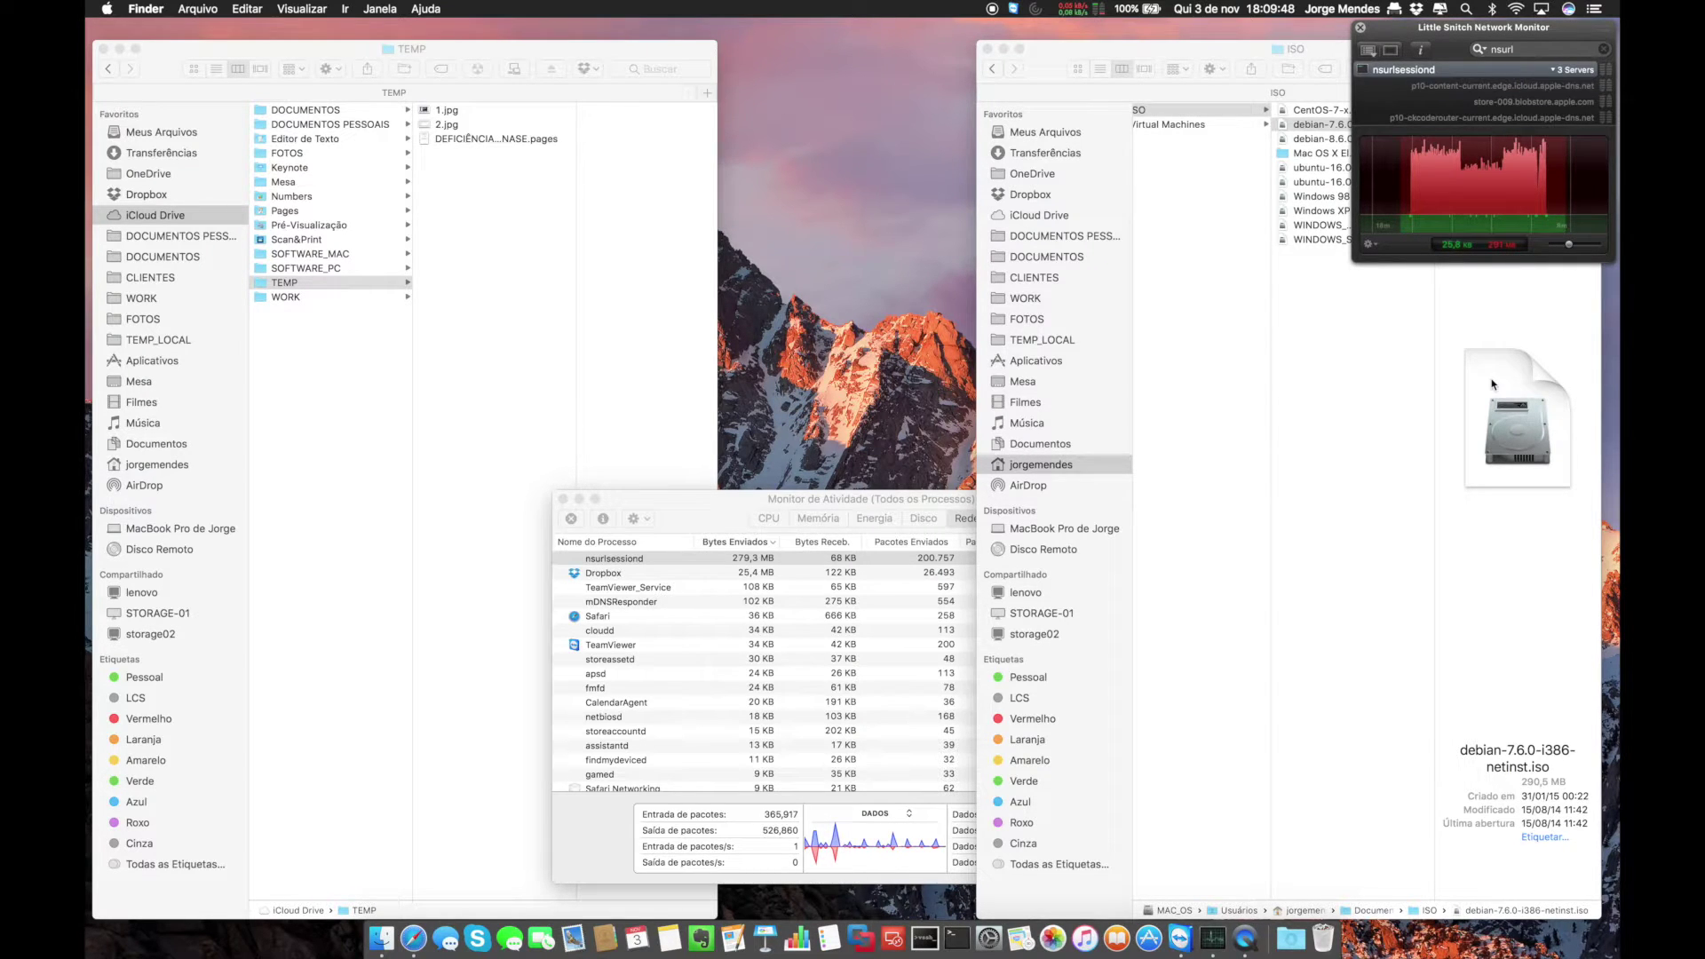
{"action": "left_click", "coordinate": [1608, 48]}
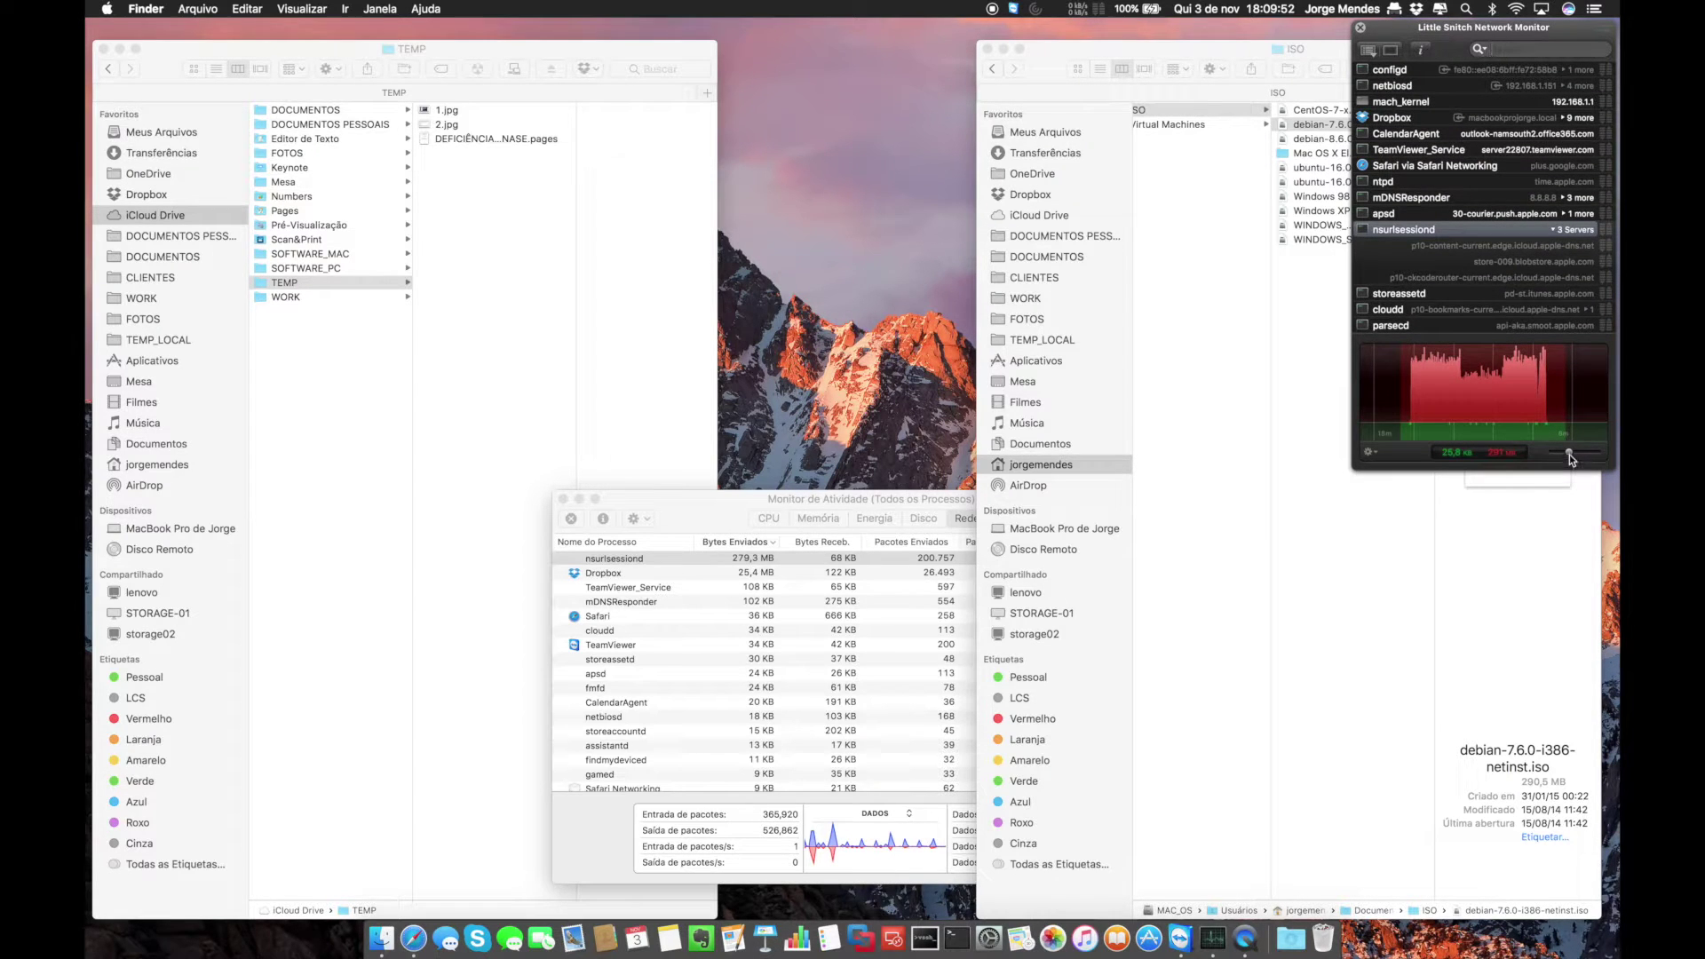
Show nsurlsessiond's whole traffic history with its server list collapsed, and bring Activity Monitor to the front.
{"action": "left_click", "coordinate": [1374, 454]}
{"action": "left_click", "coordinate": [1406, 572]}
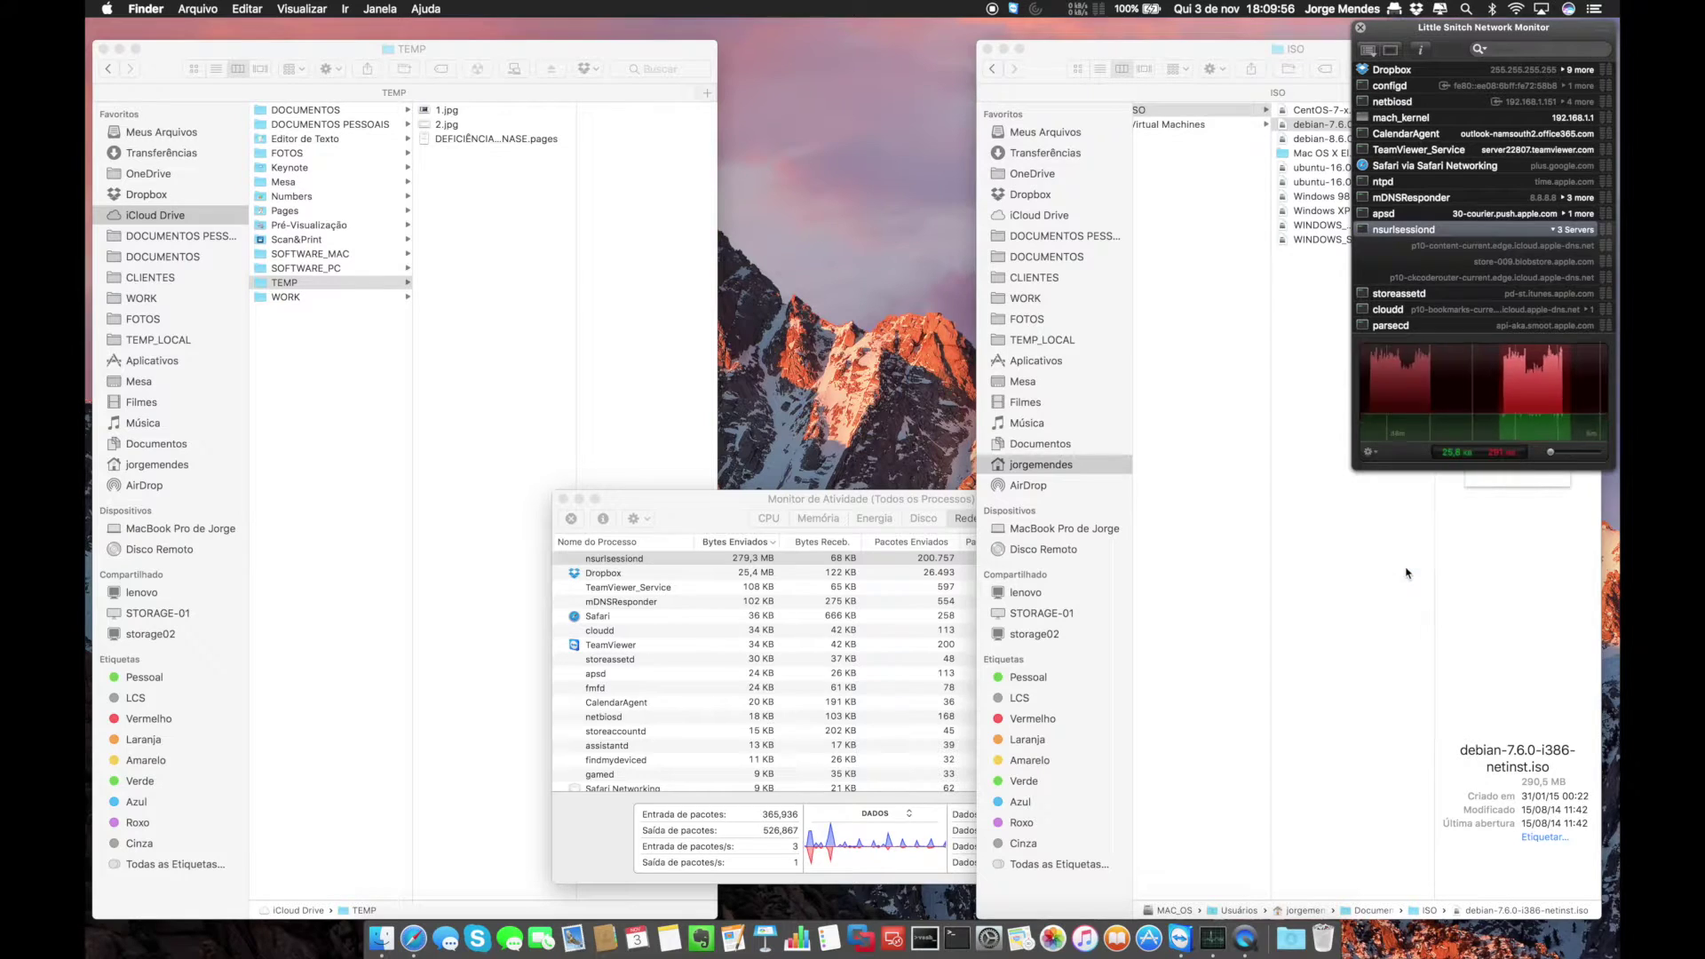
{"action": "left_click", "coordinate": [1521, 439]}
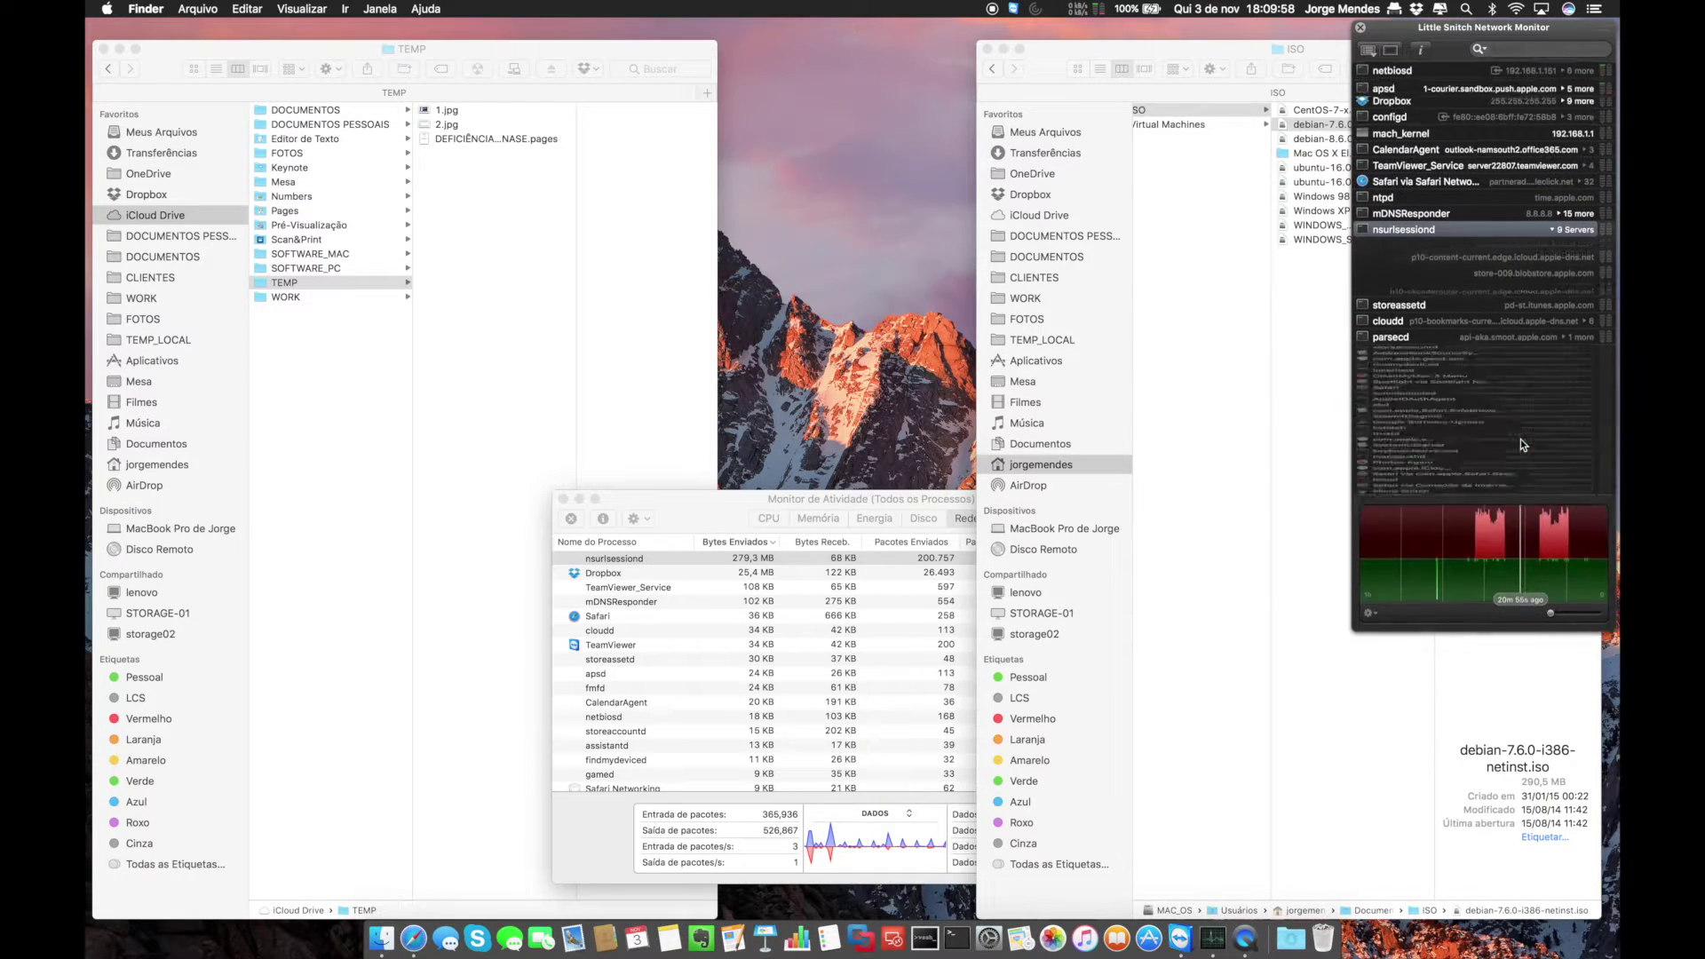
{"action": "left_click", "coordinate": [1565, 230]}
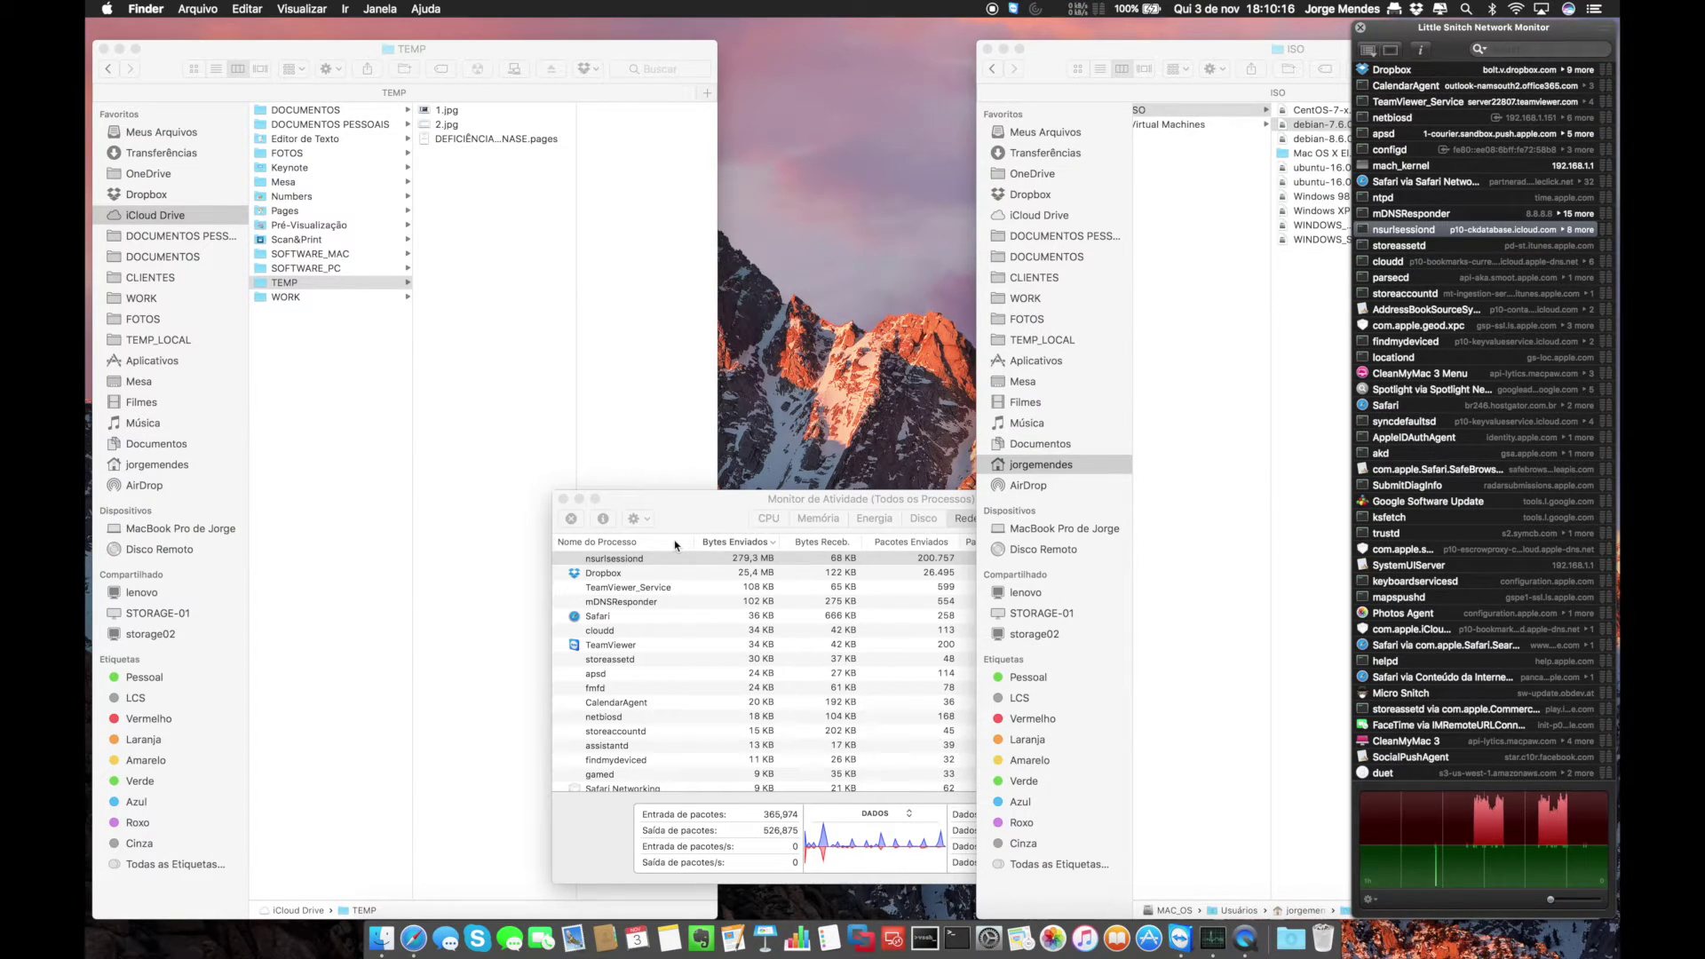
{"action": "left_click", "coordinate": [725, 513]}
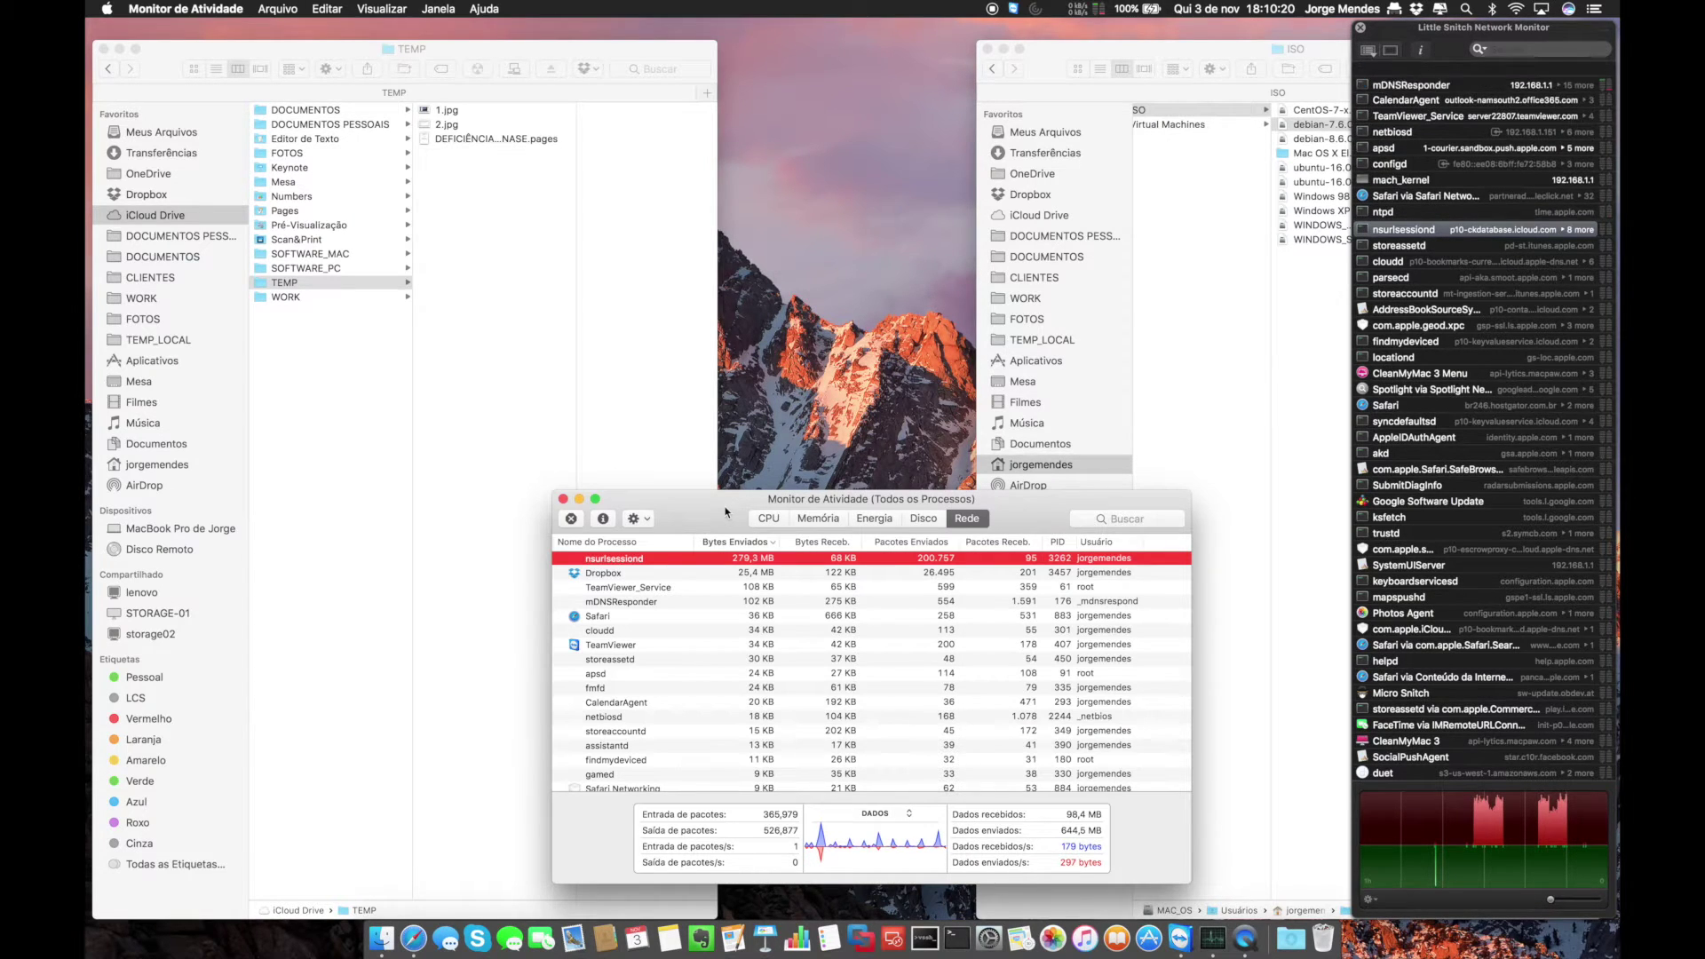